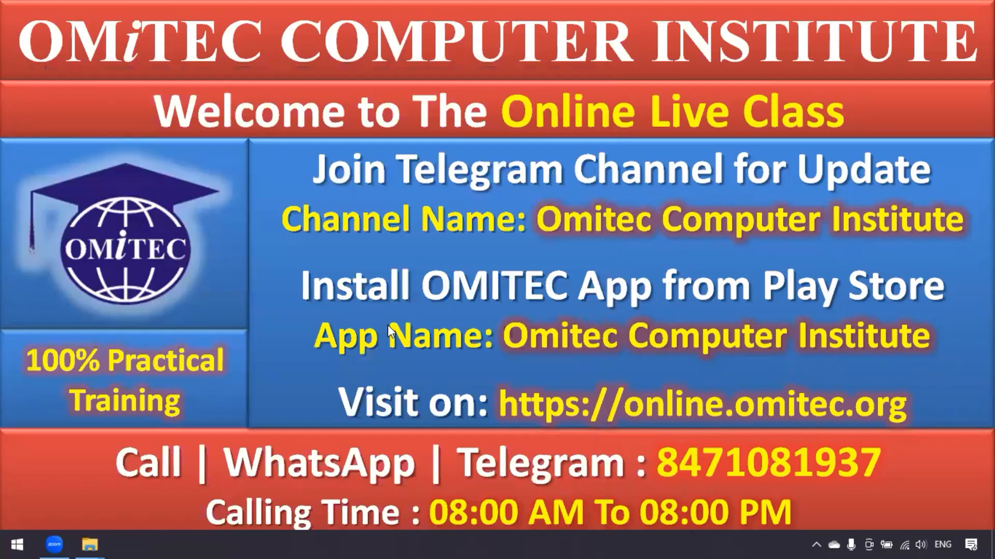
# Launch Microsoft Excel with the Run command "excel"
pyautogui.press('super+r')
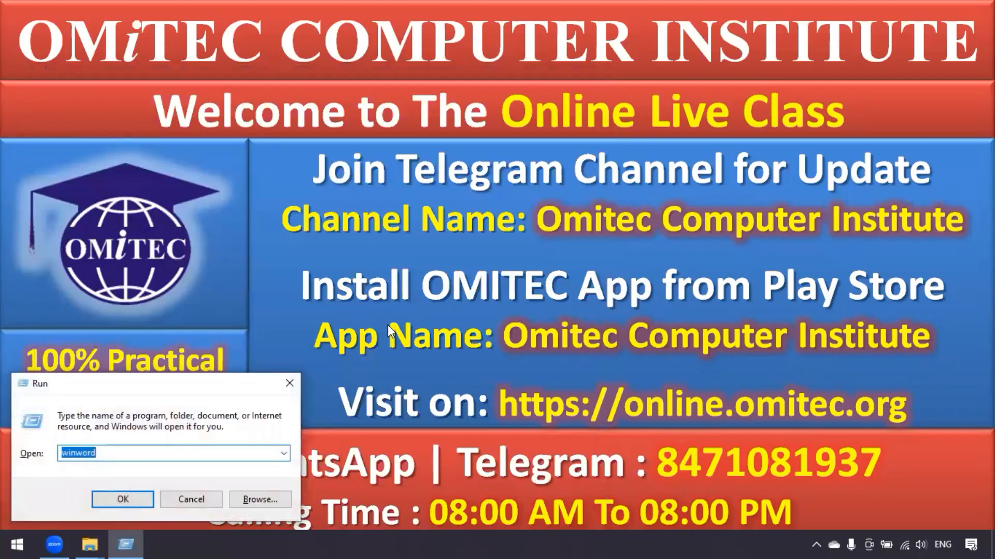
pyautogui.write('excel')
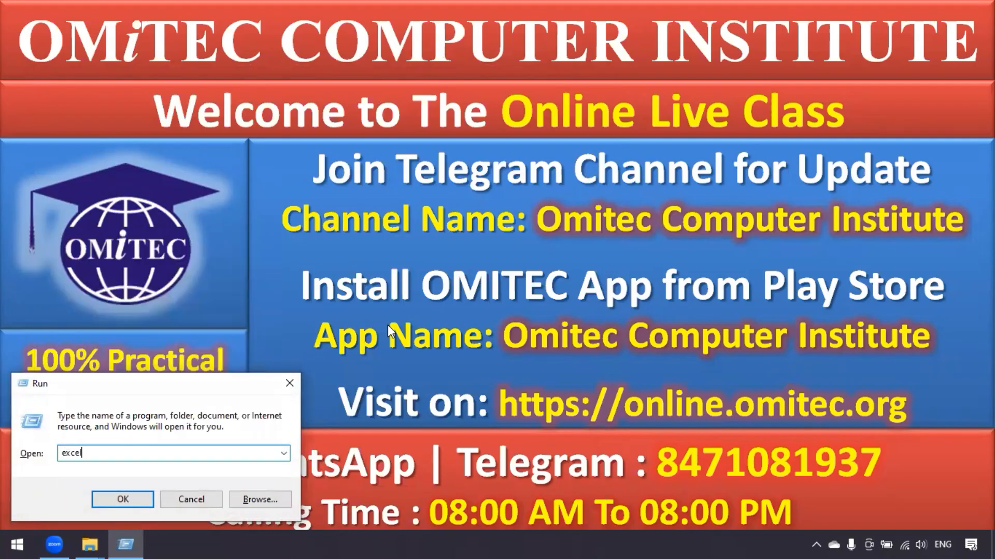
pyautogui.press('Return')
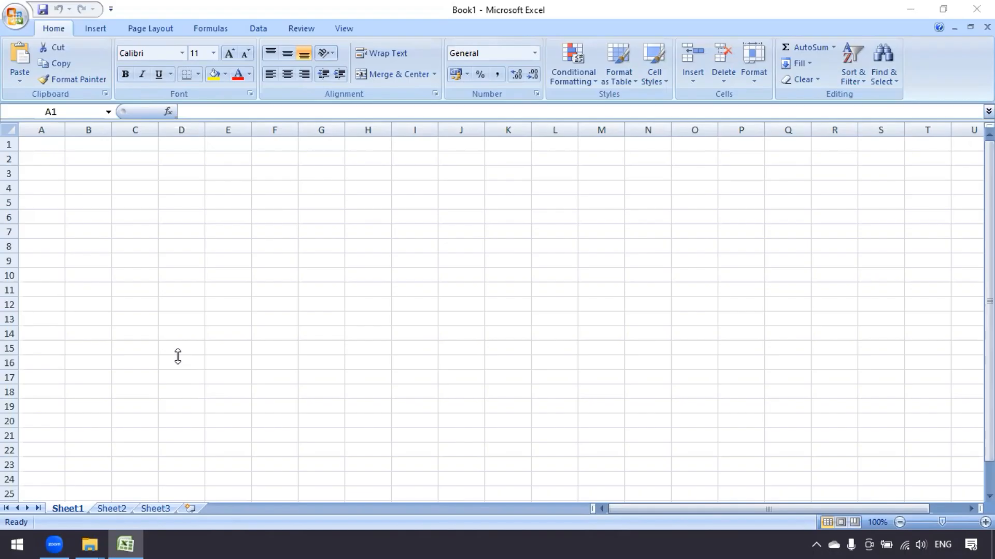
# Open the 012 Excel Assignment 12 PDF from the 102 EXCEL ASSIGNMENT folder and fit its page to the window width
pyautogui.moveTo(105, 536)
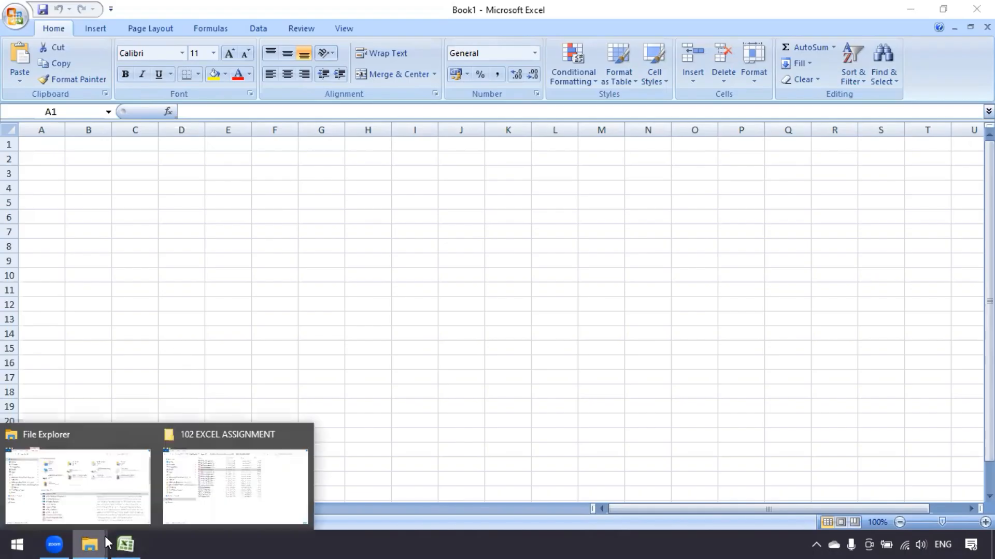
pyautogui.click(229, 478)
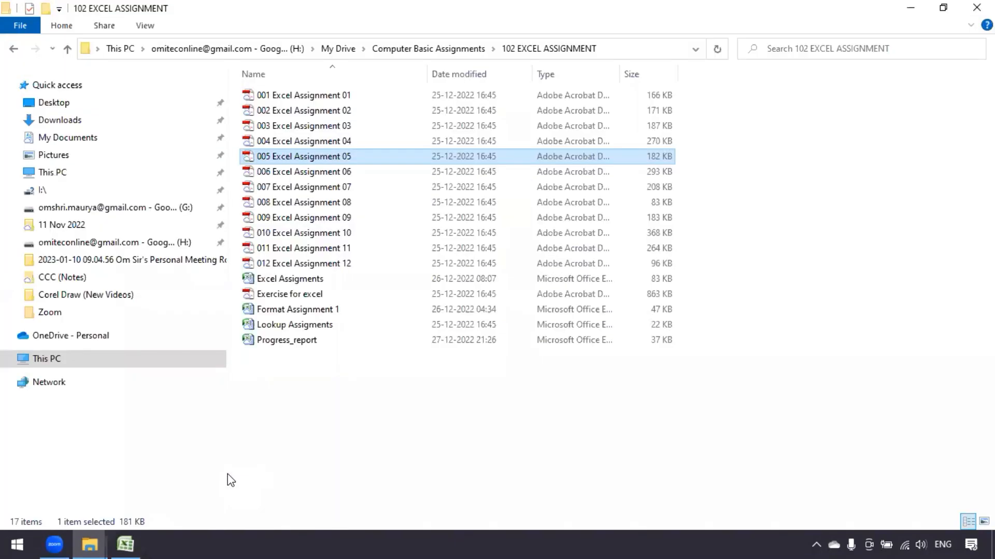
pyautogui.doubleClick(333, 262)
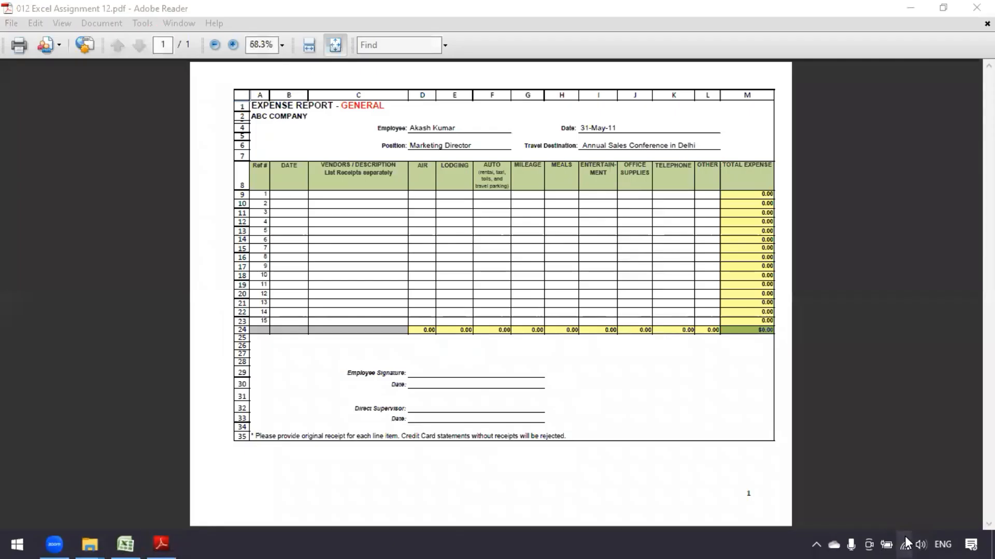
pyautogui.click(904, 544)
pyautogui.click(644, 377)
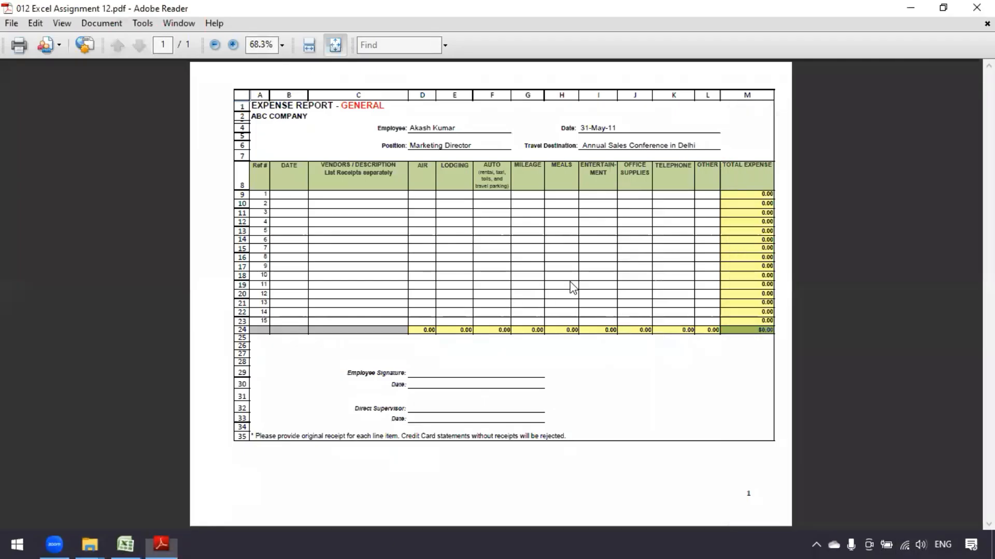
pyautogui.click(308, 45)
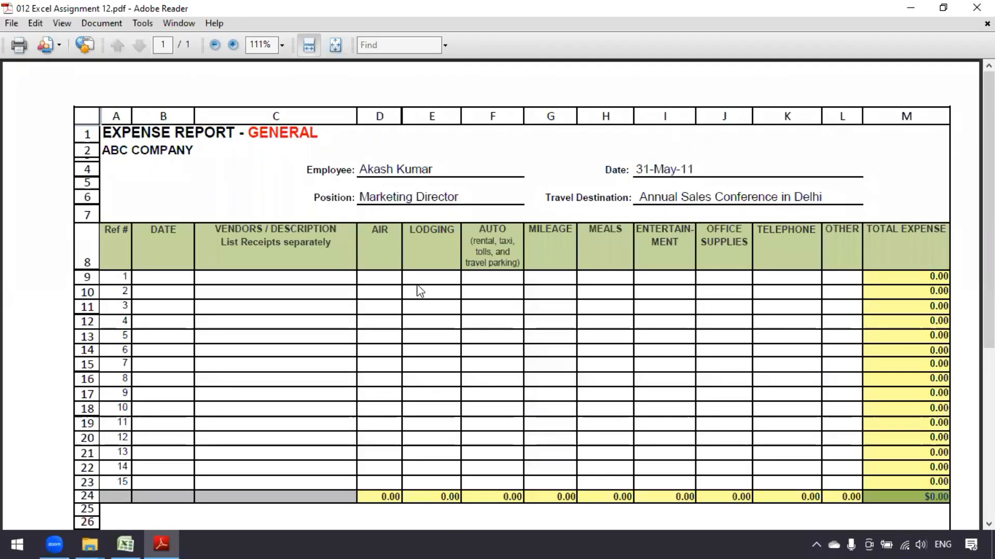
# Examine the whole expense report layout in the Assignment 12 PDF and close the document
pyautogui.scroll(-3, 420, 291)
pyautogui.scroll(3, 417, 288)
pyautogui.scroll(-1, 181, 418)
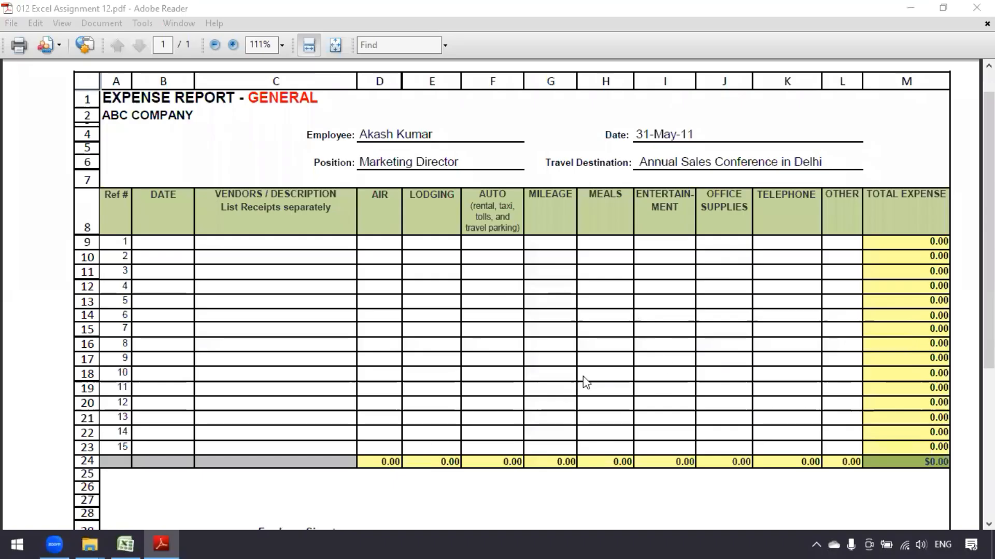
pyautogui.scroll(-3, 518, 383)
pyautogui.scroll(4, 471, 384)
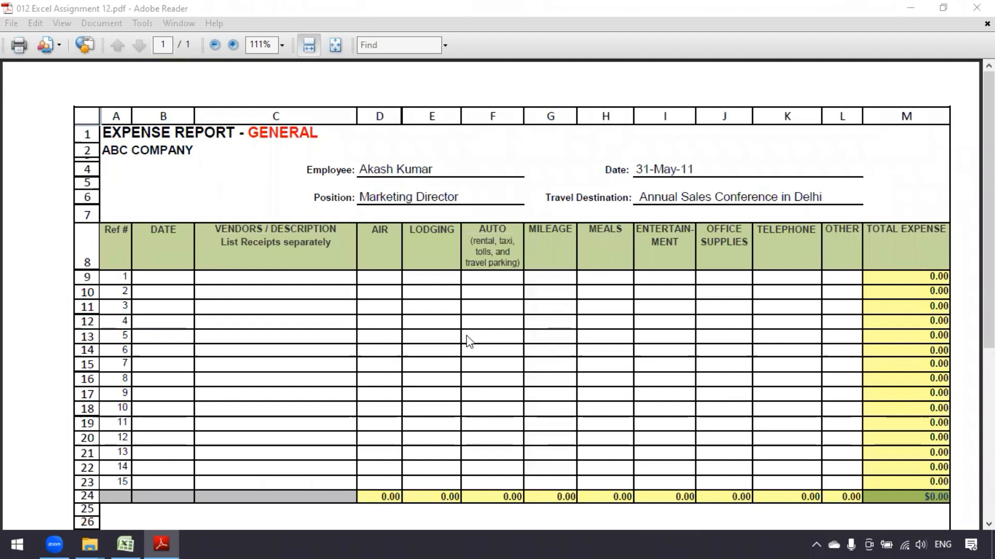
pyautogui.scroll(-3, 469, 342)
pyautogui.scroll(3, 466, 339)
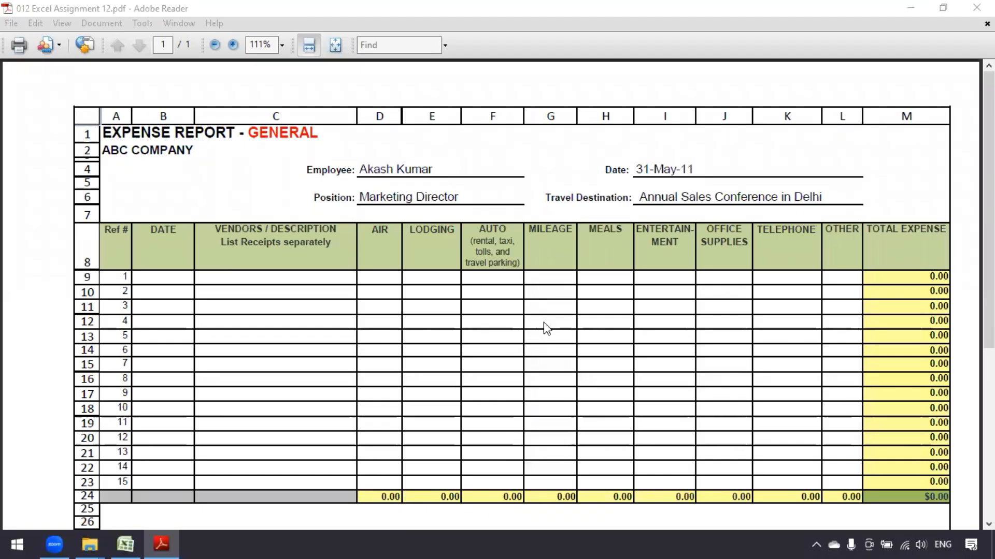
pyautogui.click(977, 8)
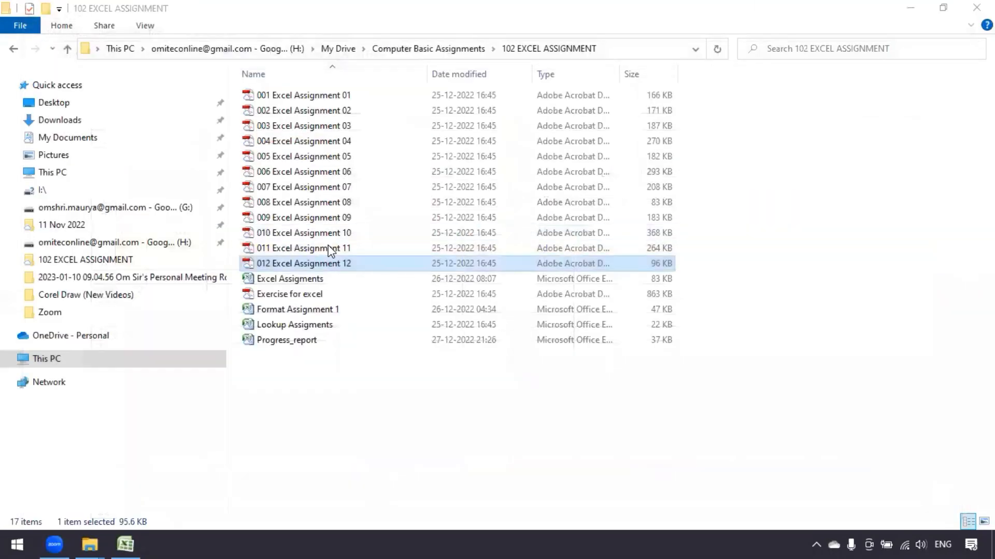
# Open the 011 Excel Assignment 11 PDF, examine its Sales and Profit Report and questions, and close the document
pyautogui.click(332, 248)
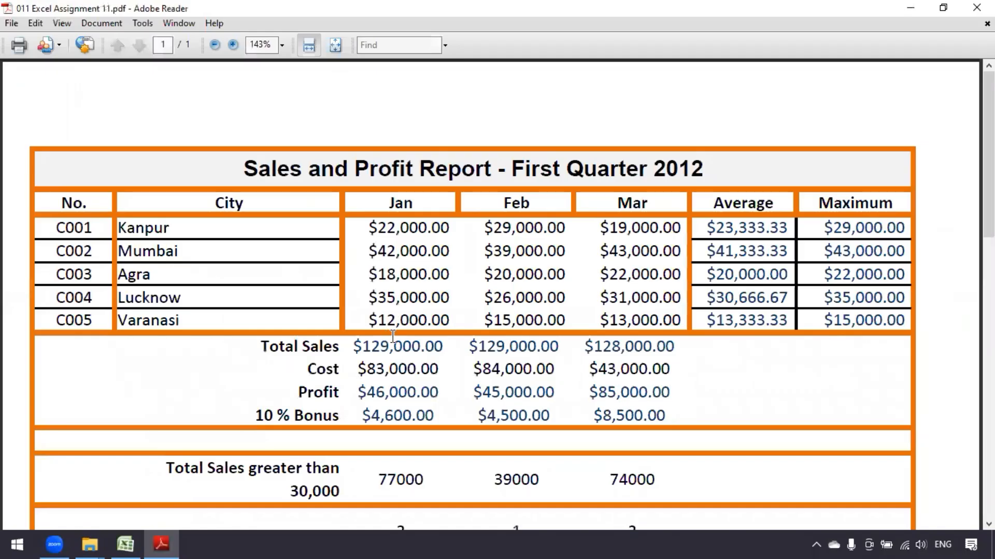
pyautogui.scroll(-5, 448, 337)
pyautogui.scroll(5, 449, 339)
pyautogui.scroll(-15, 451, 339)
pyautogui.scroll(4, 451, 340)
pyautogui.scroll(10, 451, 339)
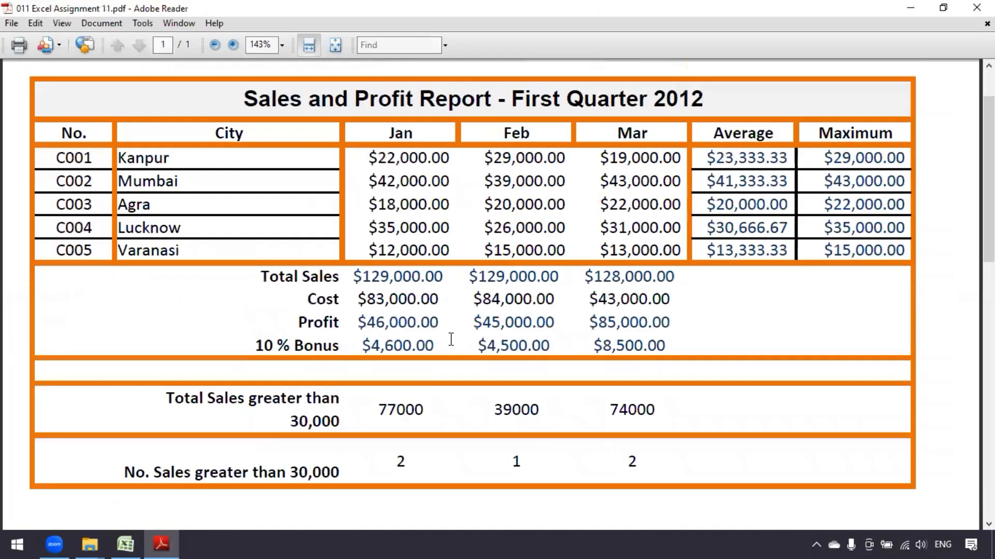
pyautogui.scroll(-2, 452, 341)
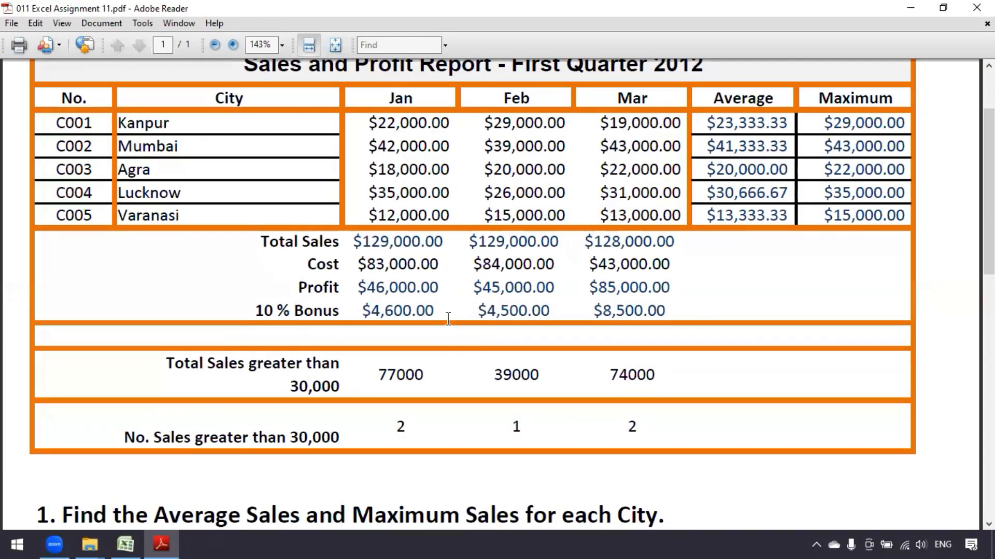
pyautogui.scroll(1, 450, 323)
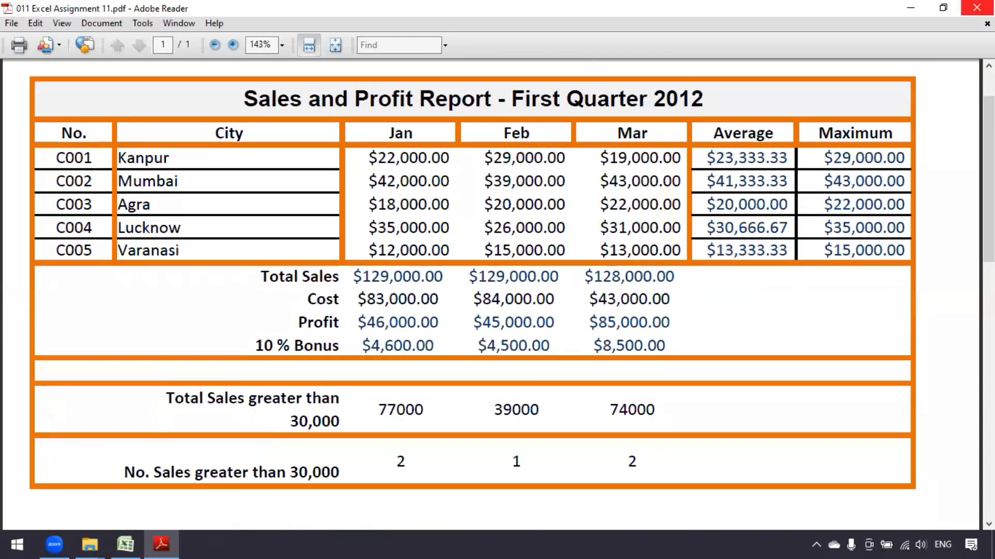
pyautogui.click(976, 7)
# Open the 010 Excel Assignment 10 PDF and examine its item price table and the tasks below it
pyautogui.doubleClick(331, 234)
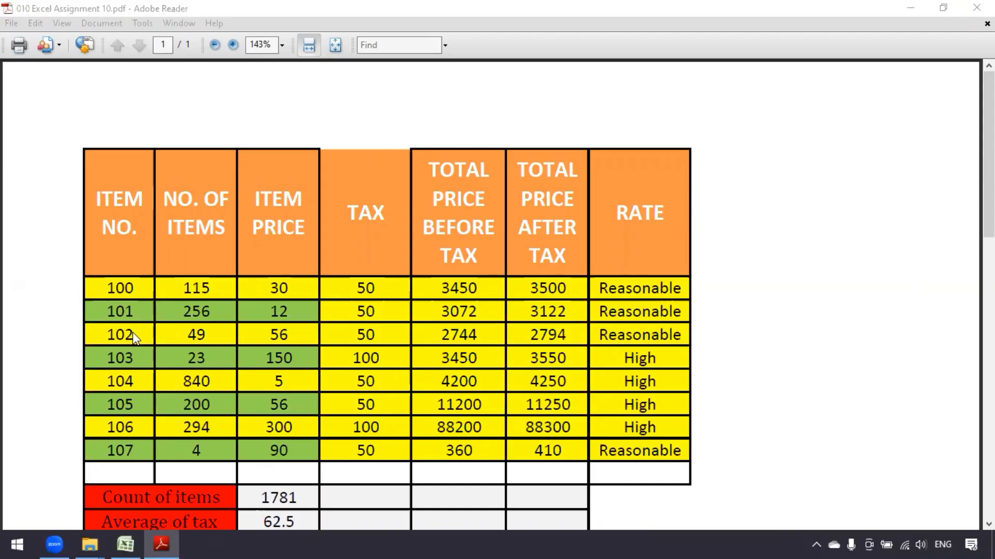
pyautogui.scroll(-4, 441, 339)
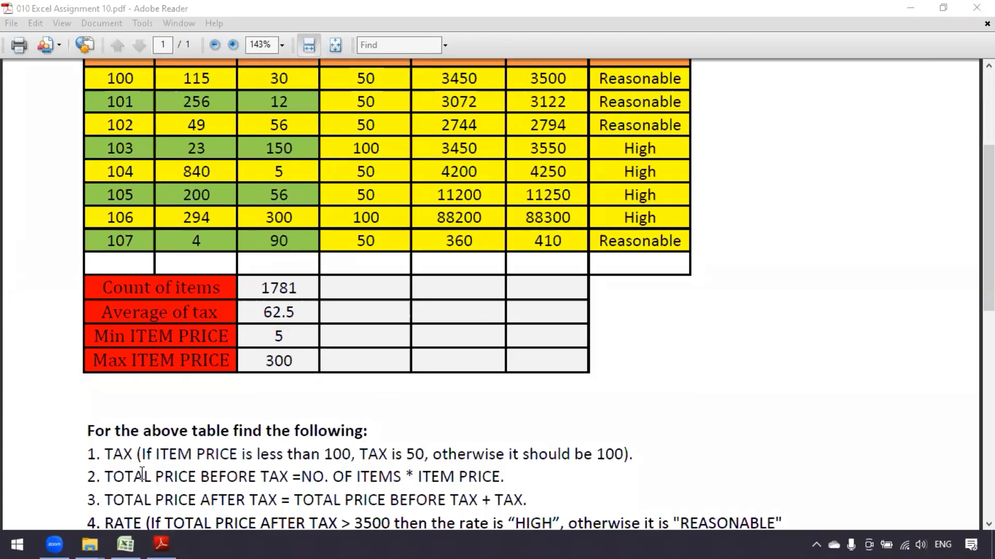
# Switch to the blank Excel workbook and practise selecting cell blocks from A1, finishing with the range A1:N13
pyautogui.click(132, 536)
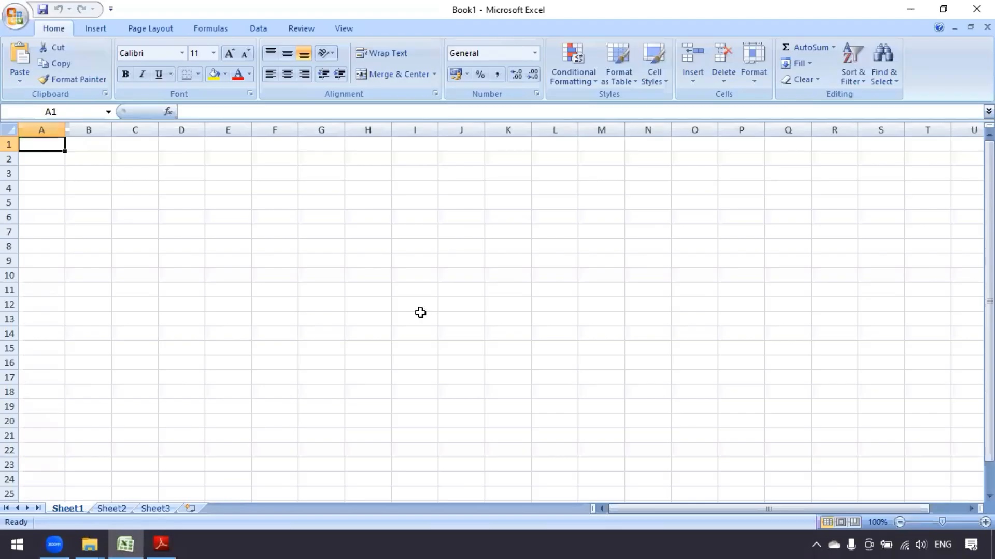
pyautogui.click(173, 280)
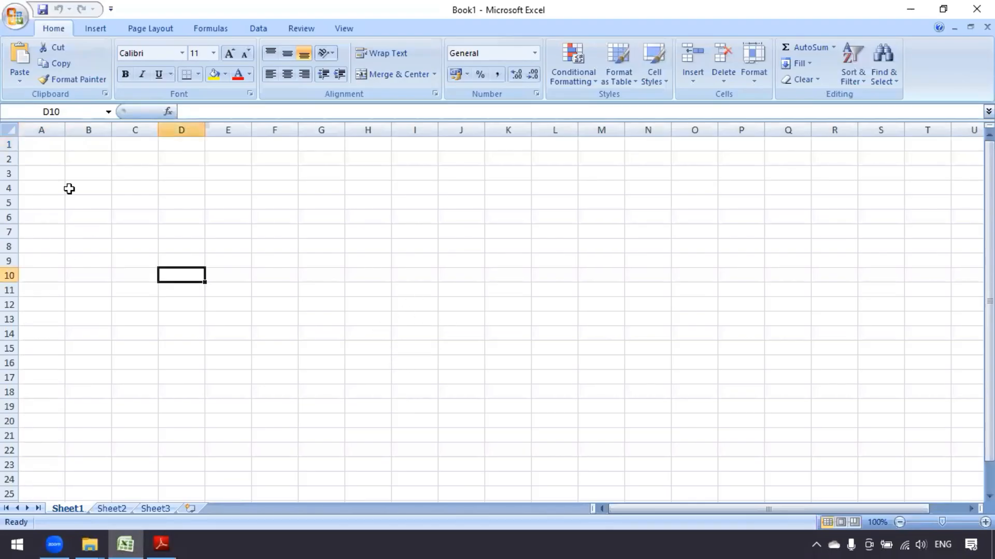
pyautogui.moveTo(48, 147); pyautogui.dragTo(850, 500)
pyautogui.click(460, 328)
pyautogui.moveTo(41, 145); pyautogui.dragTo(799, 352)
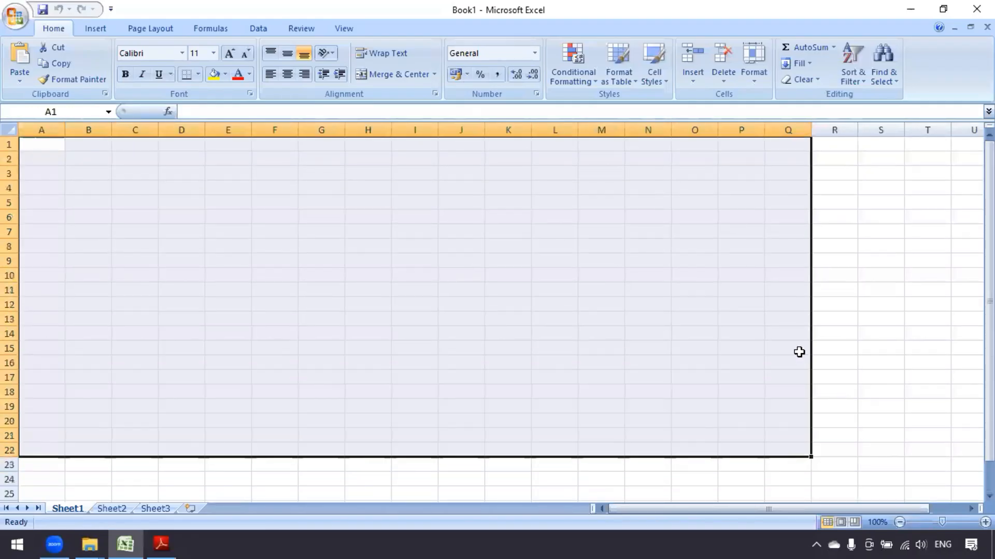
pyautogui.click(555, 253)
pyautogui.moveTo(42, 147); pyautogui.dragTo(666, 319)
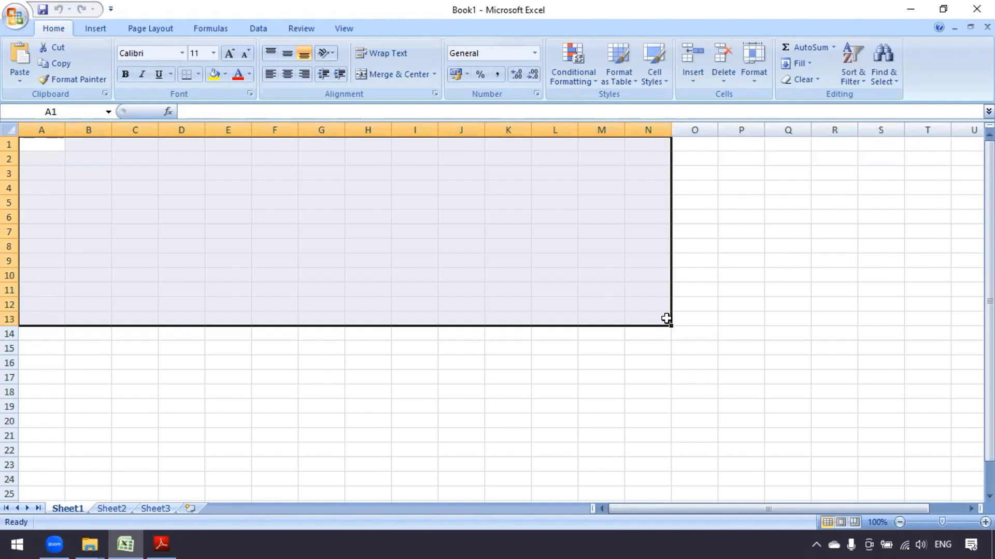
# Return to the 102 EXCEL ASSIGNMENT folder and open the 001 Excel Assignment 01 PDF
pyautogui.hotkey('alt', 'Tab')
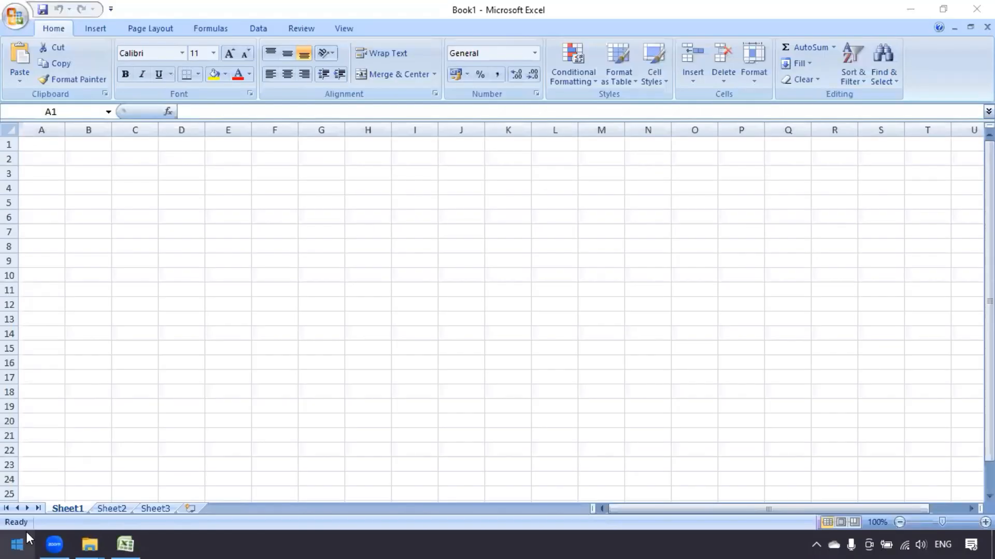
pyautogui.click(232, 486)
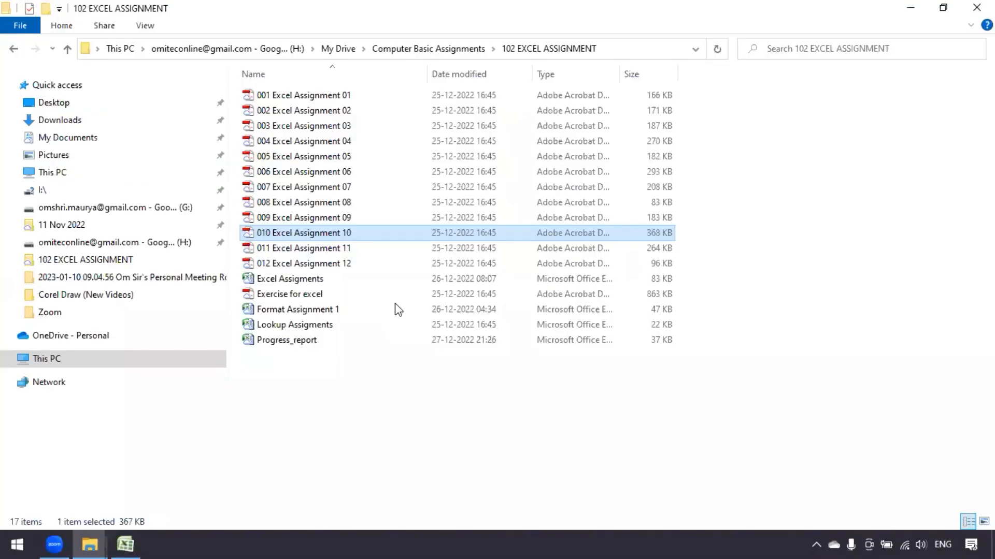
pyautogui.doubleClick(346, 96)
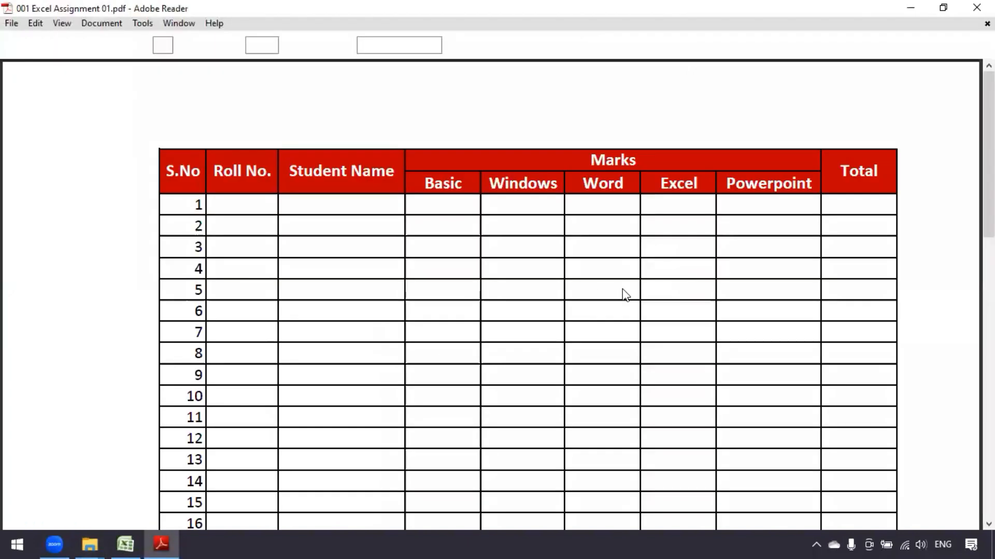
# Examine the student marks table in the Assignment 01 PDF, from its header rows down to serial number 20
pyautogui.scroll(-5, 587, 349)
pyautogui.scroll(5, 588, 351)
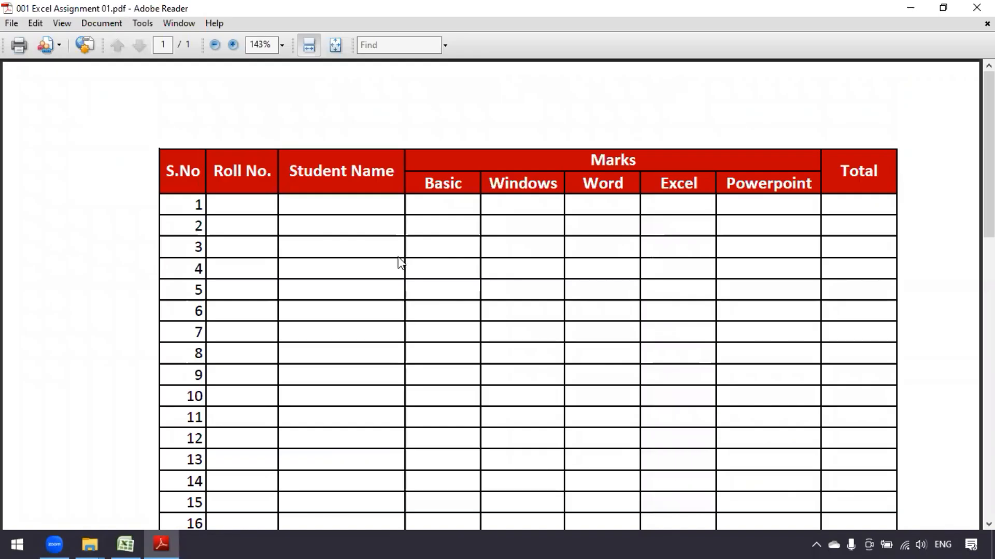
pyautogui.scroll(-5, 486, 331)
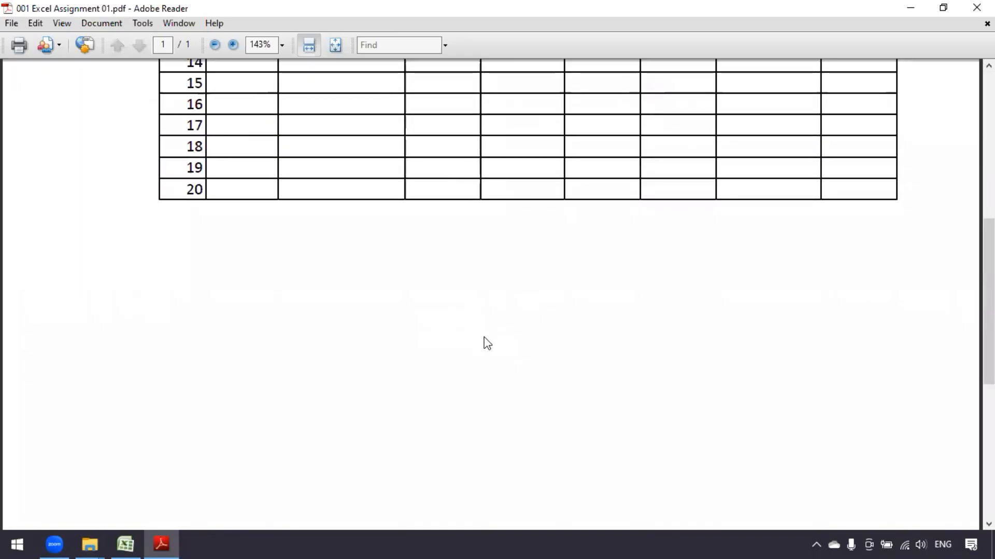
pyautogui.scroll(4, 487, 342)
pyautogui.scroll(2, 487, 344)
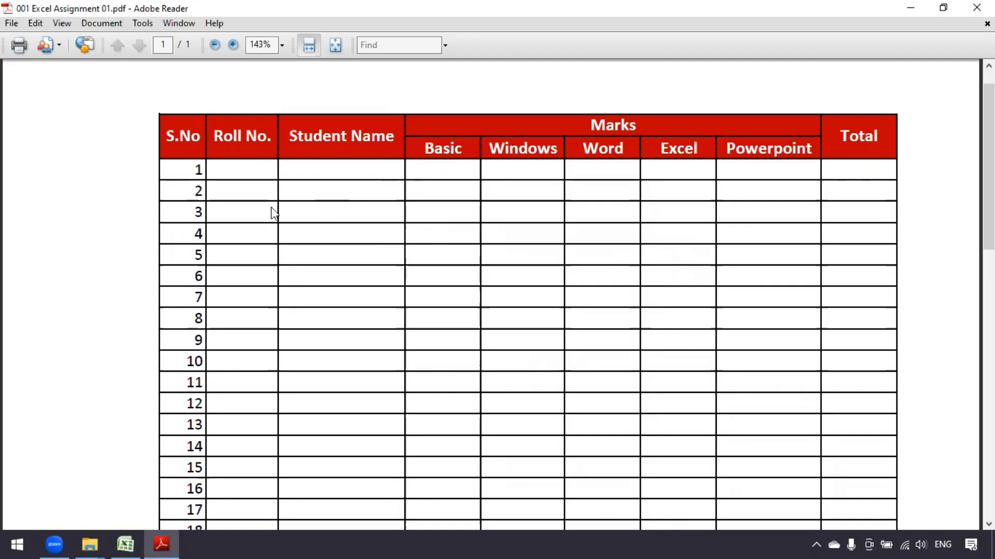
pyautogui.scroll(-3, 273, 213)
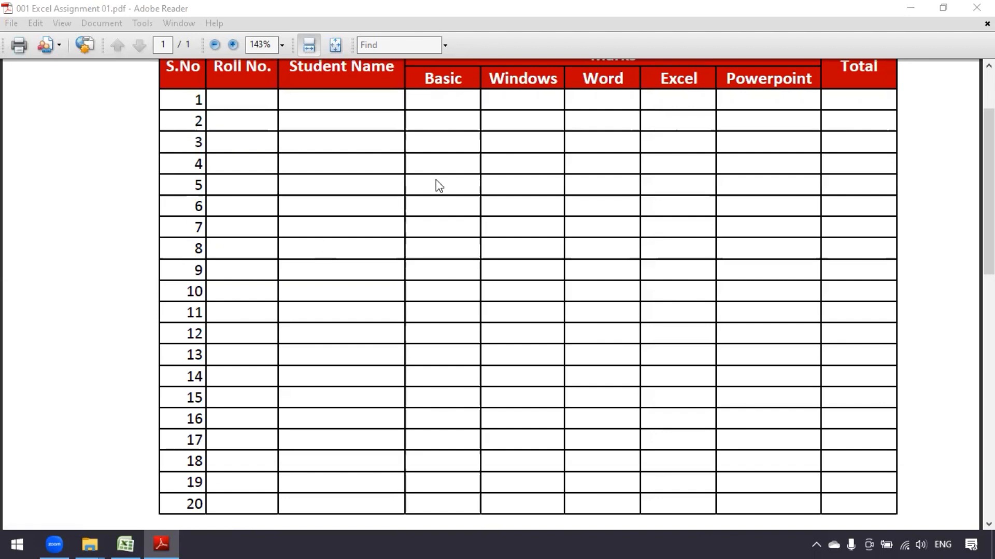
pyautogui.scroll(3, 489, 242)
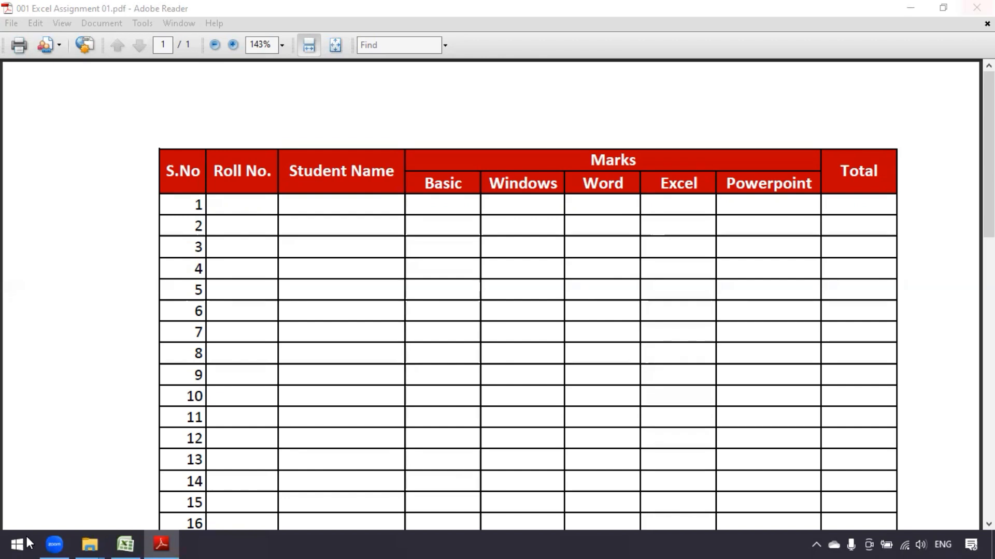
# Switch back to the Excel workbook and select cell I5 in place of the highlighted range
pyautogui.click(125, 544)
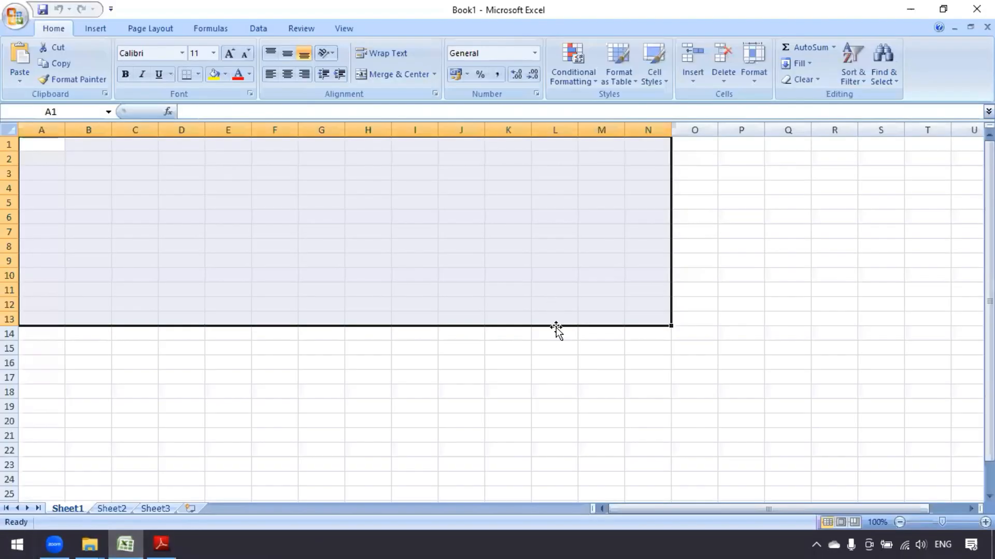
pyautogui.click(392, 202)
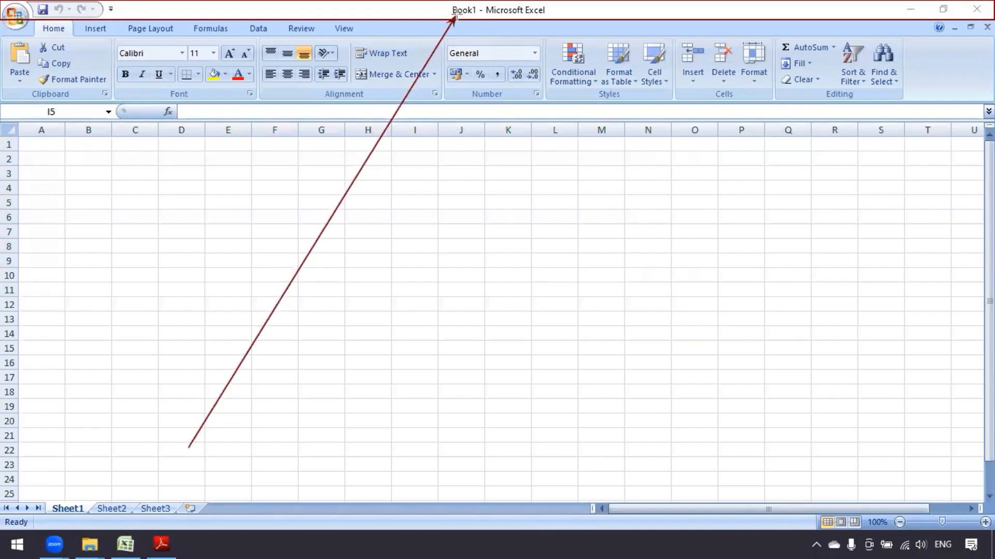
# Draw annotation arrows to the title bar's program name and its minimize, restore and close controls, and erase all annotations
pyautogui.moveTo(788, 460)
pyautogui.mouseDown()
pyautogui.moveTo(518, 11)
pyautogui.moveTo(528, 15)
pyautogui.mouseUp()
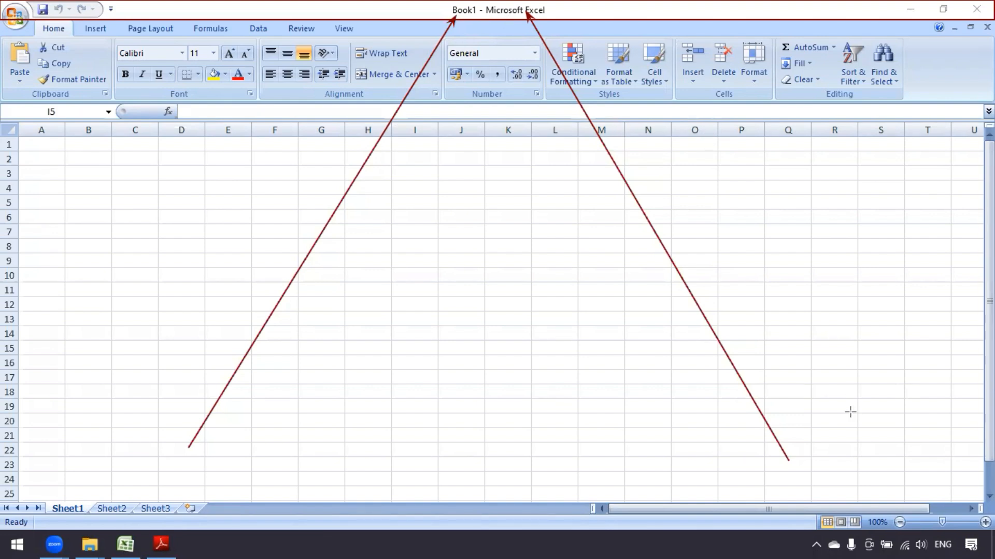
pyautogui.moveTo(850, 412)
pyautogui.mouseDown()
pyautogui.moveTo(877, 6)
pyautogui.moveTo(904, 16)
pyautogui.mouseUp()
pyautogui.moveTo(899, 396)
pyautogui.mouseDown()
pyautogui.moveTo(902, 43)
pyautogui.moveTo(947, 11)
pyautogui.mouseUp()
pyautogui.moveTo(943, 363); pyautogui.dragTo(976, 9)
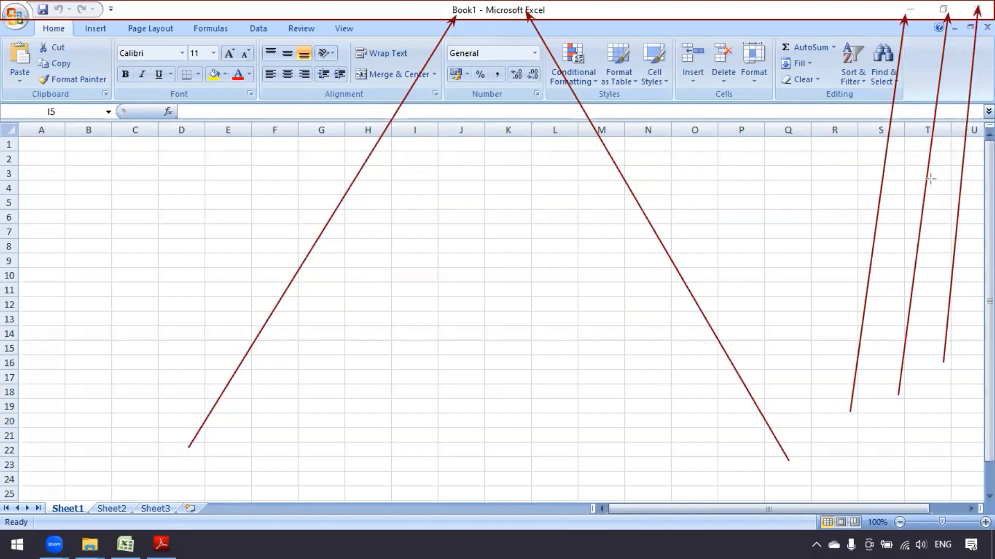
pyautogui.press('e')
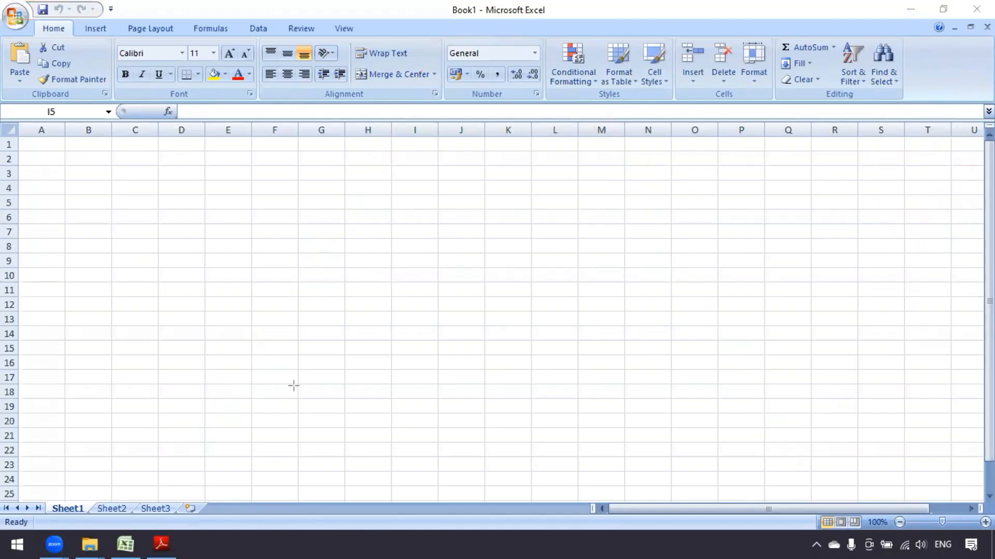
# Draw annotation arrows to the Office Button and the Save, Undo and Redo commands, and erase all annotations
pyautogui.moveTo(300, 413); pyautogui.dragTo(13, 17)
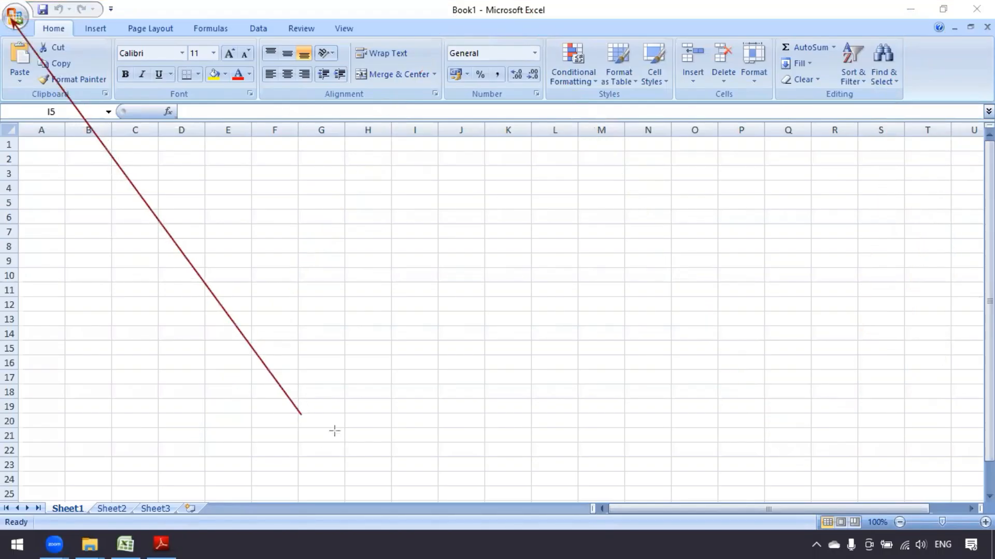
pyautogui.moveTo(345, 412); pyautogui.dragTo(43, 16)
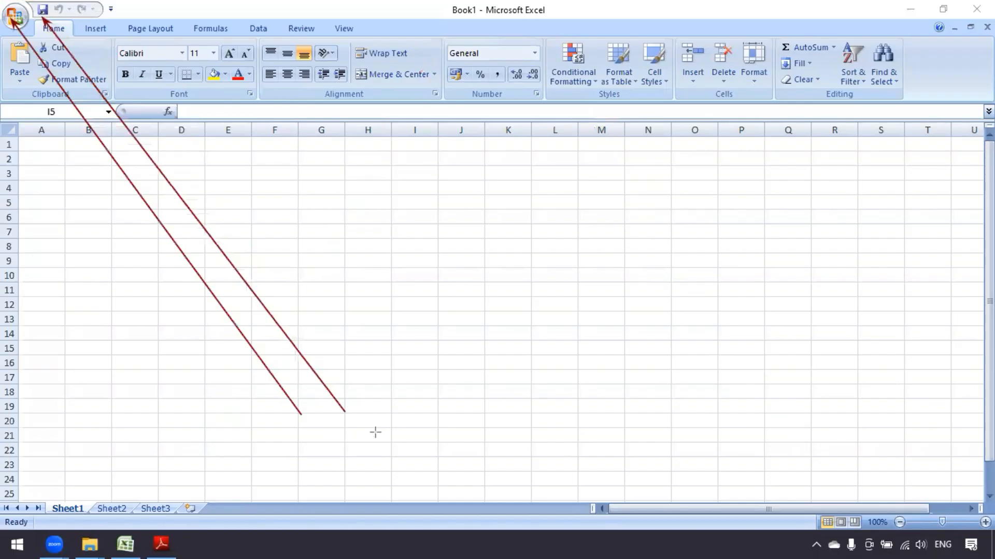
pyautogui.moveTo(382, 424); pyautogui.dragTo(59, 13)
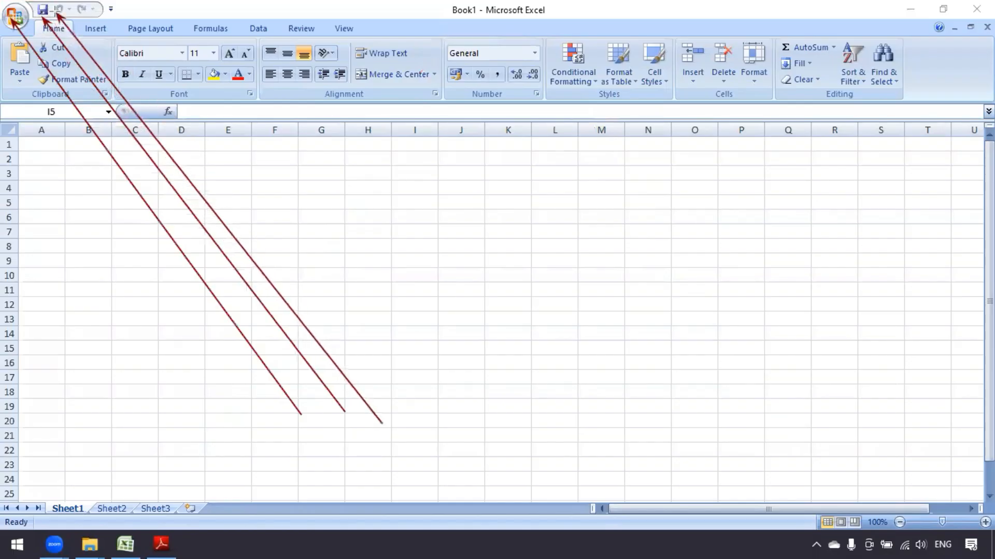
pyautogui.moveTo(428, 398); pyautogui.dragTo(77, 13)
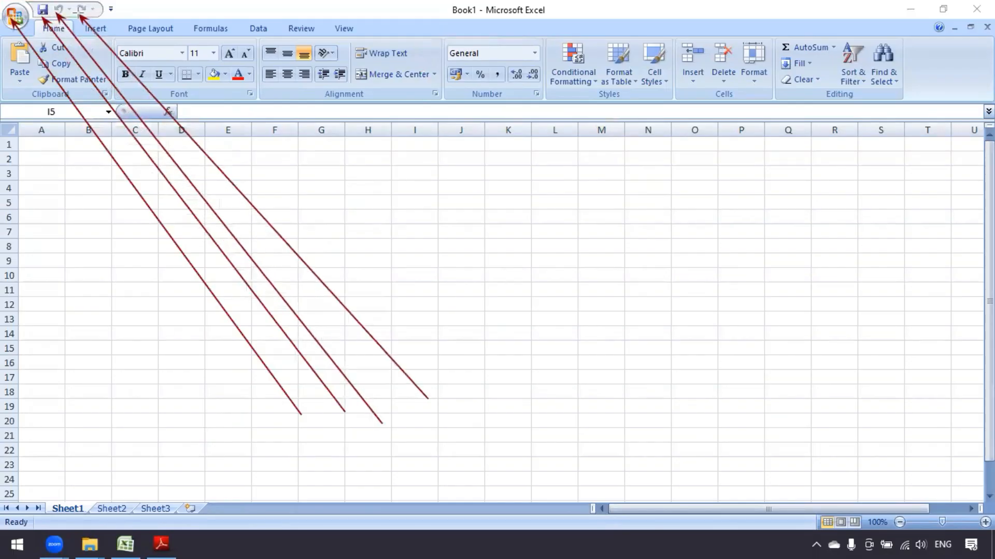
pyautogui.click(161, 71)
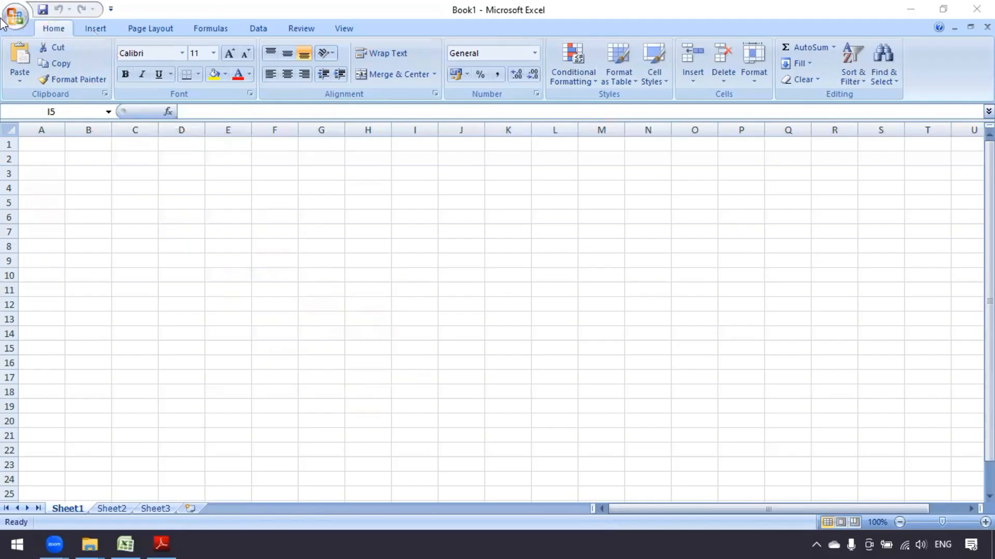
# Draw annotation rectangles around the row of ribbon tab names and around the Home command groups
pyautogui.moveTo(3, 16)
pyautogui.mouseDown()
pyautogui.moveTo(468, 38)
pyautogui.moveTo(991, 40)
pyautogui.mouseUp()
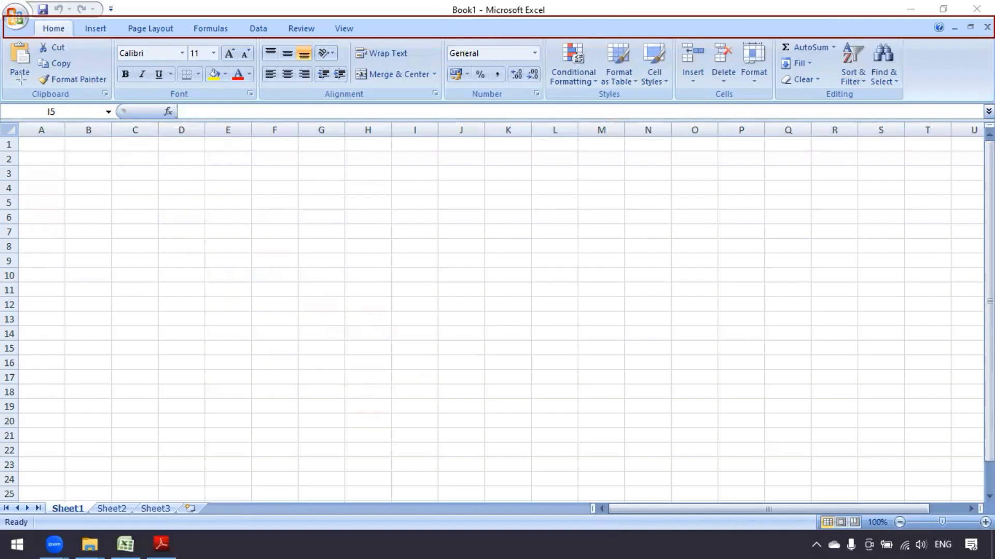
pyautogui.moveTo(5, 38)
pyautogui.mouseDown()
pyautogui.moveTo(367, 98)
pyautogui.moveTo(993, 102)
pyautogui.mouseUp()
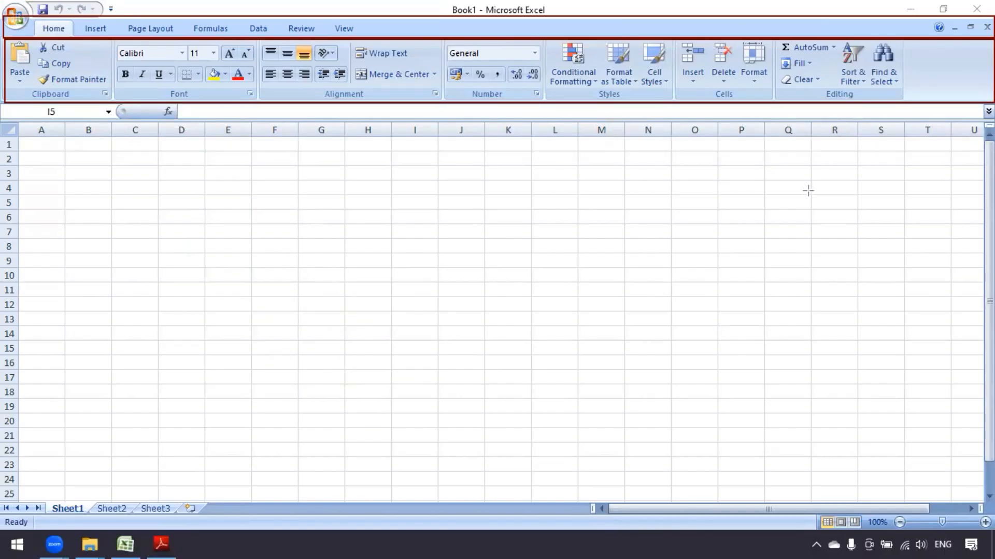
# Look through the Insert, Page Layout, Formulas, Data, Review and View command sets and return to the Home commands
pyautogui.click(98, 26)
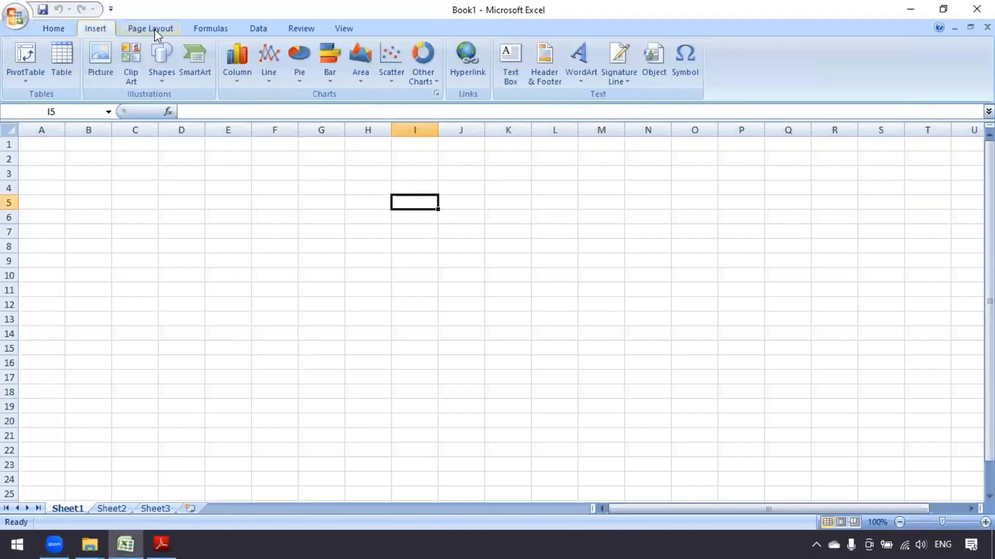
pyautogui.click(155, 30)
pyautogui.click(207, 30)
pyautogui.click(259, 30)
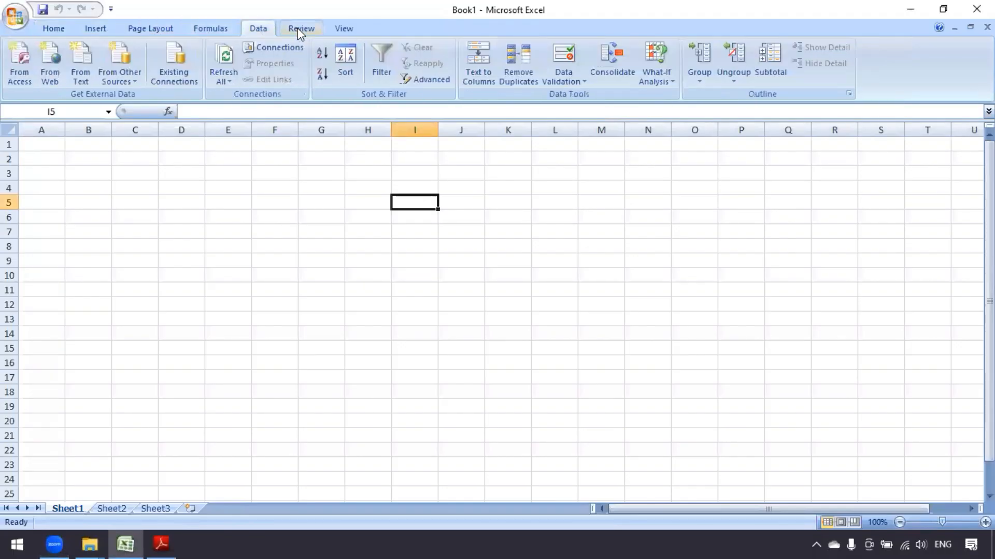
pyautogui.click(299, 30)
pyautogui.click(344, 28)
pyautogui.click(55, 26)
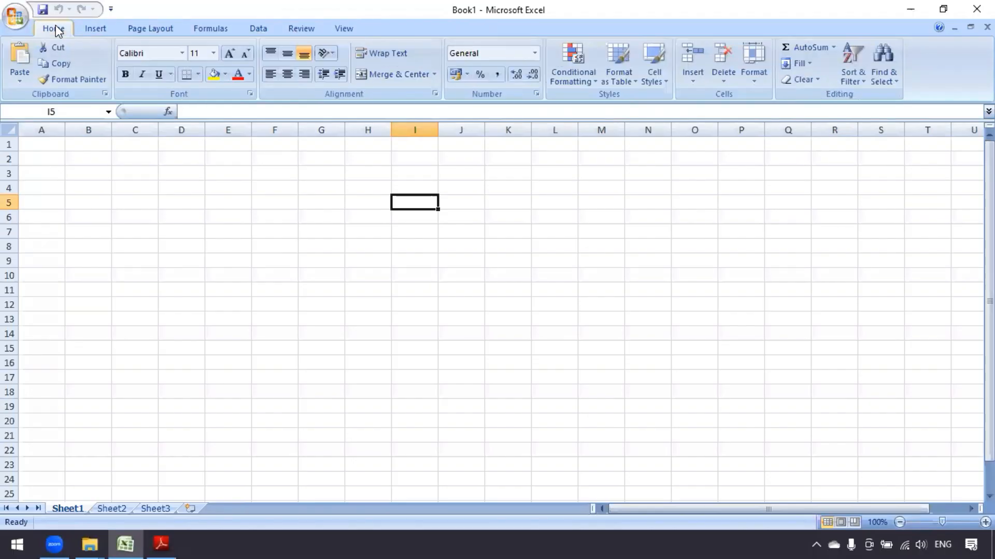
pyautogui.click(101, 30)
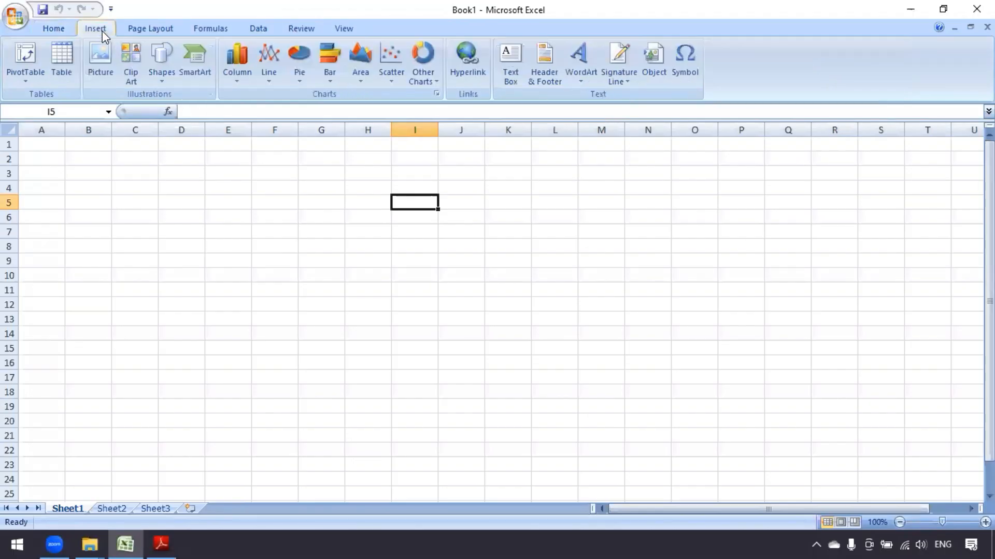
pyautogui.click(55, 29)
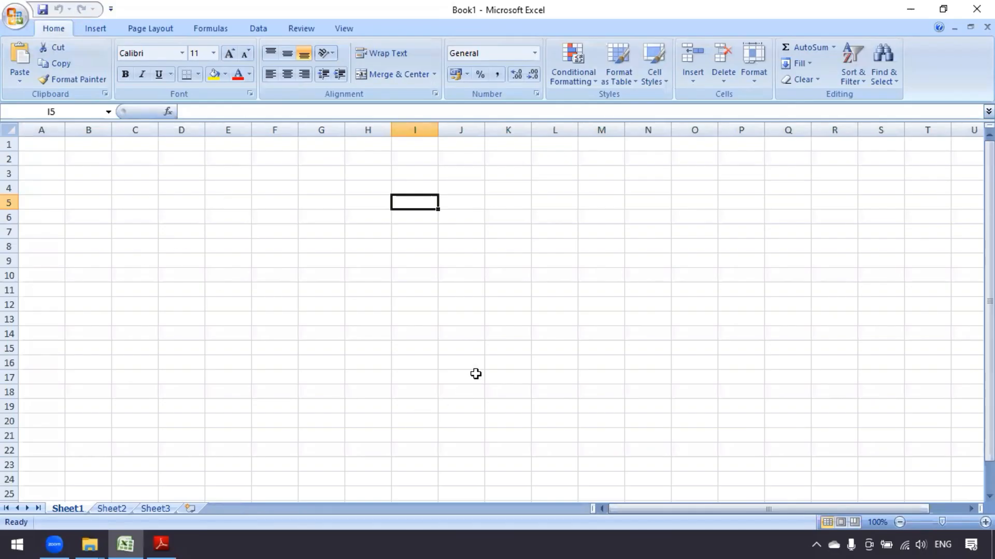
# Outline the row holding the Name Box and formula bar, and the formula bar itself, with annotation rectangles
pyautogui.click(243, 119)
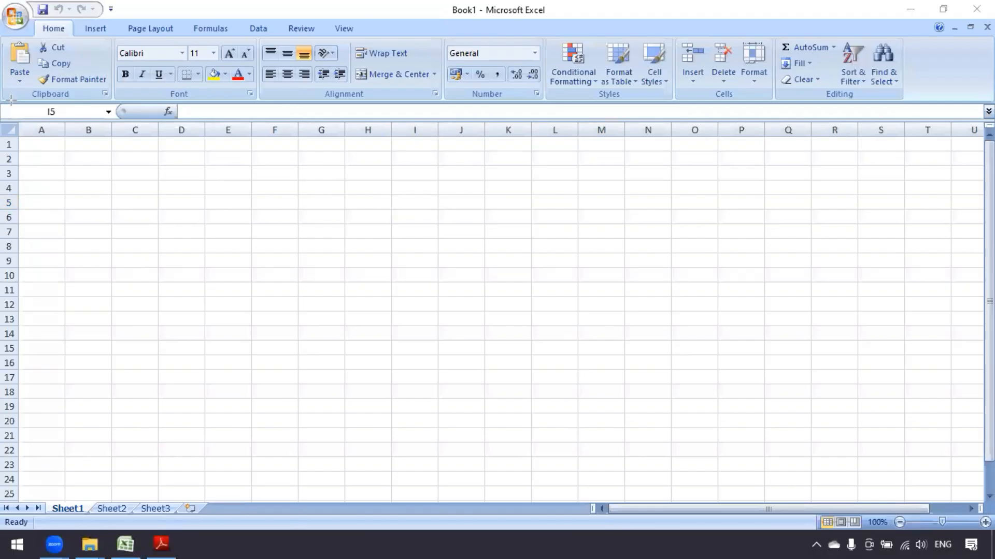
pyautogui.moveTo(2, 104)
pyautogui.mouseDown()
pyautogui.moveTo(989, 111)
pyautogui.moveTo(988, 120)
pyautogui.mouseUp()
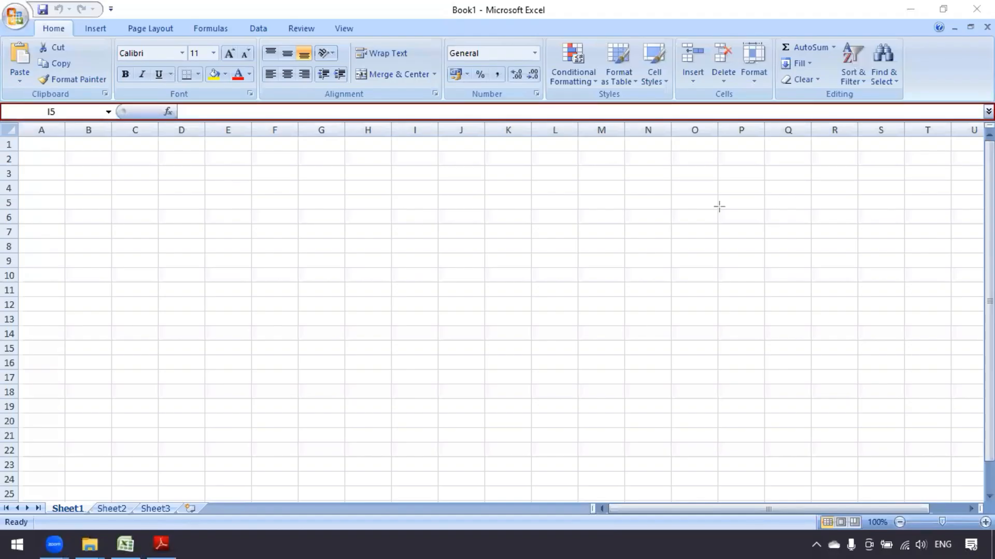
pyautogui.moveTo(161, 101)
pyautogui.mouseDown()
pyautogui.moveTo(170, 120)
pyautogui.moveTo(917, 128)
pyautogui.moveTo(993, 120)
pyautogui.mouseUp()
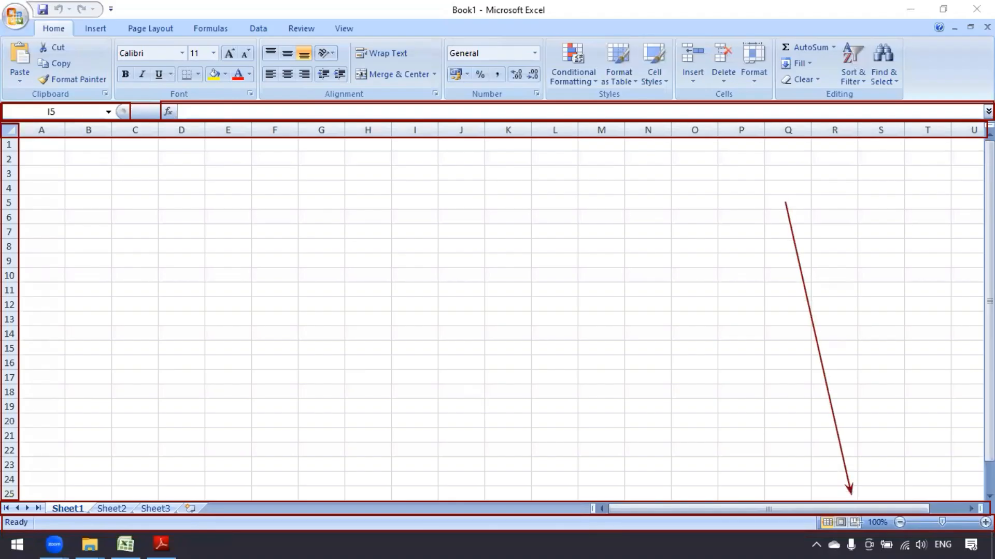
# Draw annotation arrows to the Page Layout view, Normal view and zoom slider controls in the status bar
pyautogui.moveTo(728, 218); pyautogui.dragTo(840, 518)
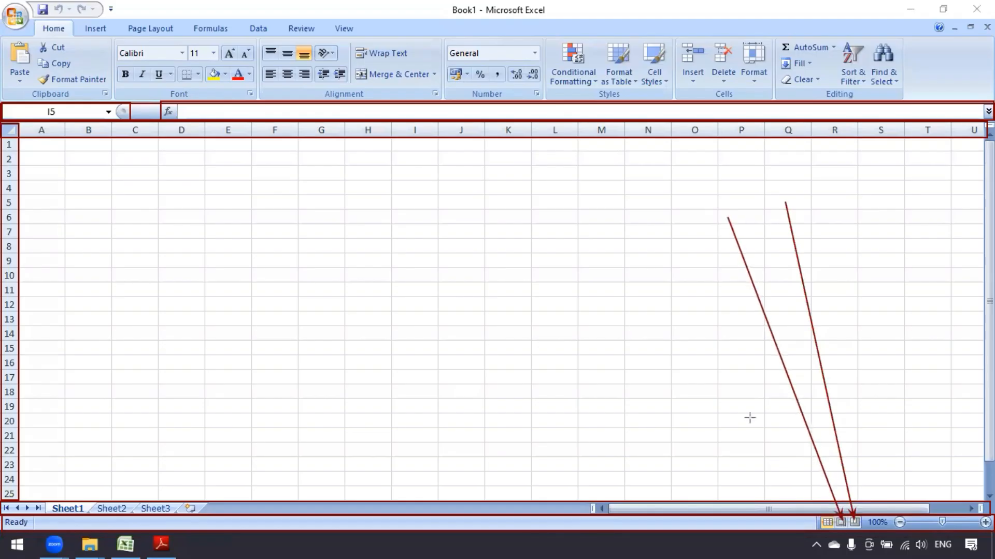
pyautogui.moveTo(662, 232); pyautogui.dragTo(827, 520)
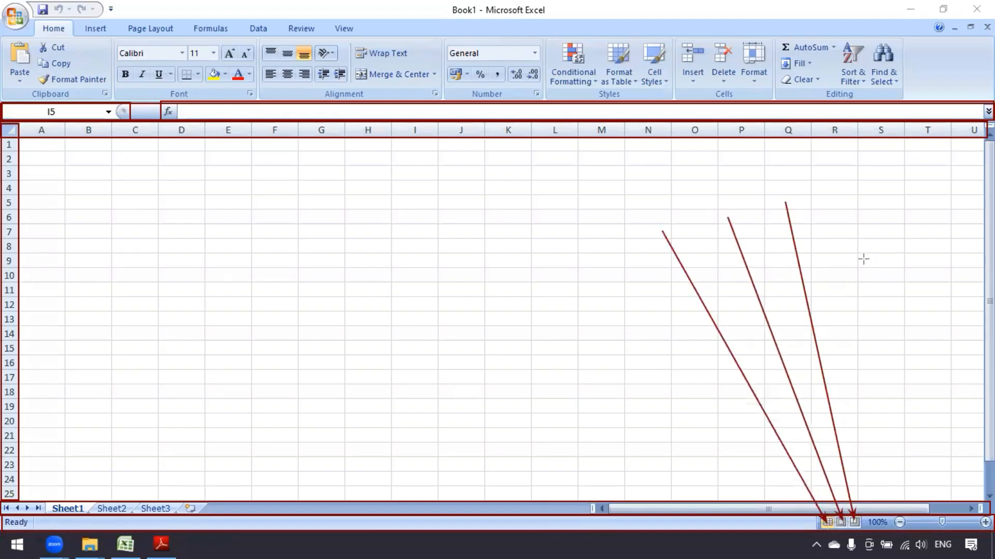
pyautogui.moveTo(845, 191)
pyautogui.mouseDown()
pyautogui.moveTo(899, 426)
pyautogui.moveTo(953, 521)
pyautogui.mouseUp()
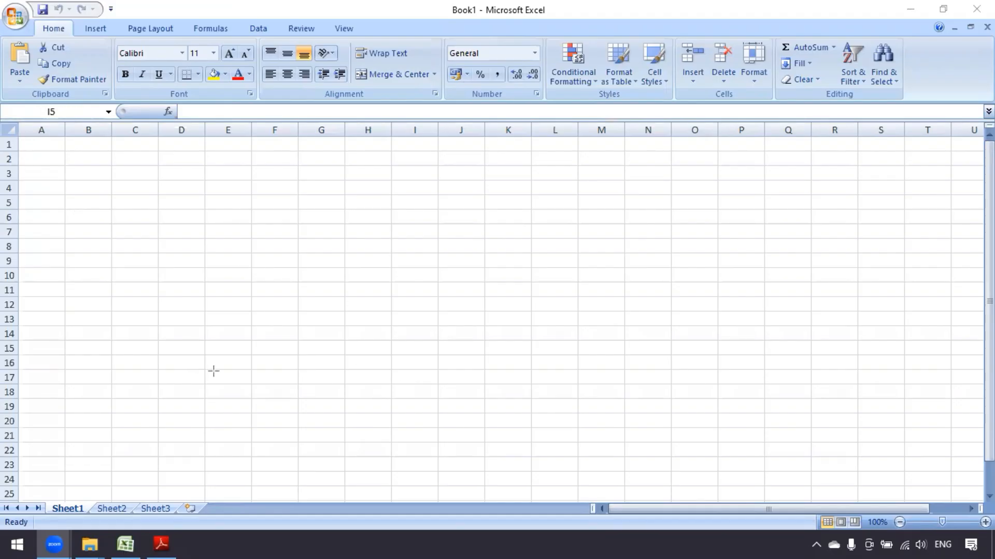
# Draw an annotation arrow to the Name Box and select several cells in turn, including E5, C5, D6, G6 and G4, ending on F4
pyautogui.moveTo(213, 370); pyautogui.dragTo(57, 115)
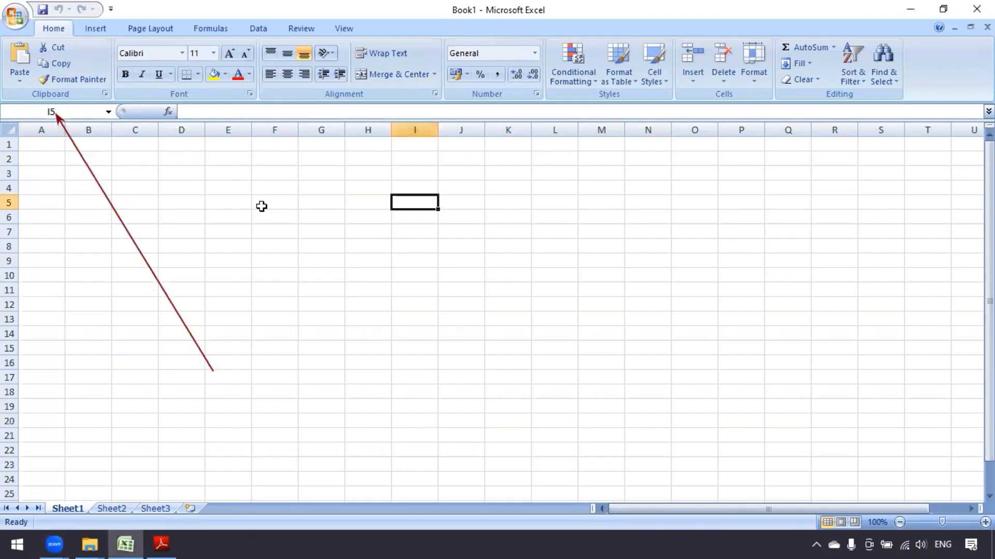
pyautogui.click(215, 201)
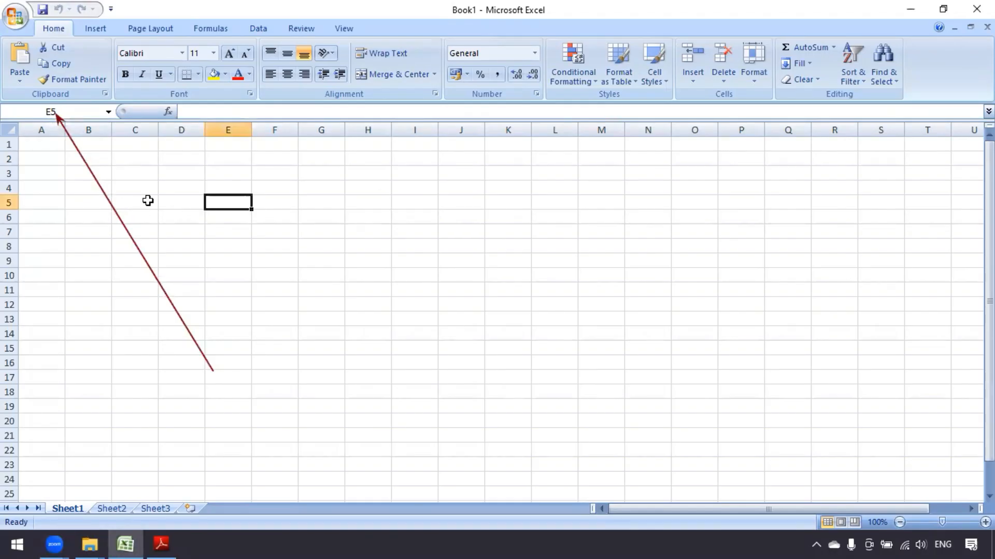
pyautogui.click(148, 201)
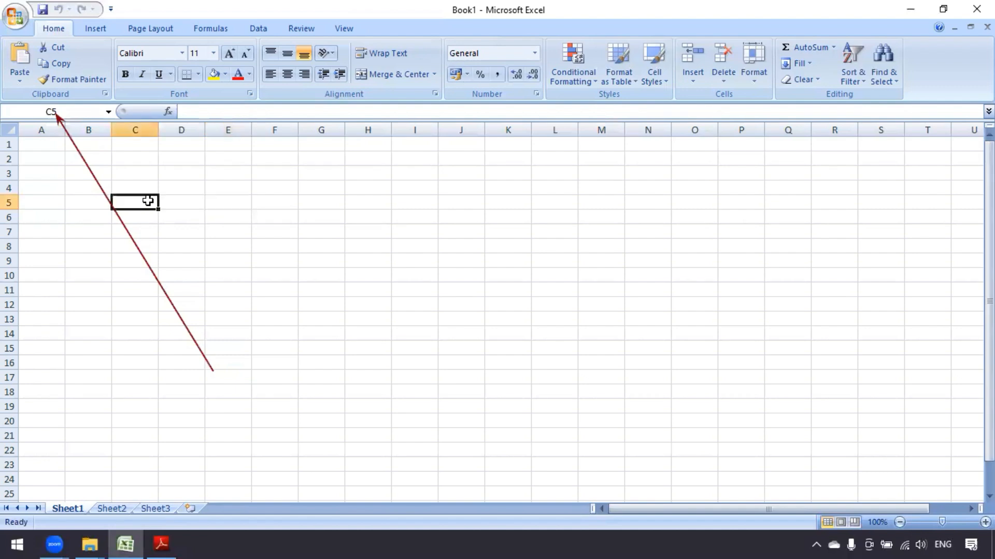
pyautogui.click(114, 285)
pyautogui.click(192, 217)
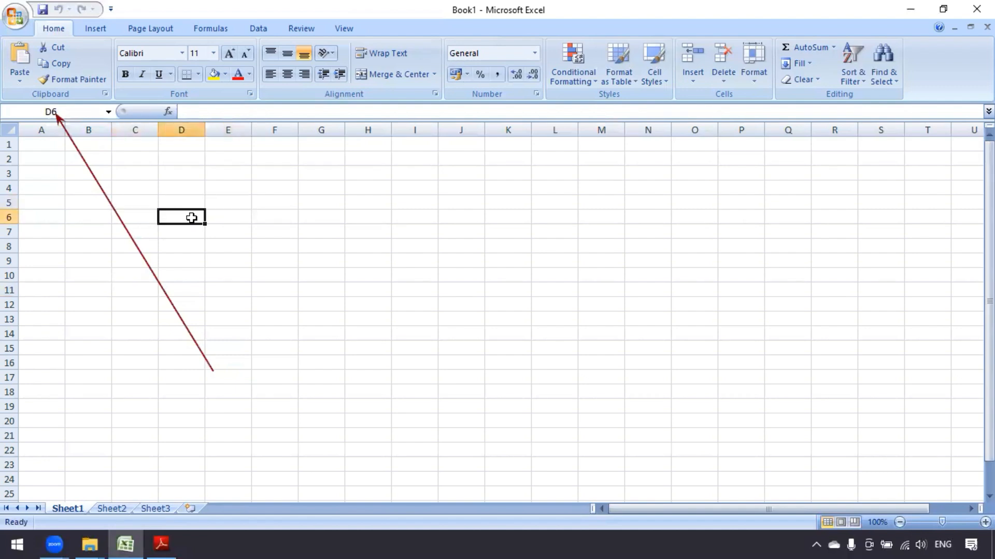
pyautogui.click(301, 218)
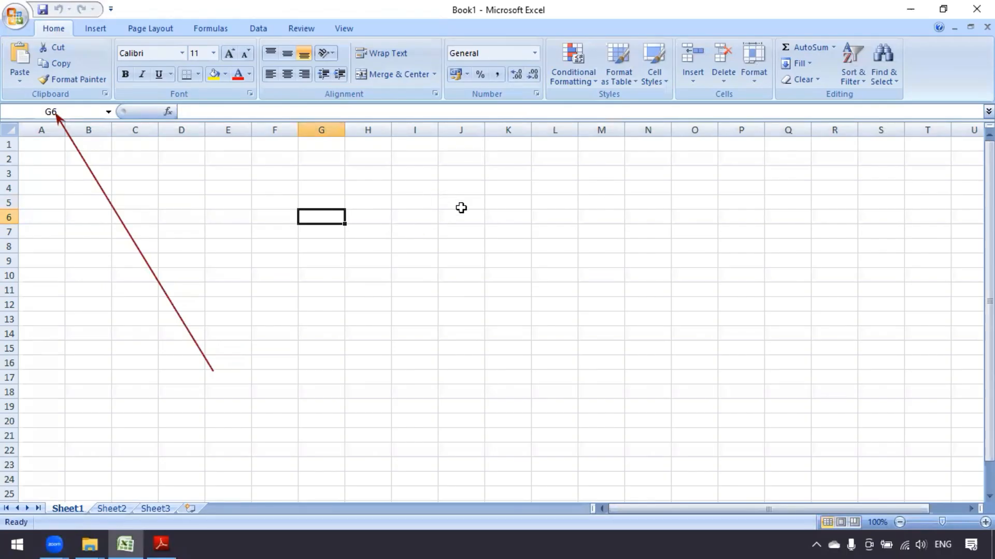
pyautogui.click(323, 185)
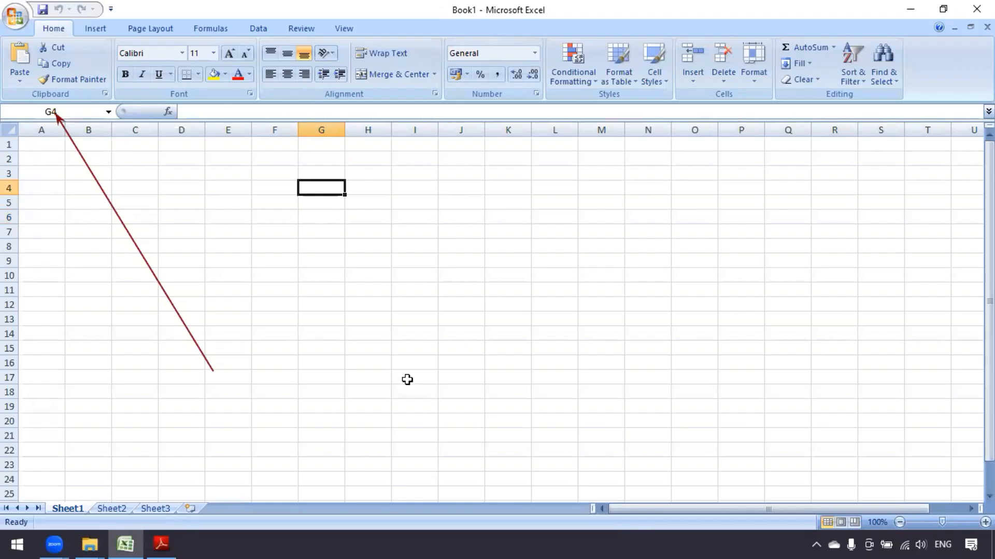
pyautogui.click(260, 193)
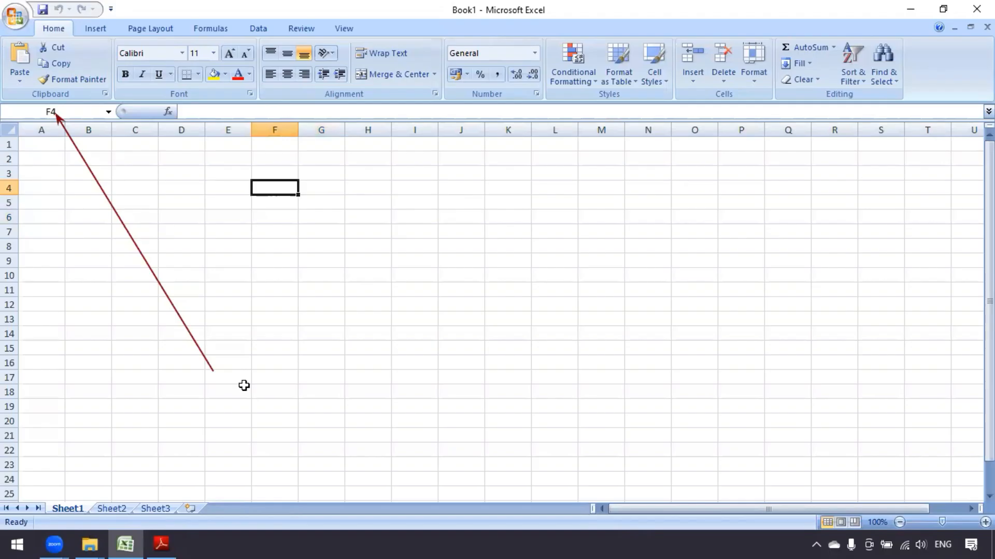
# Draw a horizontal annotation arrow pointing to cell F4 and select that cell again
pyautogui.moveTo(620, 194); pyautogui.dragTo(283, 192)
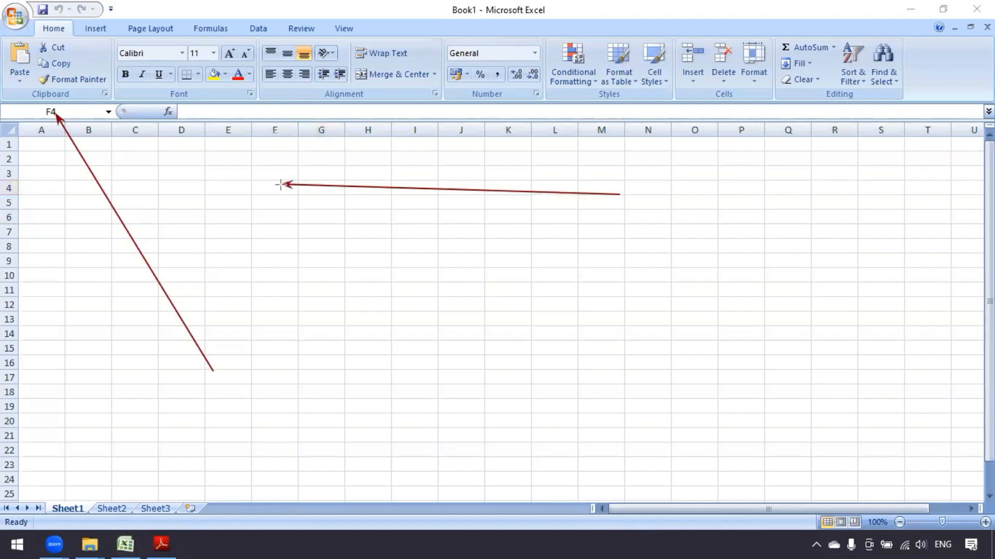
pyautogui.click(265, 459)
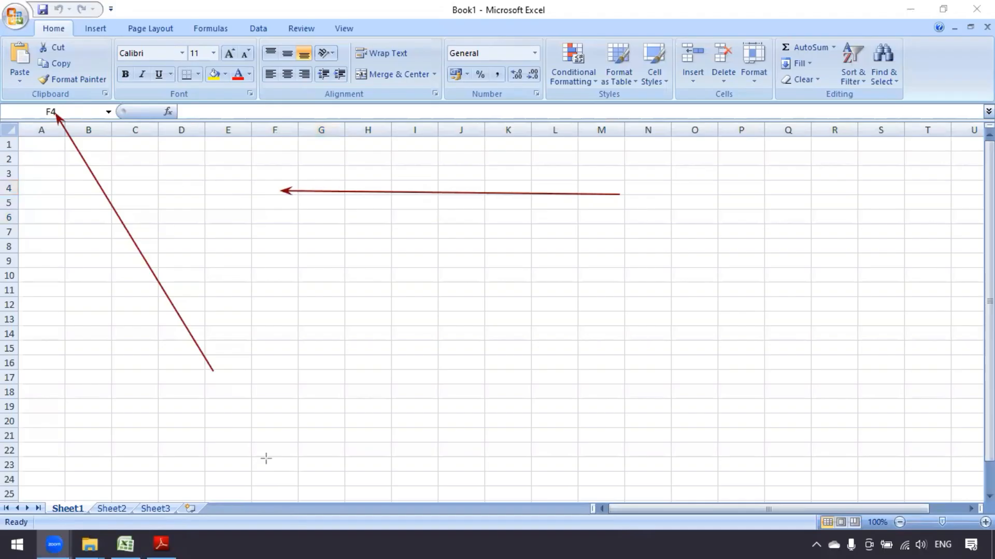
pyautogui.click(265, 190)
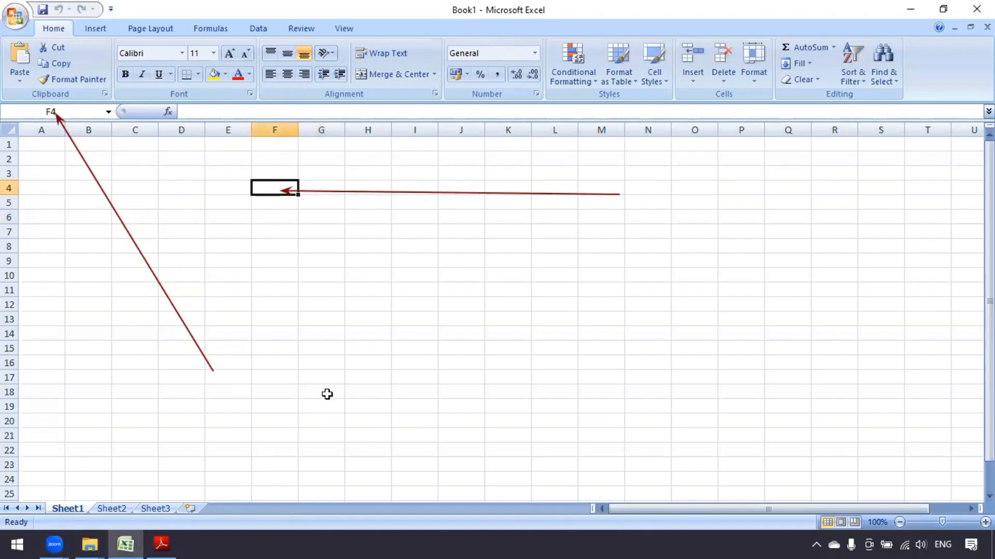
# Add a text annotation below cell F4 with the line "Cell" and an indented second line "Coloumn"
pyautogui.click(272, 213)
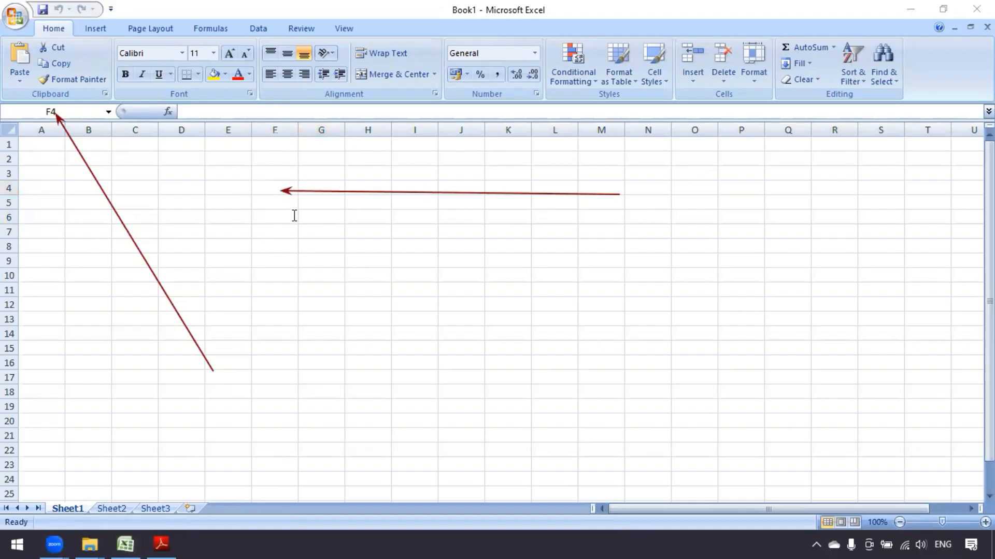
pyautogui.write('Cee')
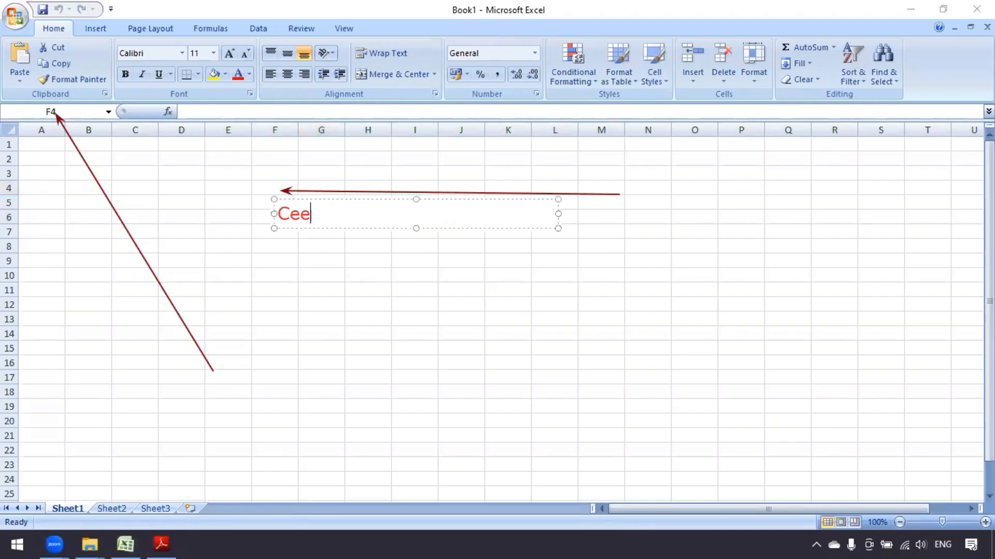
pyautogui.press('BackSpace')
pyautogui.write('ll')
pyautogui.press('Return')
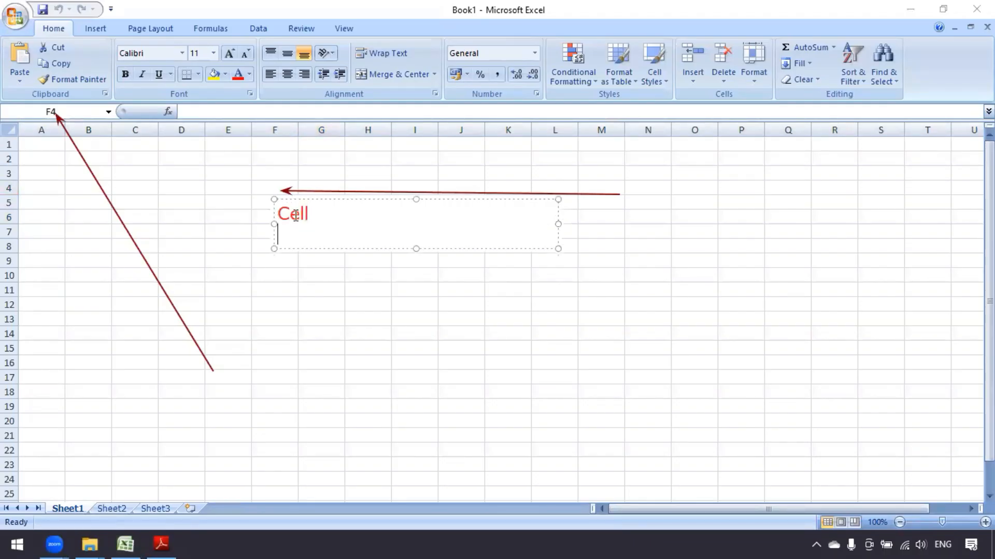
pyautogui.press('Up')
pyautogui.press('Right')
pyautogui.press('Right')
pyautogui.press('Right')
pyautogui.press('Down')
pyautogui.write('Coloumn')
pyautogui.press('Return')
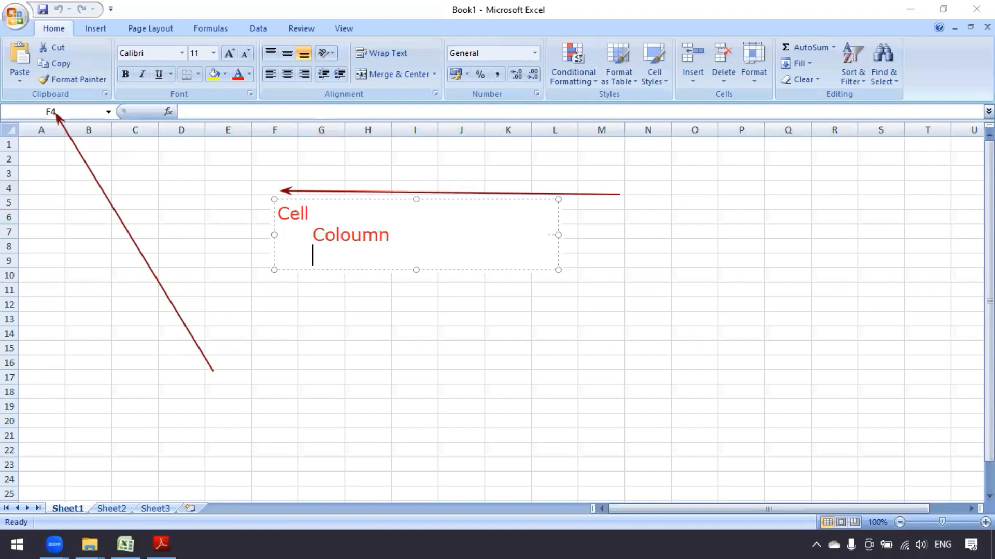
# Add an indented third line "Row" to the text annotation and shorten the second line to "Col"
pyautogui.press('Up')
pyautogui.press('Right')
pyautogui.press('Right')
pyautogui.press('Right')
pyautogui.press('Right')
pyautogui.press('Down')
pyautogui.write('Row')
pyautogui.press('Up')
pyautogui.press('Right')
pyautogui.press('Right')
pyautogui.press('Right')
pyautogui.press('BackSpace')
pyautogui.press('BackSpace')
pyautogui.press('BackSpace')
pyautogui.press('BackSpace')
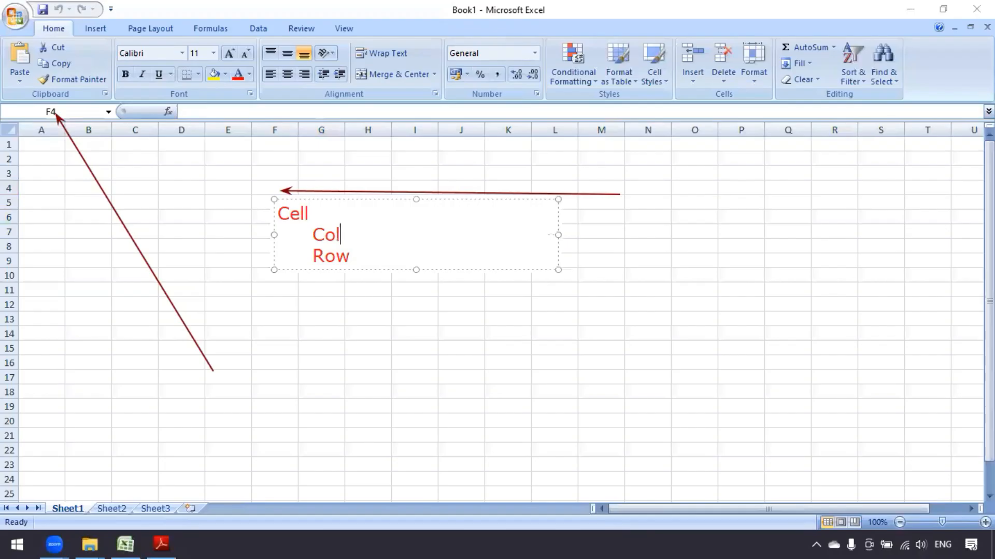
# Complete the annotation with F4 beside Cell, F beside Col and 4 beside Row, and select cell F4
pyautogui.press('Down')
pyautogui.press('Right')
pyautogui.press('Up')
pyautogui.click(331, 214)
pyautogui.click(374, 235)
pyautogui.press('Tab')
pyautogui.write('F')
pyautogui.click(361, 259)
pyautogui.press('Tab')
pyautogui.press('Tab')
pyautogui.click(379, 257)
pyautogui.write('4')
pyautogui.click(338, 214)
pyautogui.press('Tab')
pyautogui.write('F4')
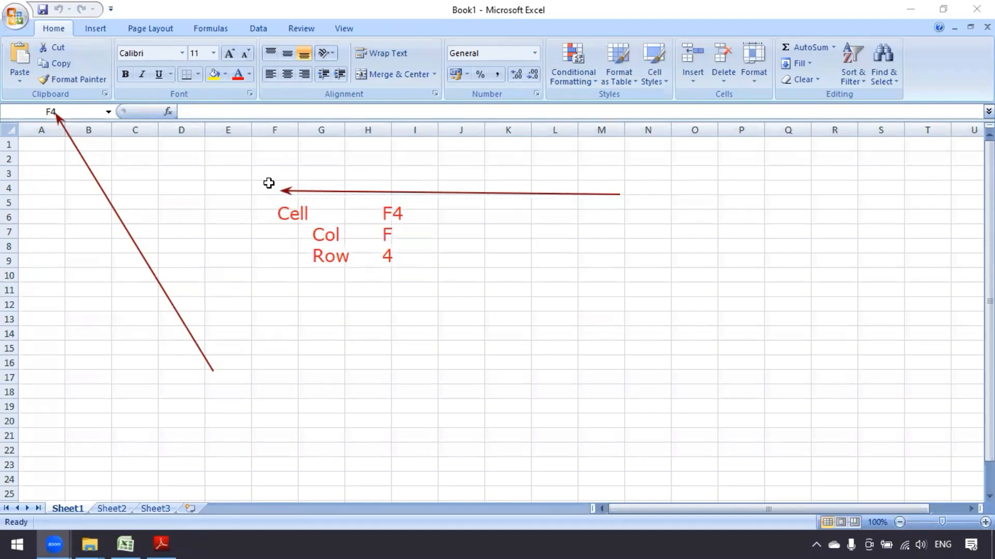
pyautogui.click(274, 188)
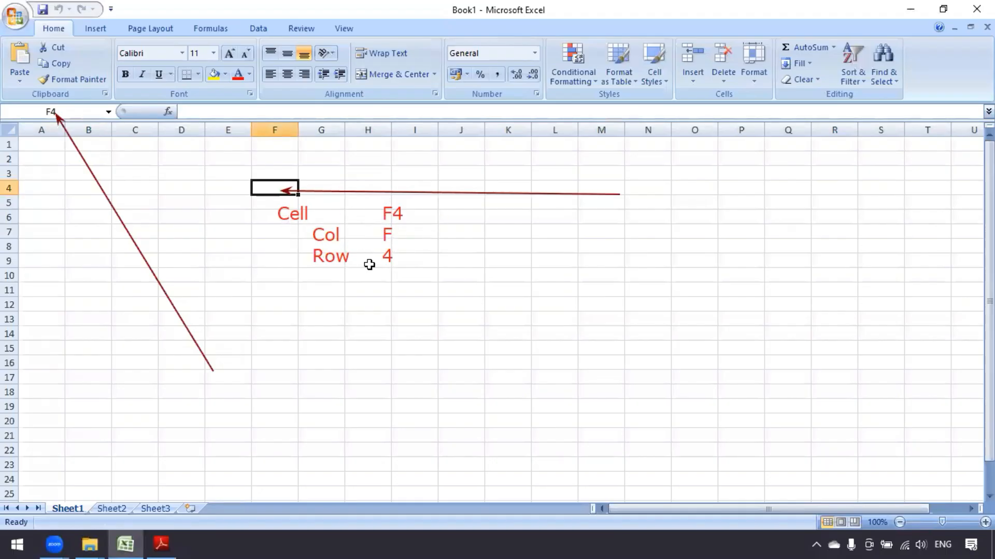
# Starting from cell A1, jump to the last column in row 1 and on to the last row of Sheet1
pyautogui.click(43, 146)
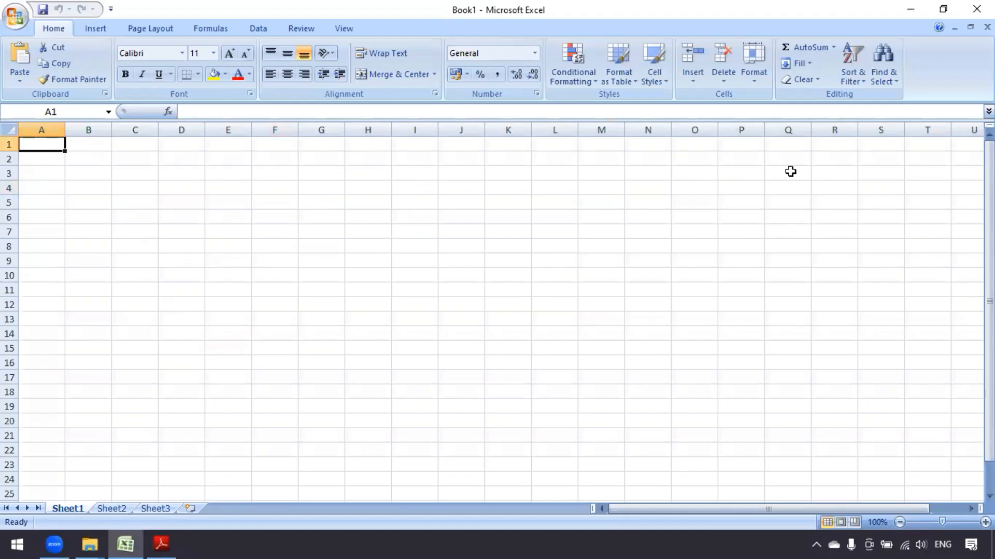
pyautogui.hotkey('ctrl', 'Right')
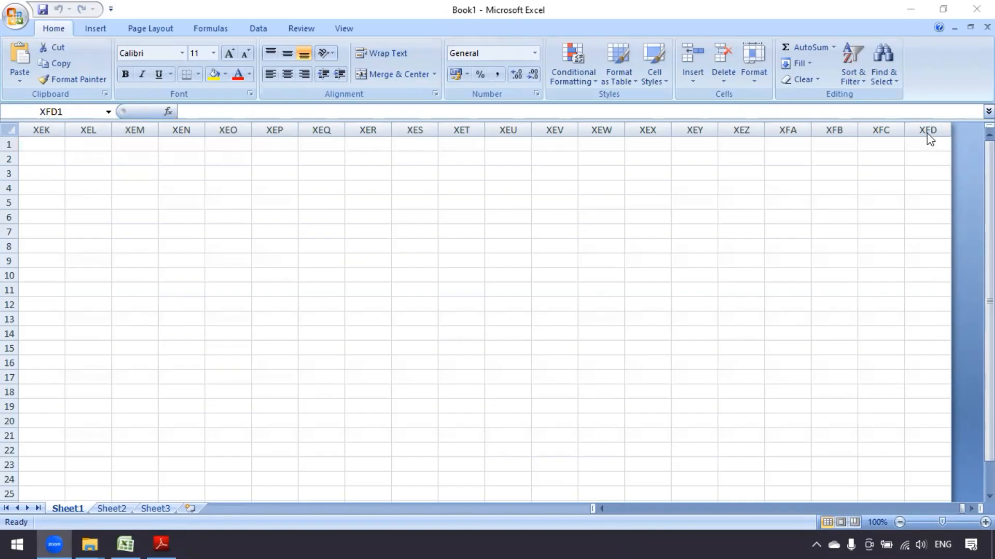
pyautogui.click(925, 148)
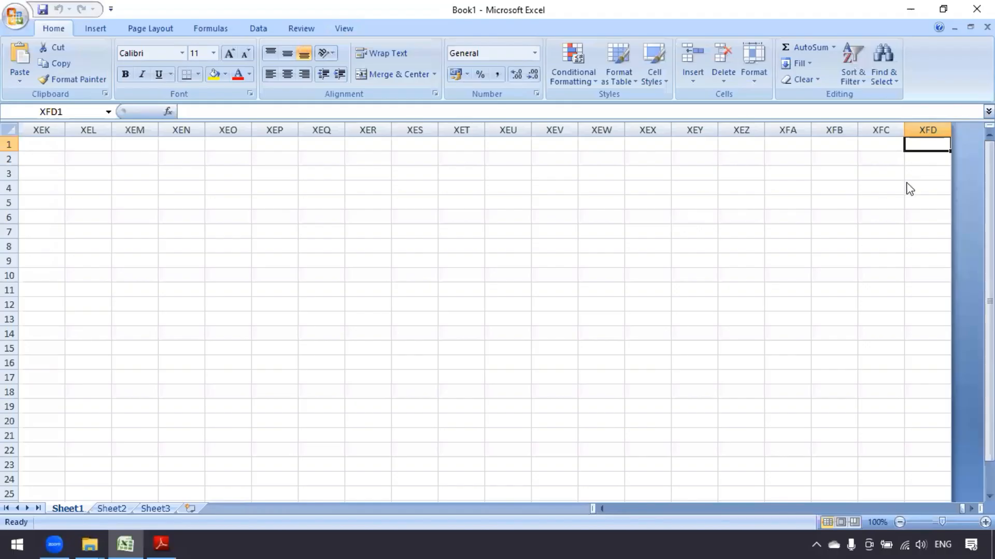
pyautogui.hotkey('ctrl', 'Down')
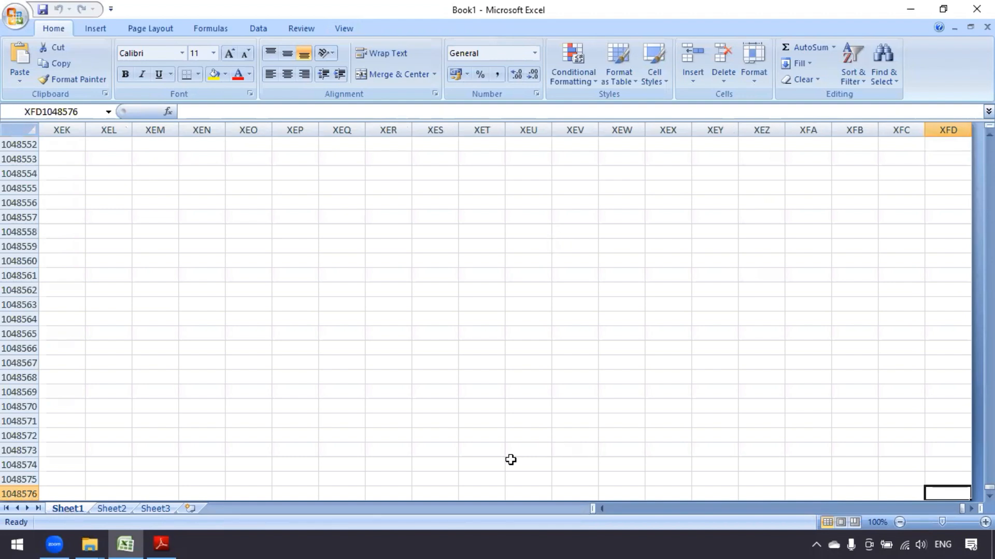
# Point out the last row number with an annotation stroke and move the selection back to cell A1
pyautogui.click(680, 212)
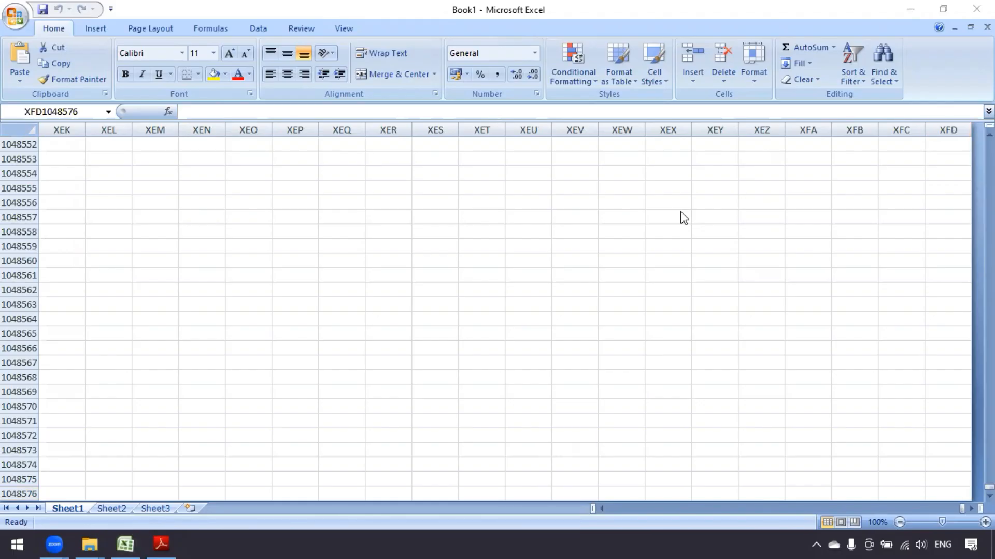
pyautogui.moveTo(414, 178); pyautogui.dragTo(39, 489)
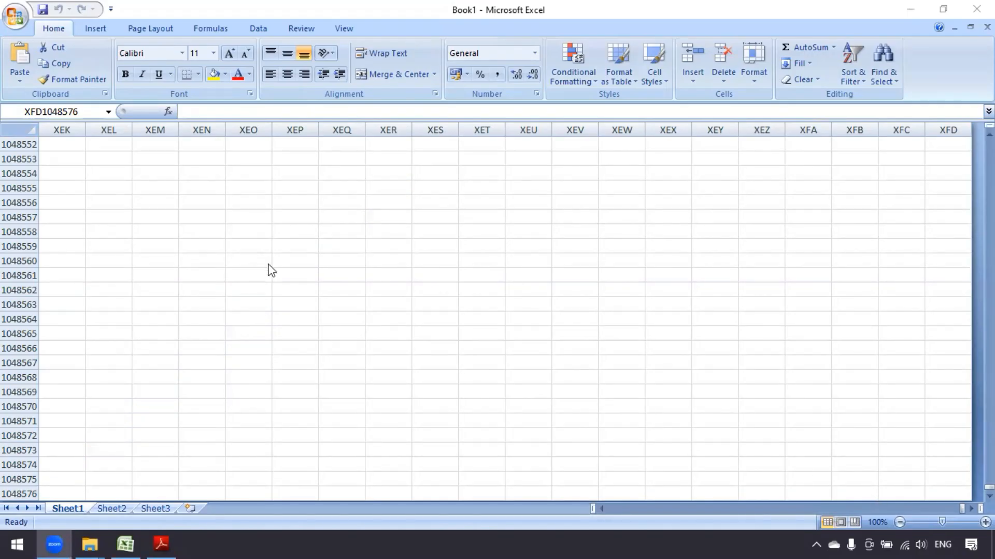
pyautogui.click(949, 482)
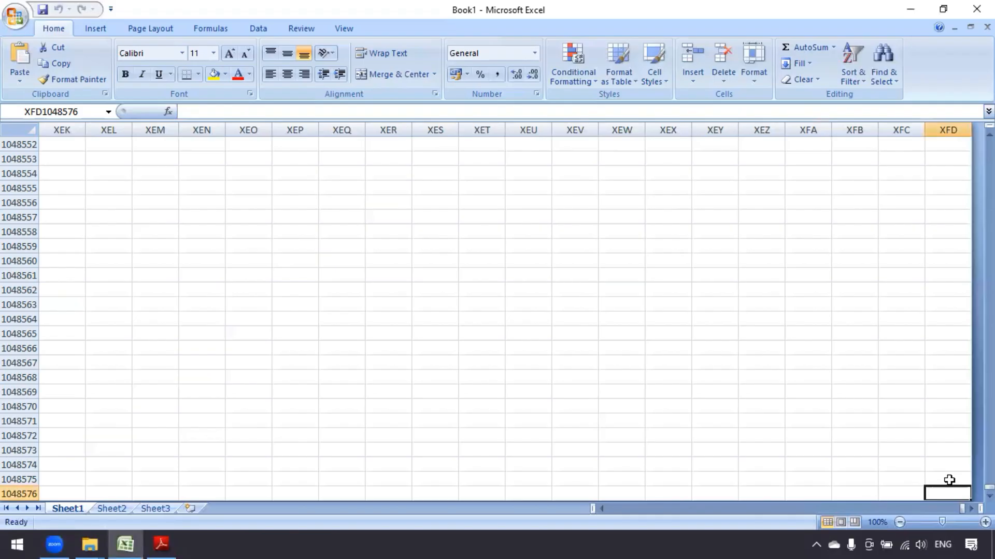
pyautogui.hotkey('ctrl', 'Left')
pyautogui.hotkey('ctrl', 'Up')
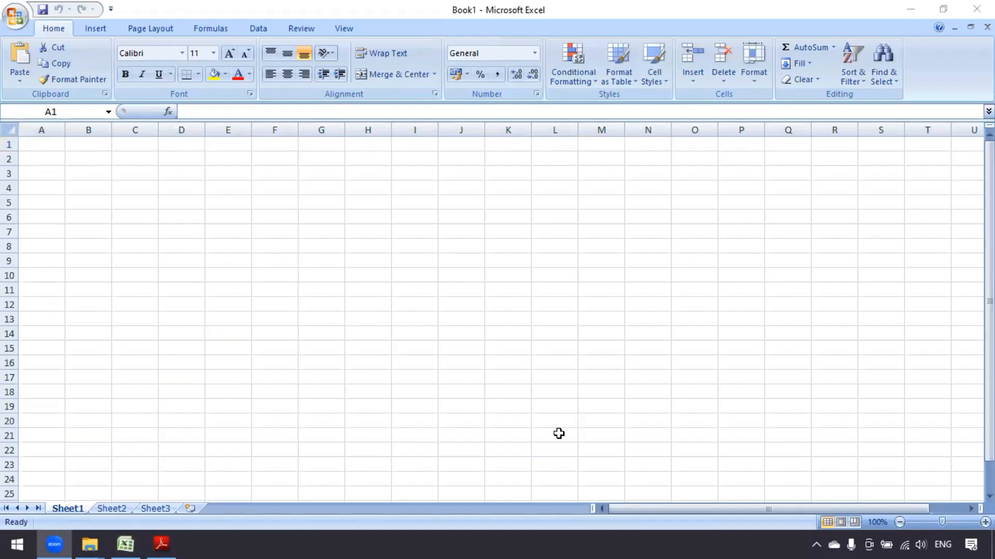
# In File Explorer, go to Online Training Content > 02 Excel > Notes and open Office Package PDF 10 MS Excel Home Menu
pyautogui.click(89, 544)
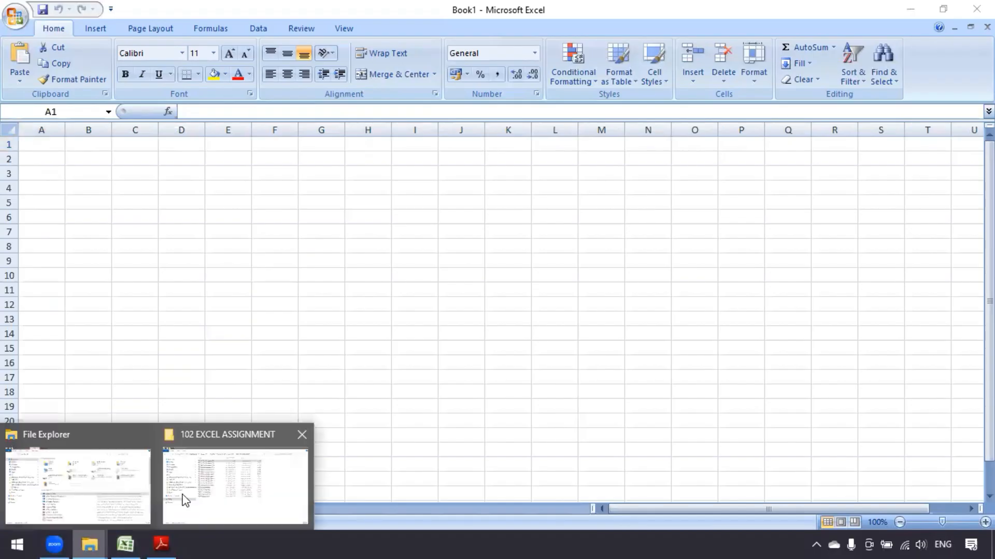
pyautogui.click(145, 475)
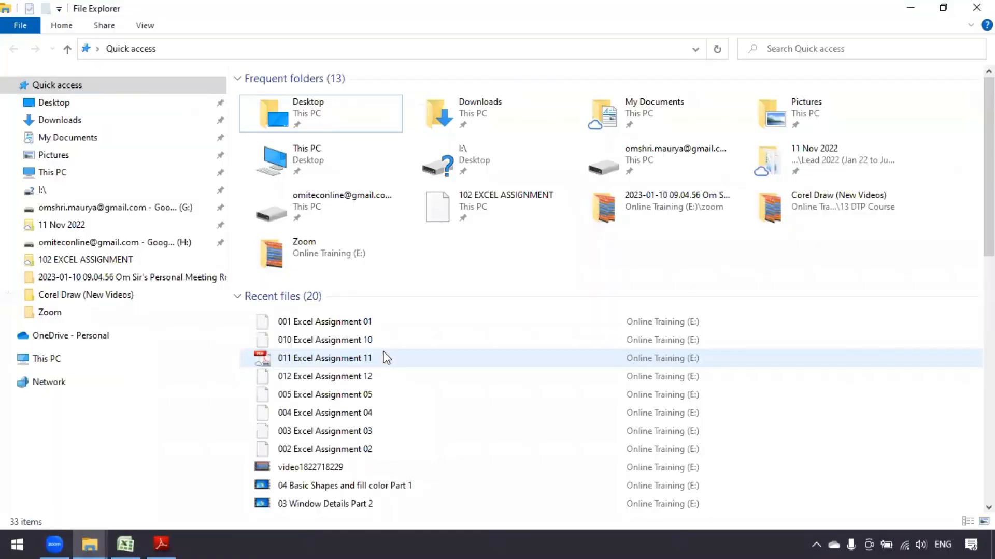
pyautogui.click(109, 296)
pyautogui.click(294, 48)
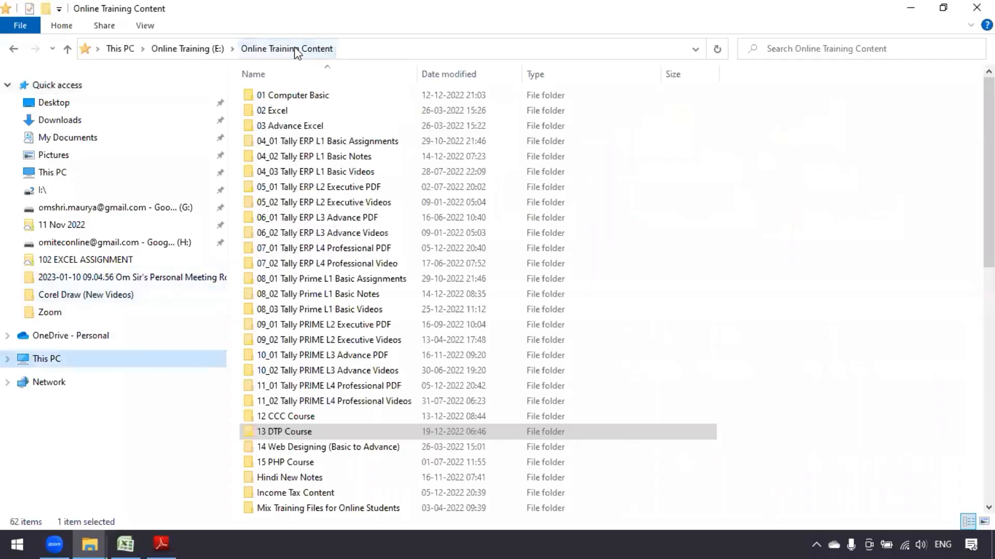
pyautogui.doubleClick(272, 111)
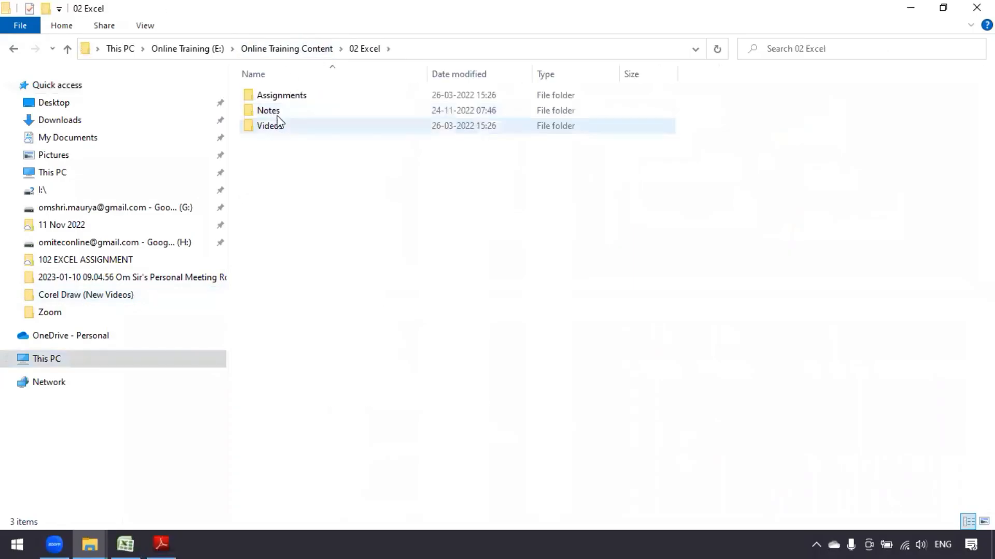
pyautogui.doubleClick(273, 111)
pyautogui.click(350, 98)
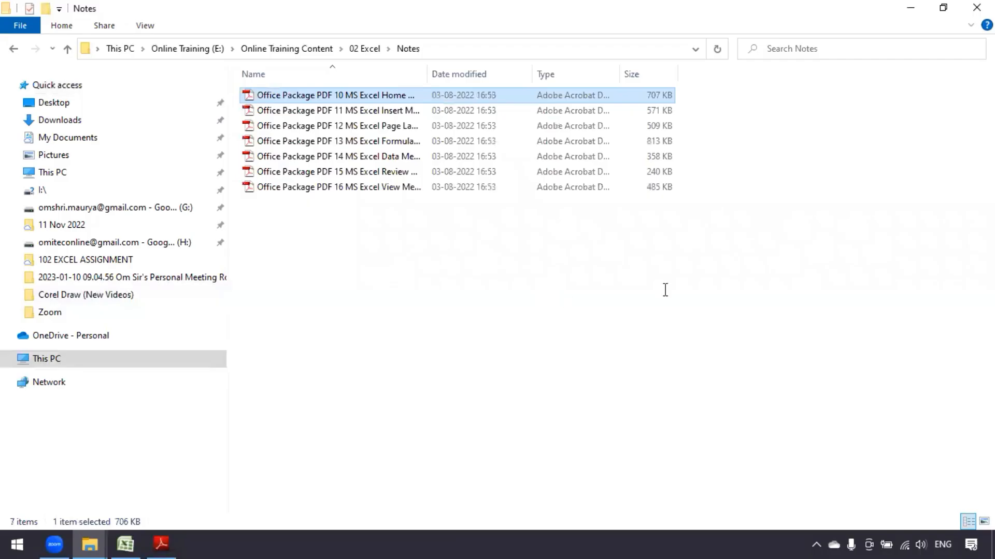
pyautogui.press('Return')
# Review how to open Excel, the run command and the table comparing the 2003 and 2007 versions
pyautogui.scroll(-8, 699, 295)
pyautogui.scroll(-10, 703, 305)
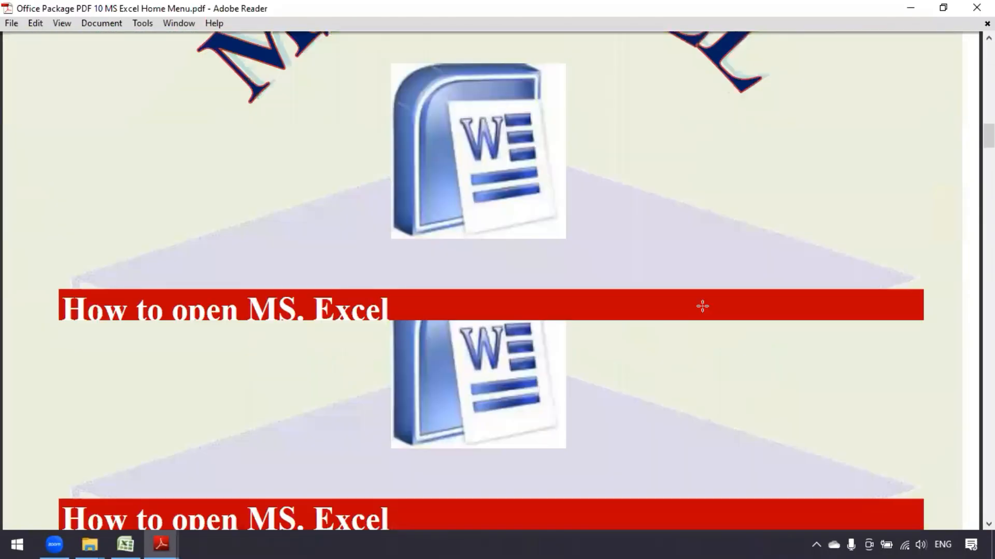
pyautogui.scroll(6, 702, 305)
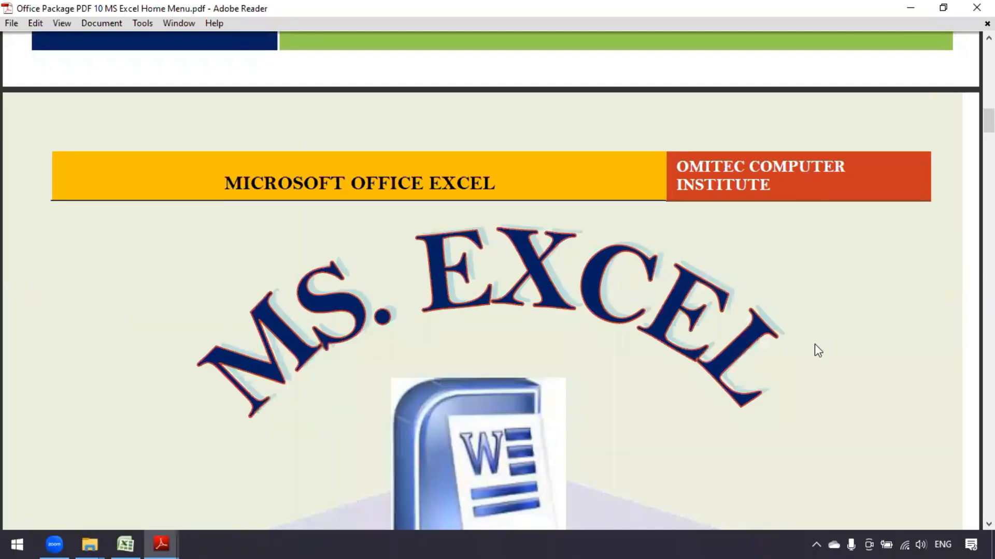
pyautogui.scroll(-10, 815, 346)
pyautogui.scroll(1, 828, 348)
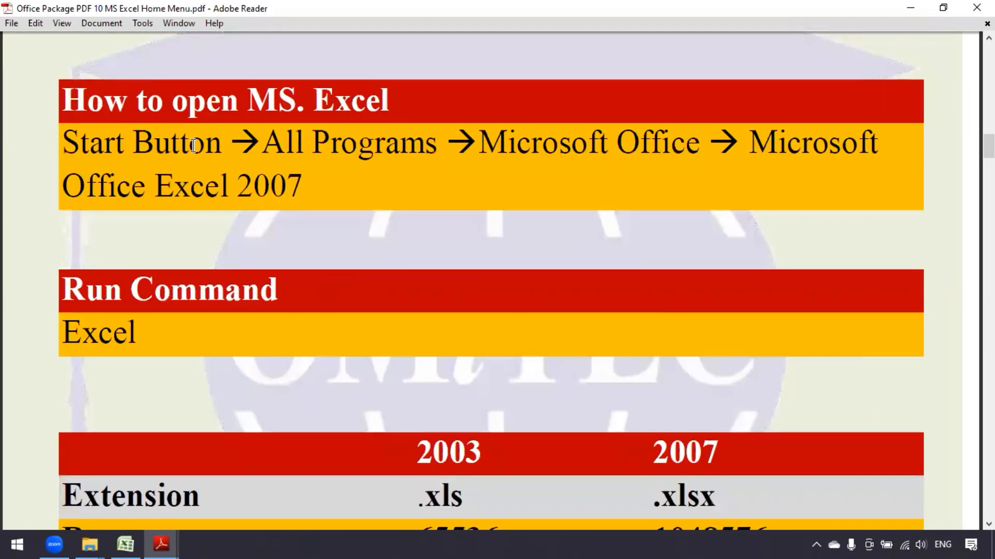
pyautogui.scroll(-1, 231, 289)
pyautogui.scroll(-10, 232, 288)
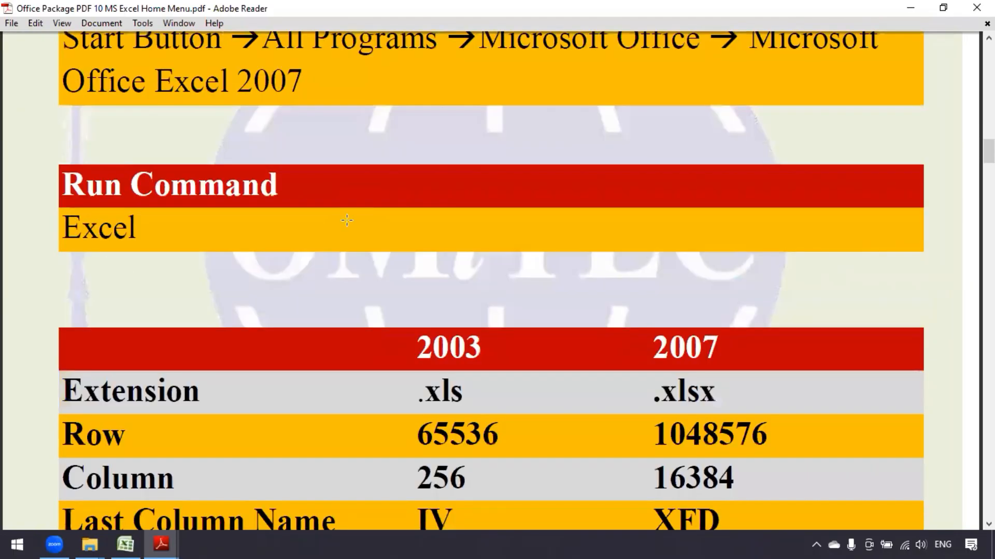
pyautogui.scroll(2, 628, 255)
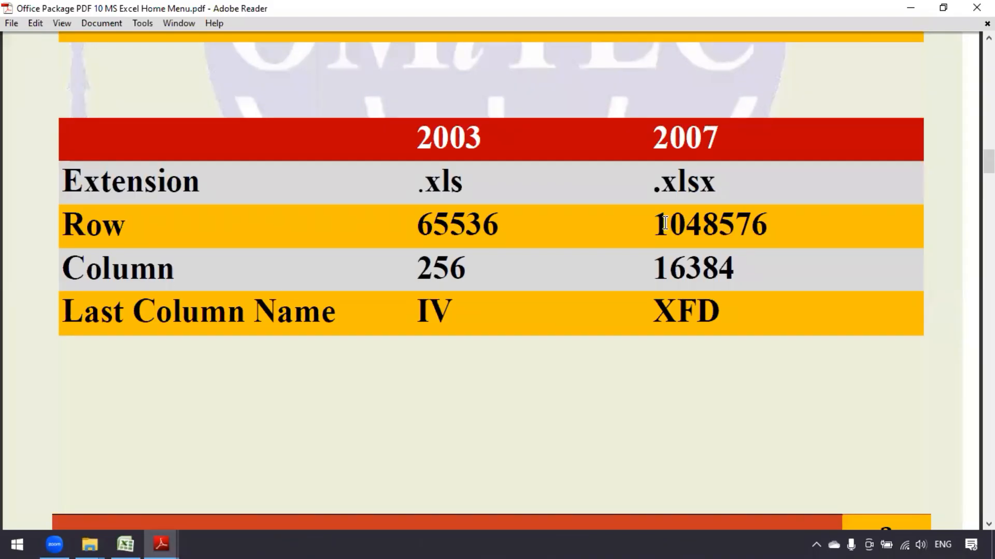
# Highlight the row count, column count and last column name in the 2007 column of the comparison table
pyautogui.moveTo(653, 228); pyautogui.dragTo(777, 228)
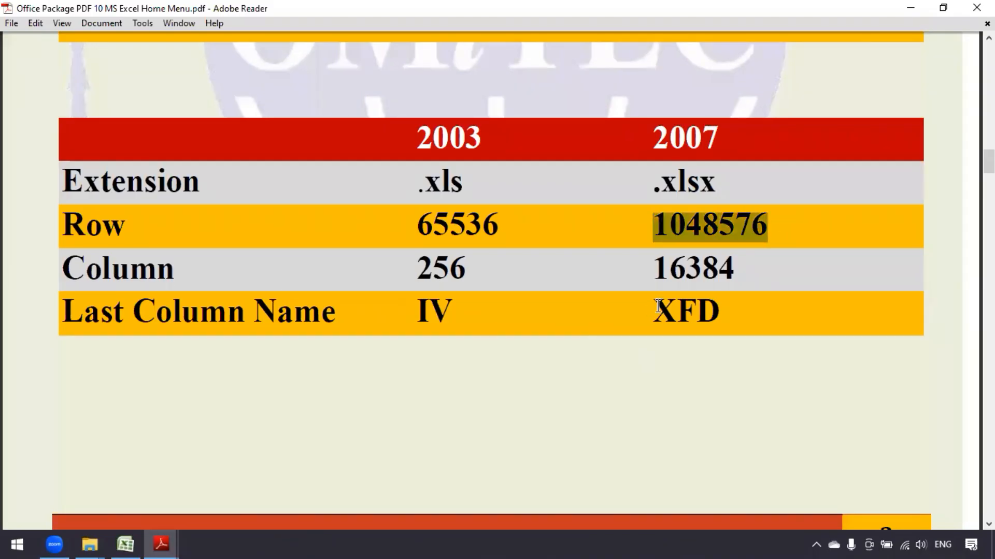
pyautogui.moveTo(652, 313); pyautogui.dragTo(726, 313)
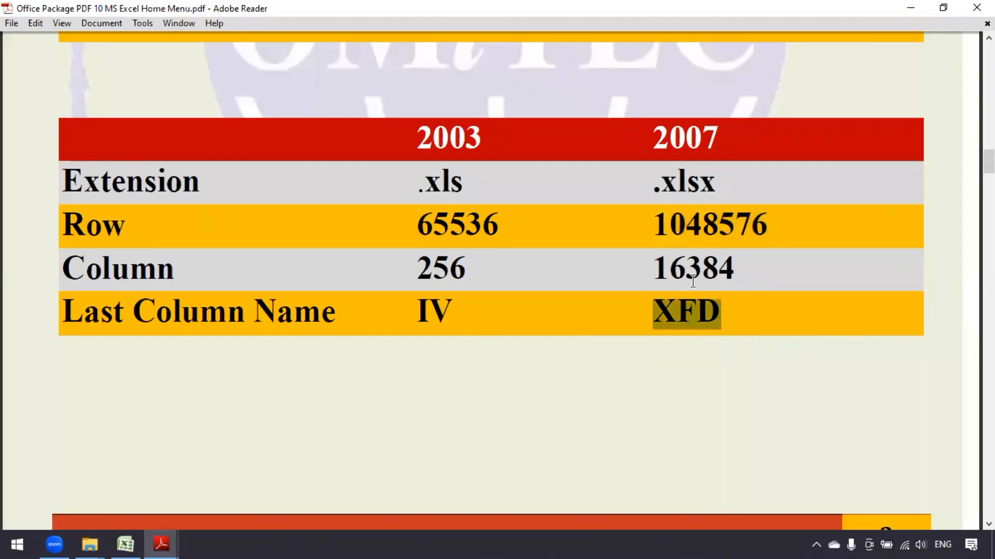
pyautogui.moveTo(654, 267); pyautogui.dragTo(748, 268)
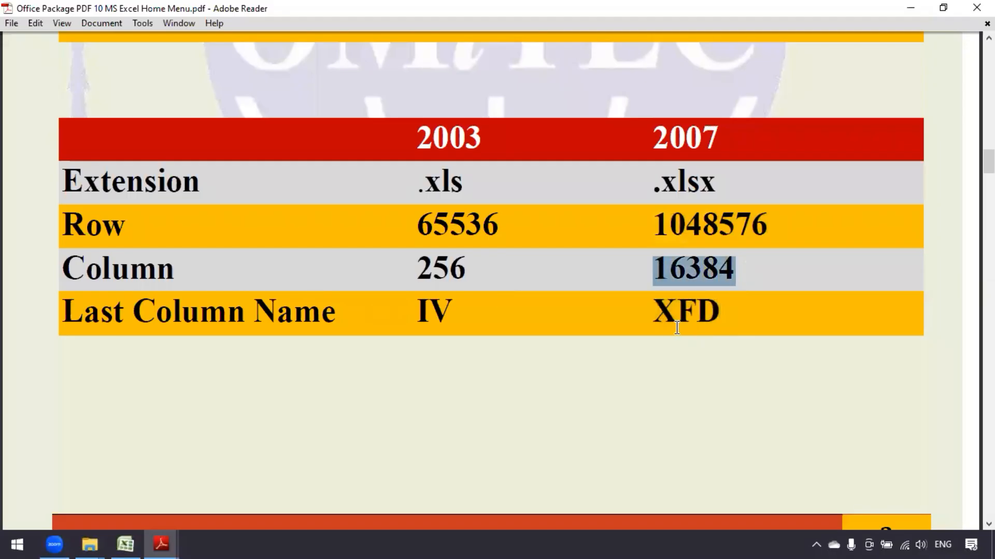
pyautogui.moveTo(654, 314); pyautogui.dragTo(718, 316)
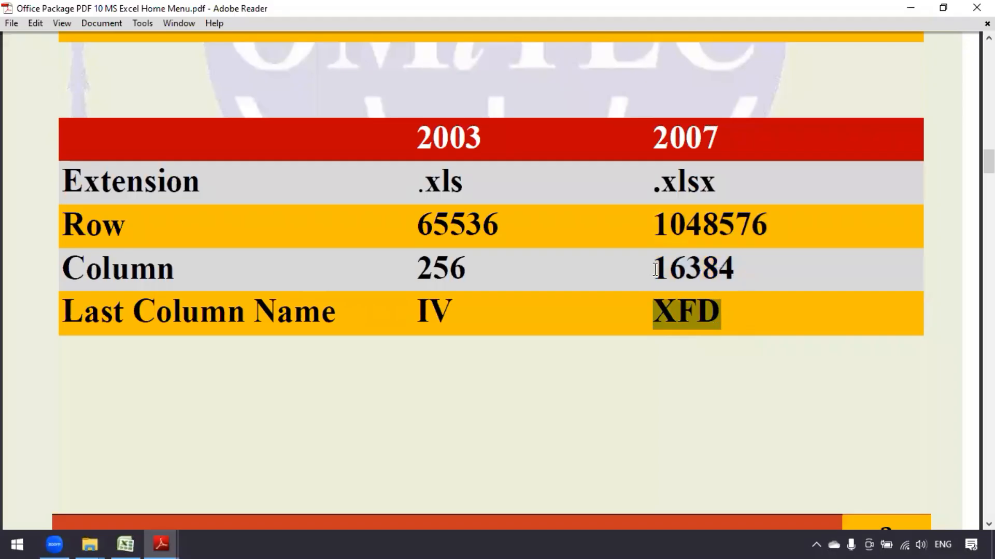
pyautogui.moveTo(651, 268); pyautogui.dragTo(742, 269)
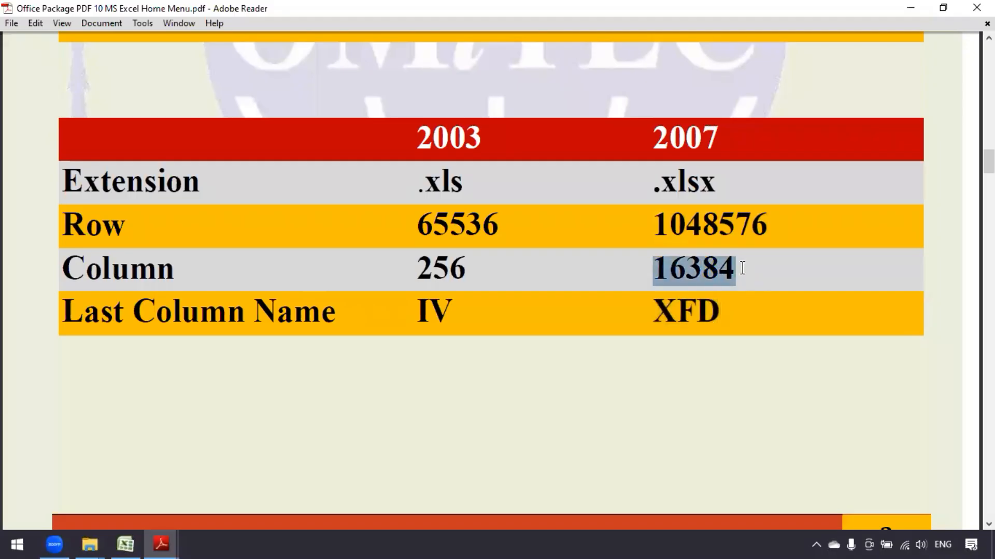
pyautogui.doubleClick(732, 312)
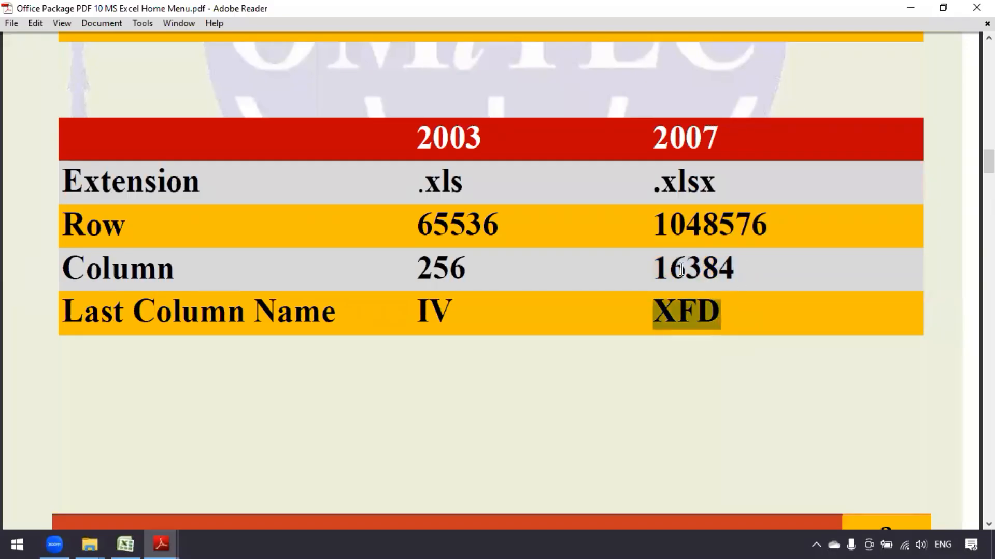
pyautogui.moveTo(654, 269); pyautogui.dragTo(743, 269)
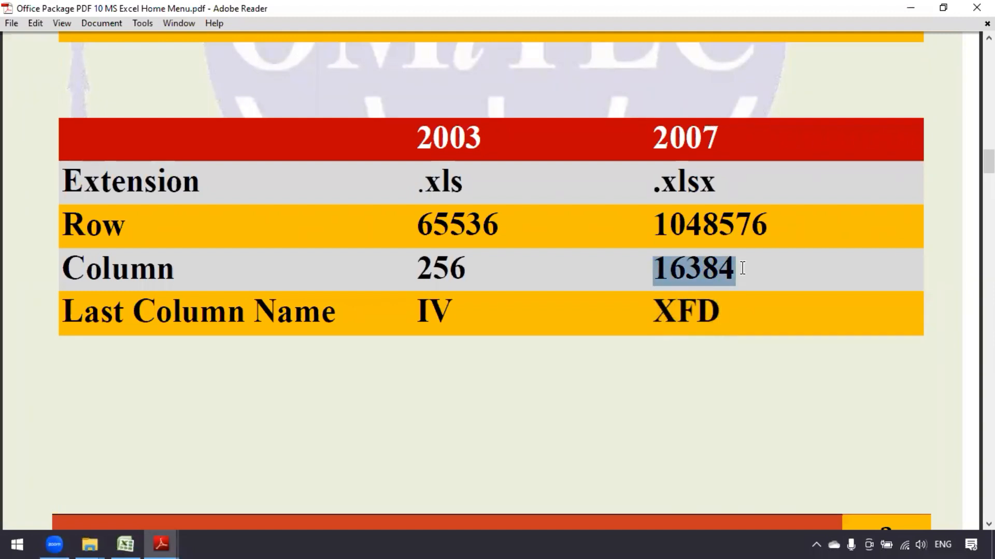
# Switch to the Book1 workbook in Excel and return to the Home Menu notes PDF in Adobe Reader
pyautogui.click(126, 544)
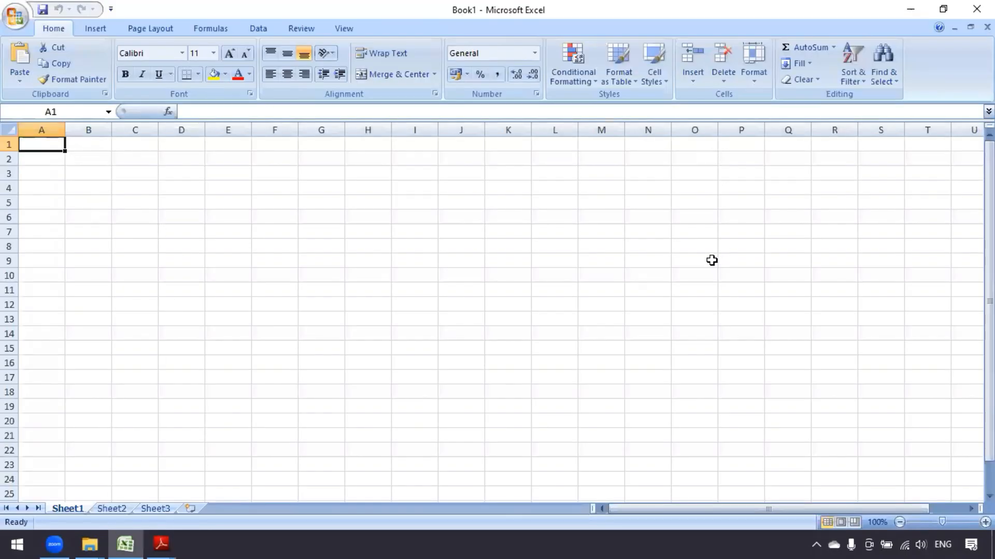
pyautogui.click(152, 543)
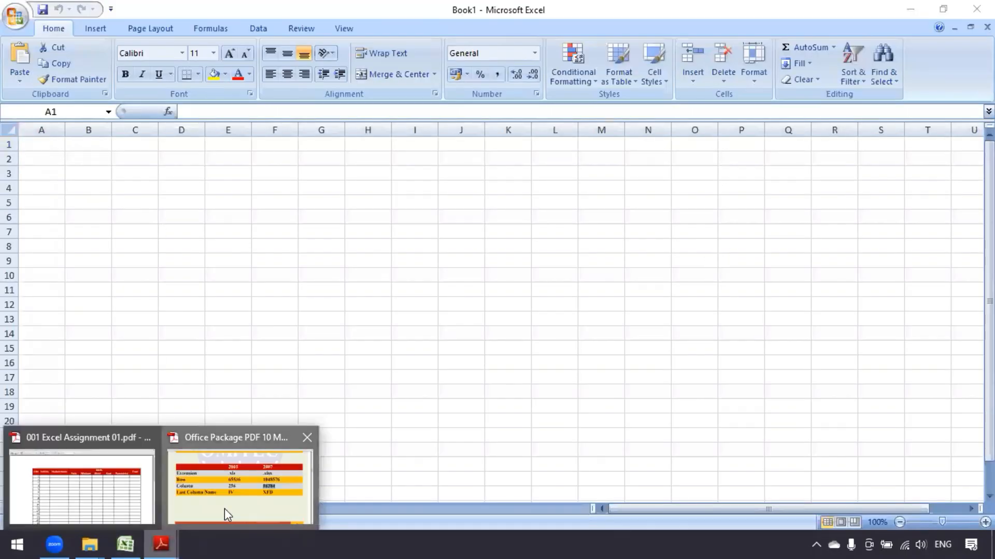
pyautogui.click(225, 510)
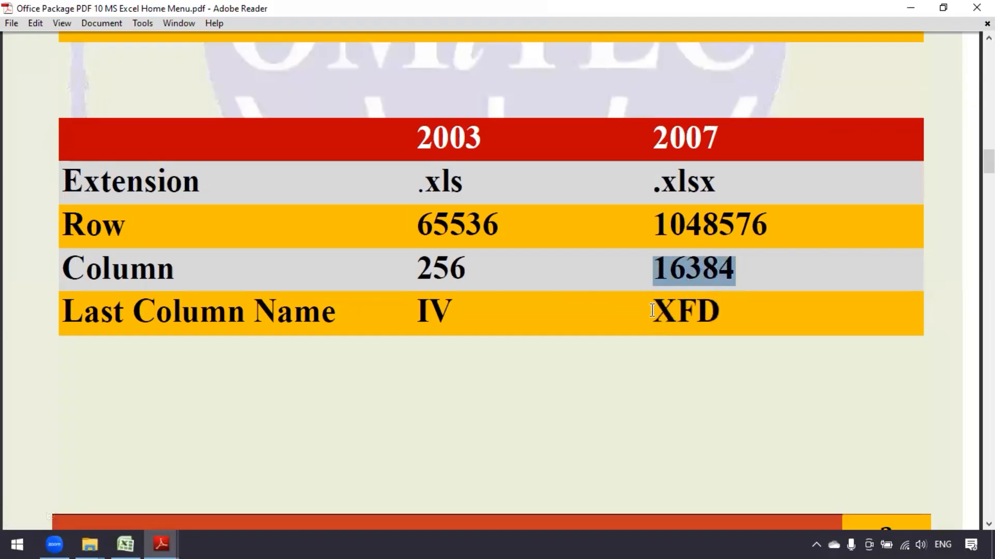
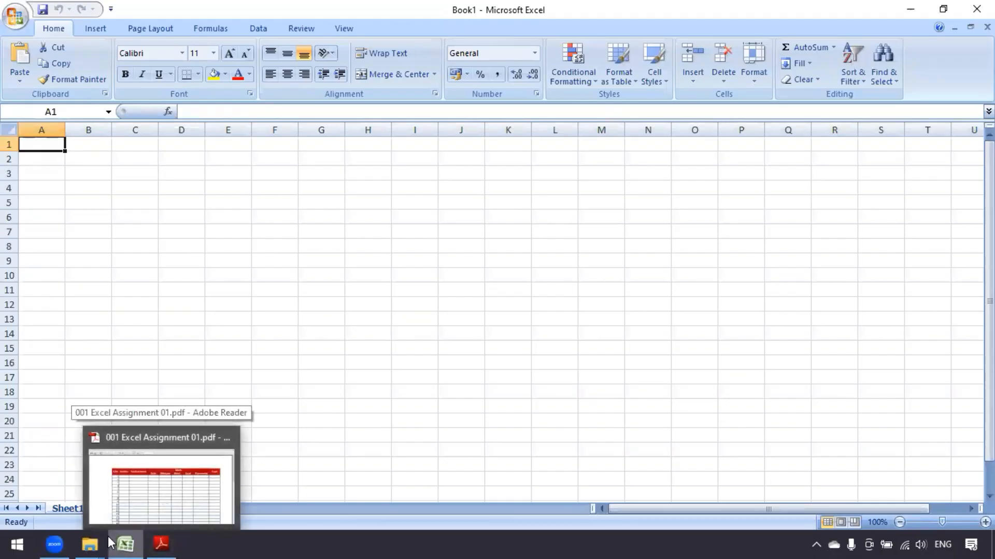
pyautogui.moveTo(96, 538)
pyautogui.click(237, 483)
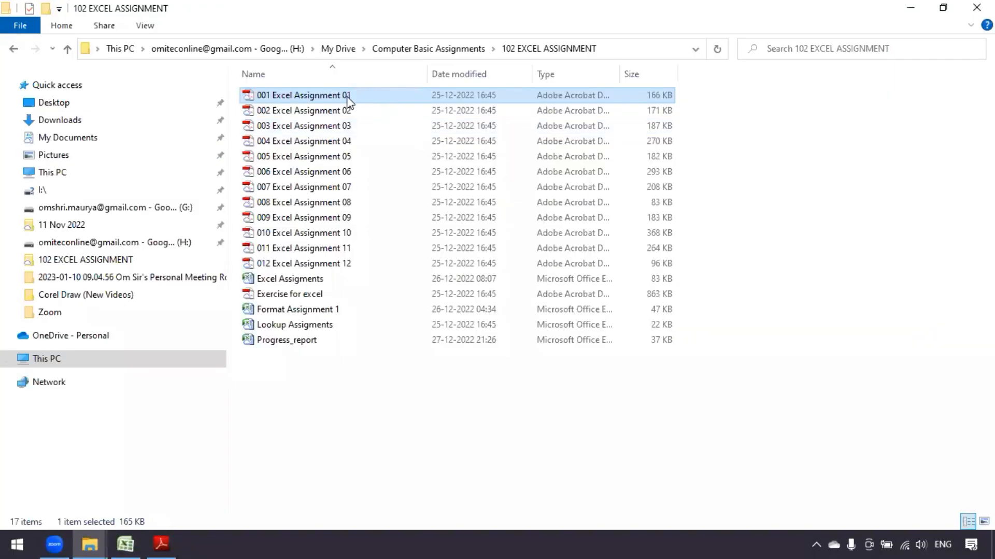
pyautogui.press('Return')
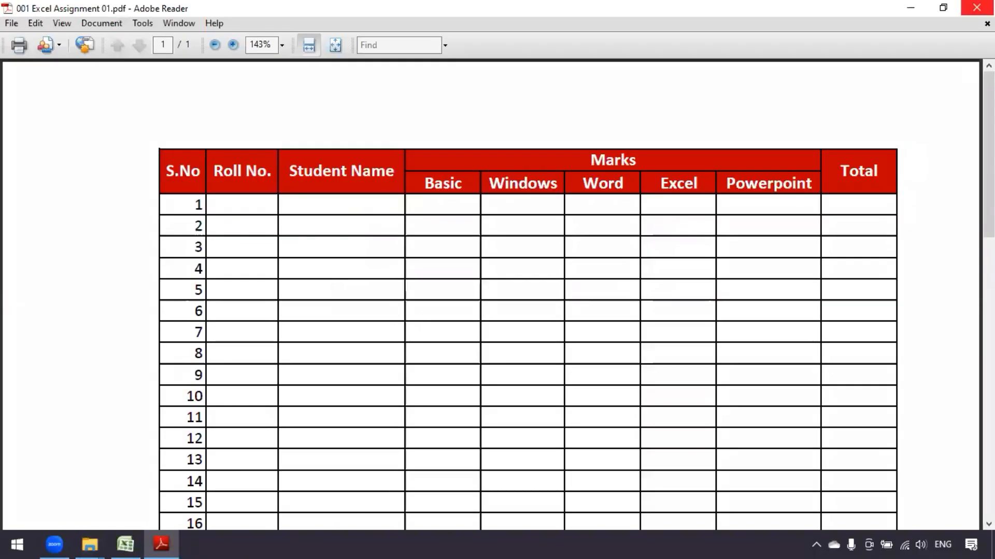
pyautogui.hotkey('alt', 'F4')
# Reopen Office Package PDF 10 MS Excel Home Menu from the Notes folder and find the 2003 and 2007 comparison on page 2
pyautogui.moveTo(89, 544)
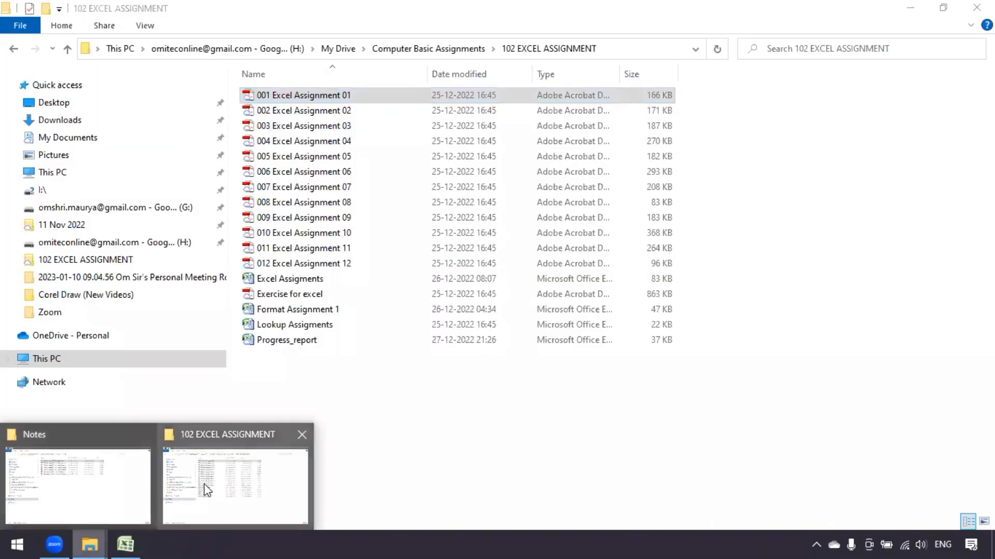
pyautogui.click(86, 486)
pyautogui.doubleClick(326, 96)
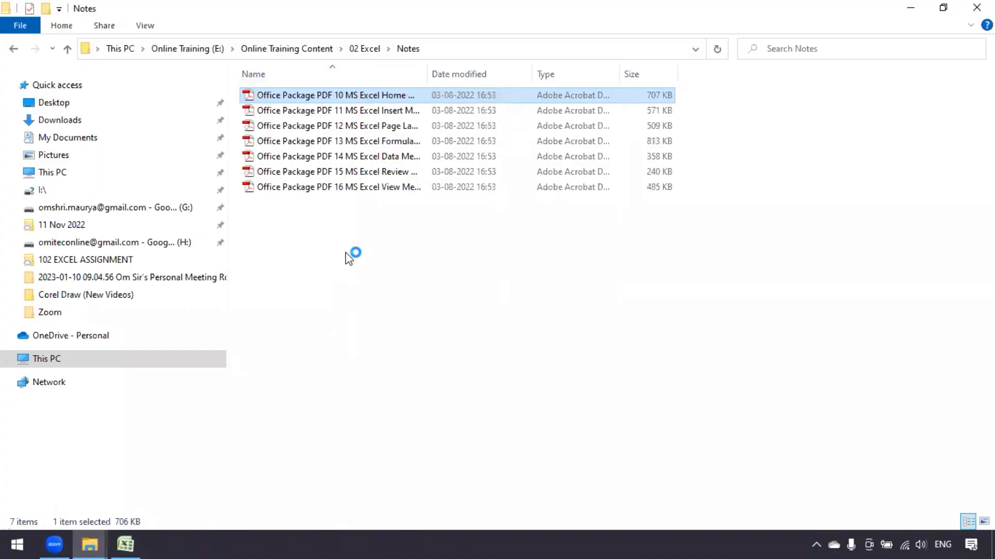
pyautogui.scroll(-15, 633, 338)
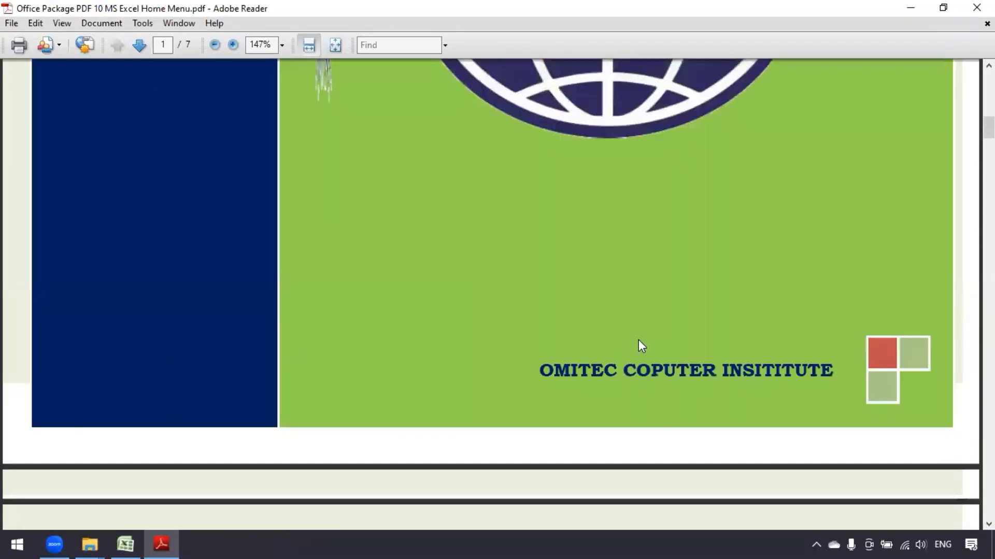
pyautogui.scroll(-20, 642, 340)
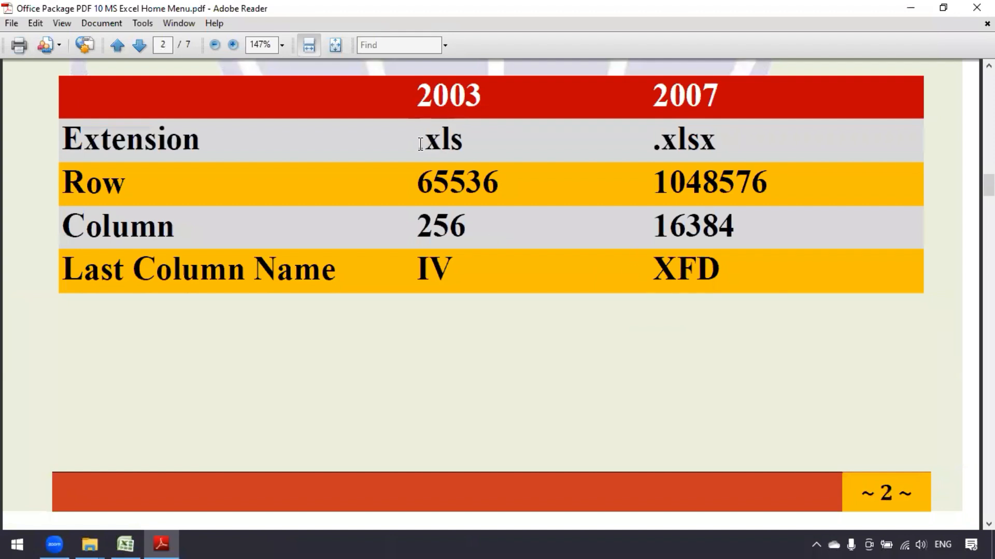
# Highlight the .xls and .xlsx extensions in the version comparison table, then close the notes PDF and return to Book1 in Excel
pyautogui.moveTo(419, 143); pyautogui.dragTo(464, 145)
pyautogui.moveTo(652, 148); pyautogui.dragTo(717, 148)
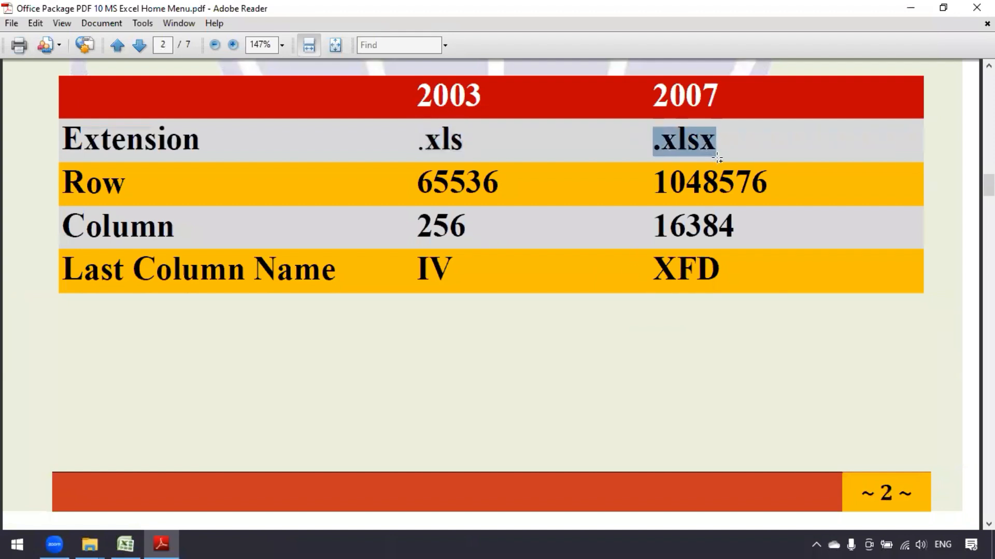
pyautogui.scroll(-10, 709, 244)
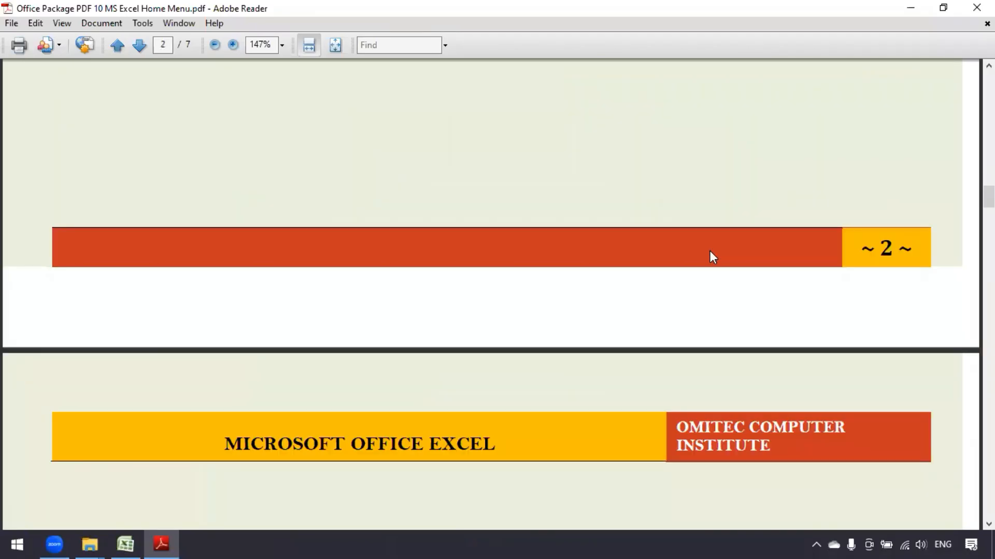
pyautogui.scroll(8, 710, 250)
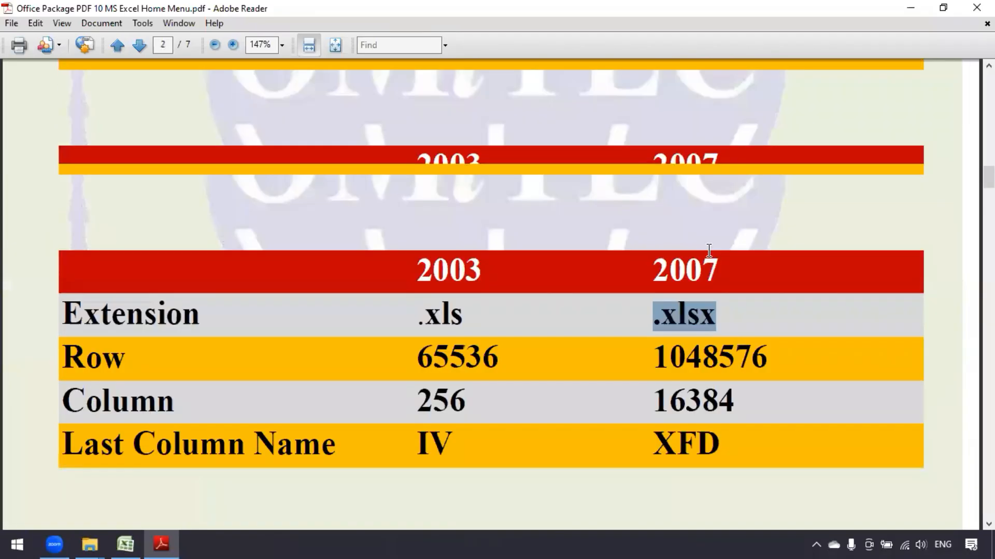
pyautogui.click(976, 8)
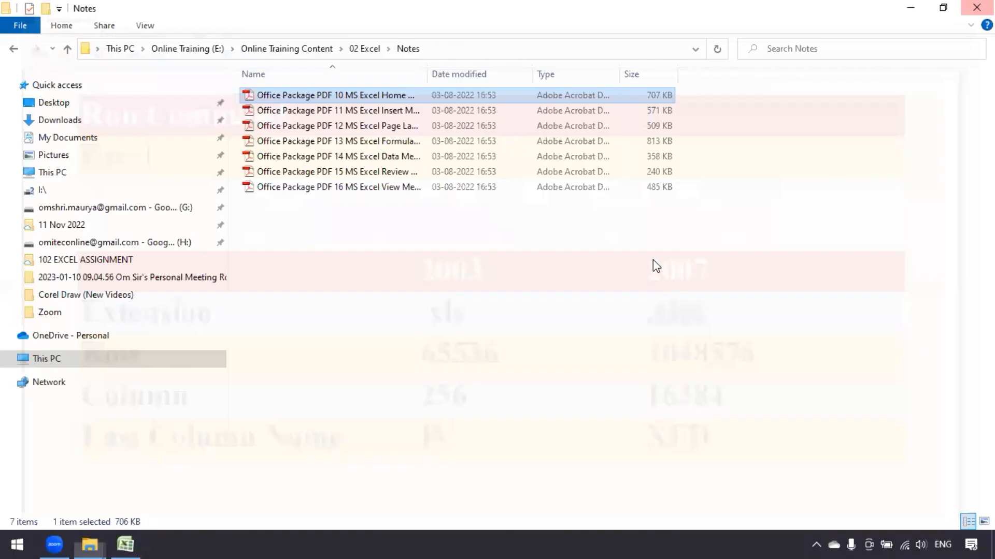
pyautogui.click(124, 543)
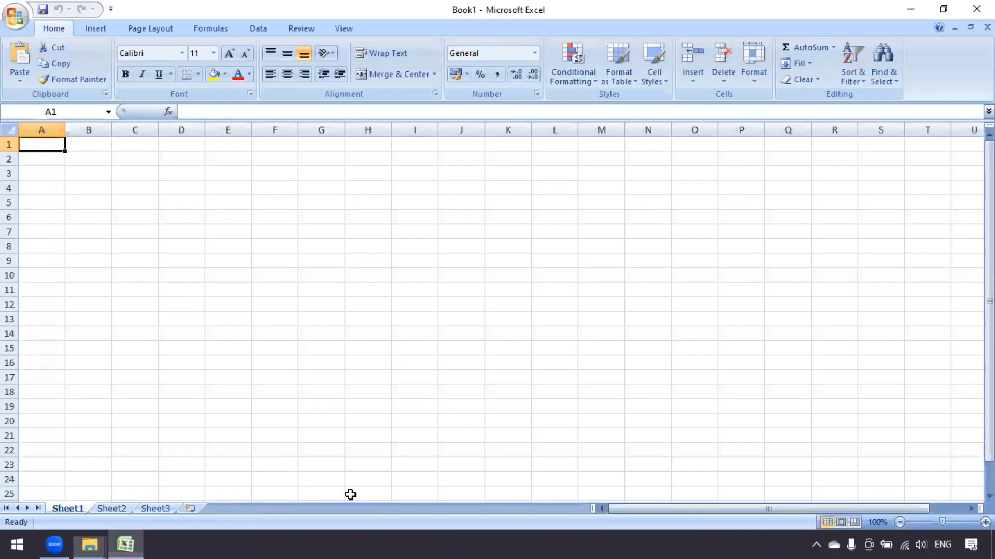
# Add six new worksheets to the Book1 workbook after Sheet3
pyautogui.click(191, 509)
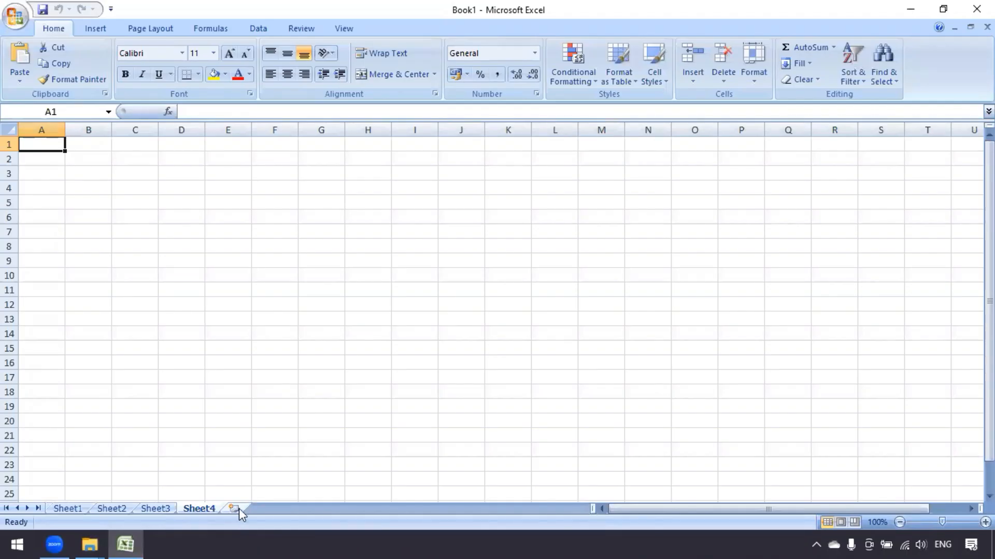
pyautogui.click(235, 510)
pyautogui.click(278, 509)
pyautogui.click(320, 509)
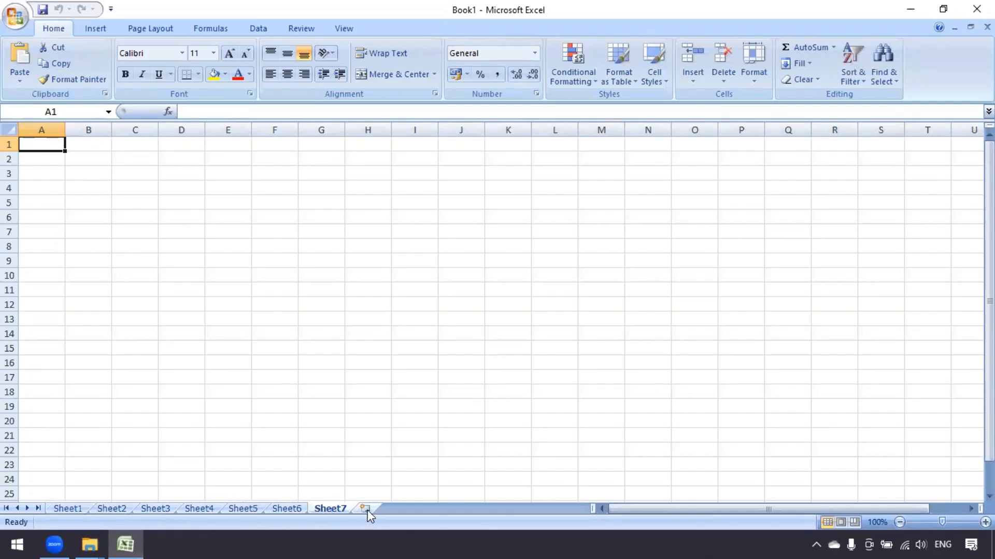
pyautogui.click(365, 509)
pyautogui.click(411, 509)
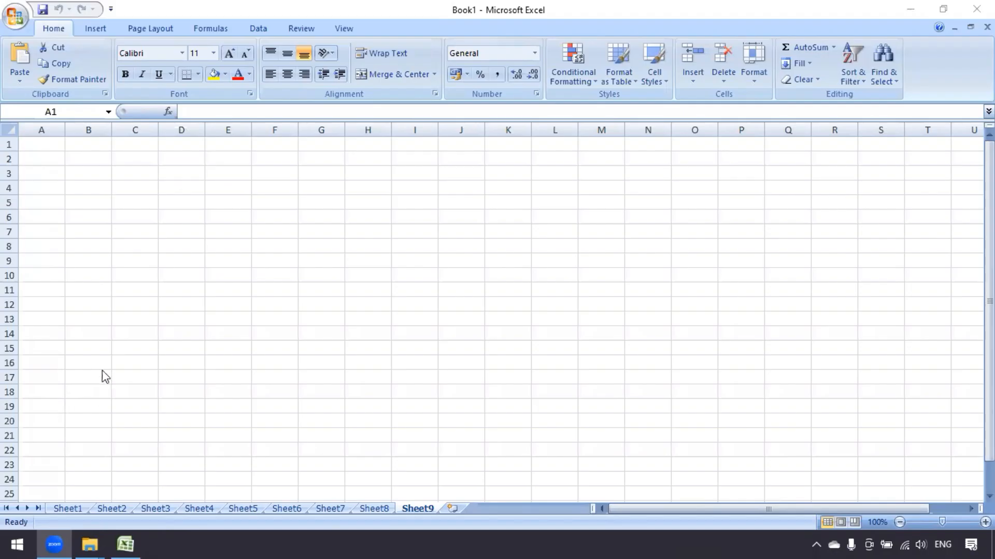
# Close the workbook without saving and start Excel again with the run command excel
pyautogui.click(127, 276)
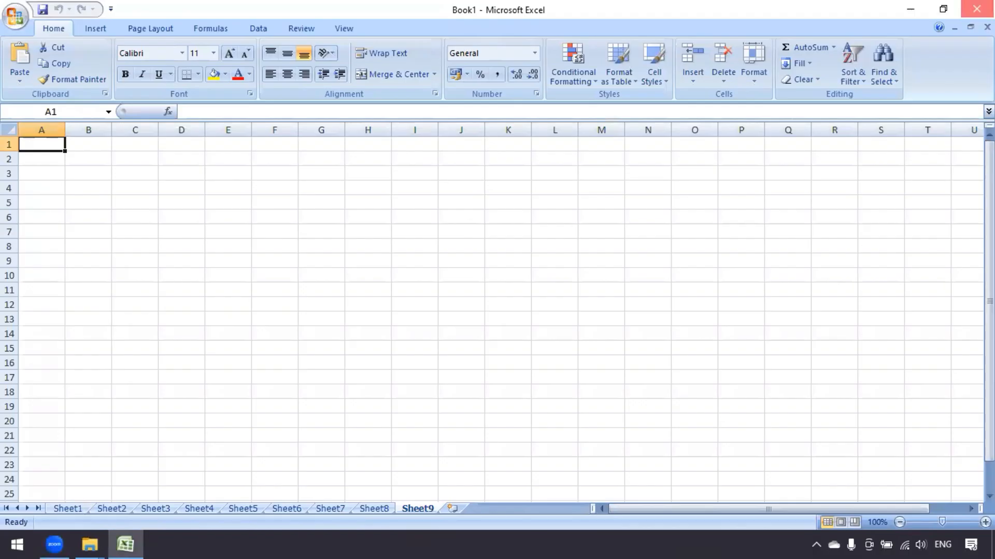
pyautogui.click(976, 9)
pyautogui.press('n')
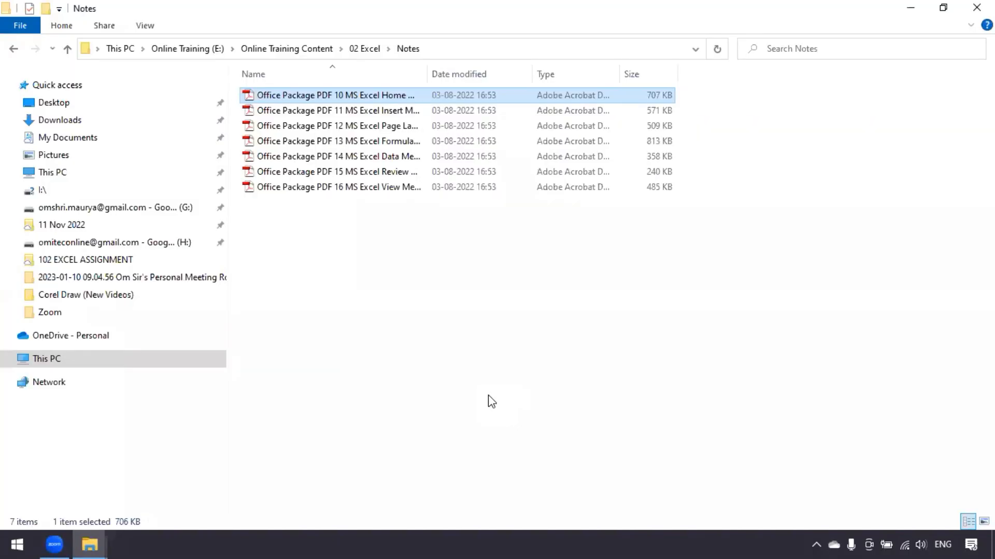
pyautogui.press('super+r')
pyautogui.write('e')
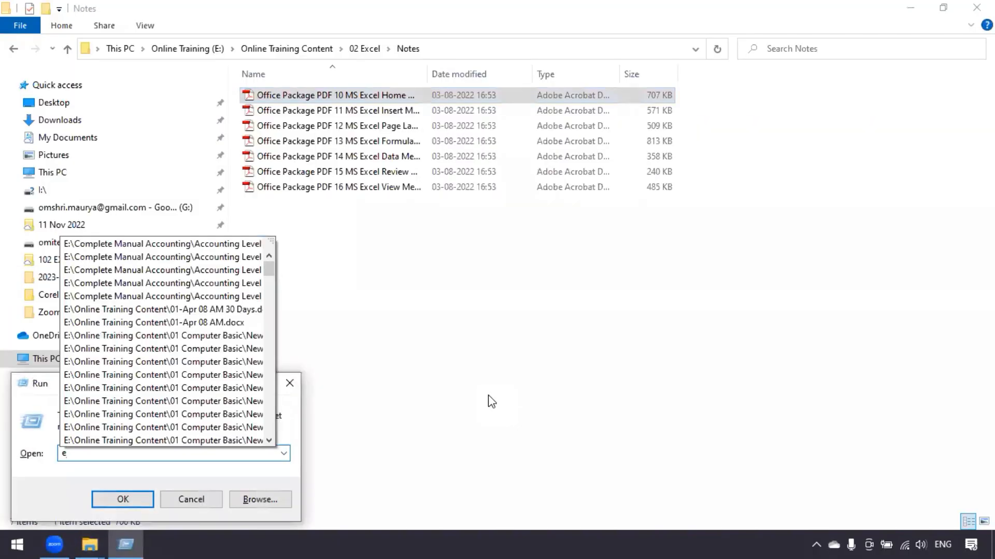
pyautogui.write('xcel')
pyautogui.press('Return')
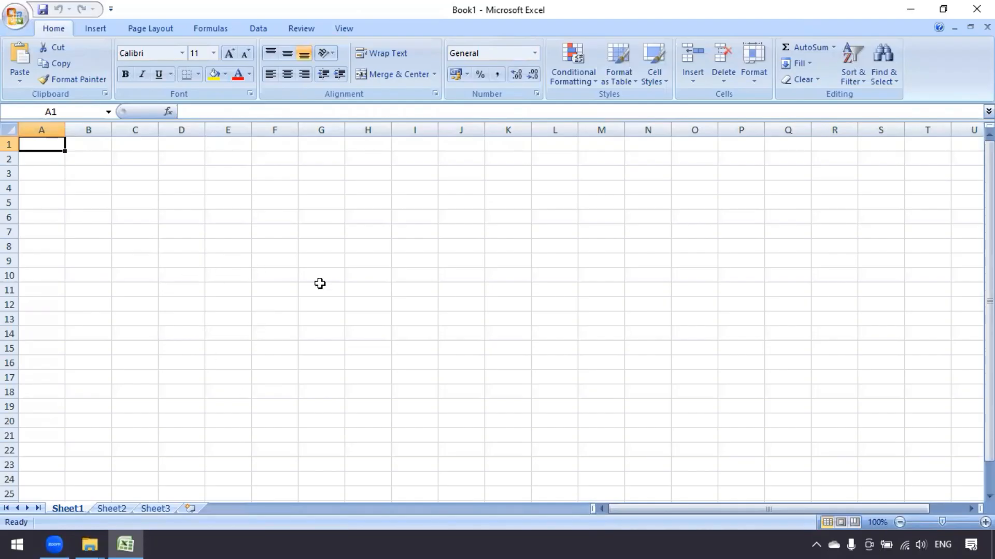
# Enter two sample first names in cells A1 and A2 of Sheet1
pyautogui.write('Ram')
pyautogui.press('Return')
pyautogui.write('S')
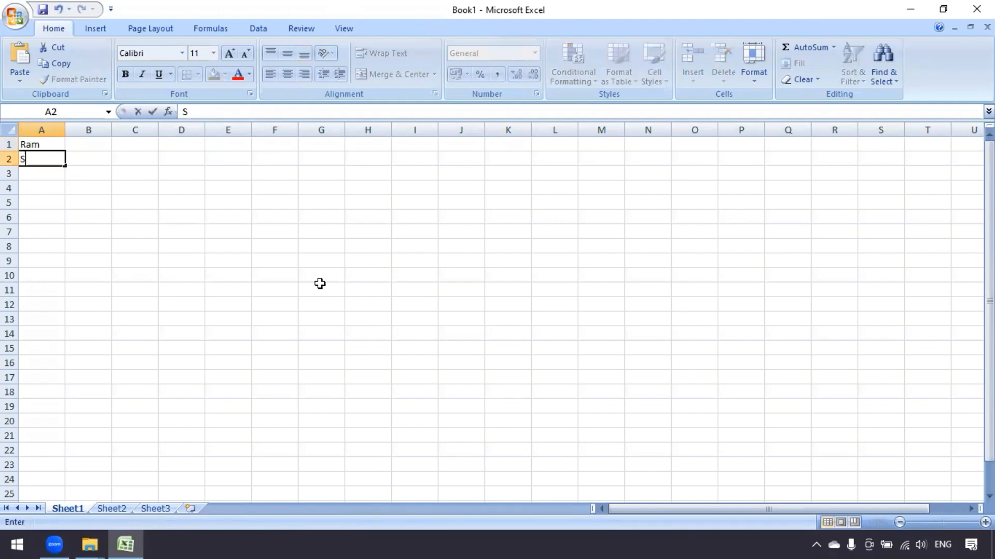
pyautogui.write('hyam')
pyautogui.press('Return')
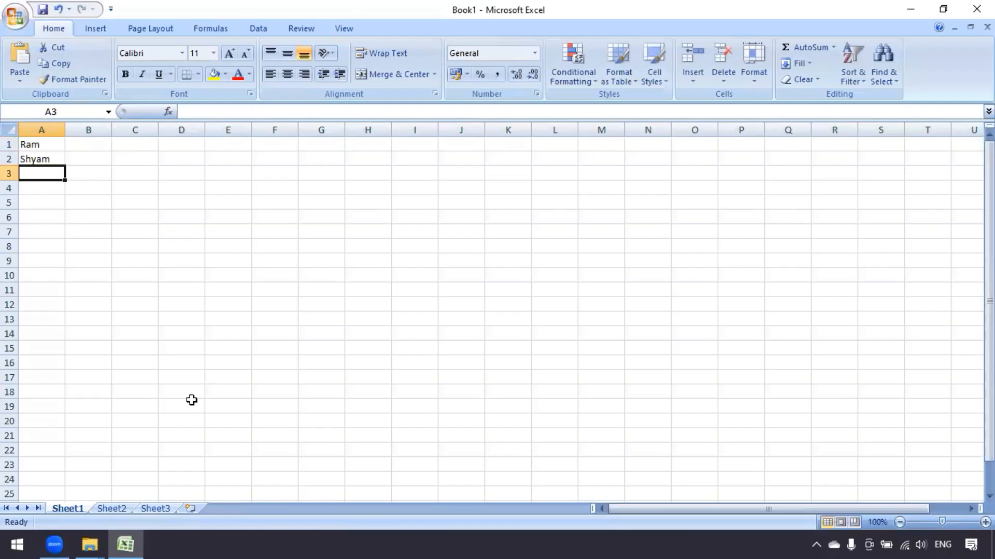
# Start Word with the run command winword and open the recent document How to create Table
pyautogui.press('super+r')
pyautogui.write('winword')
pyautogui.press('Return')
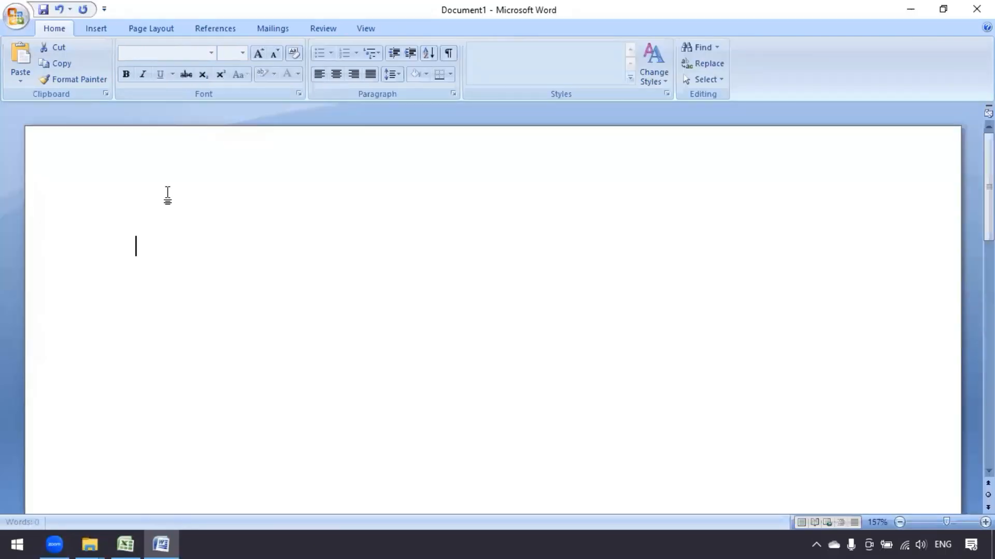
pyautogui.click(14, 15)
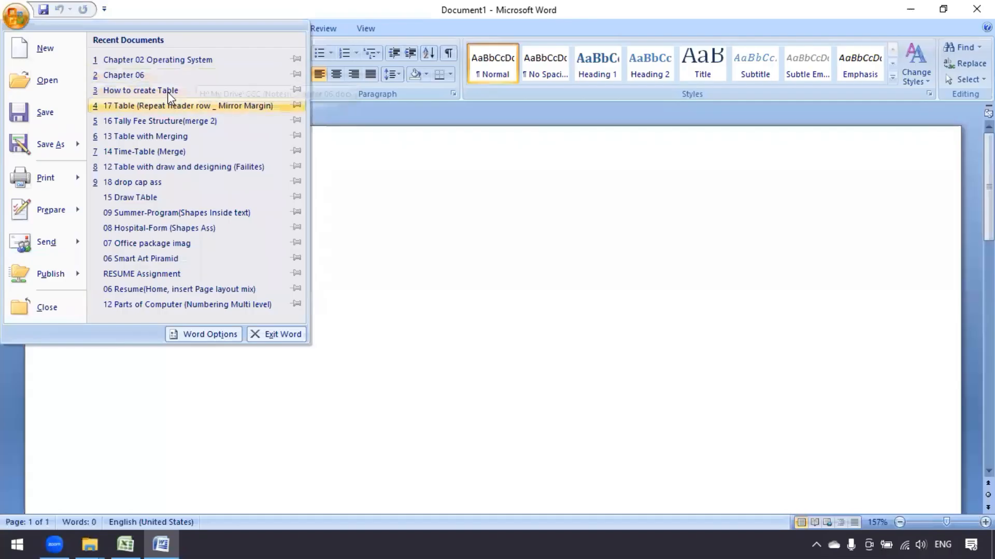
pyautogui.click(219, 91)
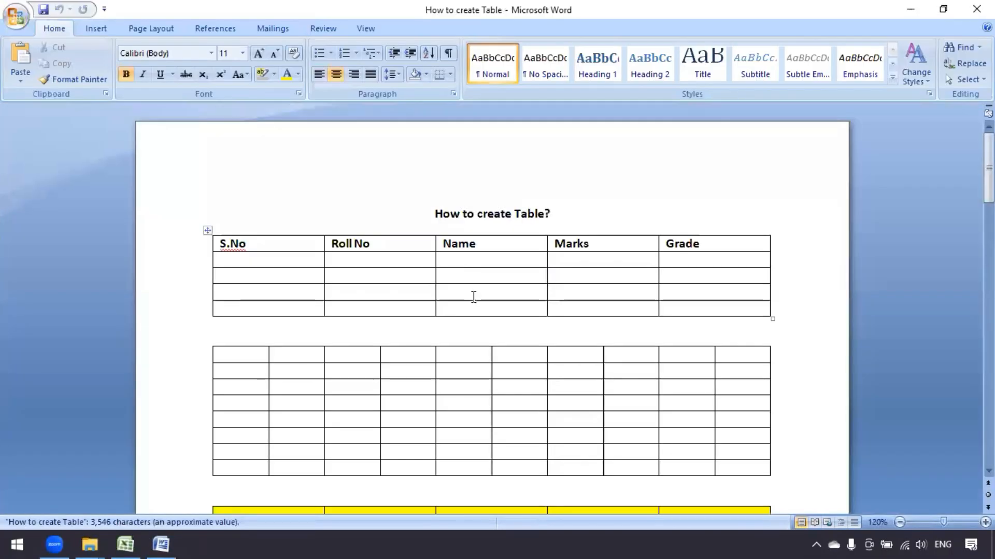
# Copy the whole Greek alphabet table on page 3 of the document
pyautogui.scroll(-15, 473, 295)
pyautogui.scroll(-10, 482, 306)
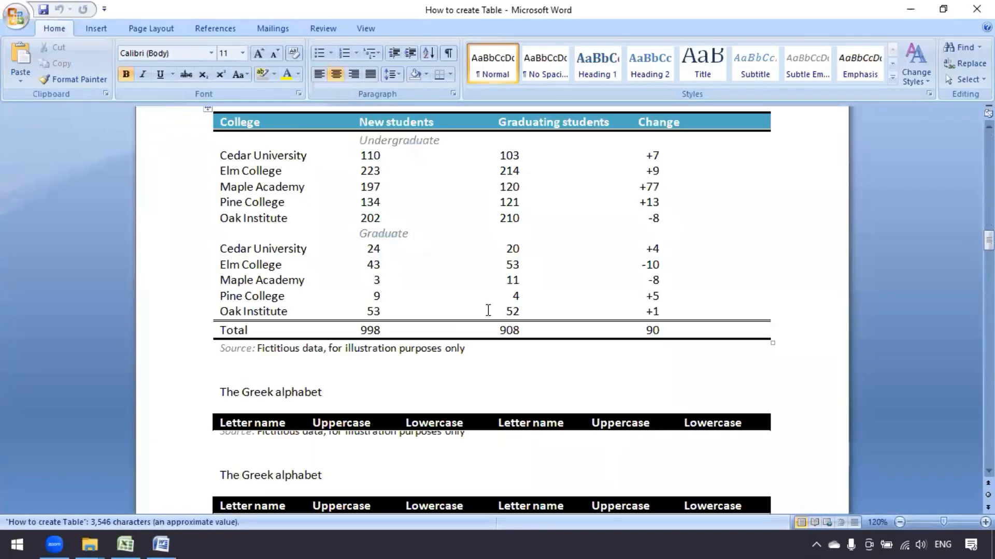
pyautogui.click(209, 245)
pyautogui.hotkey('ctrl', 'c')
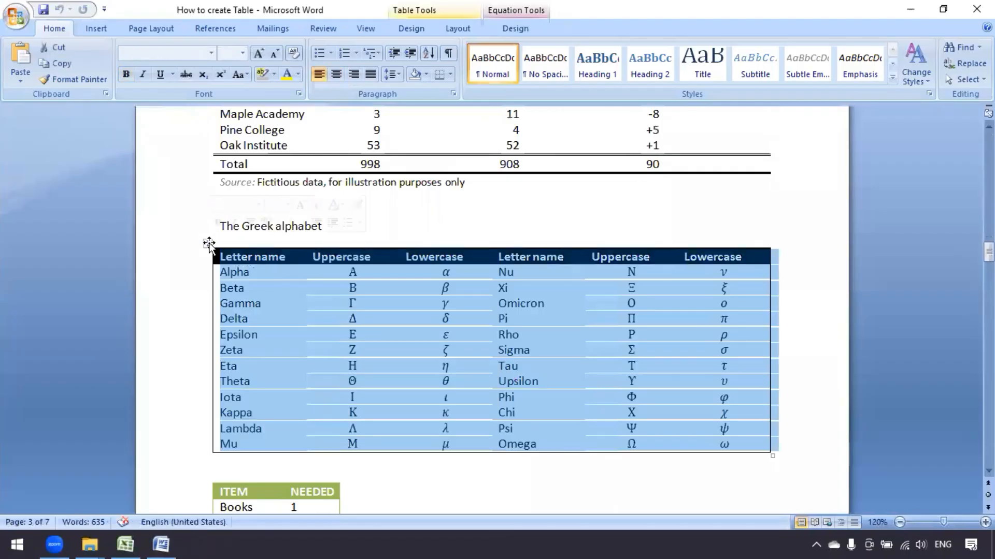
pyautogui.scroll(3, 284, 258)
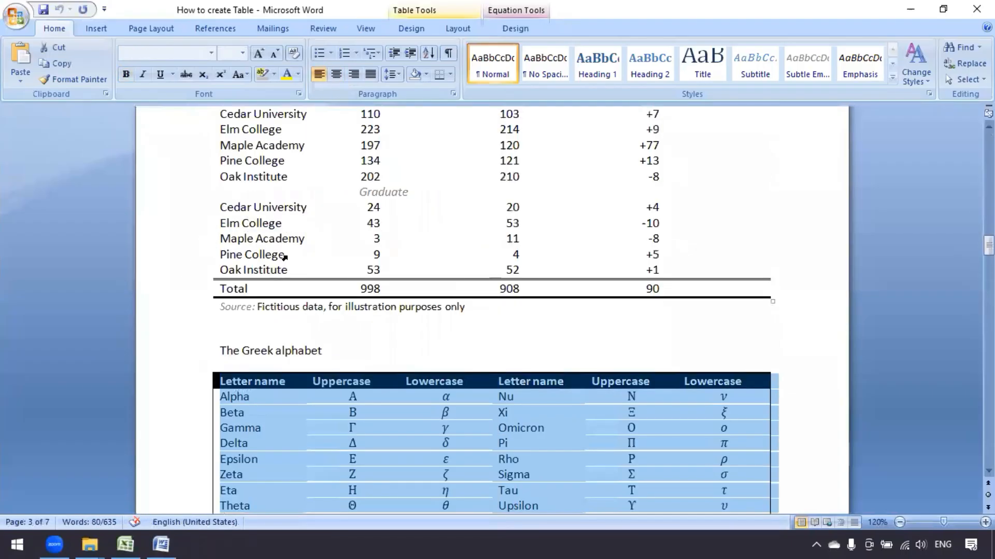
# Switch to Book1 in Excel and paste the copied table at cell A1 of Sheet2
pyautogui.click(126, 545)
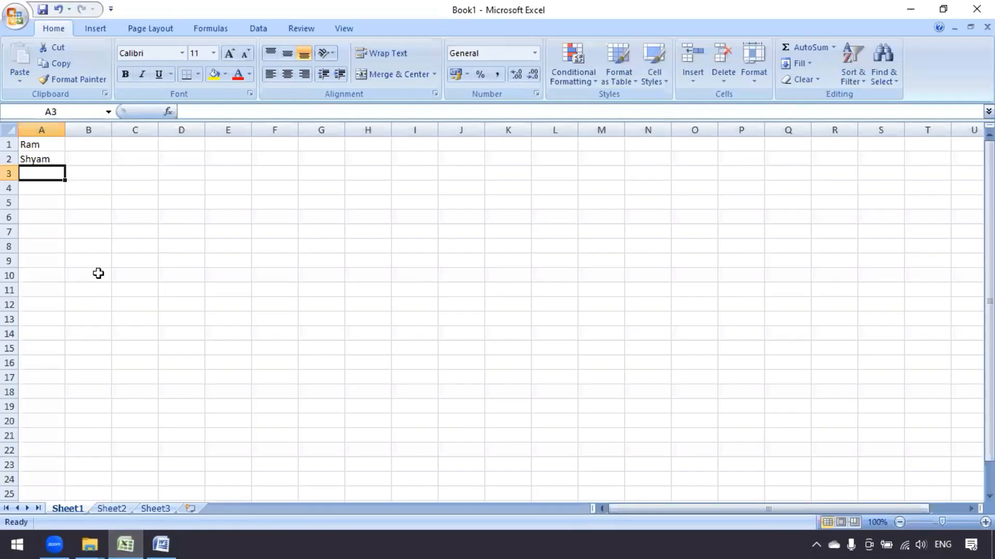
pyautogui.click(110, 509)
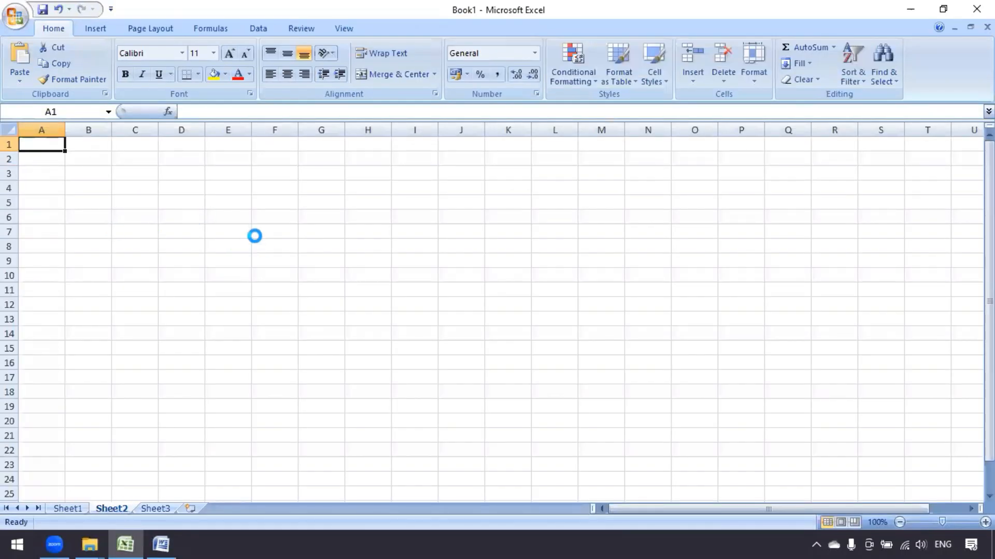
pyautogui.hotkey('ctrl', 'v')
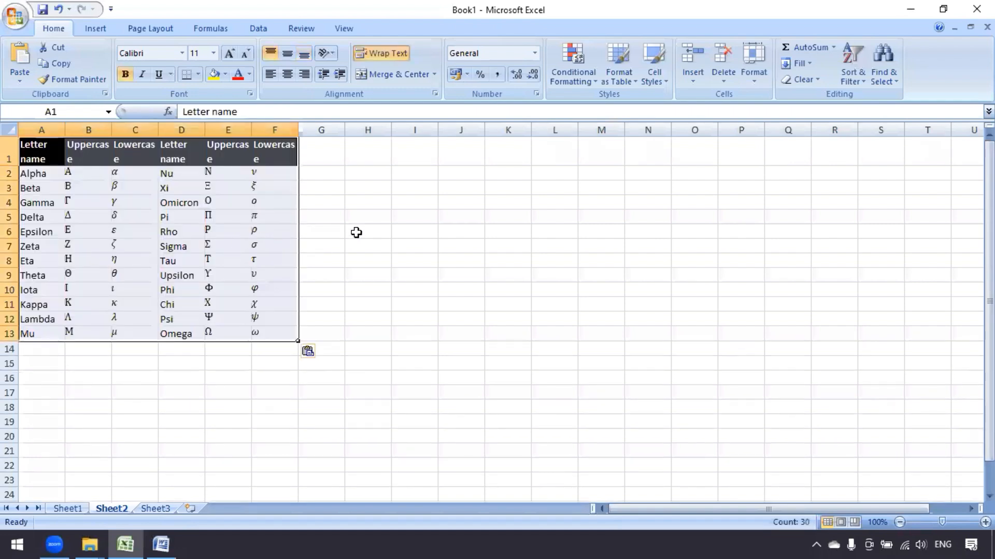
pyautogui.click(363, 231)
# Widen the first Uppercase column and turn off text wrapping for the table range A1:F13
pyautogui.moveTo(65, 129); pyautogui.dragTo(142, 130)
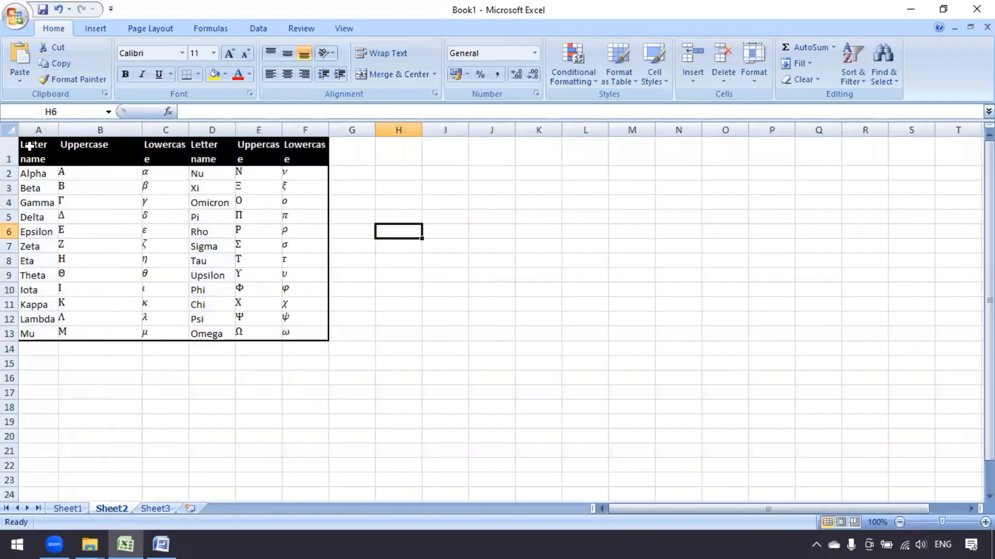
pyautogui.moveTo(31, 150); pyautogui.dragTo(306, 151)
pyautogui.moveTo(301, 315); pyautogui.dragTo(301, 348)
pyautogui.click(301, 349)
pyautogui.click(412, 279)
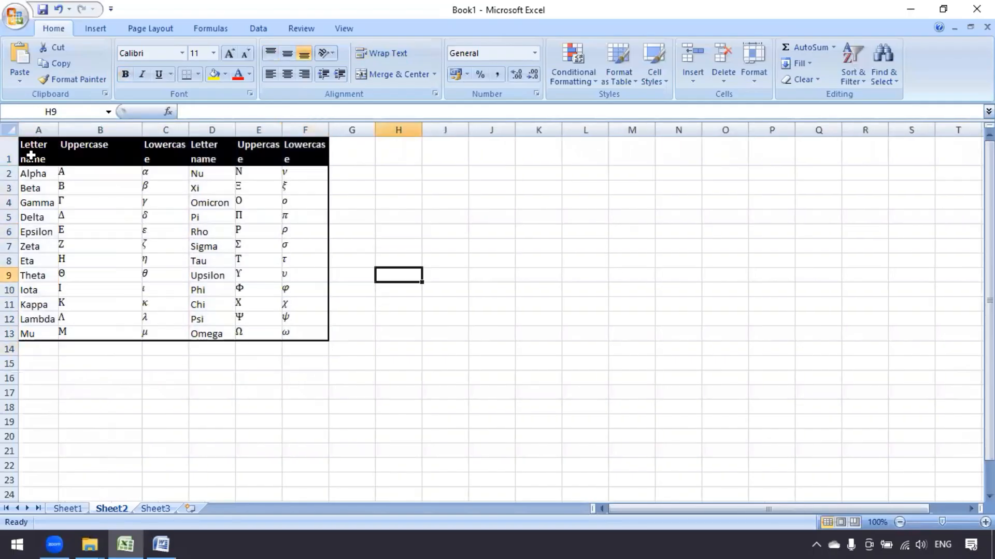
pyautogui.moveTo(30, 155); pyautogui.dragTo(328, 333)
pyautogui.click(366, 52)
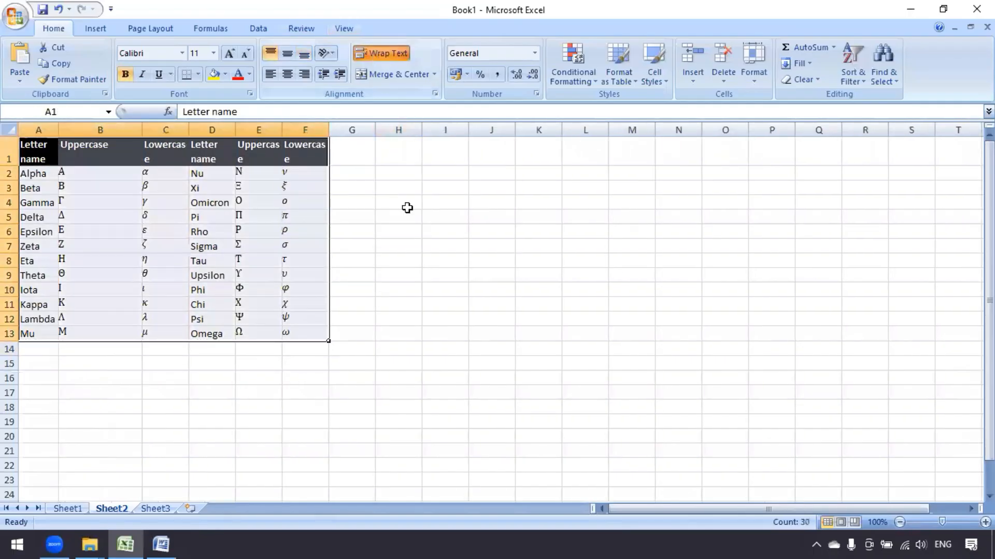
pyautogui.click(399, 231)
# Autofit the widths of columns A to F to their contents
pyautogui.doubleClick(58, 129)
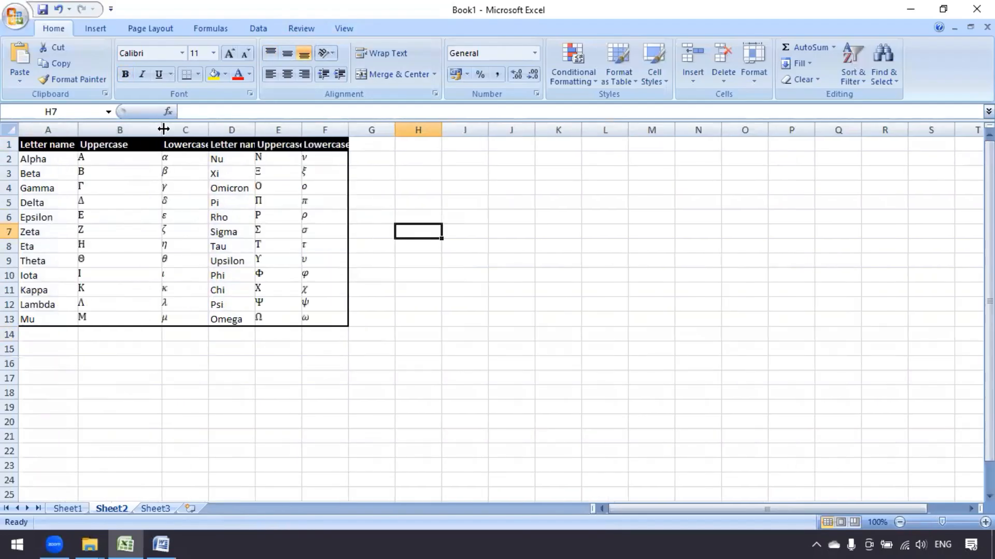
pyautogui.doubleClick(162, 129)
pyautogui.doubleClick(178, 130)
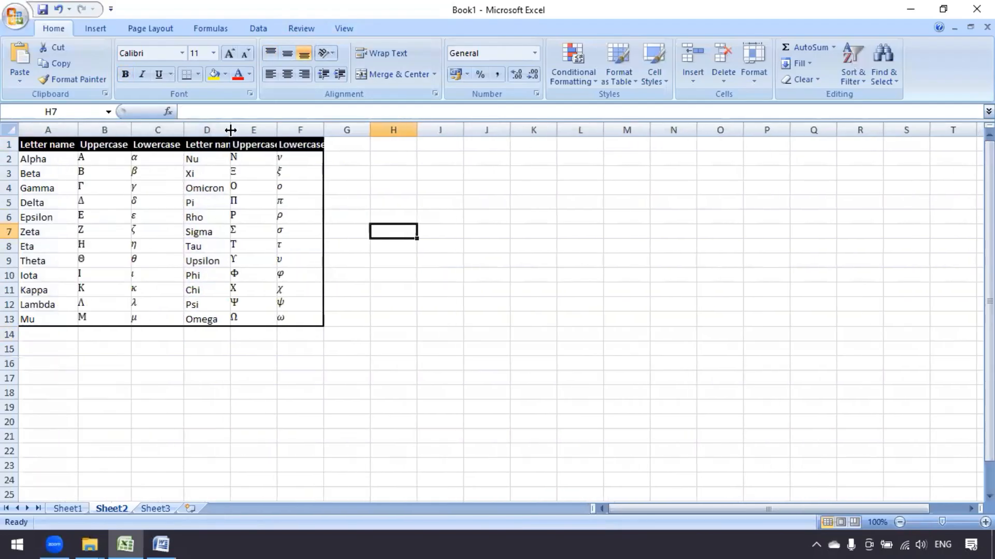
pyautogui.doubleClick(230, 130)
pyautogui.doubleClick(291, 130)
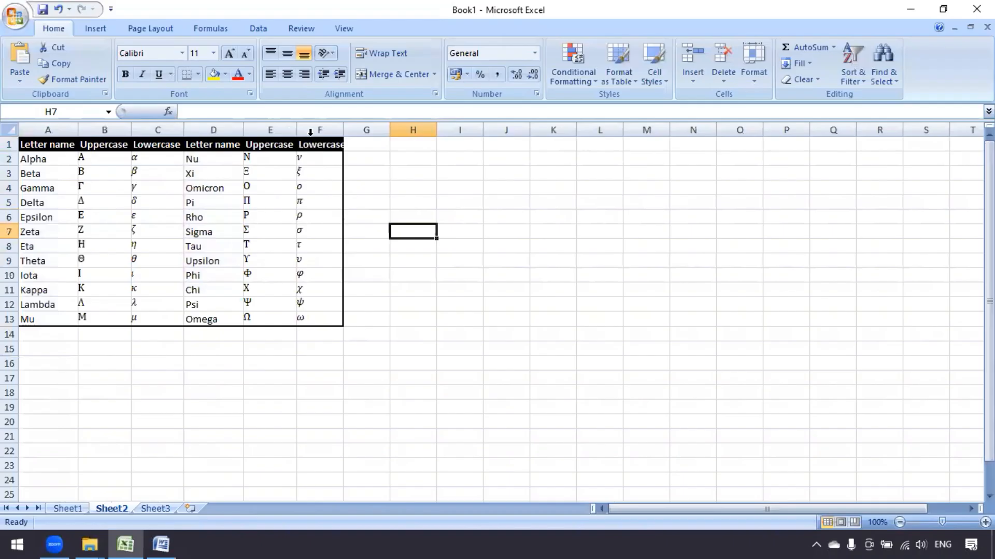
pyautogui.doubleClick(341, 130)
pyautogui.click(328, 245)
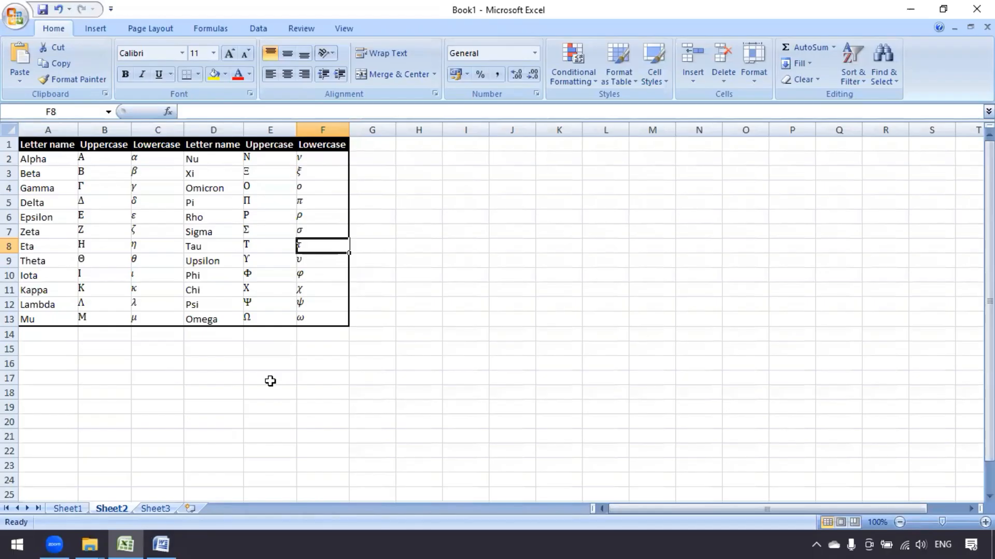
# Select the table range A1:F13 to point out its extent, then clear the selection
pyautogui.click(214, 379)
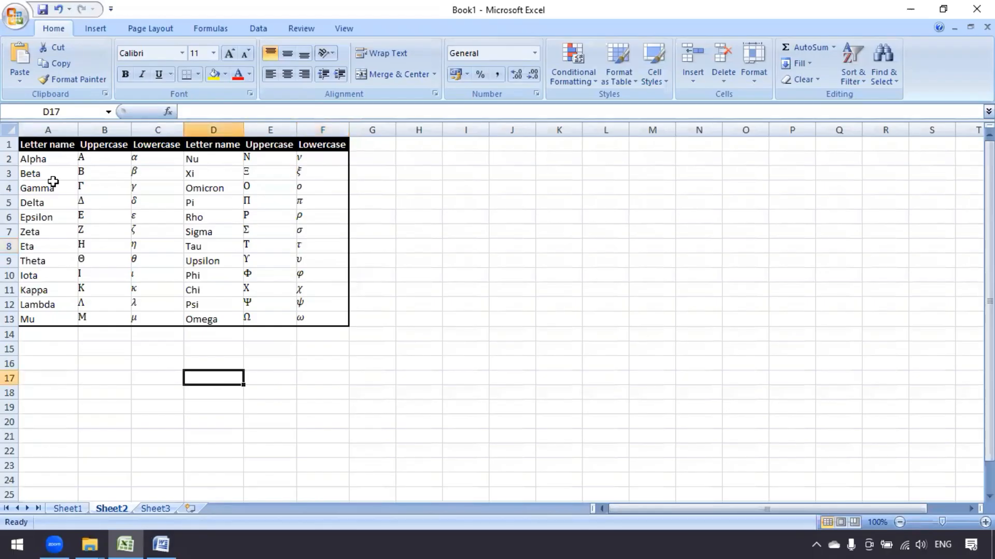
pyautogui.click(33, 147)
pyautogui.moveTo(268, 156); pyautogui.dragTo(340, 320)
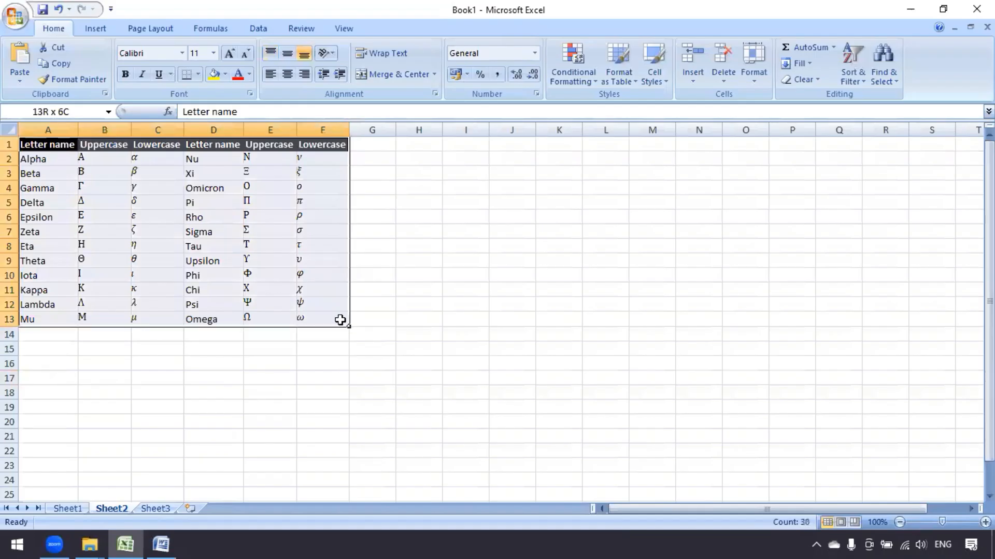
pyautogui.moveTo(438, 324); pyautogui.dragTo(444, 325)
# Open the print preview of Sheet2 and zoom in on the page with the table
pyautogui.click(12, 16)
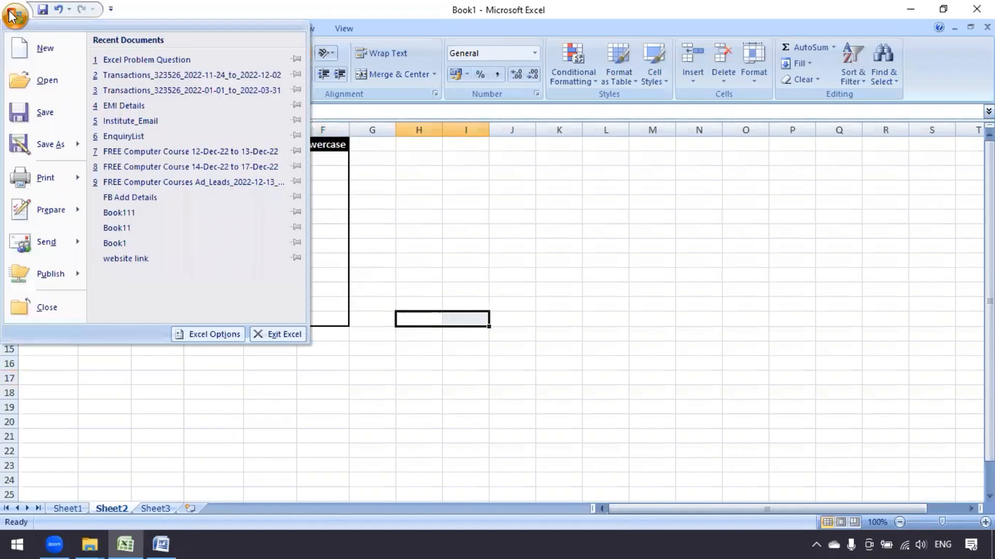
pyautogui.moveTo(54, 184)
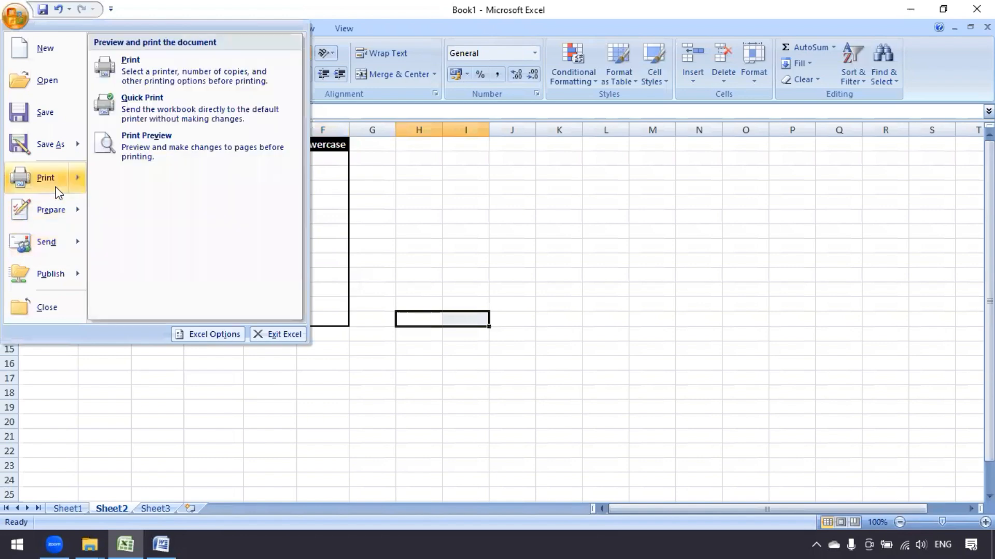
pyautogui.click(184, 147)
pyautogui.click(445, 255)
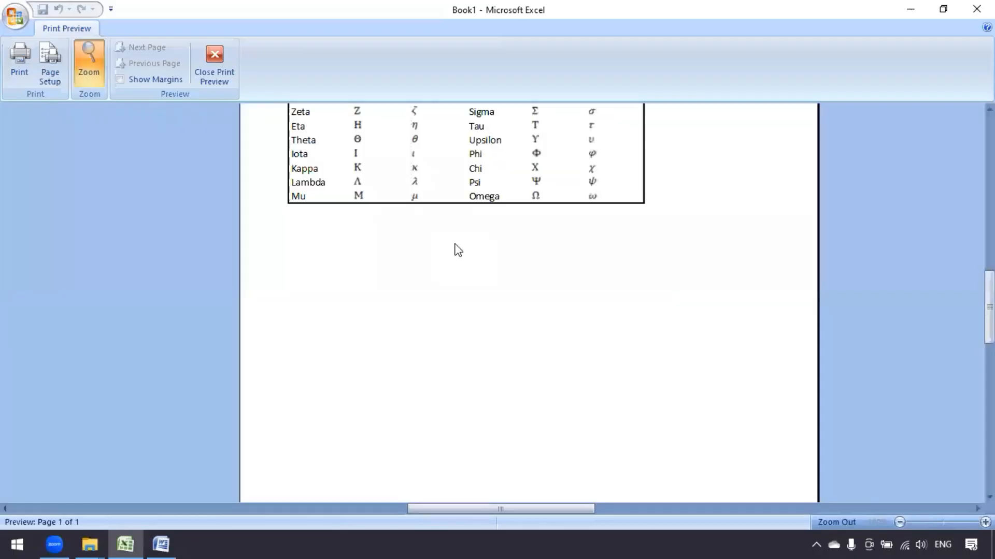
# Review the whole table on the preview page, then close the preview and return to Sheet2
pyautogui.scroll(3, 449, 287)
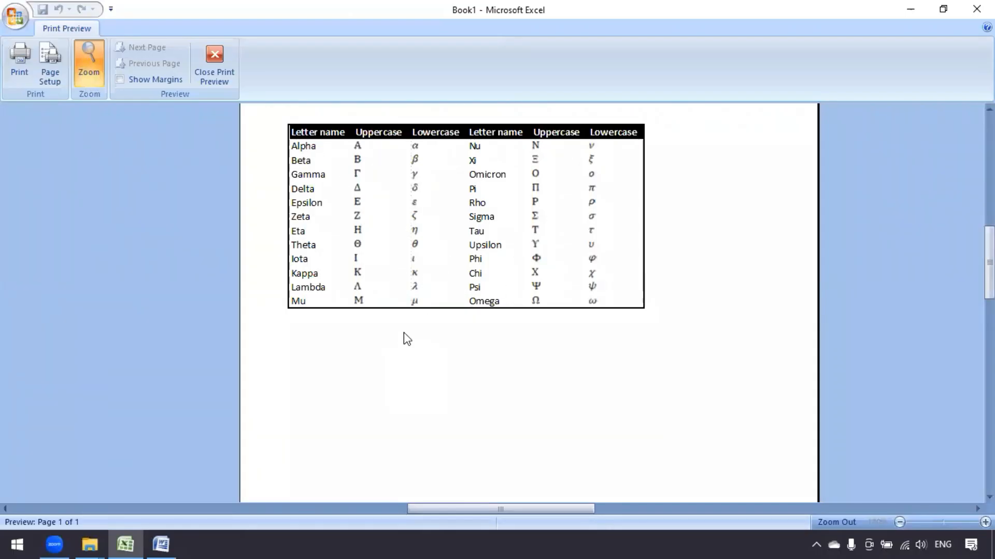
pyautogui.click(222, 67)
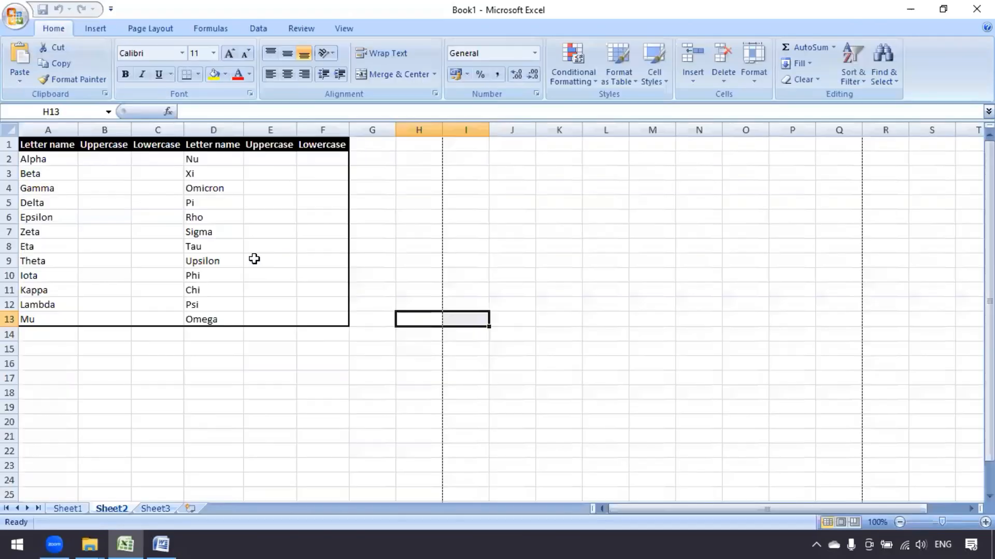
pyautogui.click(257, 259)
pyautogui.click(100, 394)
pyautogui.press('Up')
pyautogui.press('Up')
pyautogui.press('Right')
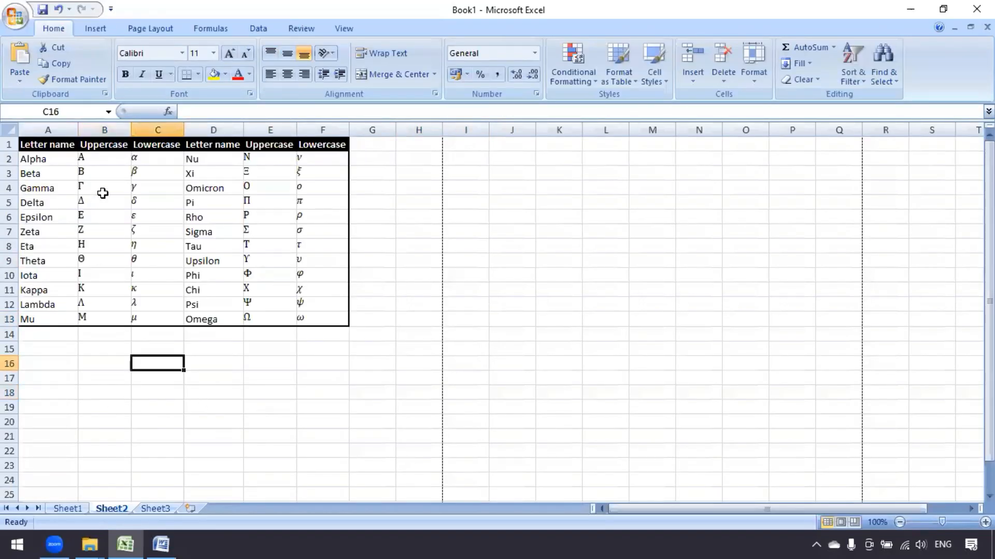
# Reopen the print preview of Sheet2 to check the table's borders, then close the preview
pyautogui.click(15, 15)
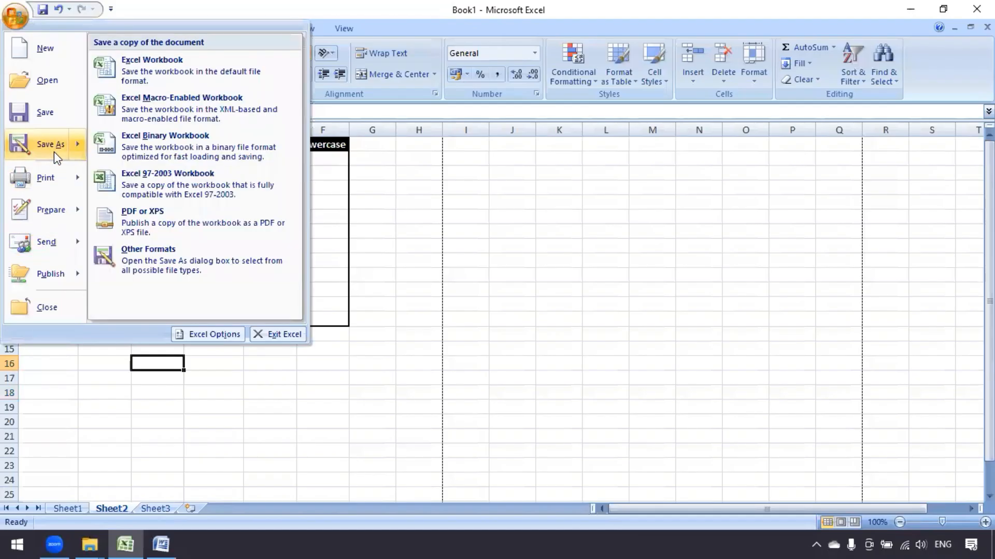
pyautogui.moveTo(58, 179)
pyautogui.click(177, 146)
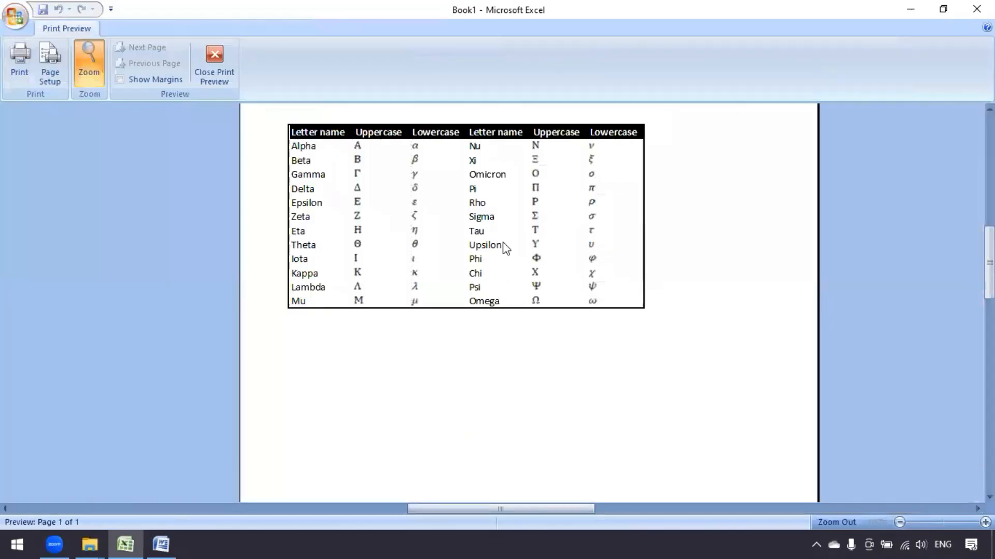
pyautogui.click(214, 62)
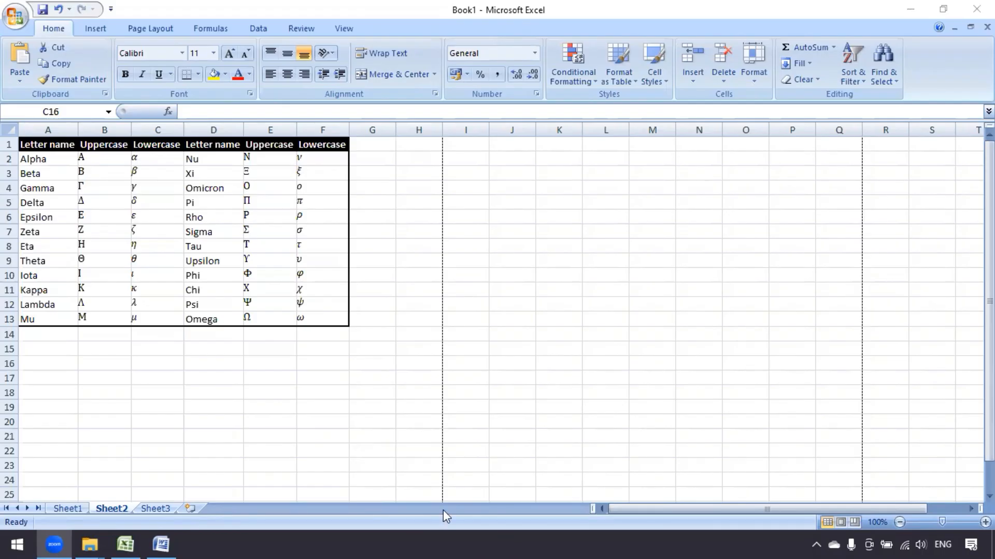
pyautogui.hotkey('alt', 'Tab')
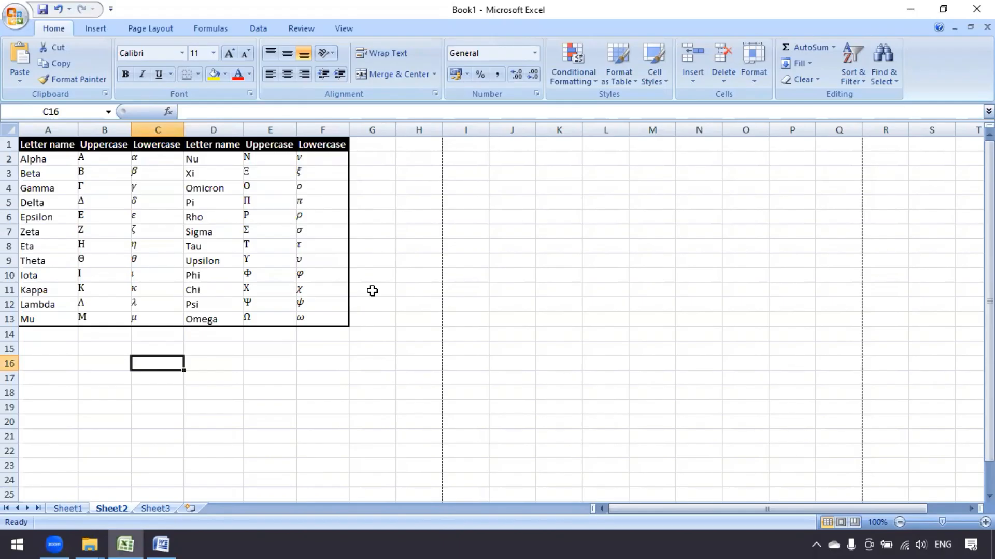
# Apply All Borders to the table range A1:F13 on Sheet2
pyautogui.click(161, 230)
pyautogui.moveTo(29, 146); pyautogui.dragTo(325, 323)
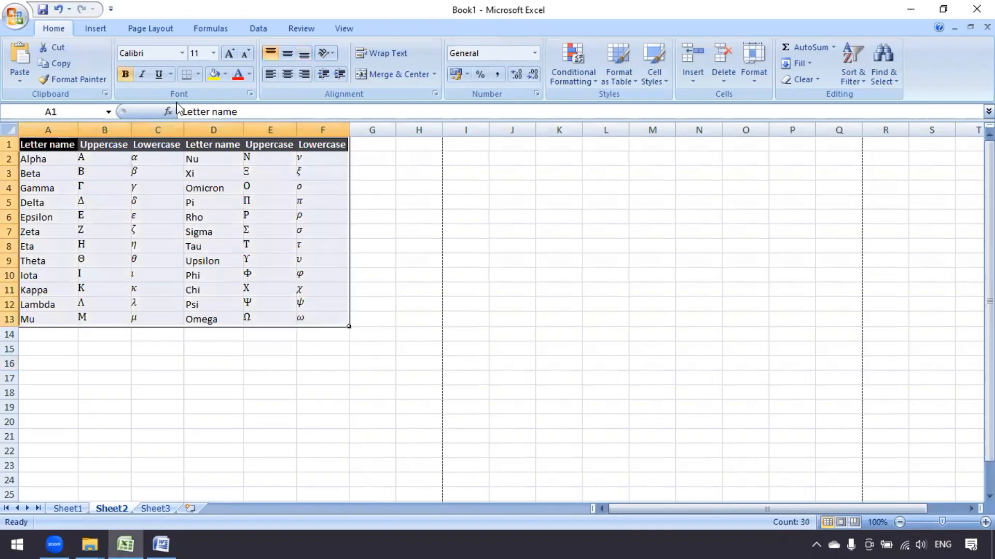
pyautogui.click(198, 74)
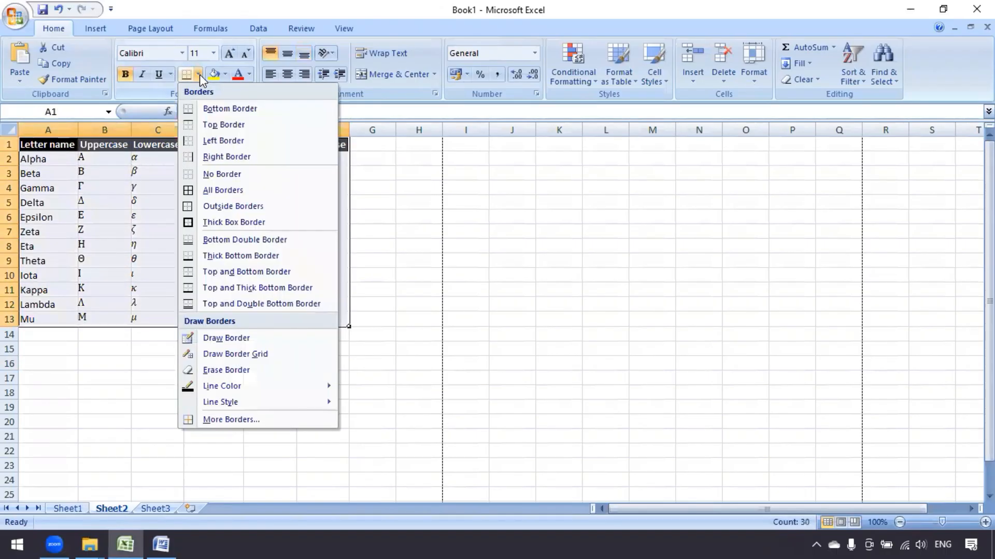
pyautogui.click(223, 190)
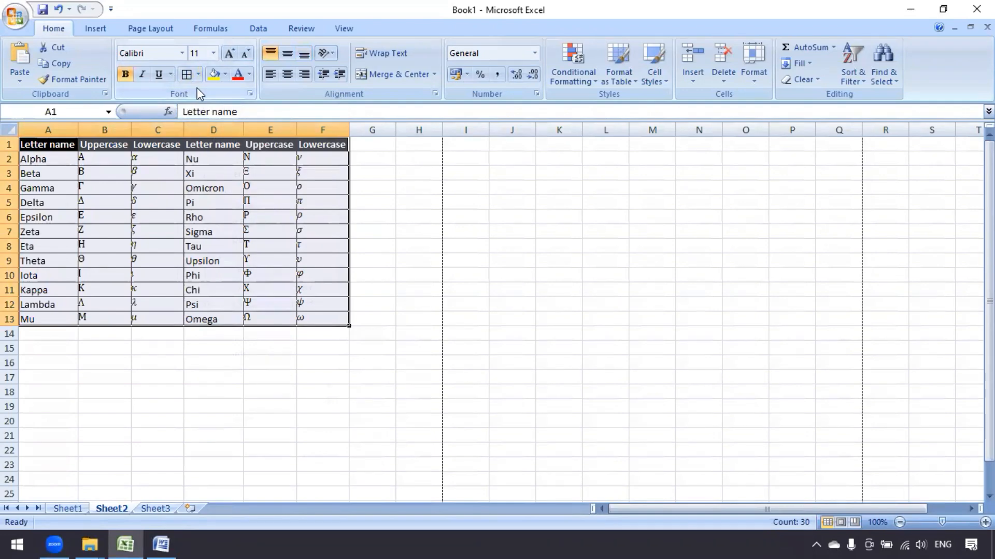
pyautogui.click(157, 202)
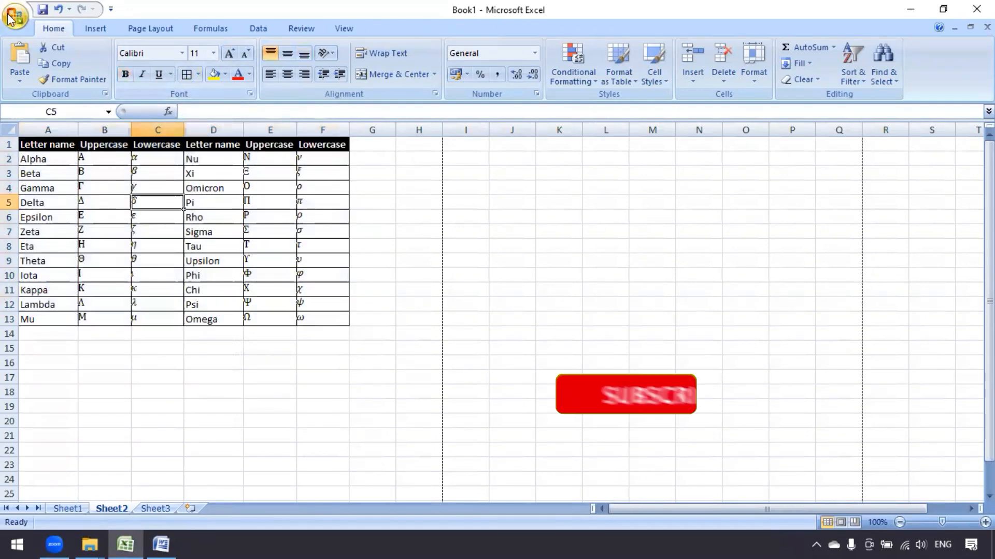
# Examine the bordered table in the print preview, both zoomed in and as a whole page, then close the preview
pyautogui.click(8, 18)
pyautogui.moveTo(47, 178)
pyautogui.click(149, 154)
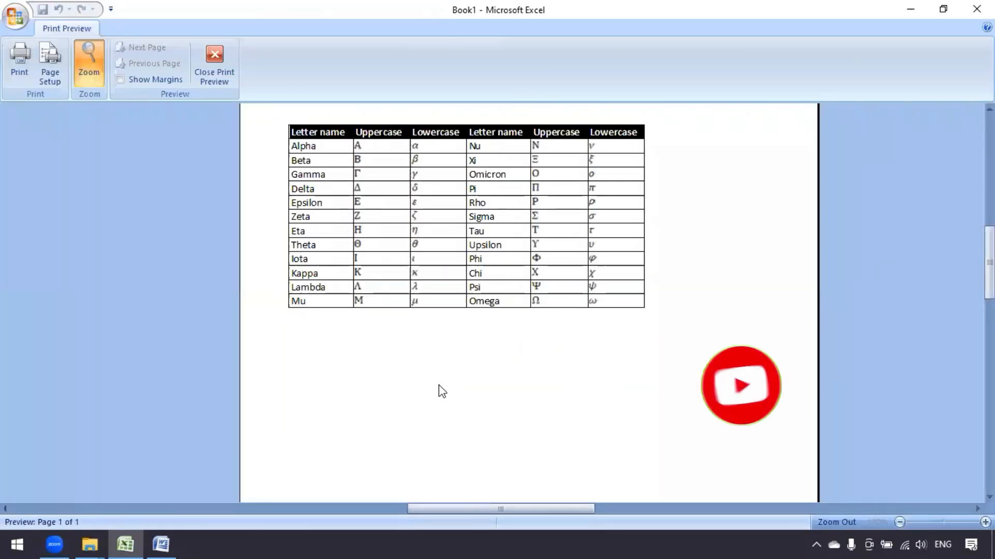
pyautogui.scroll(-5, 438, 391)
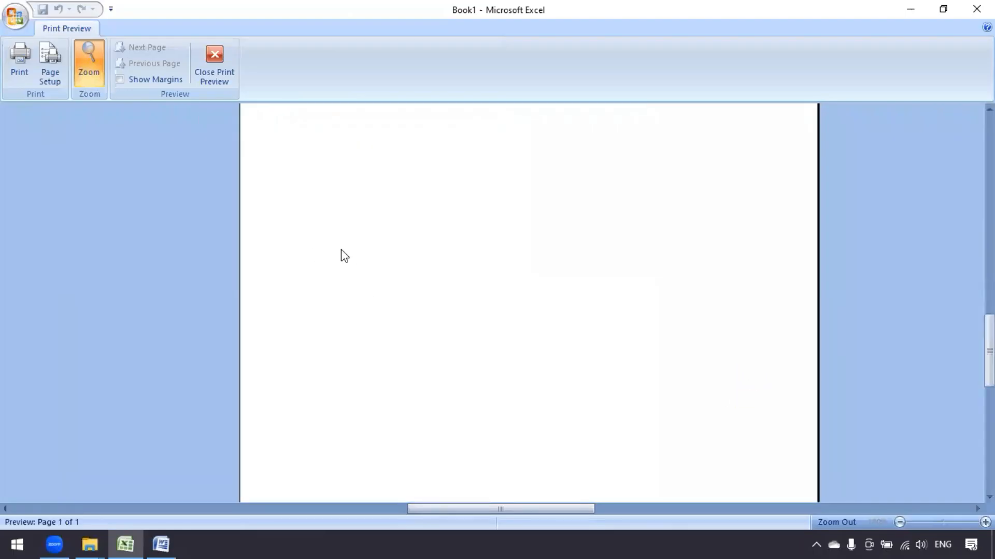
pyautogui.scroll(3, 341, 251)
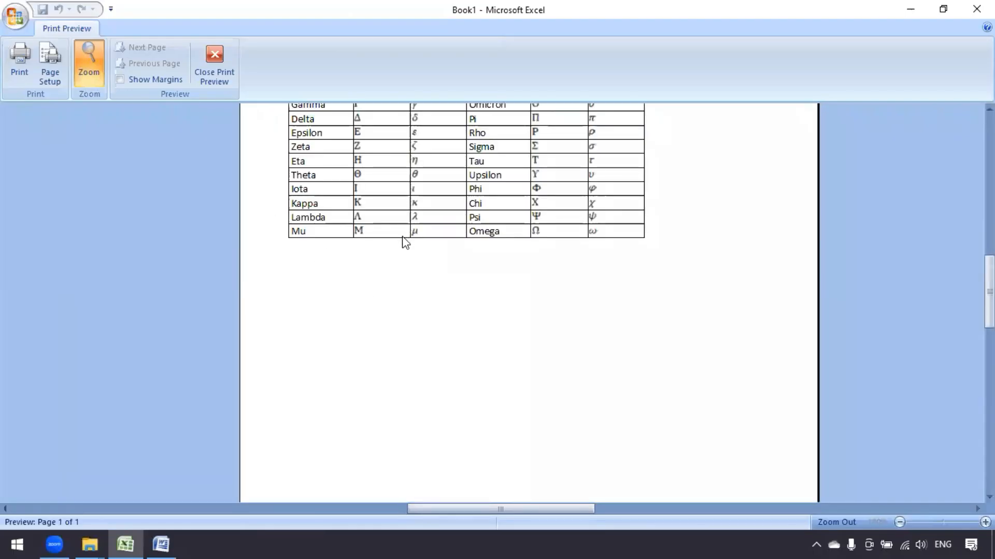
pyautogui.scroll(3, 411, 266)
pyautogui.click(435, 238)
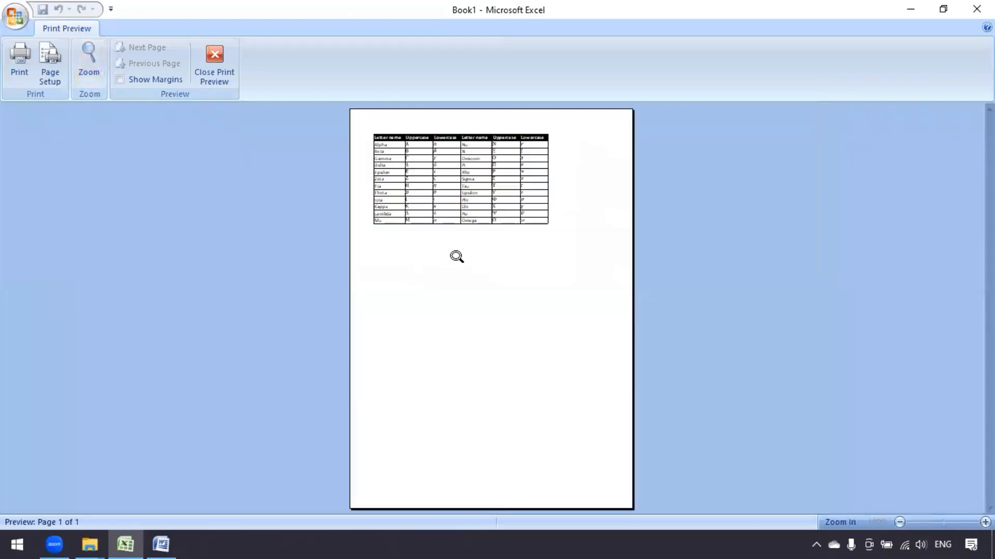
pyautogui.click(90, 65)
pyautogui.scroll(-5, 437, 275)
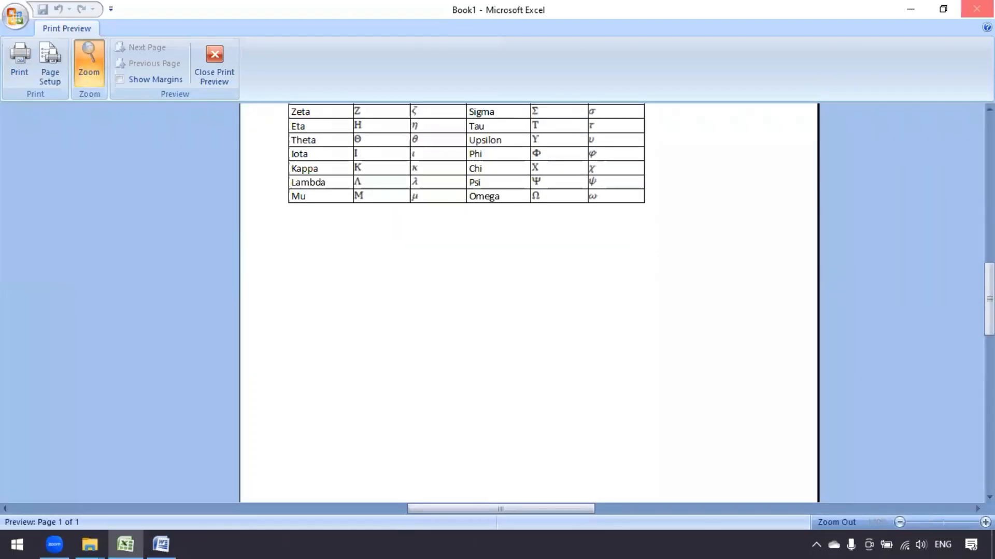
pyautogui.click(215, 61)
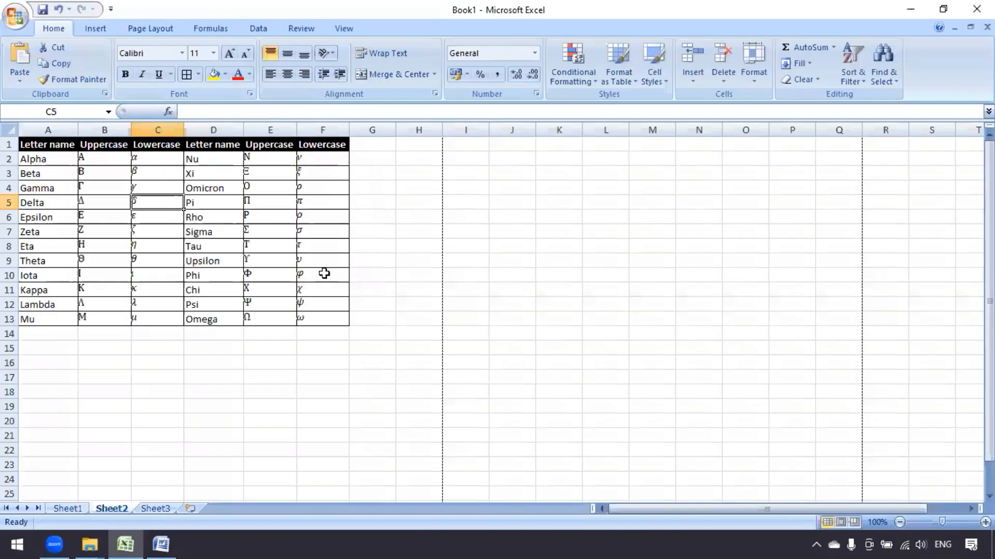
pyautogui.click(354, 416)
pyautogui.click(533, 282)
pyautogui.click(603, 333)
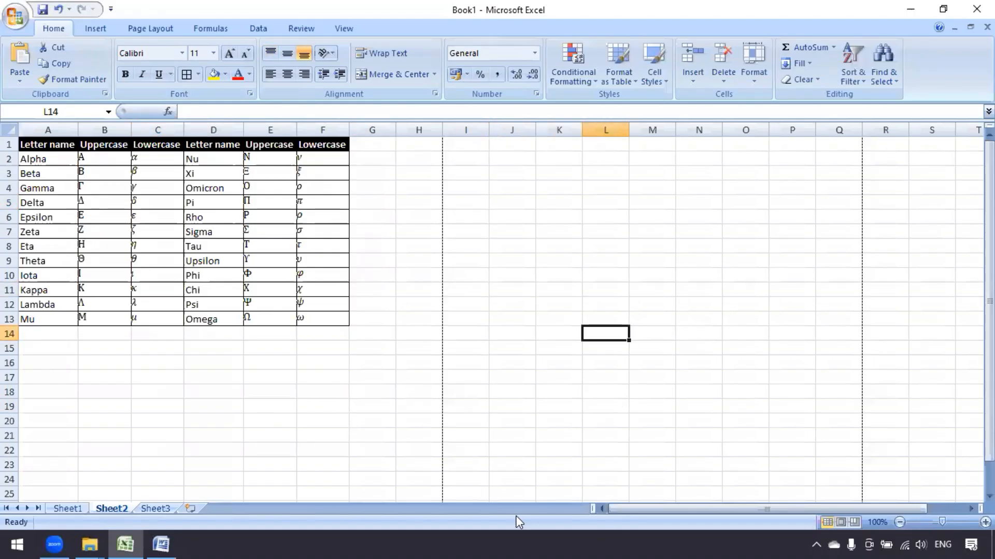
pyautogui.click(375, 354)
pyautogui.click(188, 322)
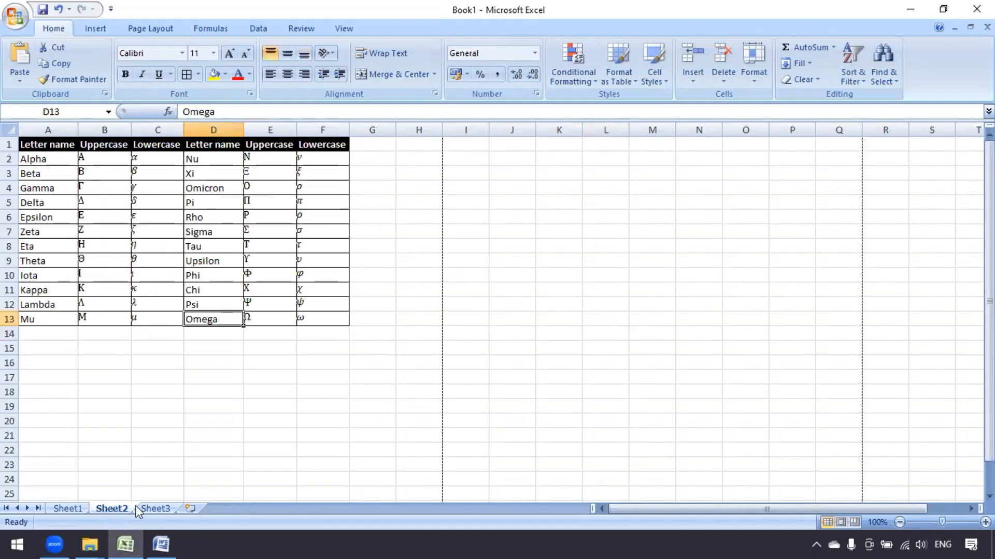
# Switch to Sheet3, zoom it to 145%, and look through the paste and border options without applying any
pyautogui.click(154, 509)
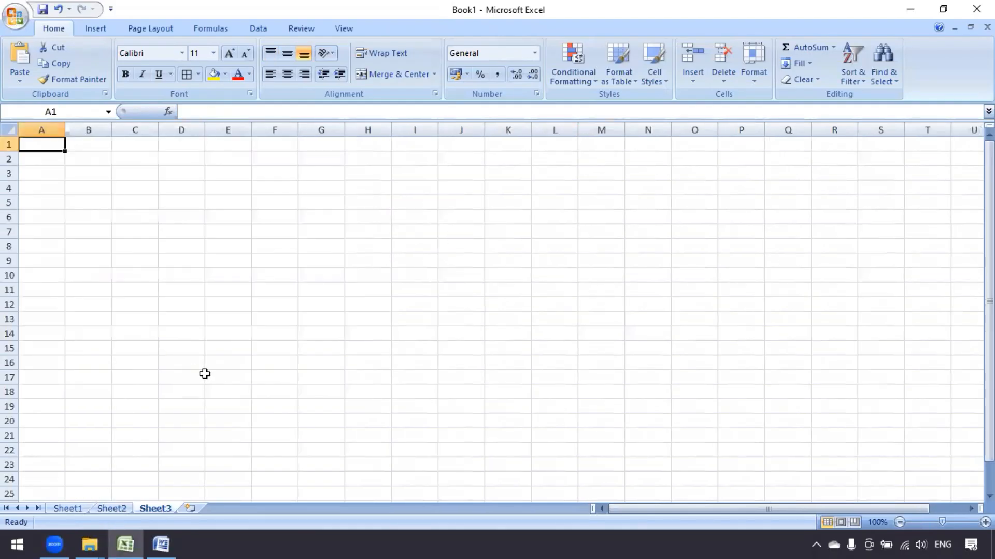
pyautogui.scroll(3, 173, 369)
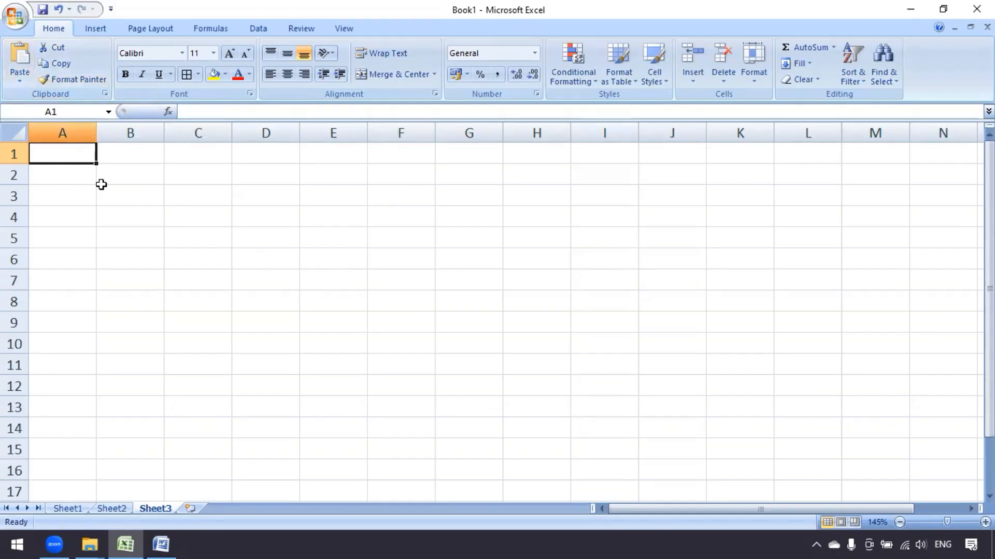
pyautogui.click(20, 76)
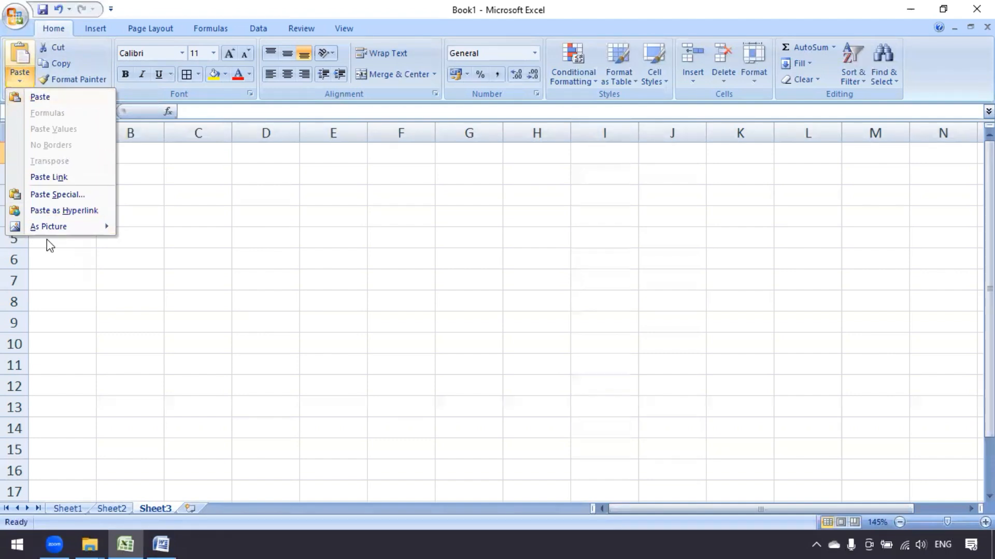
pyautogui.click(82, 275)
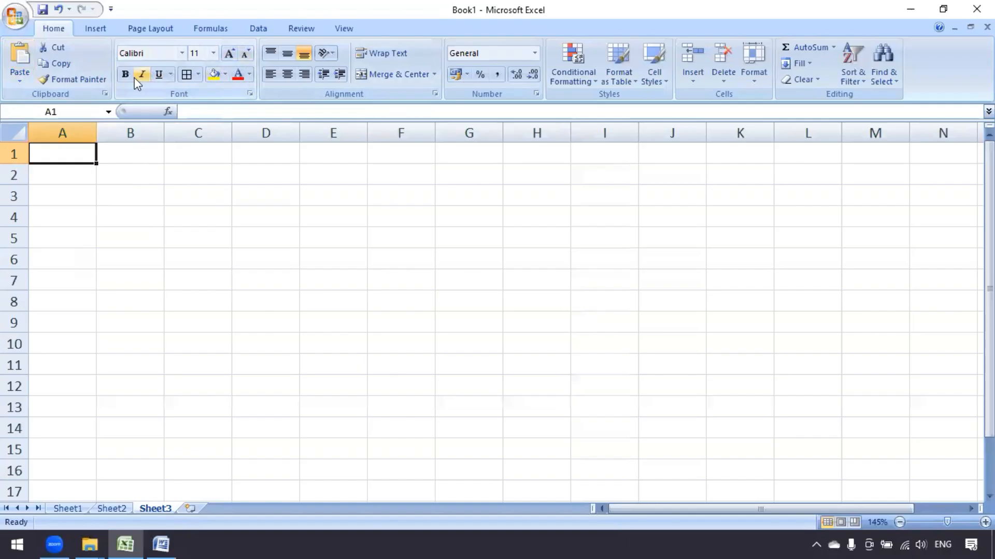
pyautogui.click(199, 78)
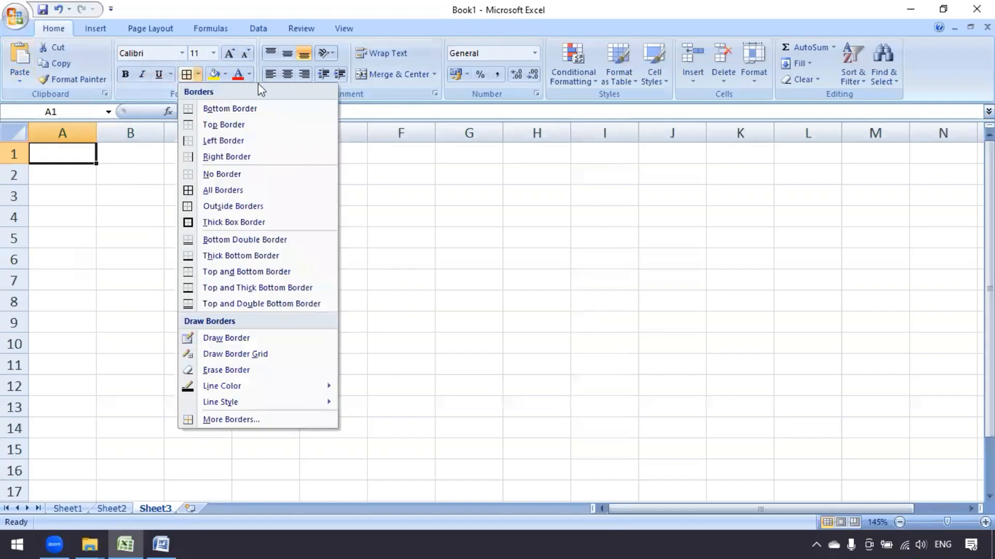
pyautogui.click(201, 79)
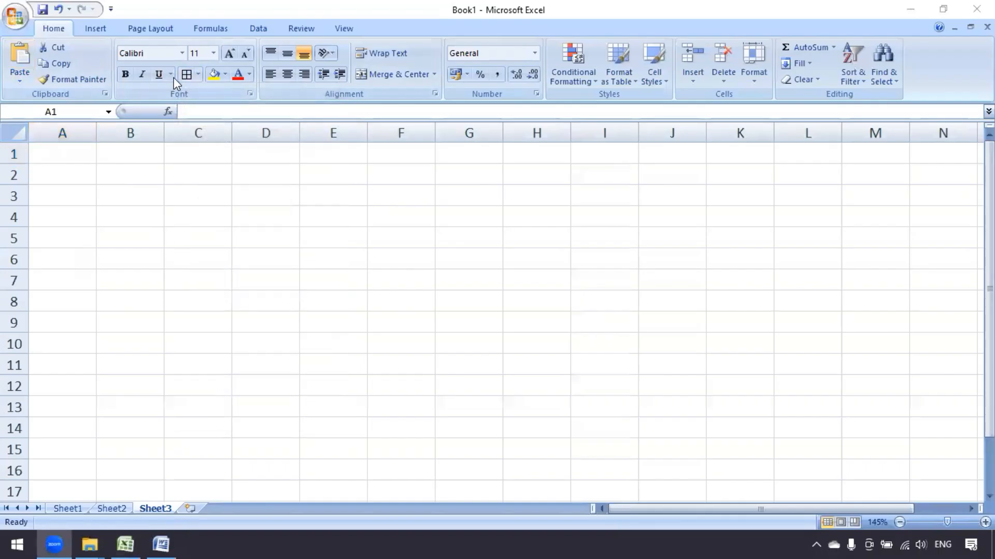
# Fill the table's header row A1:F1 on Sheet2 with the standard orange color
pyautogui.click(115, 509)
pyautogui.moveTo(49, 140); pyautogui.dragTo(336, 147)
pyautogui.click(226, 74)
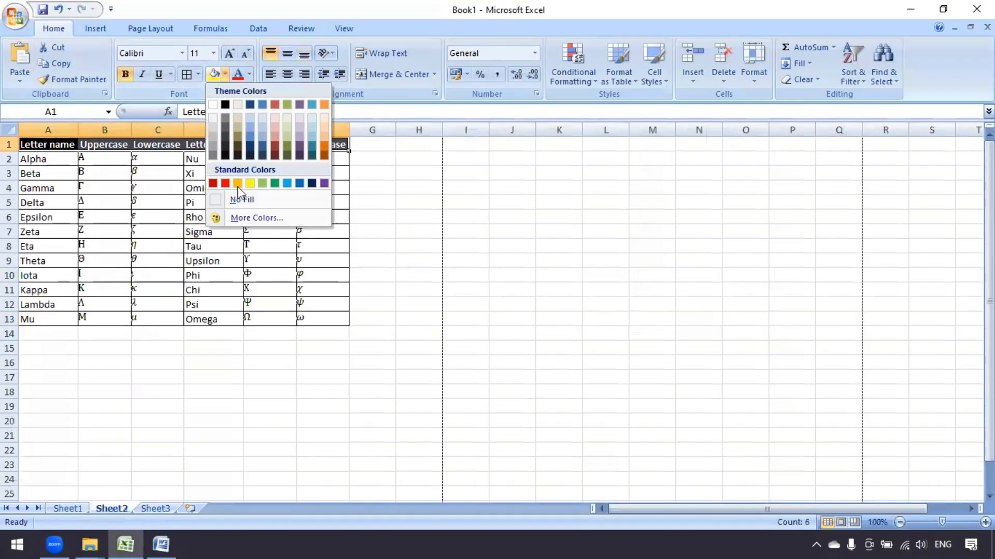
pyautogui.click(237, 185)
# Try dark red as the header row's font color, then set it to the standard purple
pyautogui.click(251, 75)
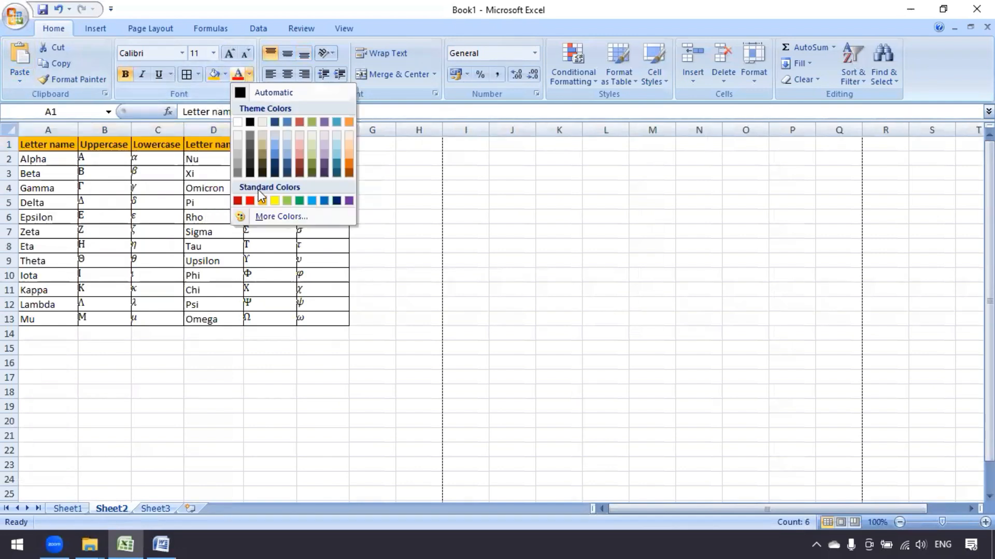
pyautogui.click(238, 201)
pyautogui.click(251, 76)
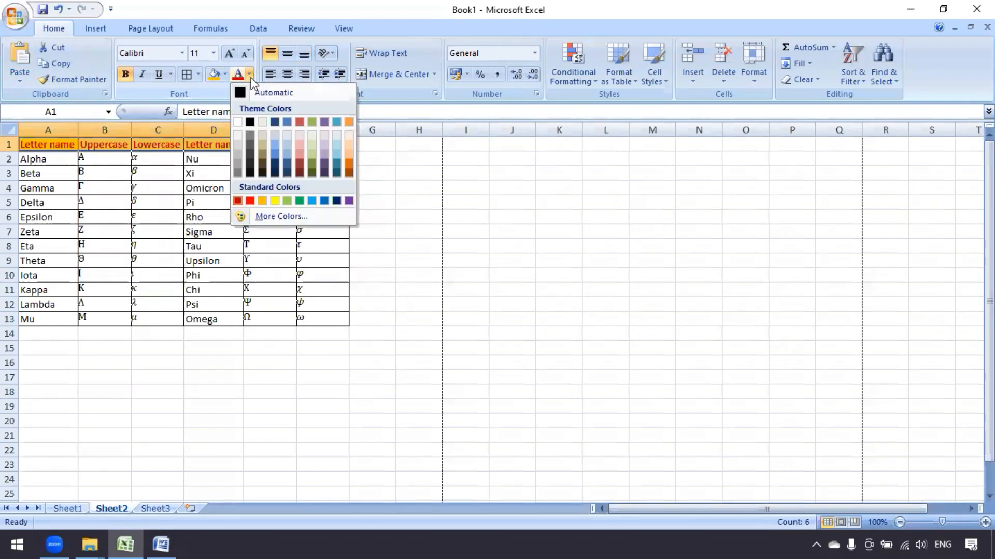
pyautogui.click(349, 201)
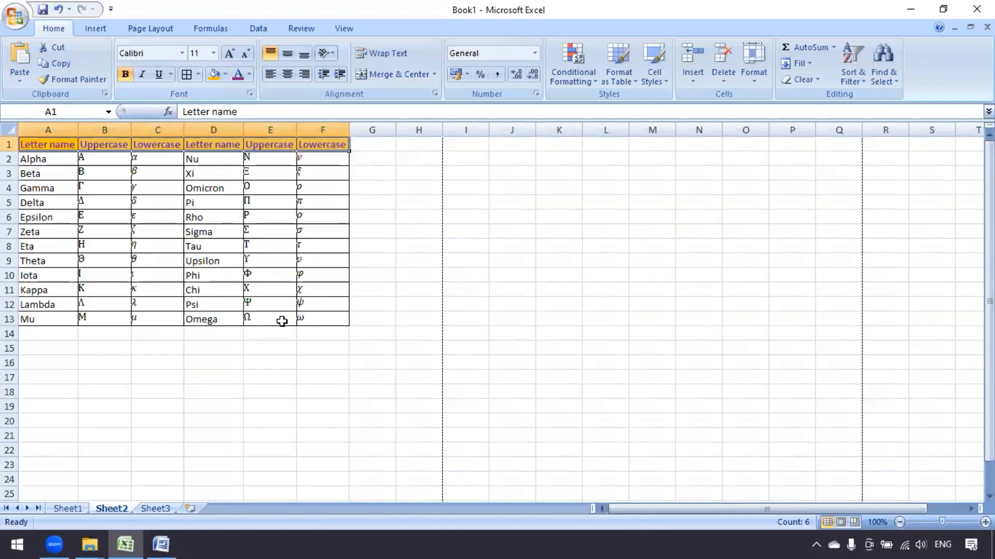
# Zoom in on the Greek letter table to 160% for a closer look
pyautogui.scroll(3, 217, 293)
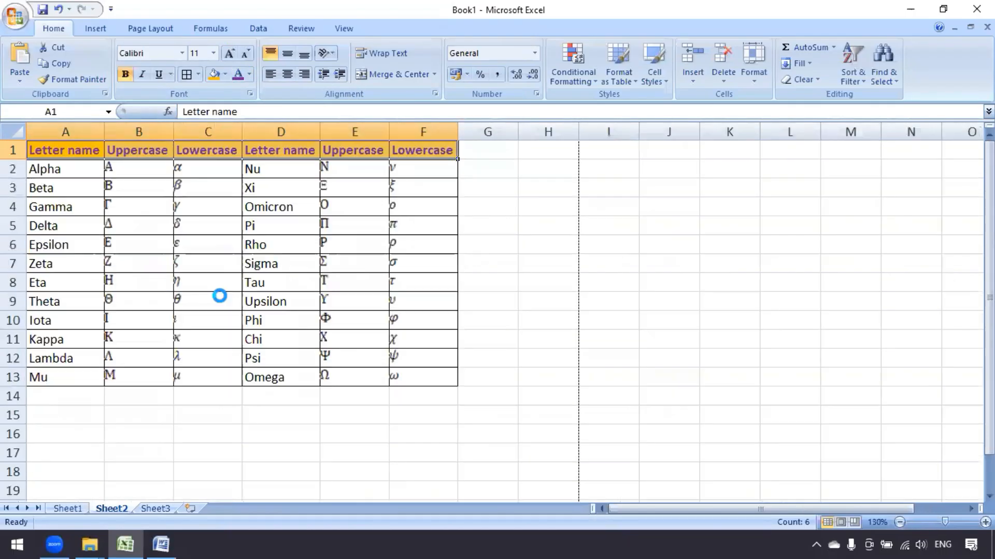
pyautogui.scroll(1, 224, 302)
pyautogui.click(333, 292)
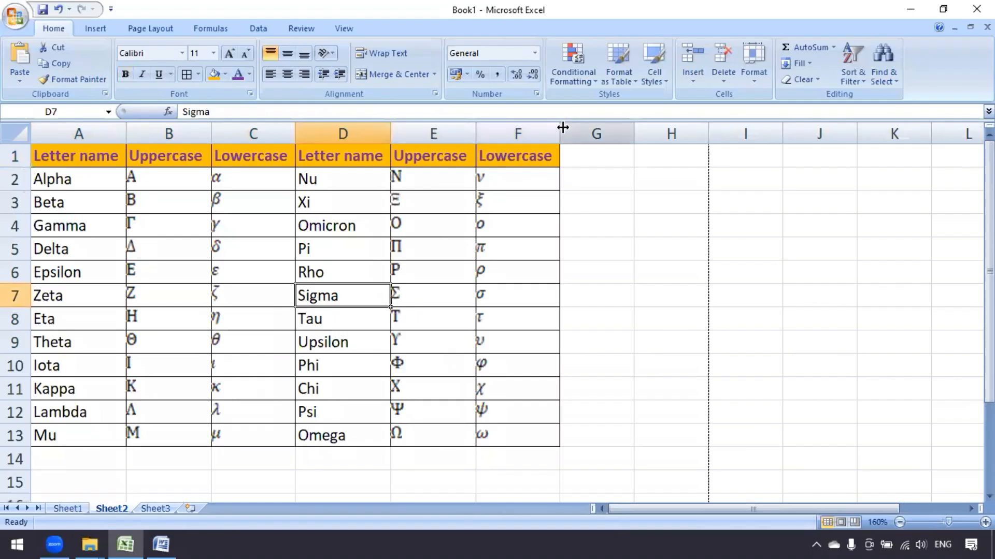
pyautogui.moveTo(557, 138); pyautogui.dragTo(557, 138)
pyautogui.click(433, 202)
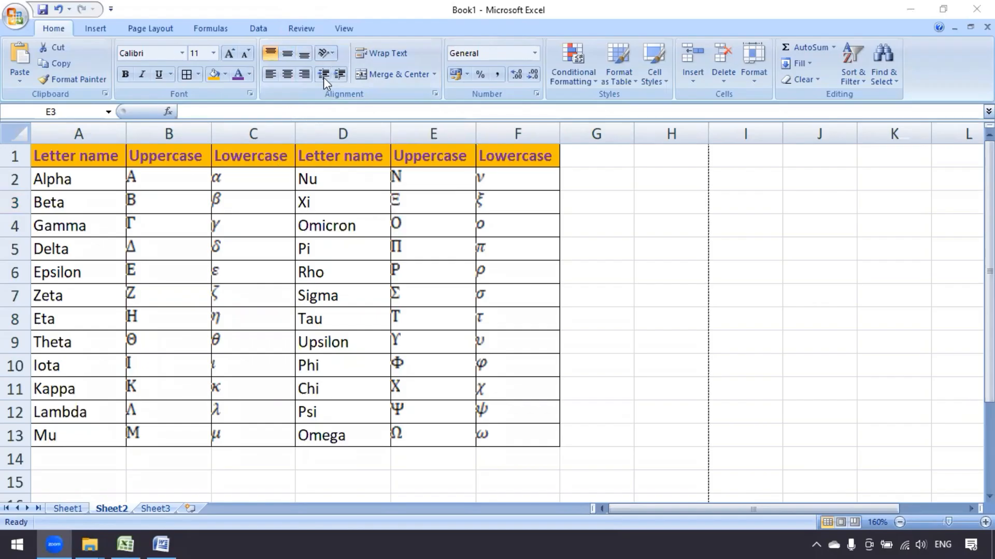
# Increase the indent of the Alpha cell (A2) by two levels, then decrease it by two levels
pyautogui.click(77, 199)
pyautogui.click(82, 178)
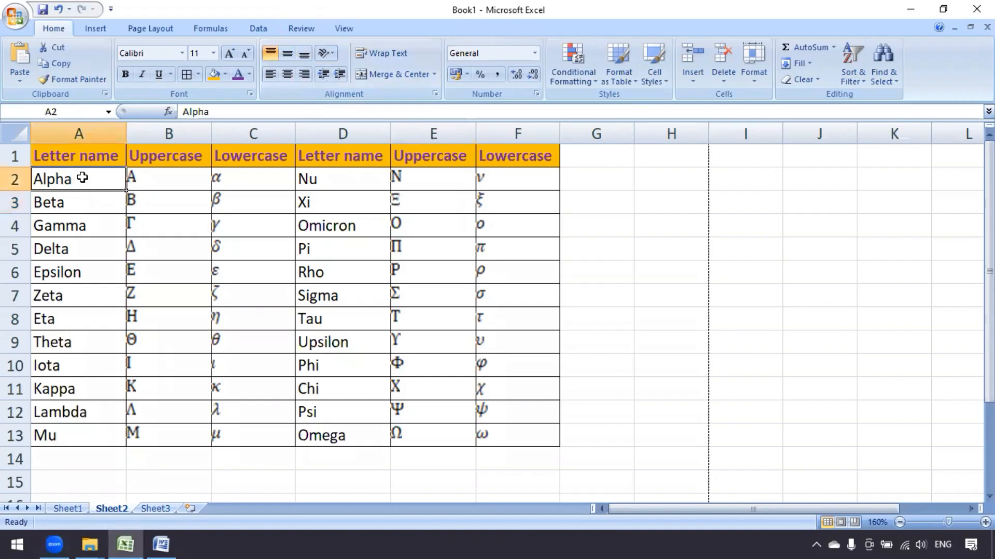
pyautogui.click(340, 75)
pyautogui.click(339, 75)
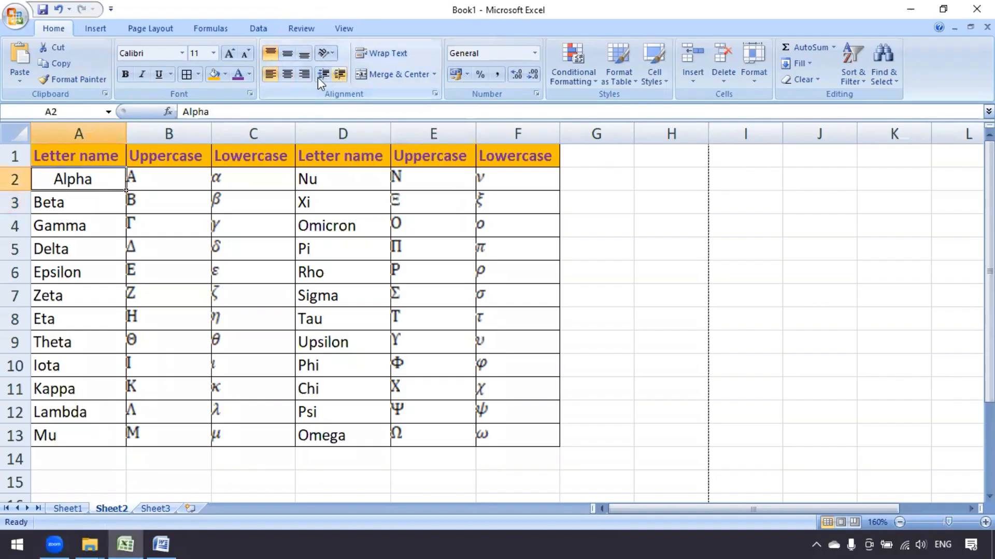
pyautogui.click(321, 75)
pyautogui.click(321, 76)
pyautogui.click(334, 53)
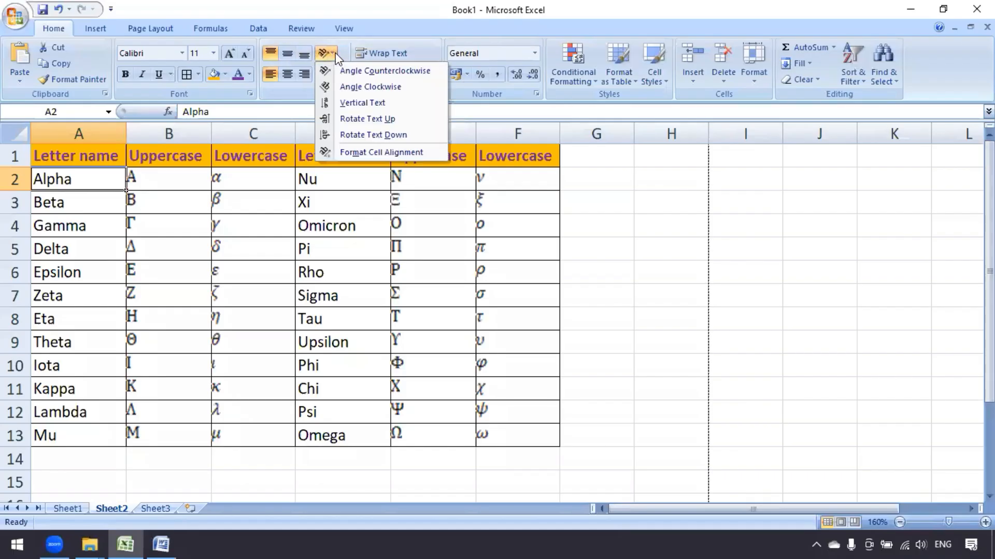
pyautogui.click(78, 179)
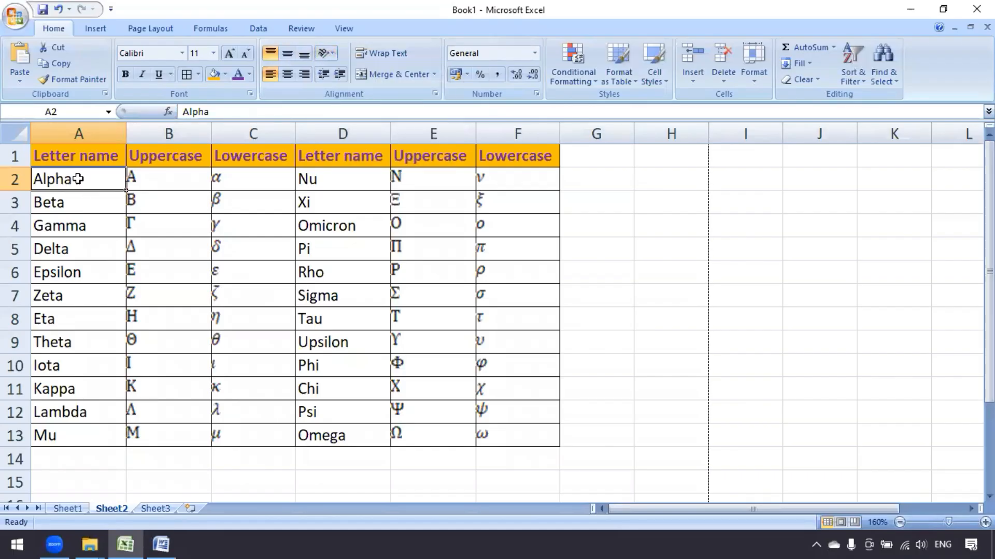
# Remove all borders from the Greek letter table A1:F13
pyautogui.moveTo(78, 155); pyautogui.dragTo(515, 434)
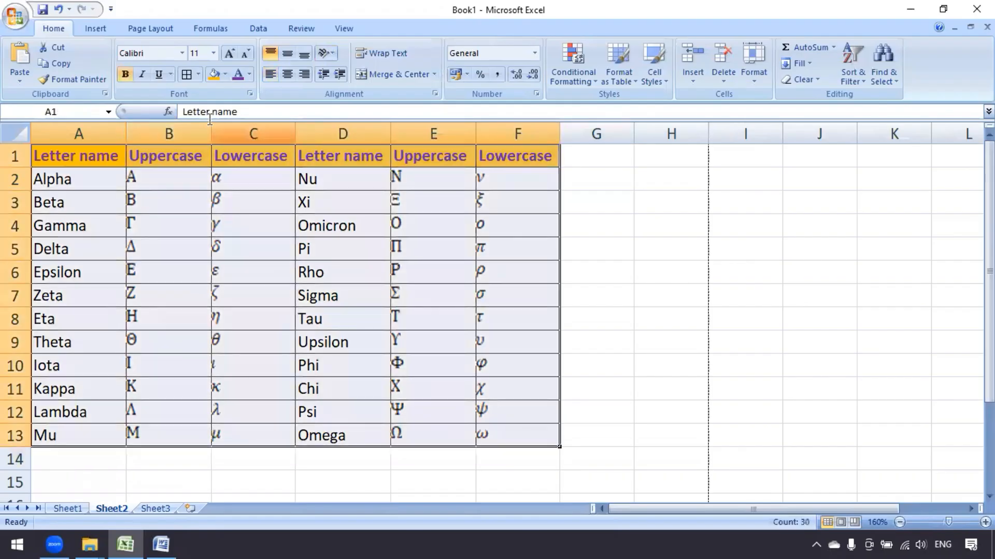
pyautogui.click(198, 73)
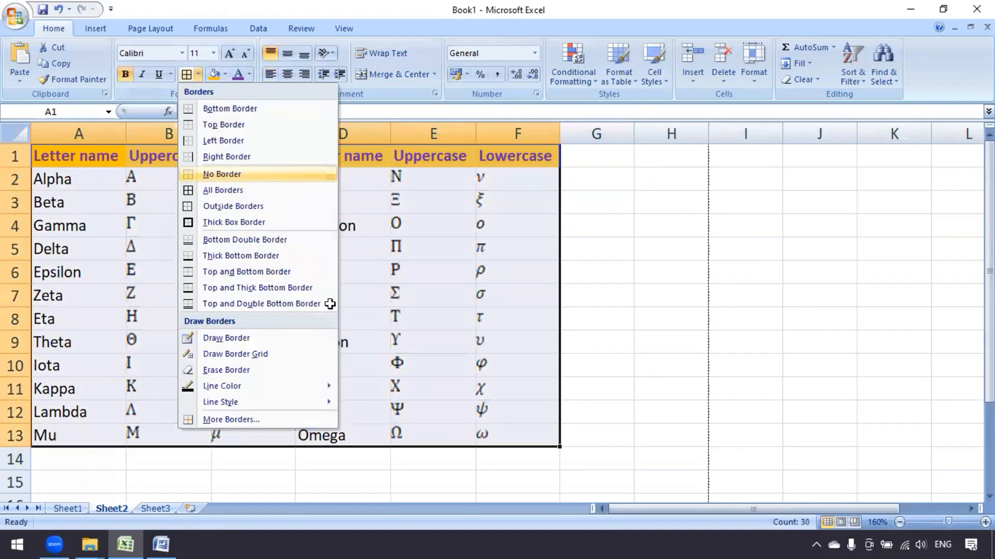
pyautogui.click(259, 174)
pyautogui.click(303, 267)
pyautogui.click(253, 156)
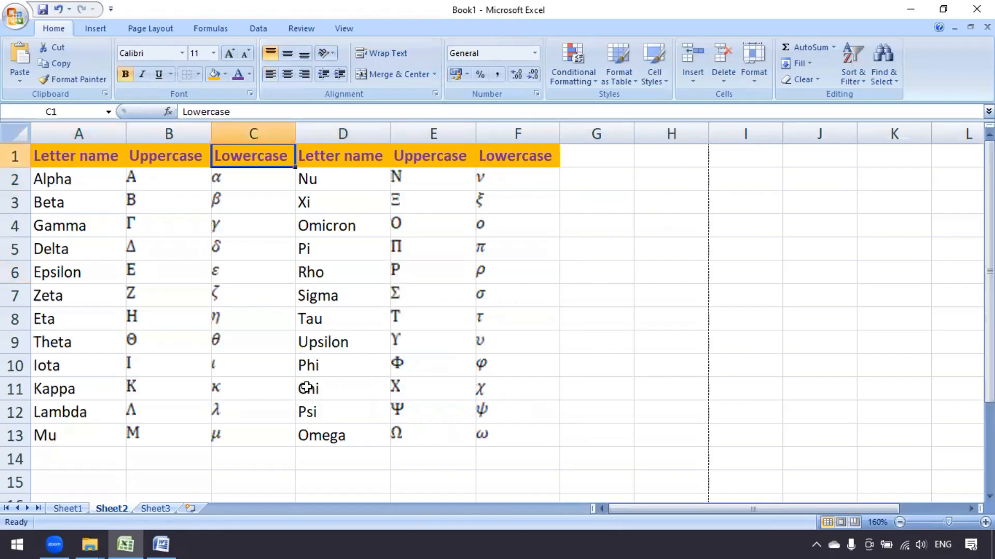
pyautogui.click(316, 272)
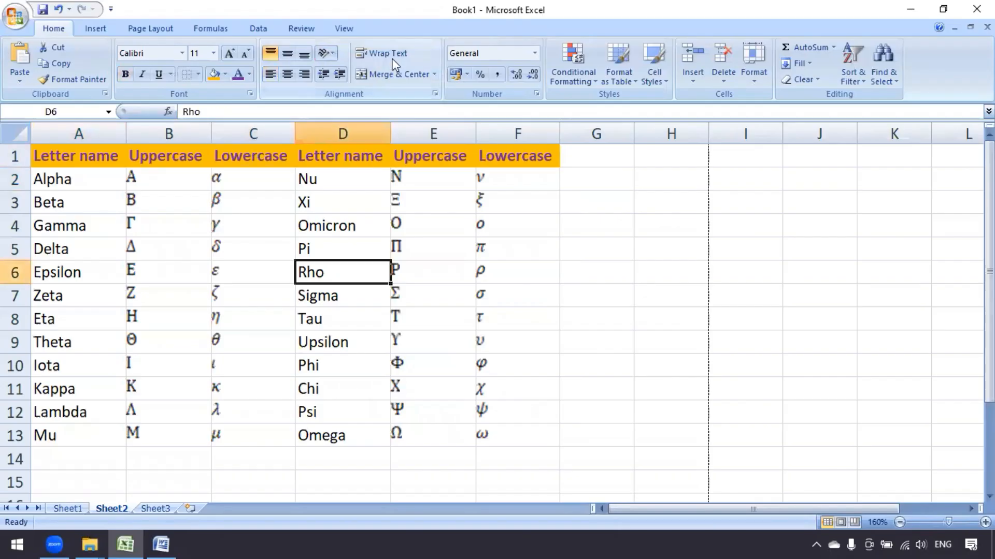
# Angle the text of the letter names in A2:A13 counterclockwise and review the rows down to Mu
pyautogui.click(331, 54)
pyautogui.click(101, 243)
pyautogui.click(95, 231)
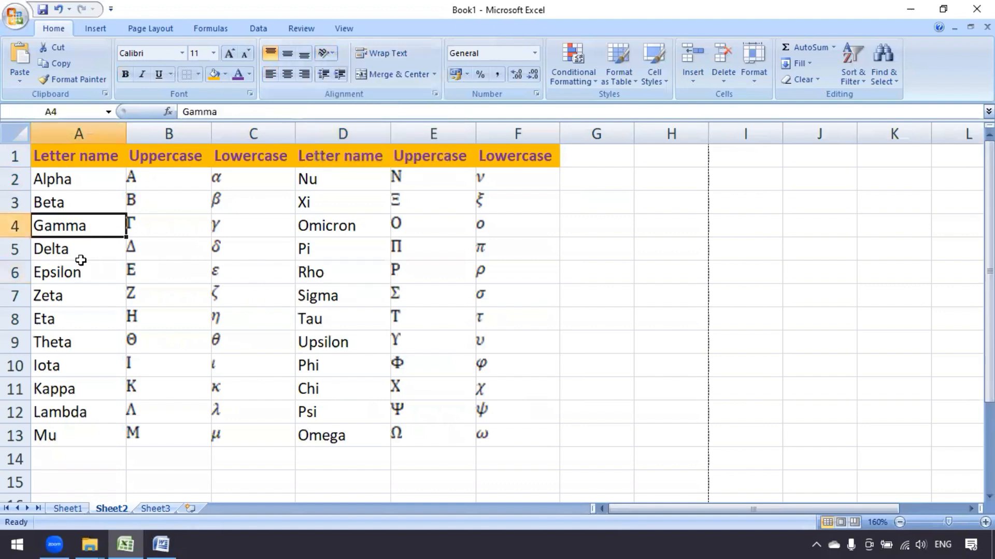
pyautogui.moveTo(82, 184); pyautogui.dragTo(82, 438)
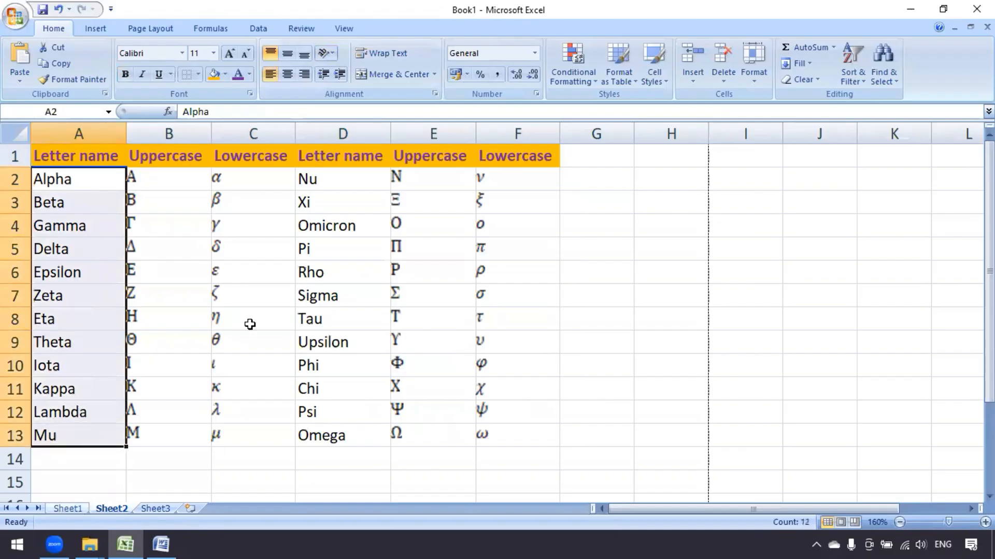
pyautogui.click(329, 53)
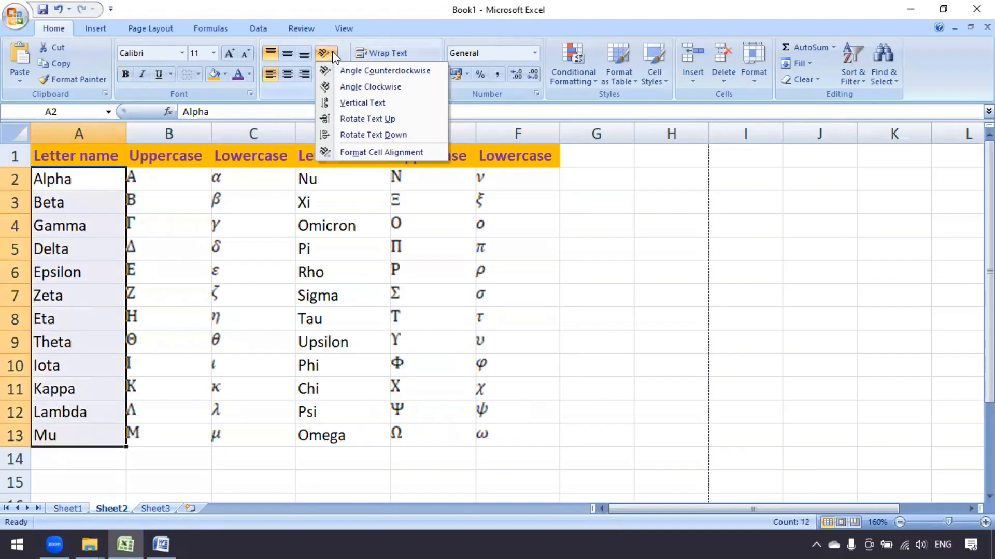
pyautogui.click(368, 71)
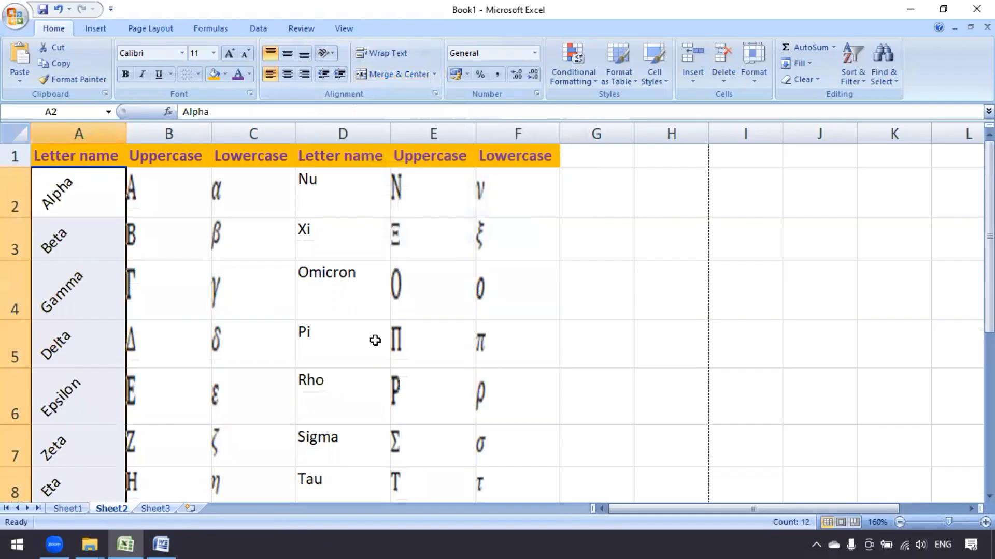
pyautogui.scroll(-3, 349, 327)
pyautogui.scroll(-1, 349, 327)
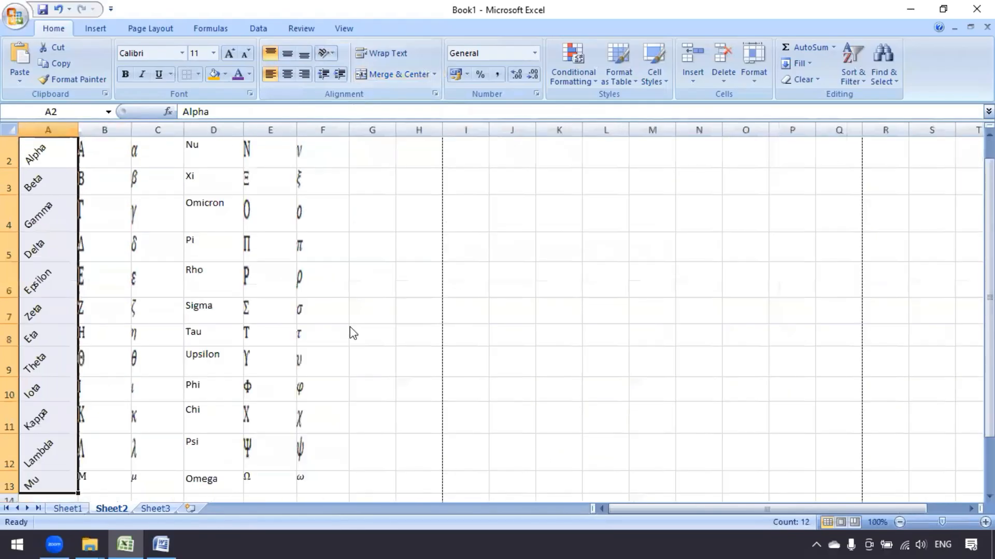
pyautogui.scroll(1, 177, 286)
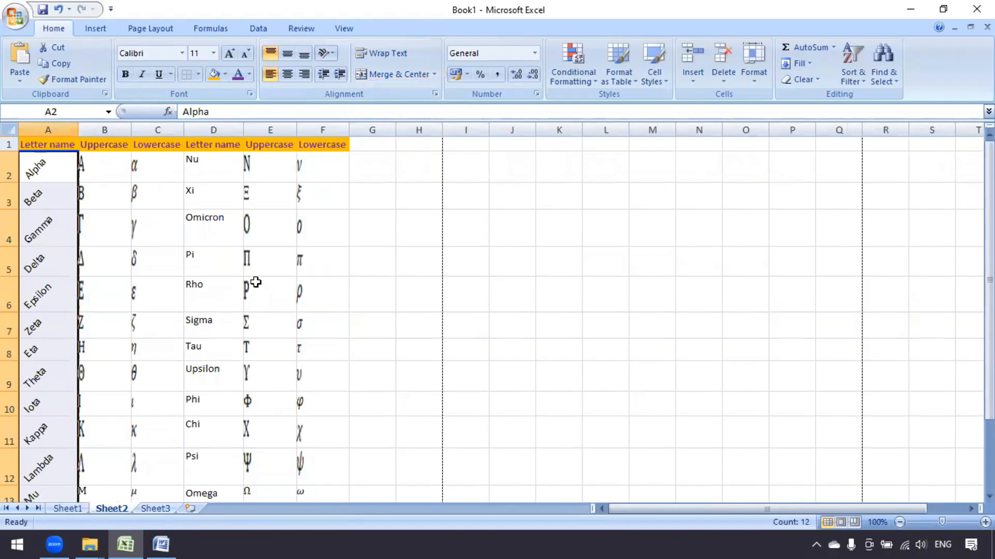
# Switch the letter names in A2:A13 to the Vertical Text orientation and review the stacked names
pyautogui.click(331, 52)
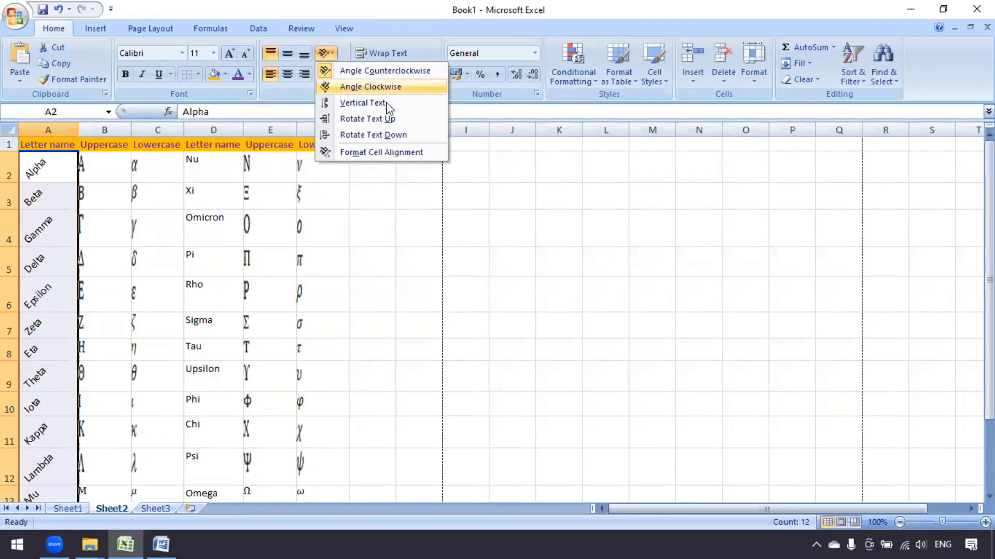
pyautogui.click(370, 106)
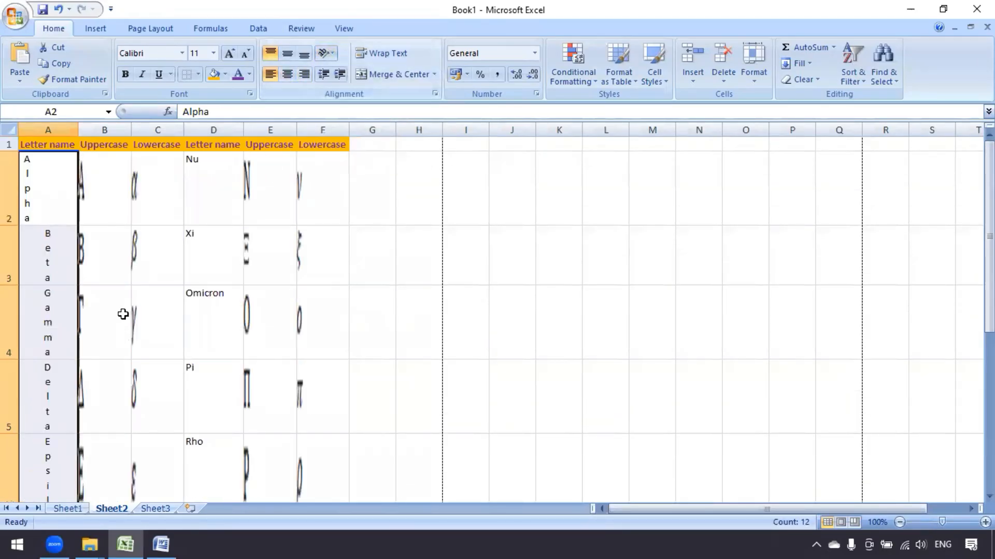
pyautogui.scroll(-5, 54, 311)
pyautogui.scroll(5, 55, 311)
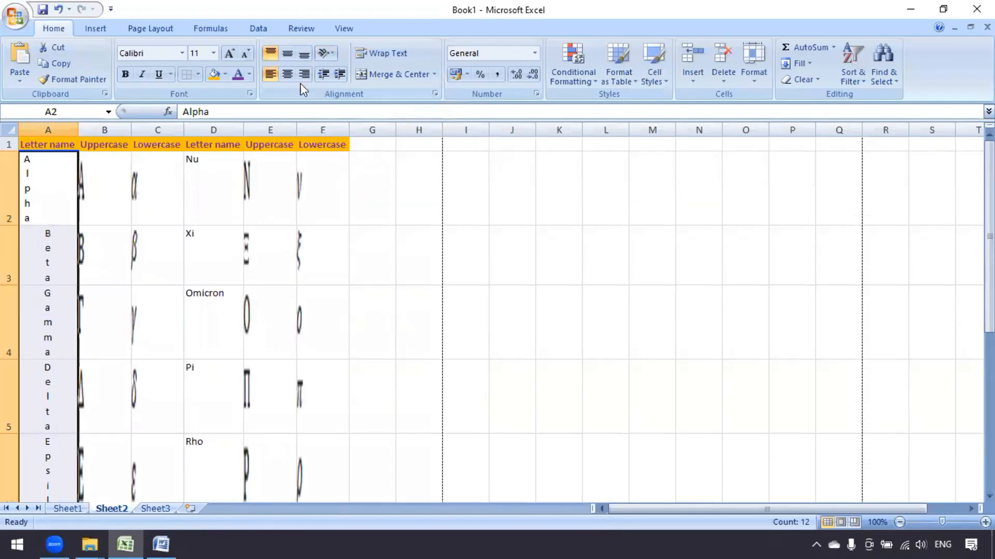
# Set the letter names in A2:A13 to Rotate Text Up, then to Rotate Text Down
pyautogui.click(329, 52)
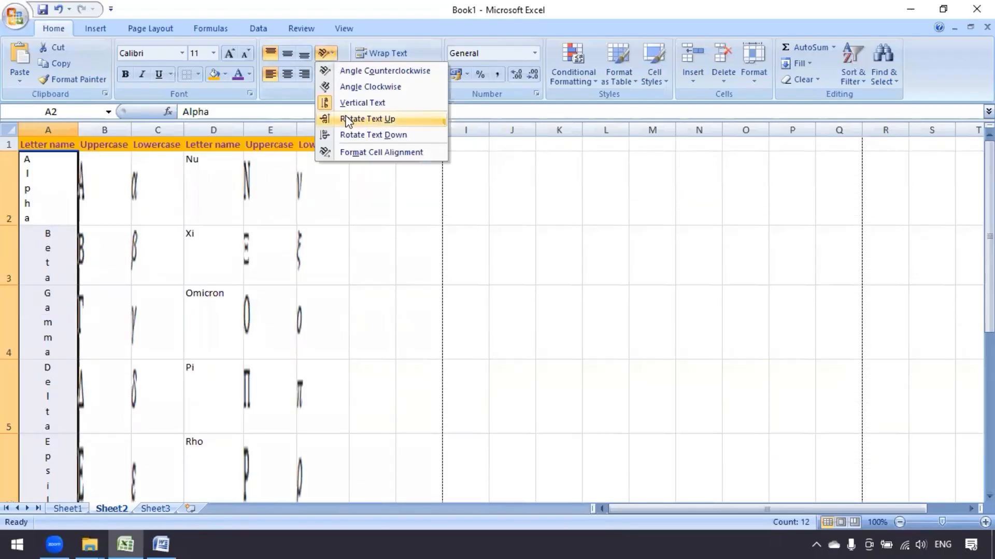
pyautogui.click(346, 120)
pyautogui.click(327, 52)
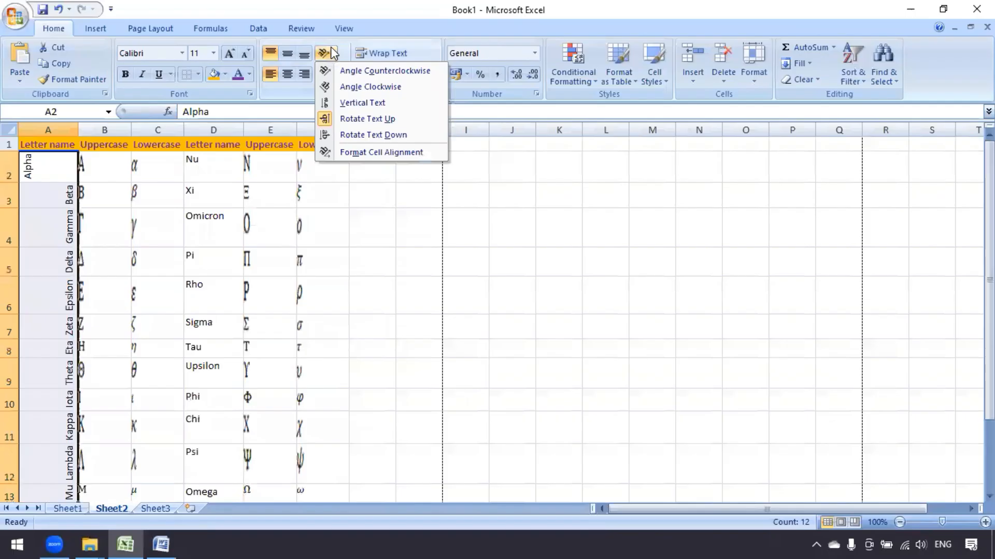
pyautogui.click(350, 136)
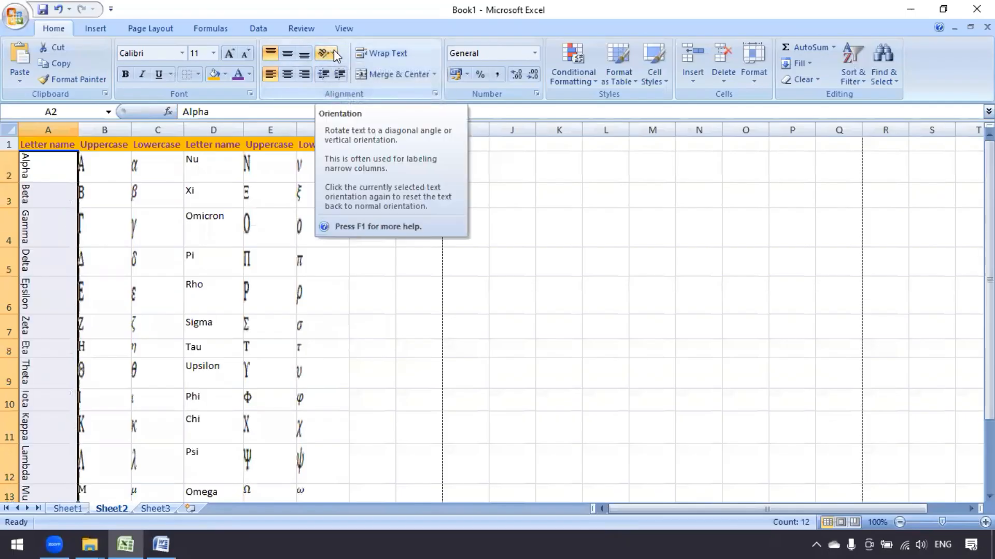
# Turn off Rotate Text Down for A2:A13 to reset the letter names to normal horizontal orientation
pyautogui.click(327, 51)
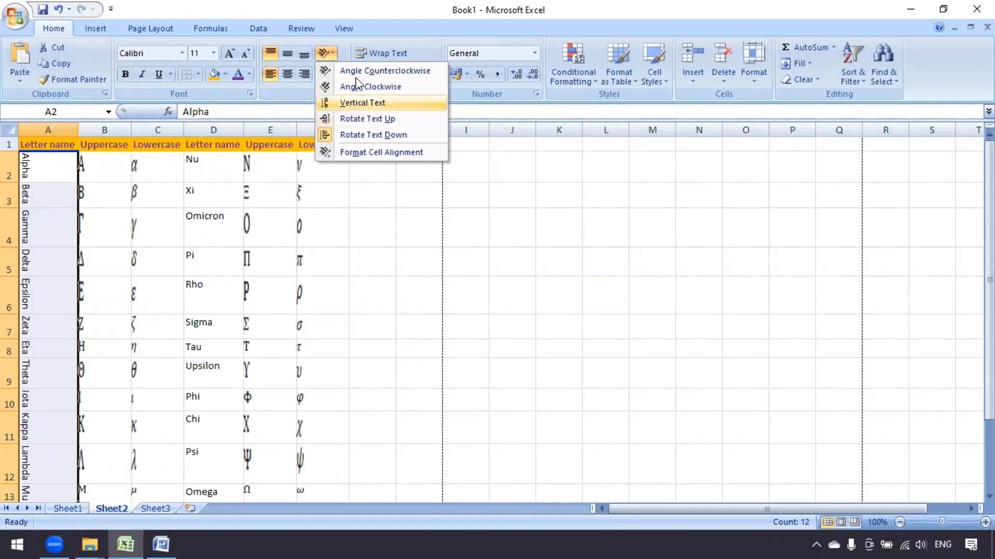
pyautogui.click(363, 134)
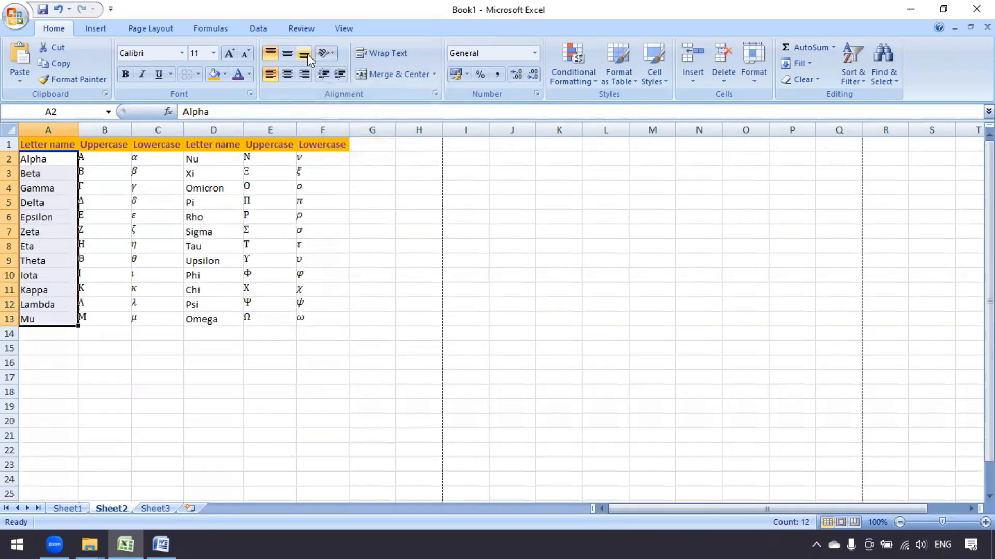
pyautogui.click(334, 53)
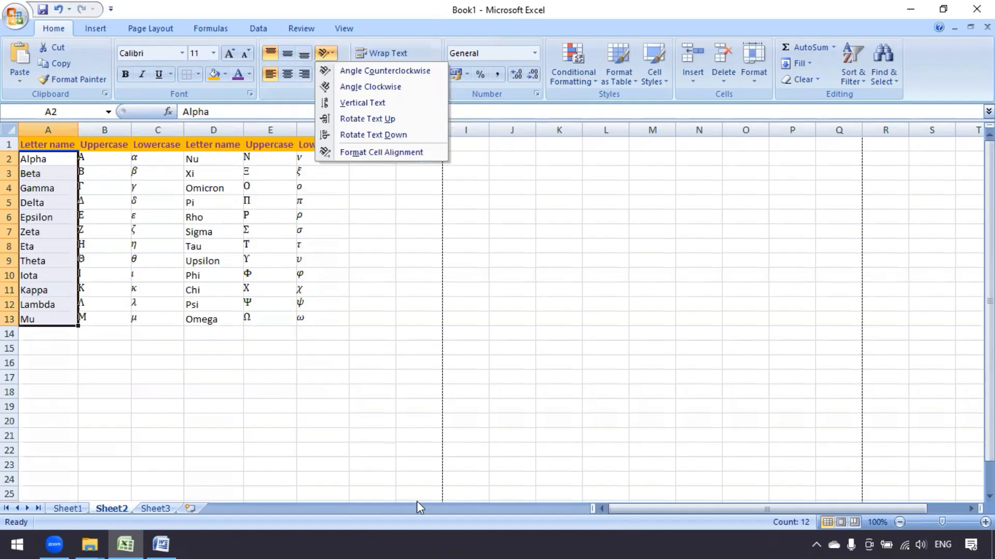
pyautogui.click(352, 217)
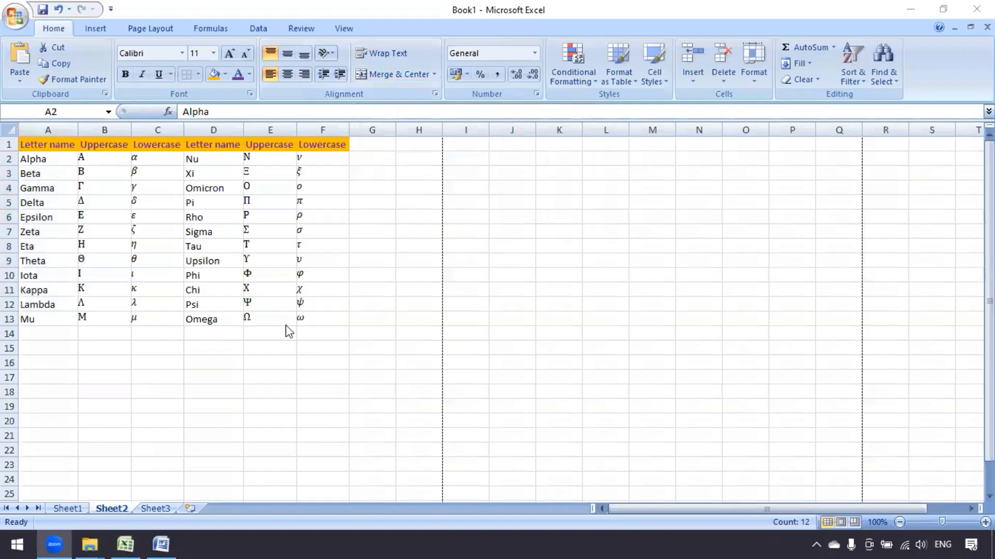
# Zoom in on the table to 175% and go through the header cells from A1 to F1
pyautogui.keyDown('ctrl'); pyautogui.scroll(5, 238, 336); pyautogui.keyUp('ctrl')
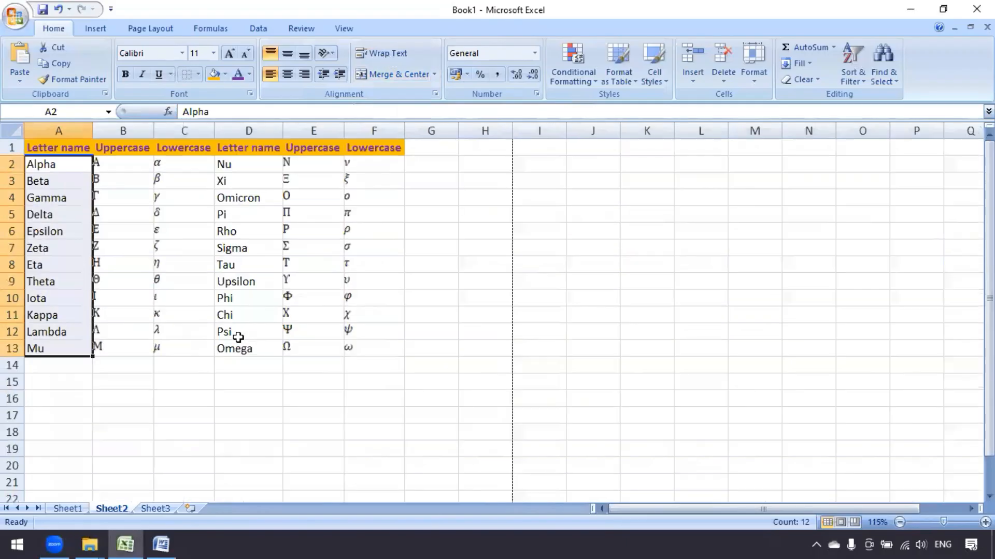
pyautogui.click(266, 306)
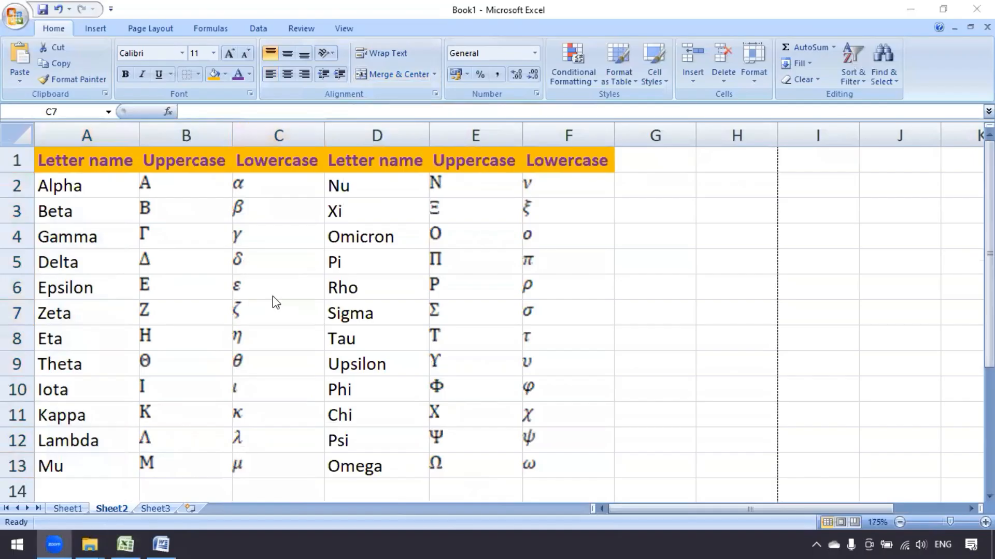
pyautogui.click(86, 164)
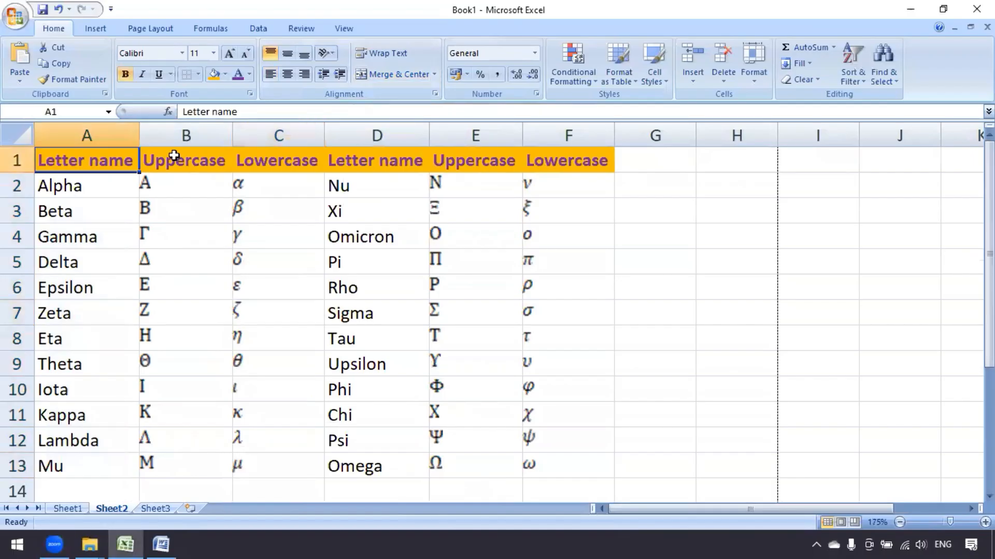
pyautogui.click(171, 160)
pyautogui.click(322, 160)
pyautogui.click(525, 161)
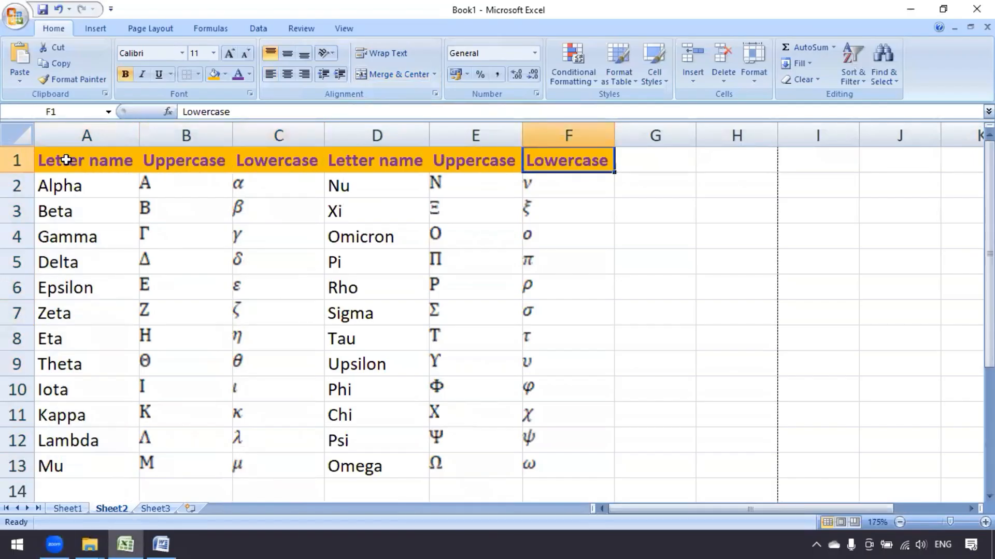
# Try a narrower column A and restore its width, then narrow columns A through F until their row 1 headers no longer fit
pyautogui.moveTo(139, 135); pyautogui.dragTo(108, 134)
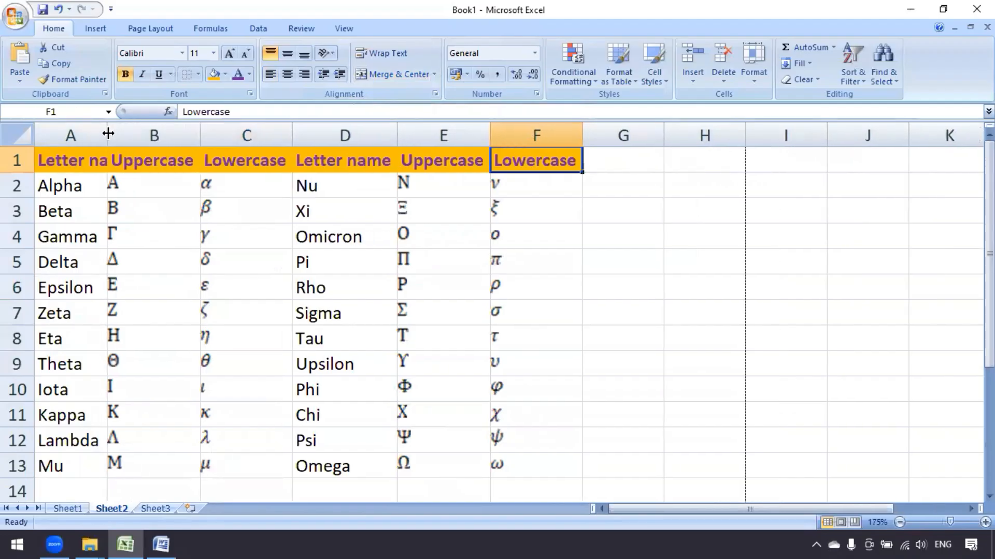
pyautogui.doubleClick(108, 133)
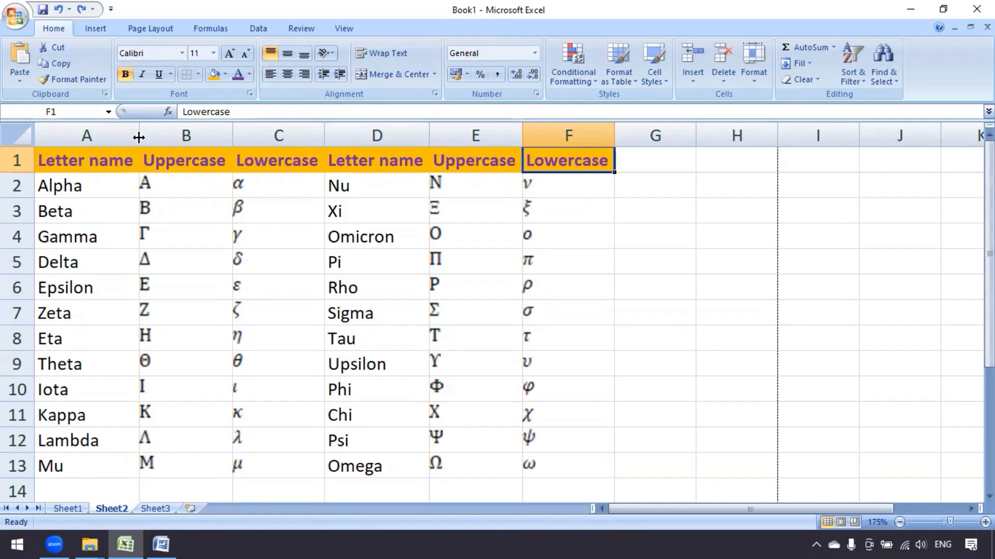
pyautogui.moveTo(138, 137); pyautogui.dragTo(104, 137)
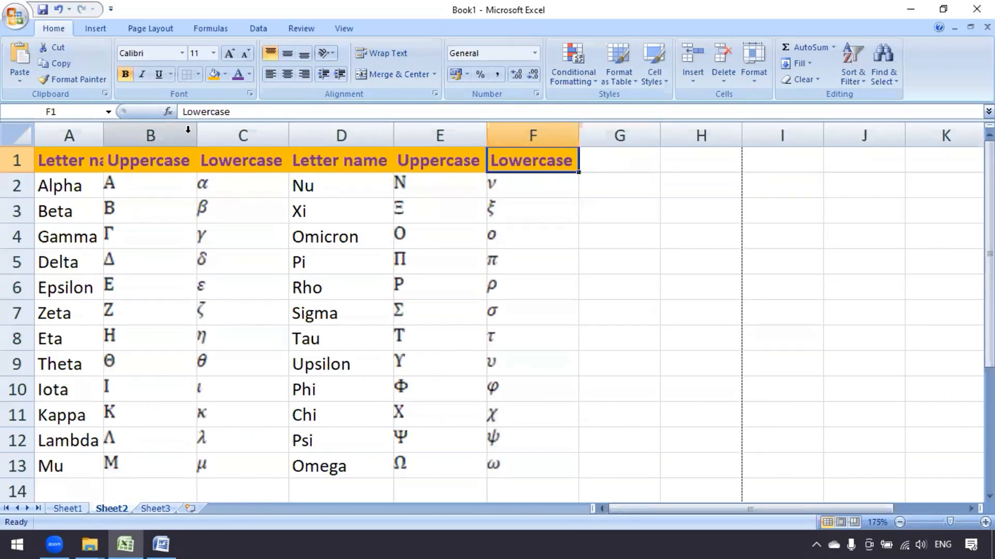
pyautogui.moveTo(197, 133); pyautogui.dragTo(165, 134)
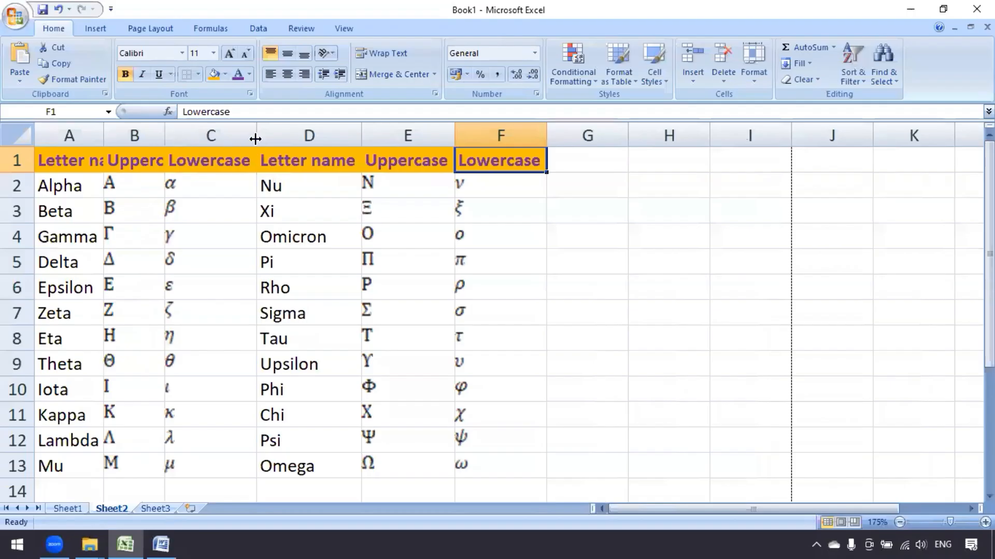
pyautogui.moveTo(255, 134); pyautogui.dragTo(223, 135)
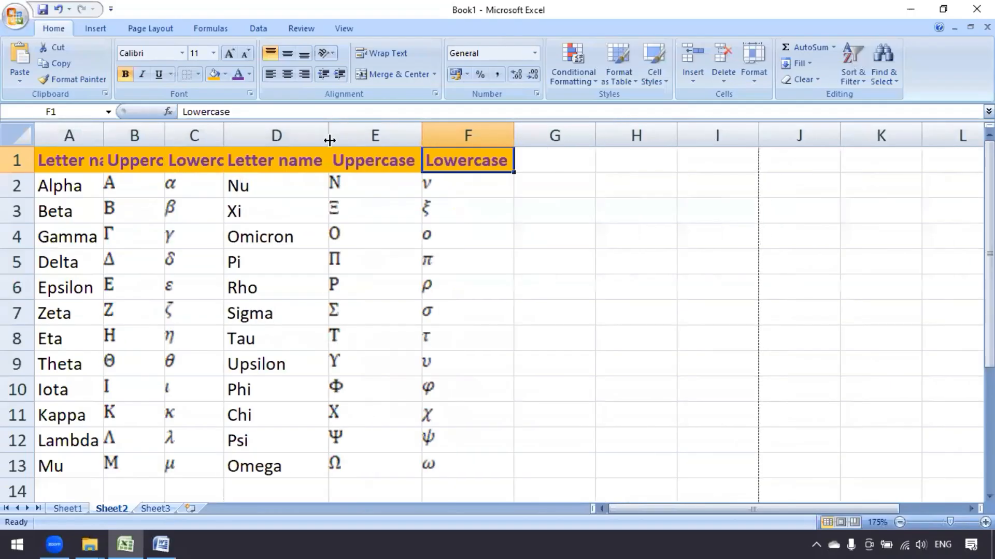
pyautogui.moveTo(330, 134); pyautogui.dragTo(299, 134)
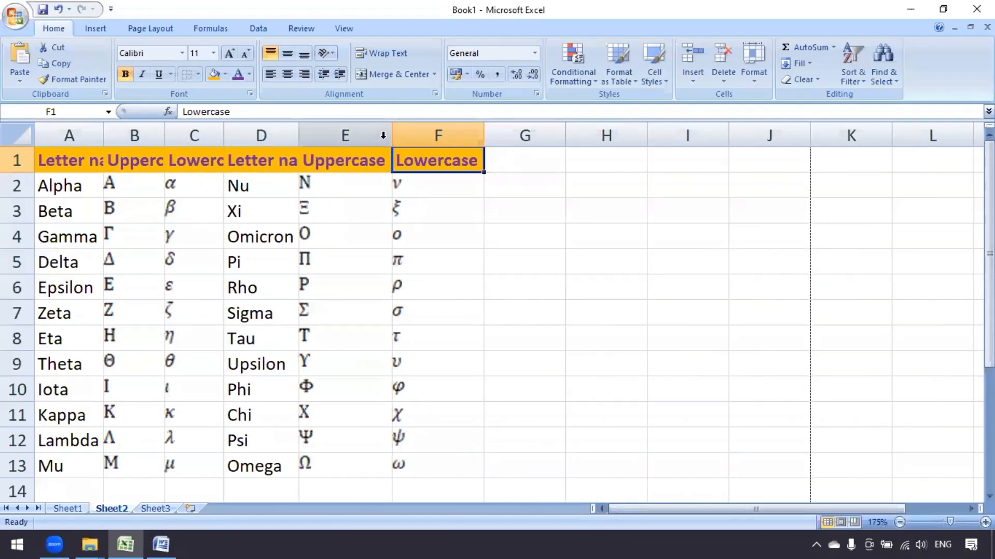
pyautogui.moveTo(391, 134); pyautogui.dragTo(361, 133)
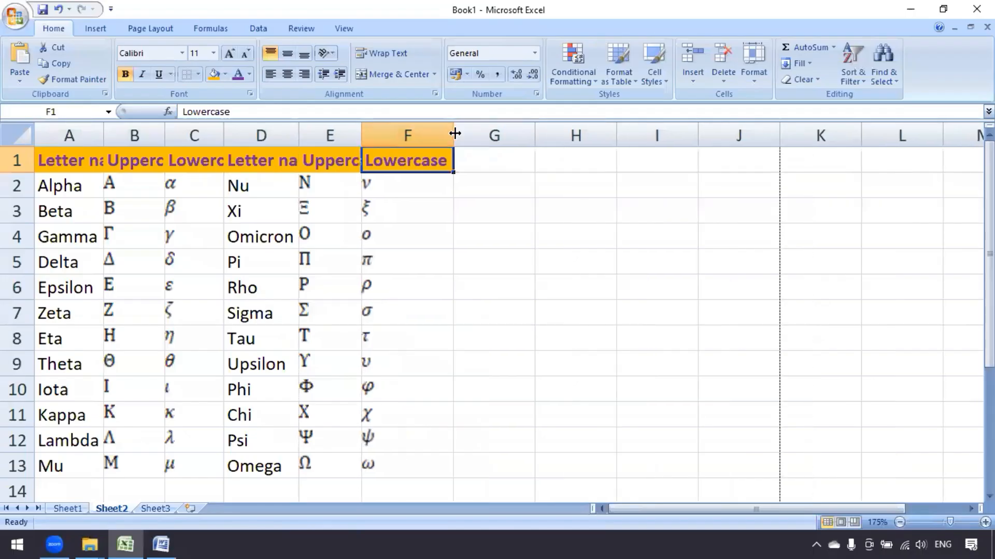
pyautogui.moveTo(454, 132); pyautogui.dragTo(416, 134)
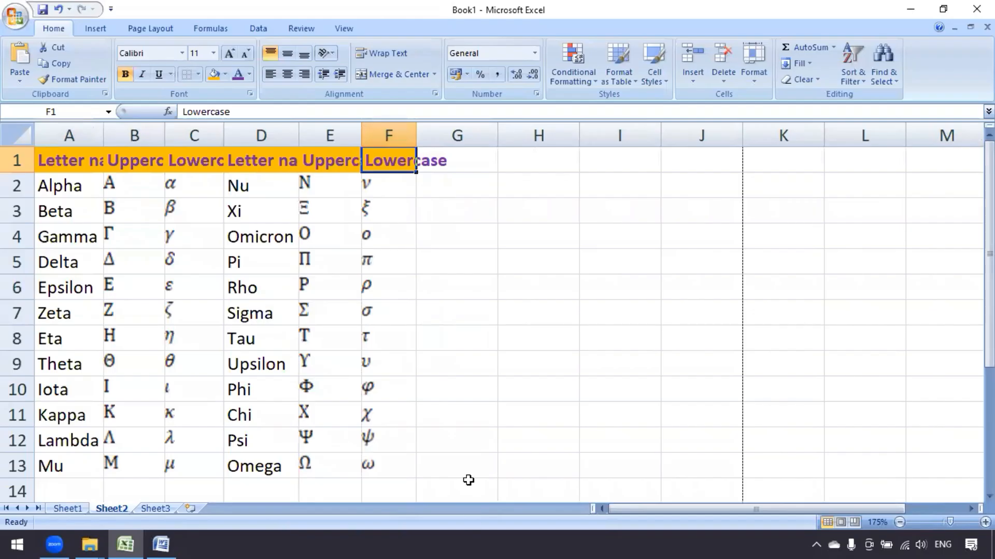
# Highlight the full contents of header cell A1 to read its cut-off text
pyautogui.click(228, 266)
pyautogui.click(81, 163)
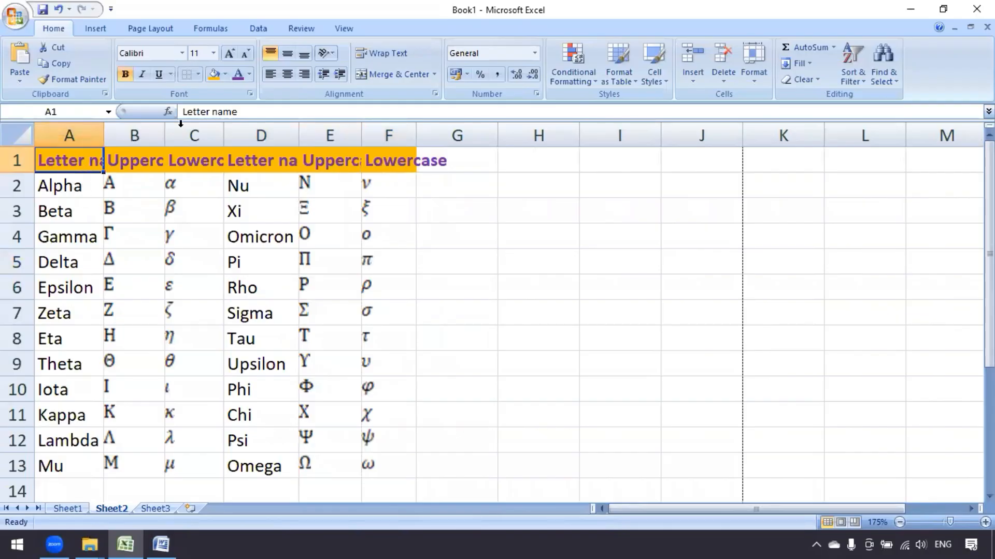
pyautogui.moveTo(183, 112); pyautogui.dragTo(269, 112)
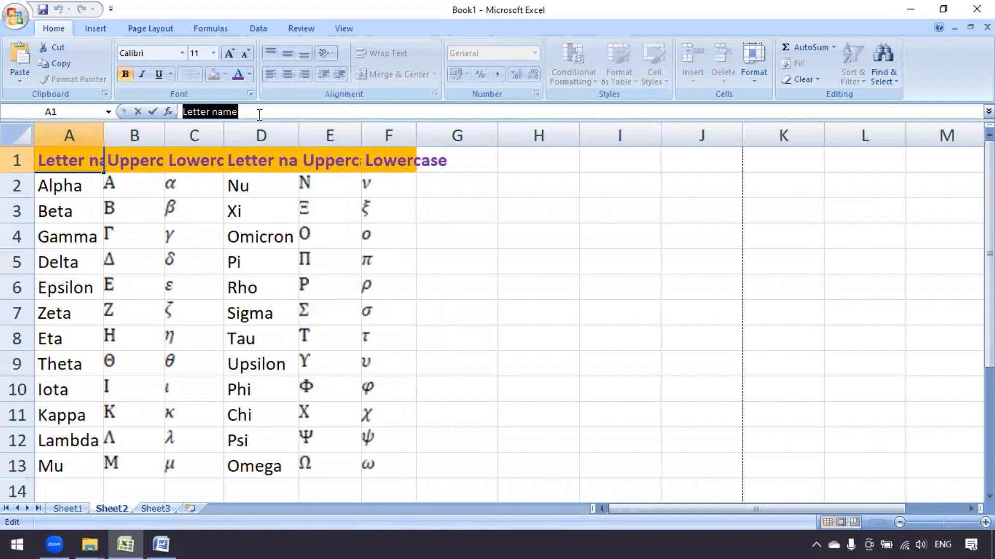
# Check the full text of the row 1 header cells A1, B1 and C1
pyautogui.click(206, 244)
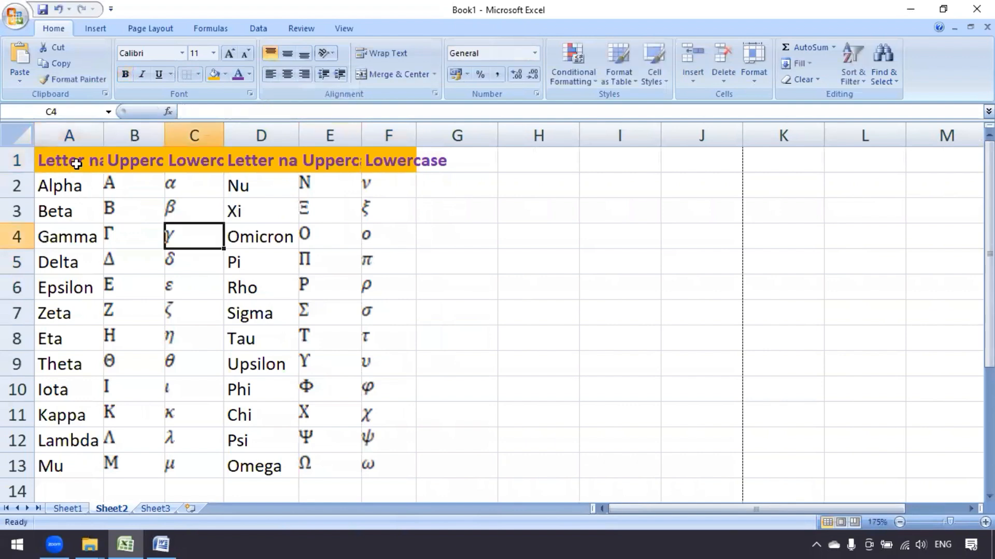
pyautogui.click(77, 163)
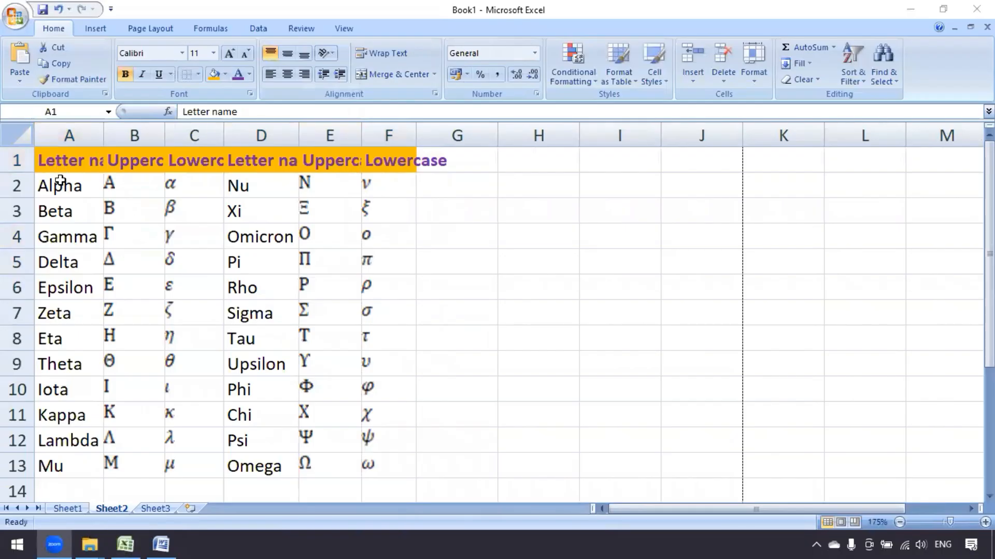
pyautogui.click(73, 170)
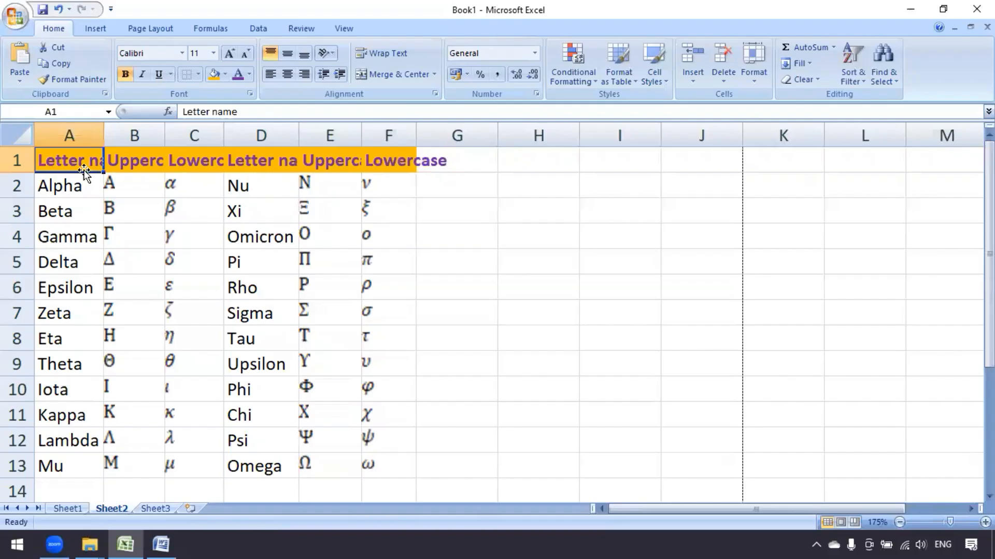
pyautogui.click(127, 164)
pyautogui.click(206, 164)
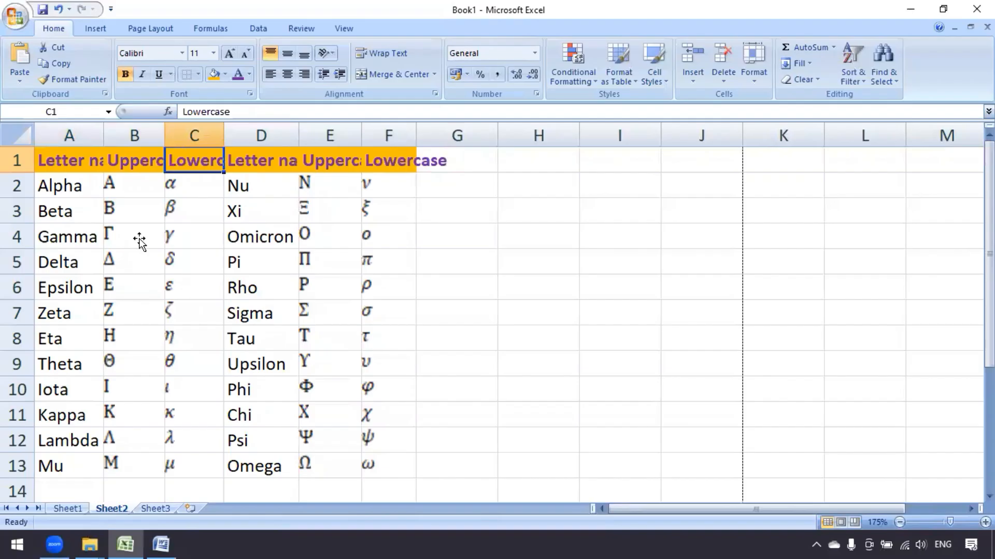
pyautogui.click(113, 322)
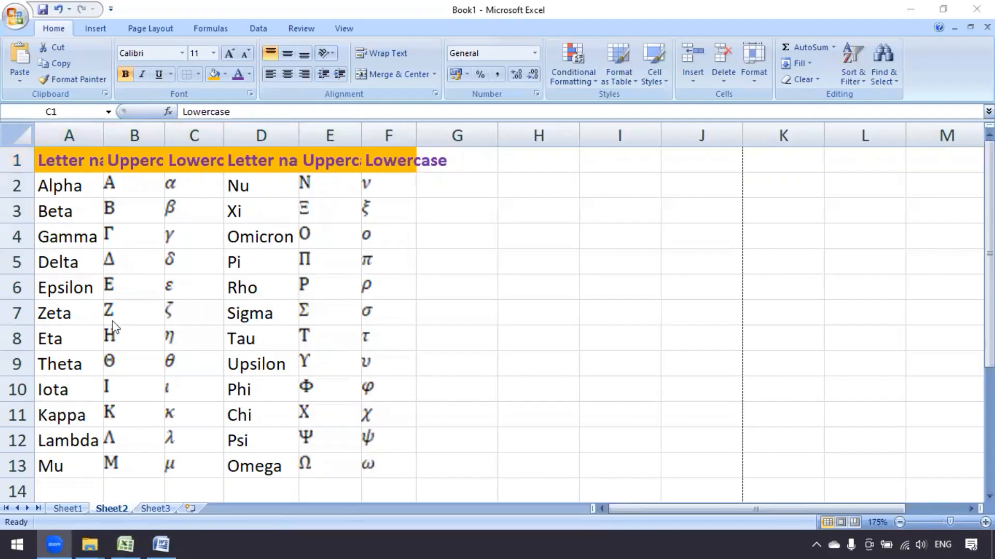
pyautogui.click(137, 187)
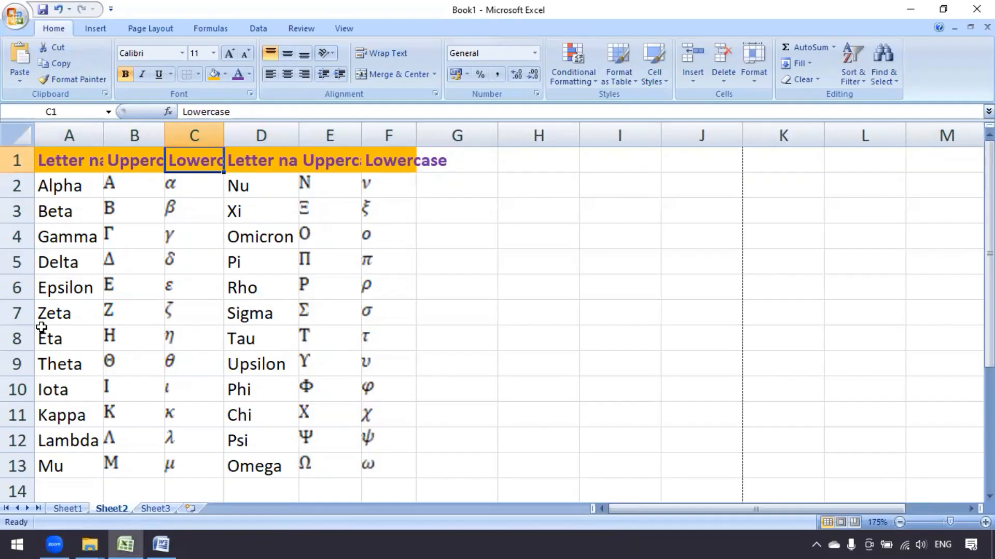
# Wrap the text in the header cells A1:F1 so the headings fit their columns
pyautogui.moveTo(52, 161); pyautogui.dragTo(396, 165)
pyautogui.click(392, 55)
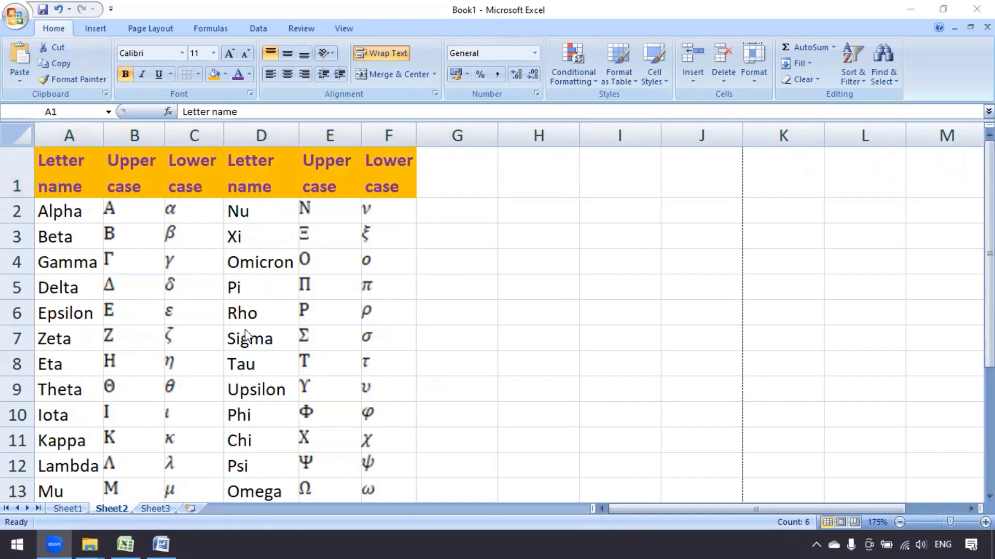
pyautogui.click(58, 175)
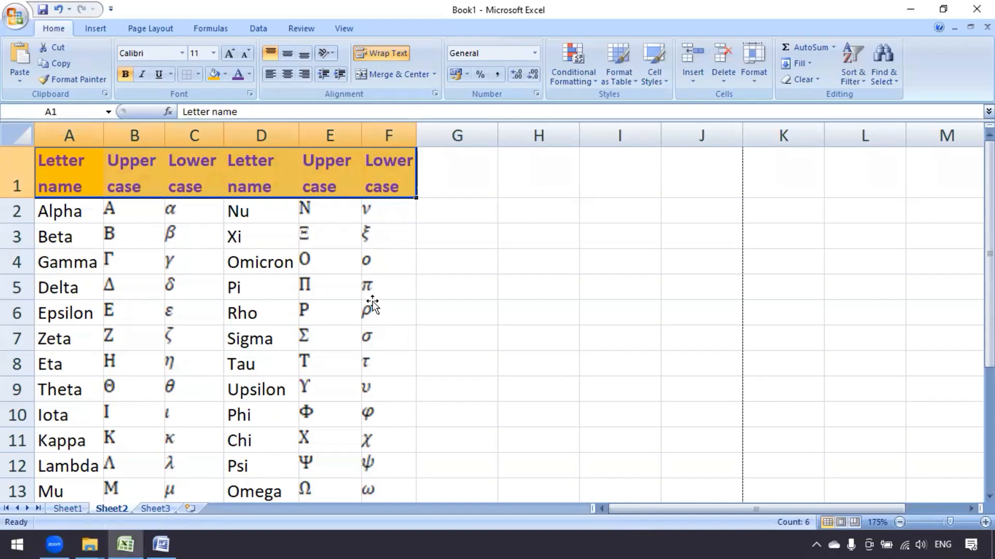
pyautogui.click(329, 309)
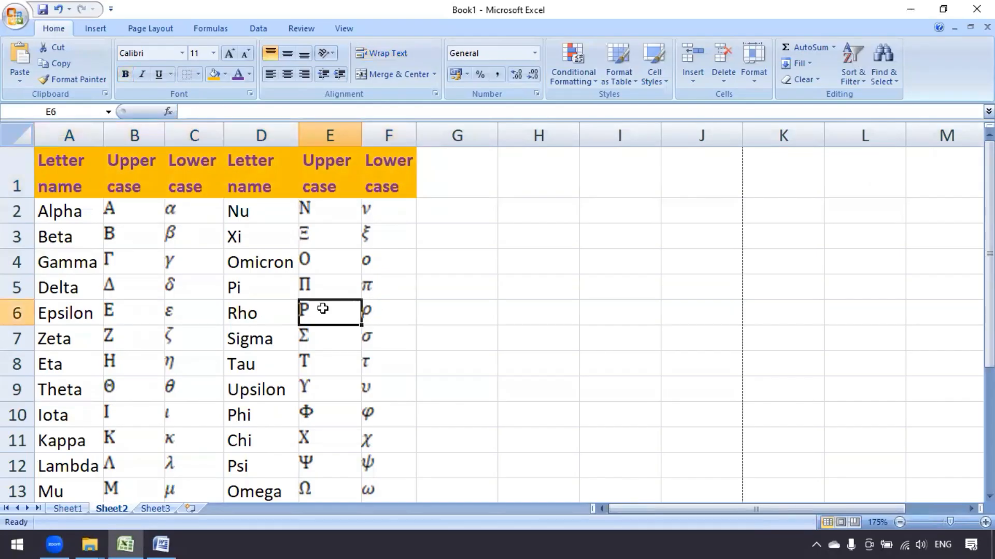
# Turn text wrapping off for the header cells A1:F1 and switch it back on
pyautogui.moveTo(52, 168); pyautogui.dragTo(412, 185)
pyautogui.click(385, 57)
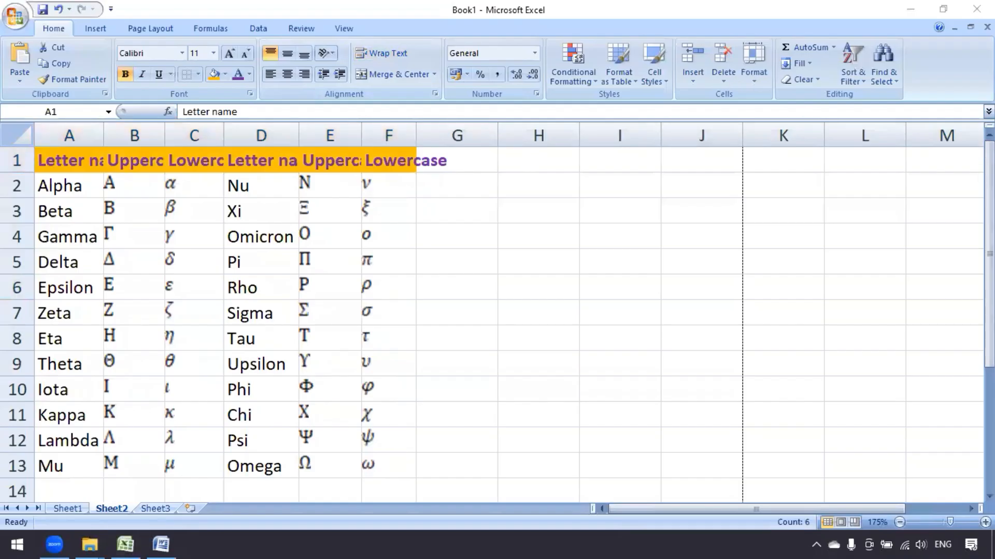
pyautogui.click(281, 172)
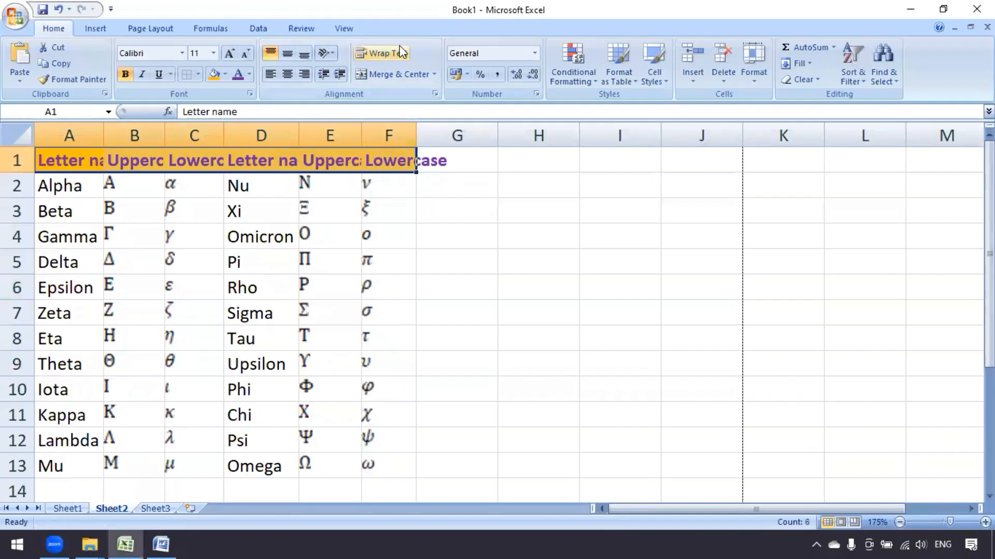
pyautogui.click(393, 53)
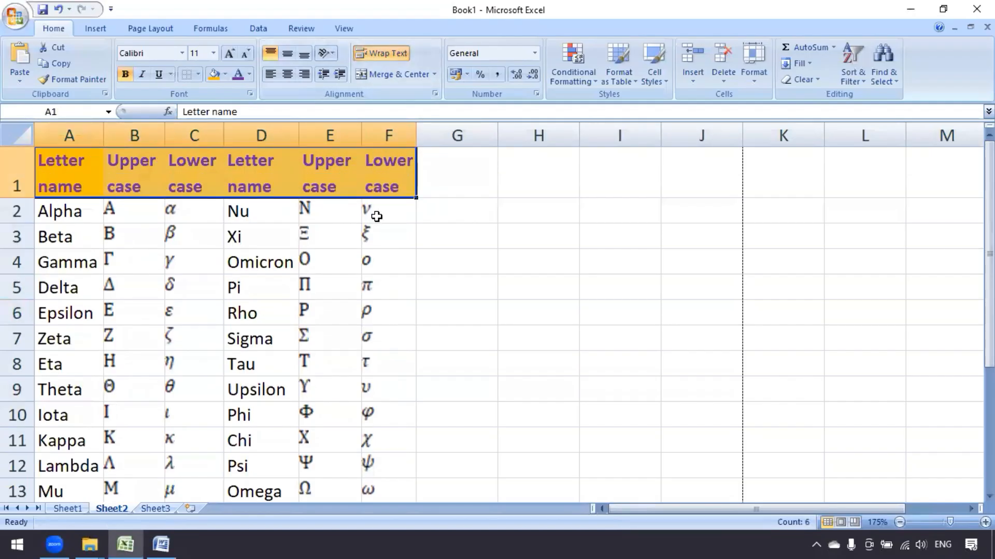
pyautogui.click(293, 400)
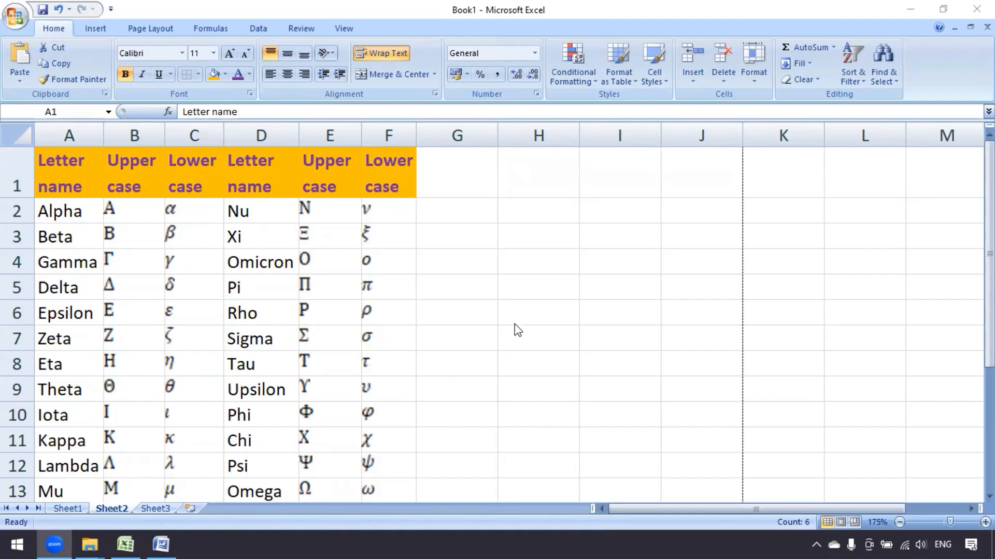
pyautogui.click(437, 75)
pyautogui.click(436, 74)
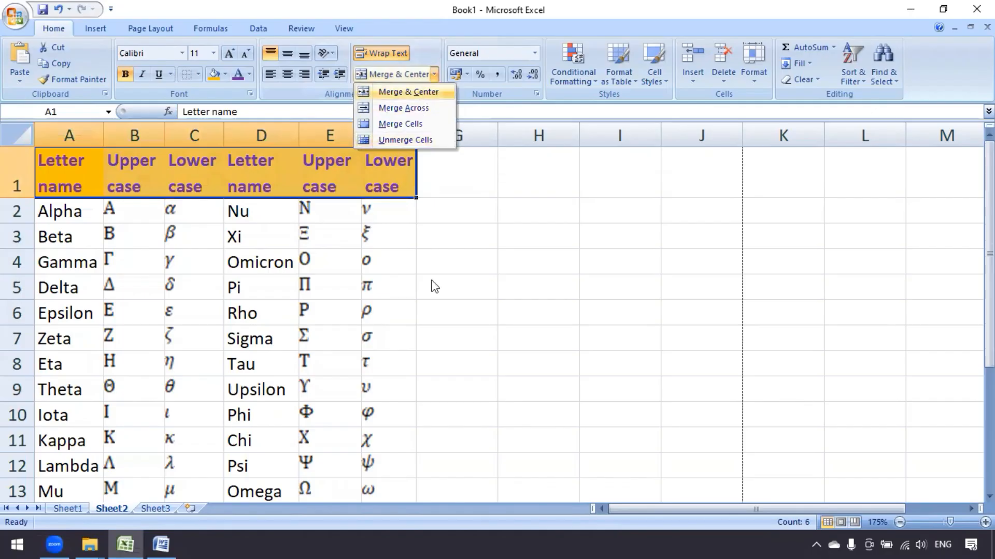
pyautogui.click(500, 381)
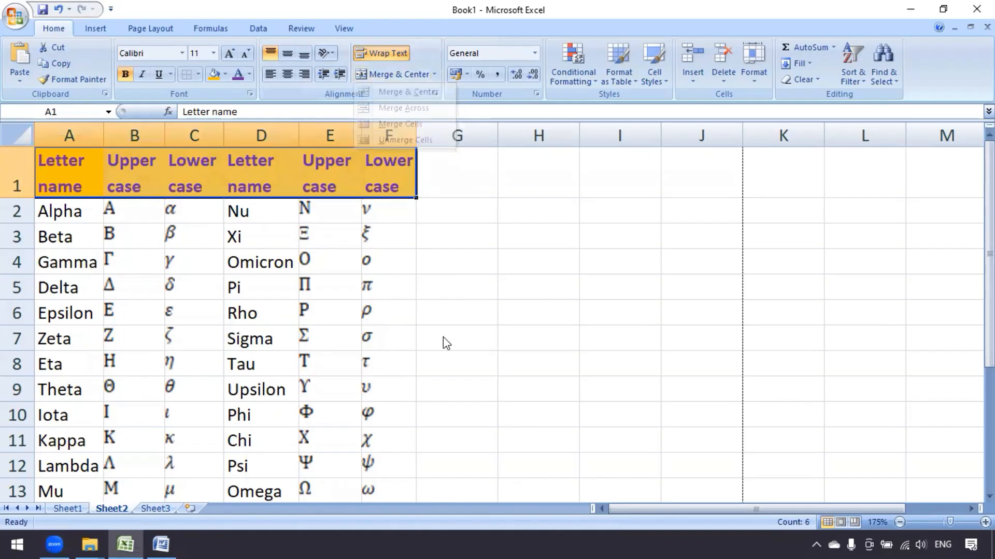
pyautogui.scroll(-1, 443, 337)
pyautogui.scroll(1, 388, 386)
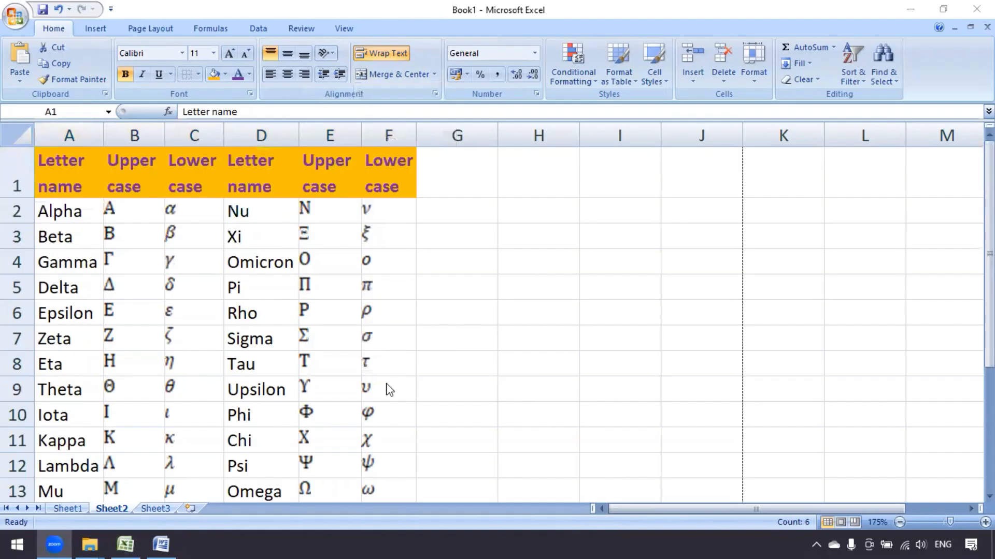
# On Sheet3, merge and center the cell range A1:D5
pyautogui.click(172, 507)
pyautogui.keyDown('ctrl'); pyautogui.scroll(6, 297, 335); pyautogui.keyUp('ctrl')
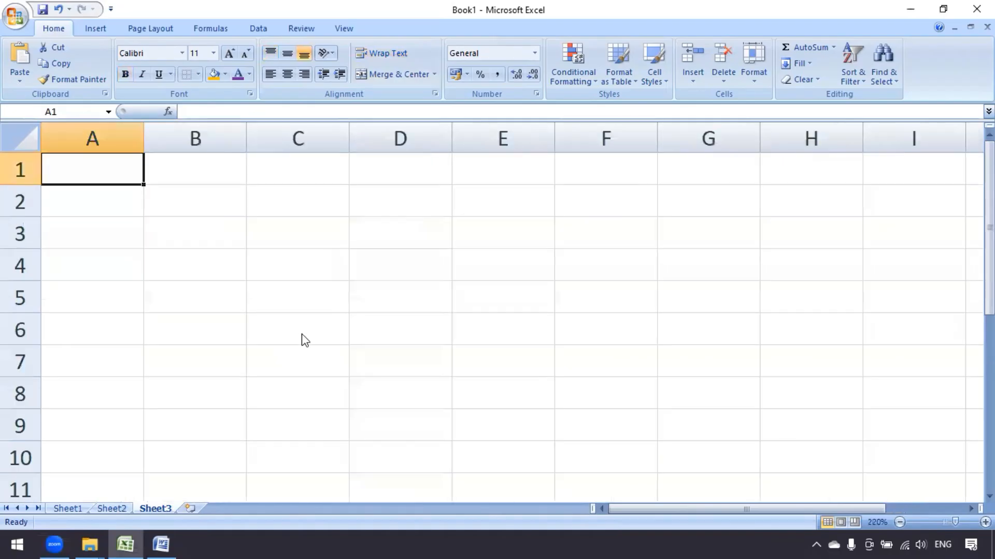
pyautogui.click(252, 333)
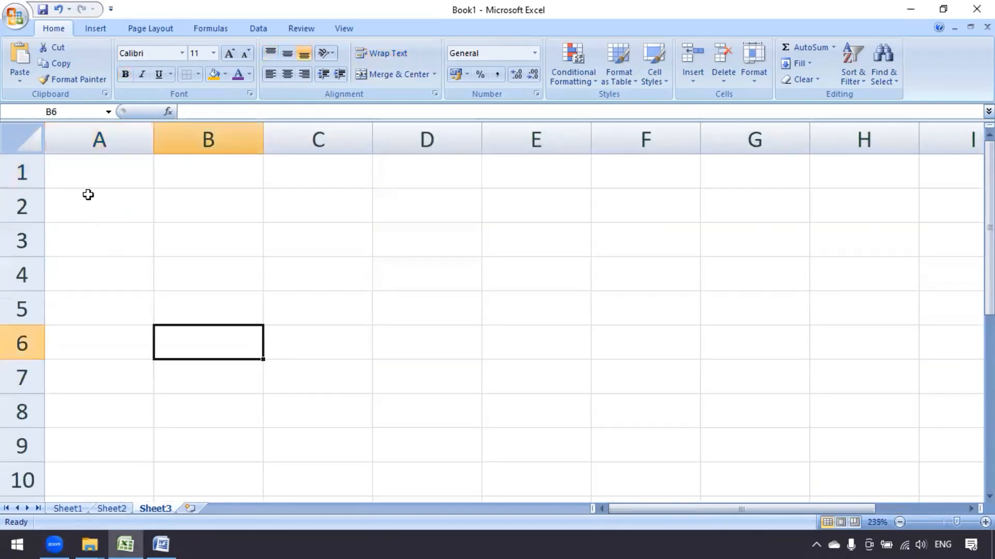
pyautogui.moveTo(97, 173); pyautogui.dragTo(387, 305)
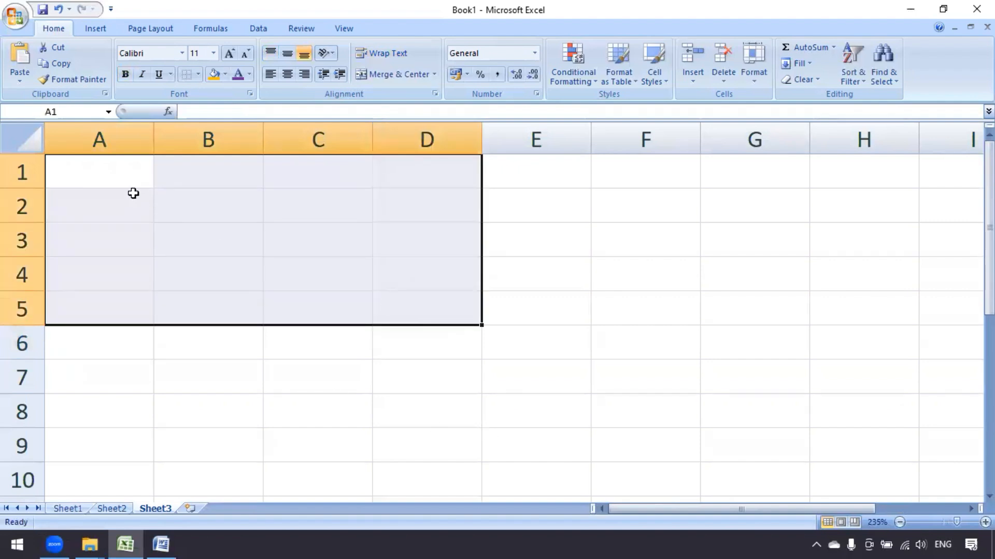
pyautogui.click(425, 309)
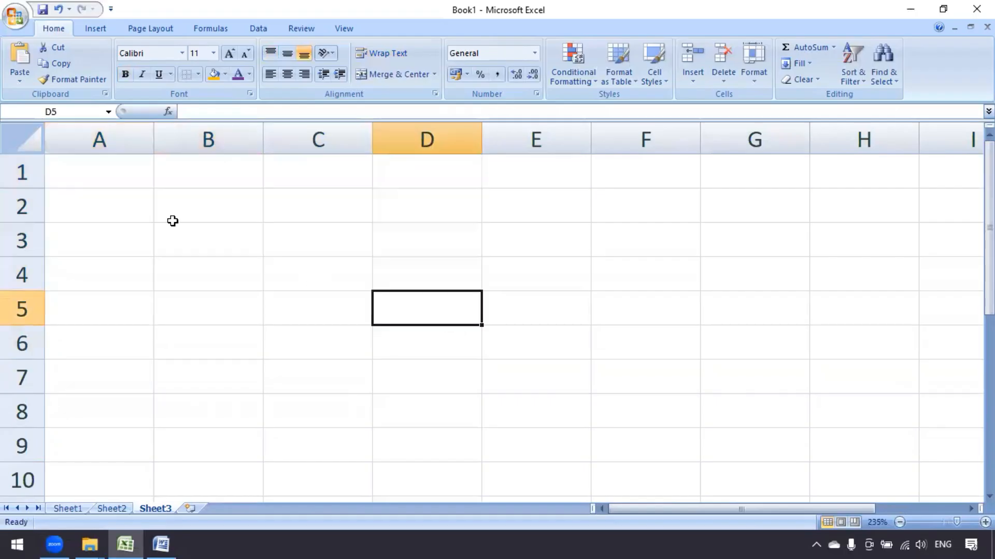
pyautogui.moveTo(102, 169); pyautogui.dragTo(445, 312)
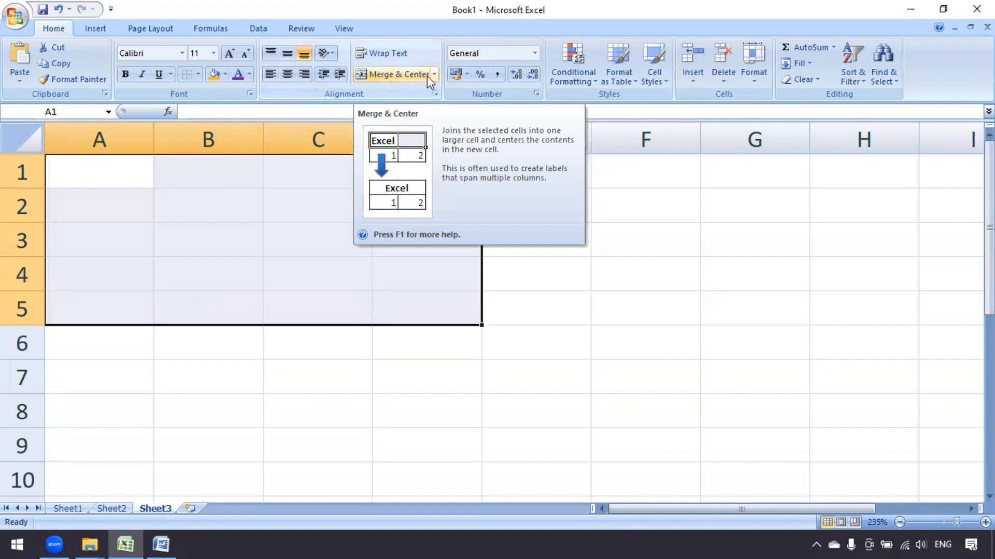
pyautogui.click(400, 76)
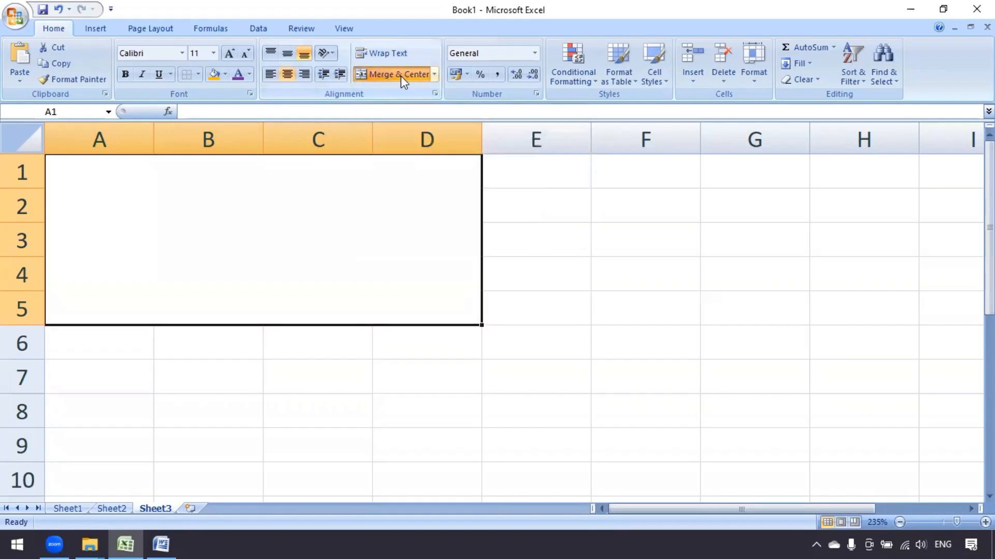
# Compare the merged block A1:D5 with the single cells below it and in column E
pyautogui.click(325, 392)
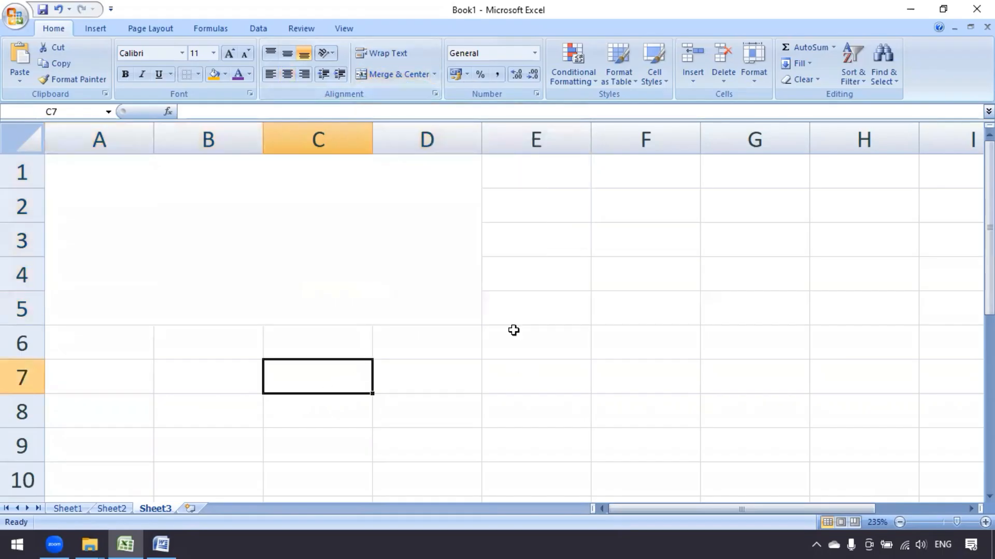
pyautogui.click(523, 176)
pyautogui.click(525, 215)
pyautogui.click(525, 294)
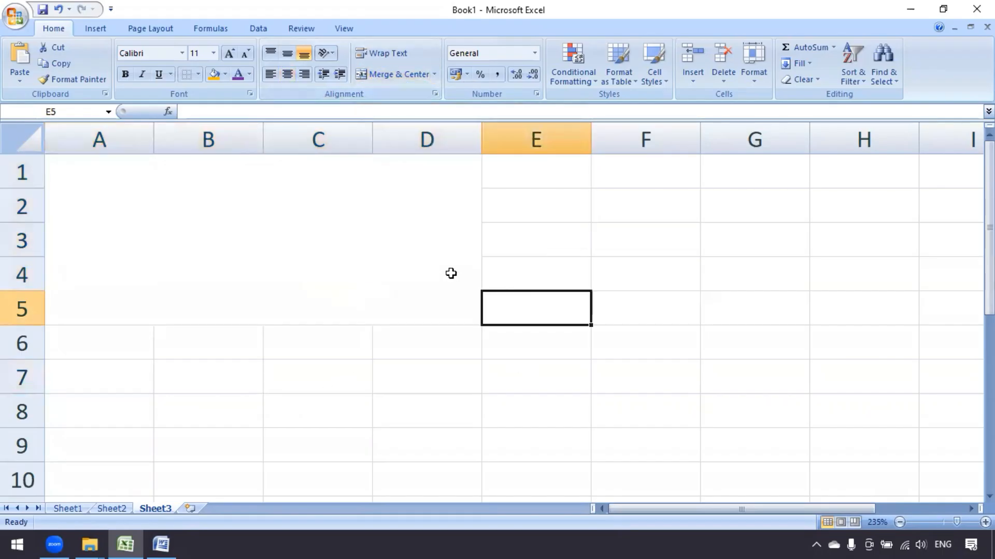
pyautogui.click(451, 273)
pyautogui.click(537, 268)
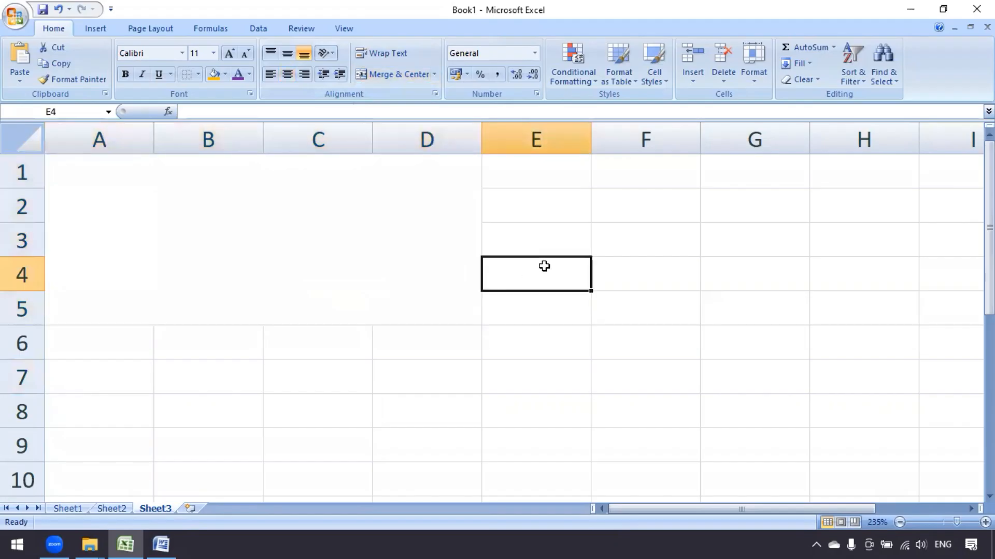
# Enter OMITEC COMPUTER INSTITUTE in the merged cell A1:D5
pyautogui.click(371, 244)
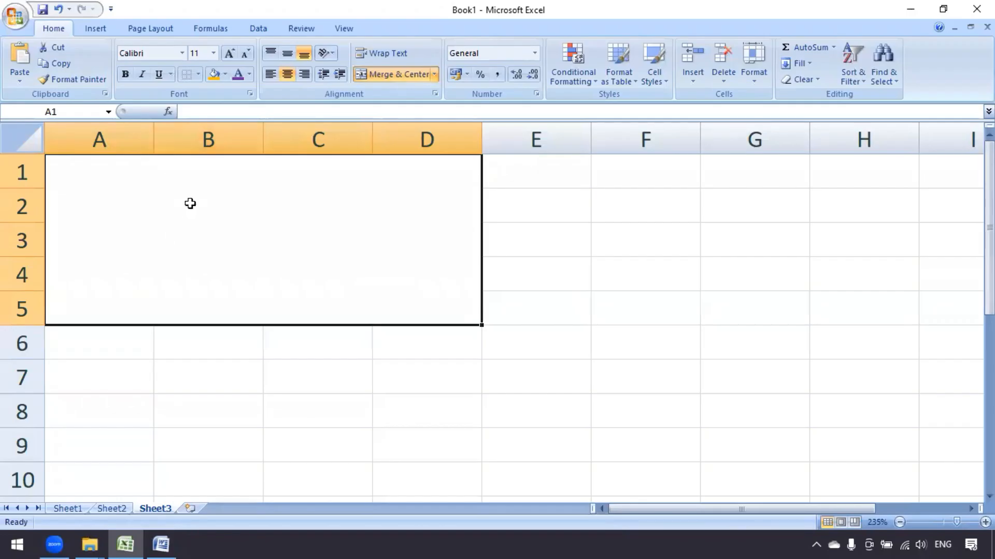
pyautogui.write('d')
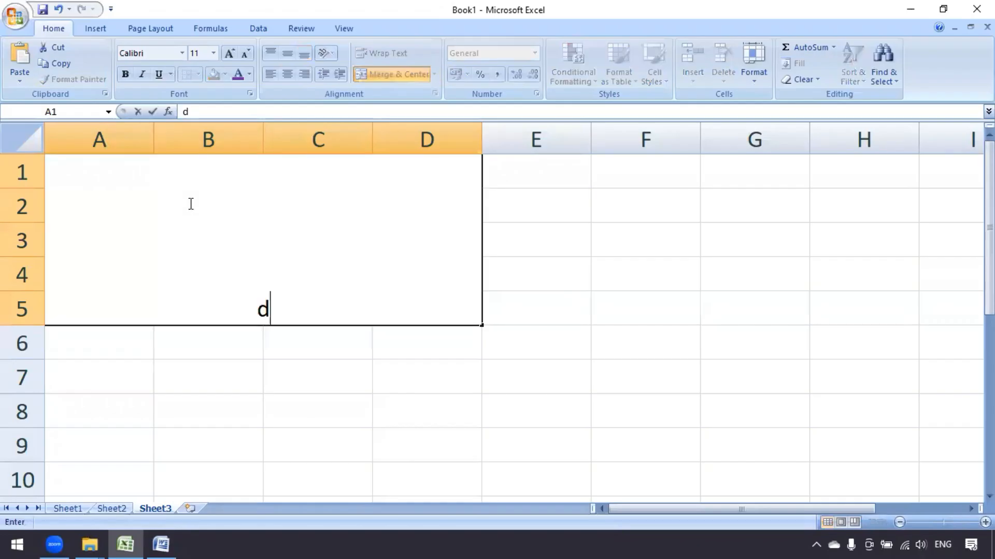
pyautogui.press('BackSpace')
pyautogui.write('OMITEC C')
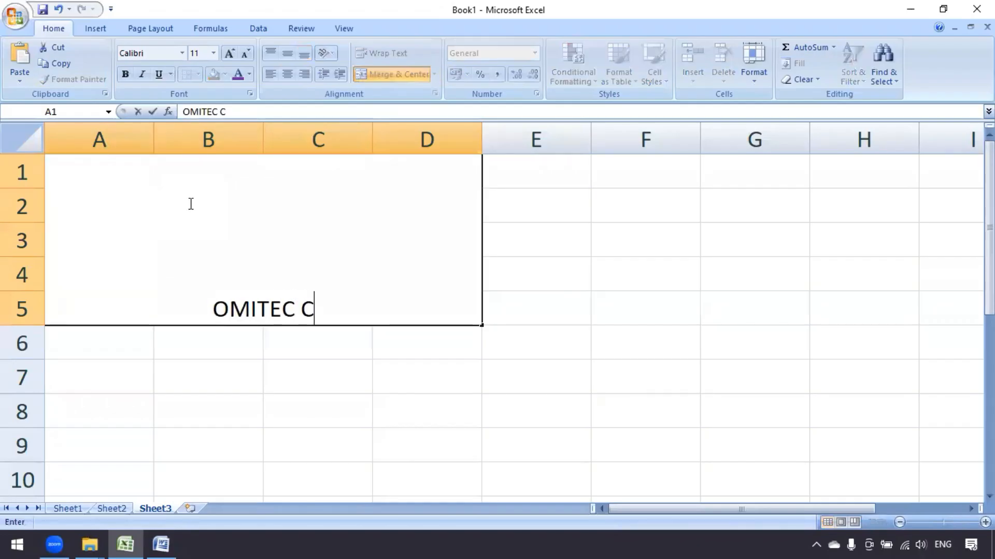
pyautogui.write('OMPUTER I')
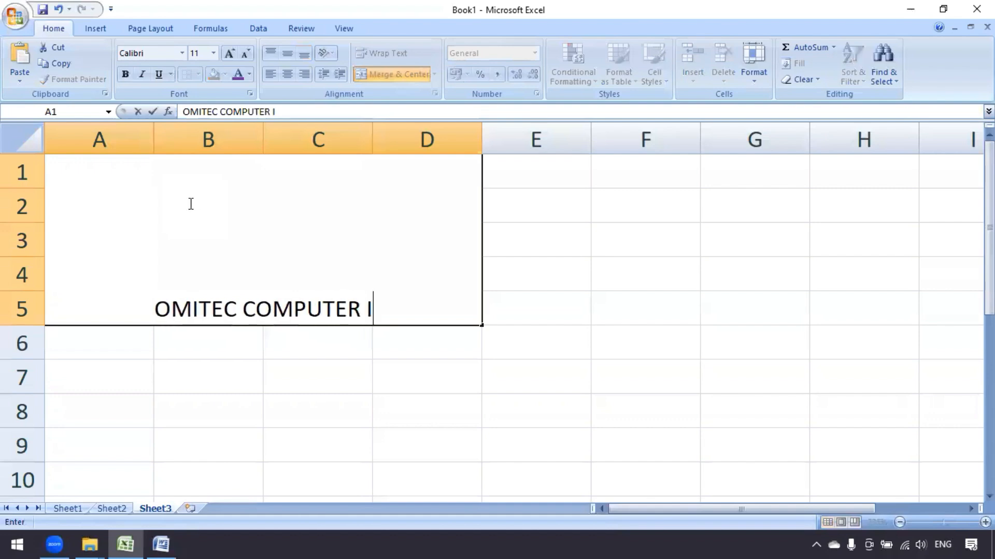
pyautogui.write('NSTIT')
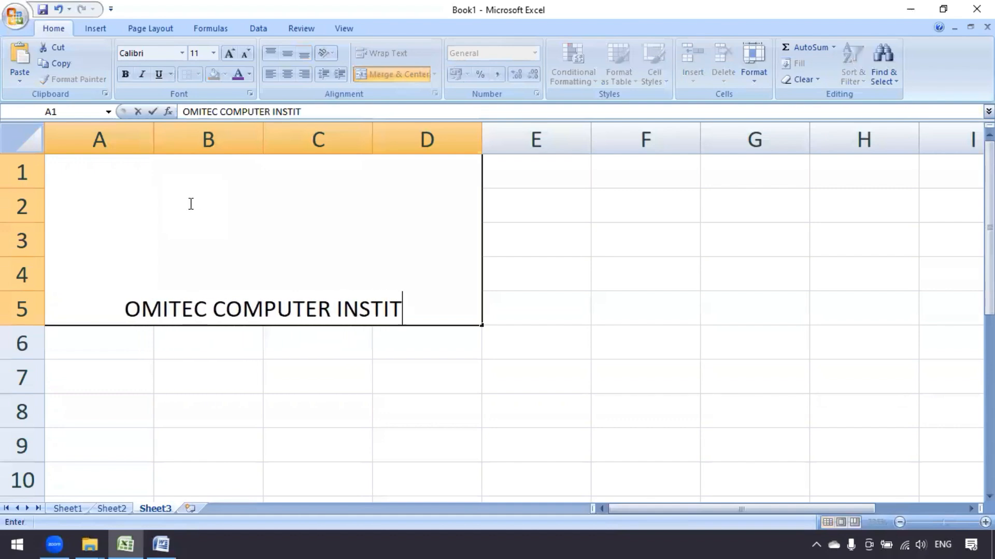
pyautogui.write('UTE')
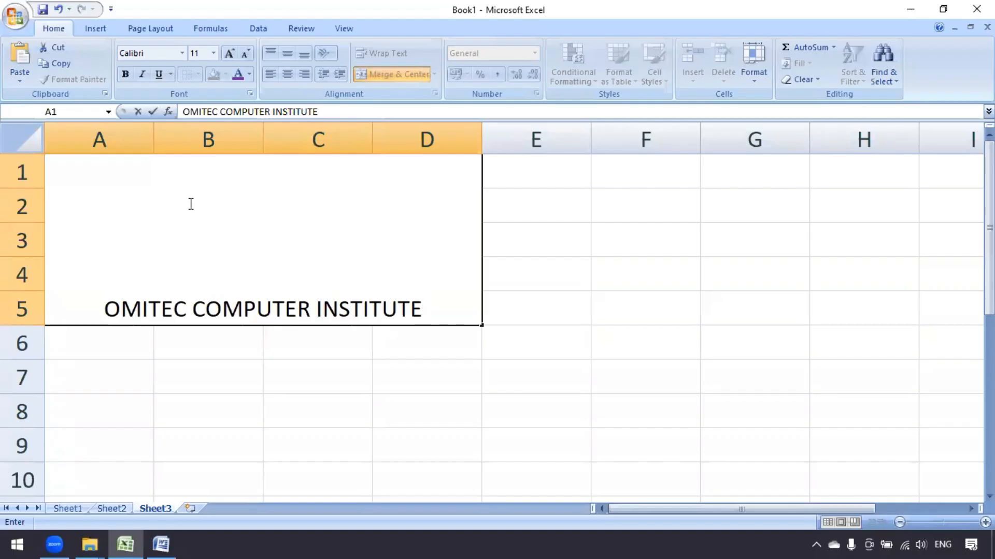
pyautogui.press('Return')
pyautogui.click(240, 222)
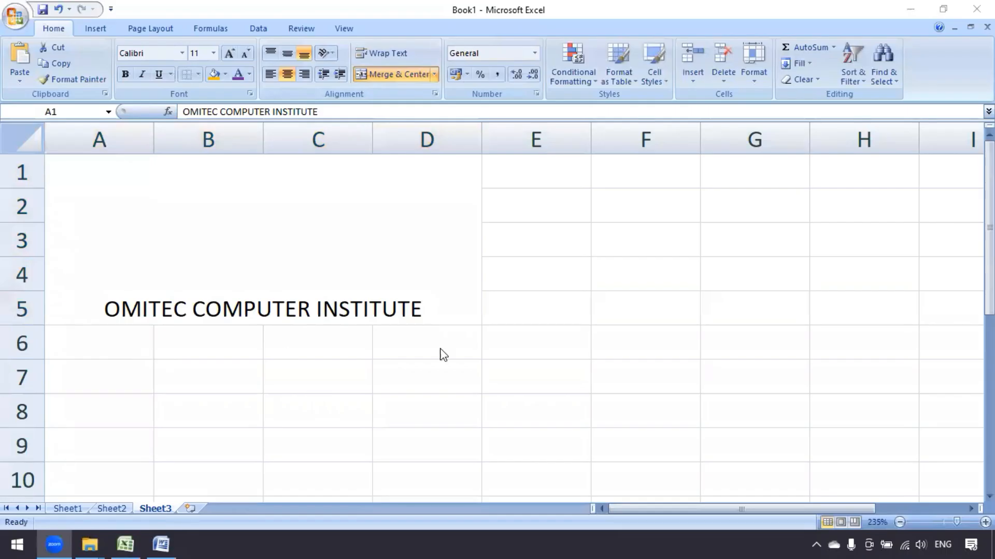
# Enter a person's first name in cell E5, beside the merged block
pyautogui.click(543, 313)
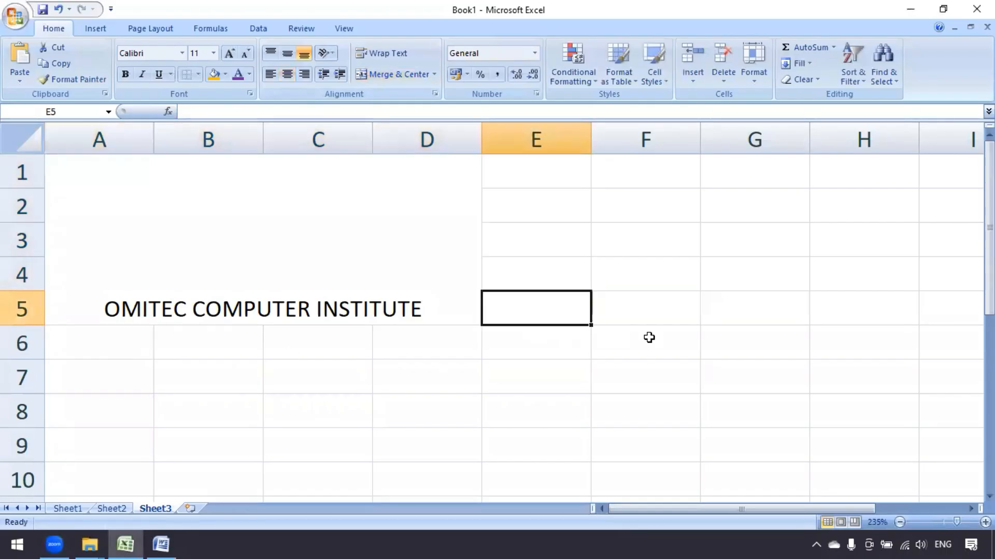
pyautogui.write('Ajay')
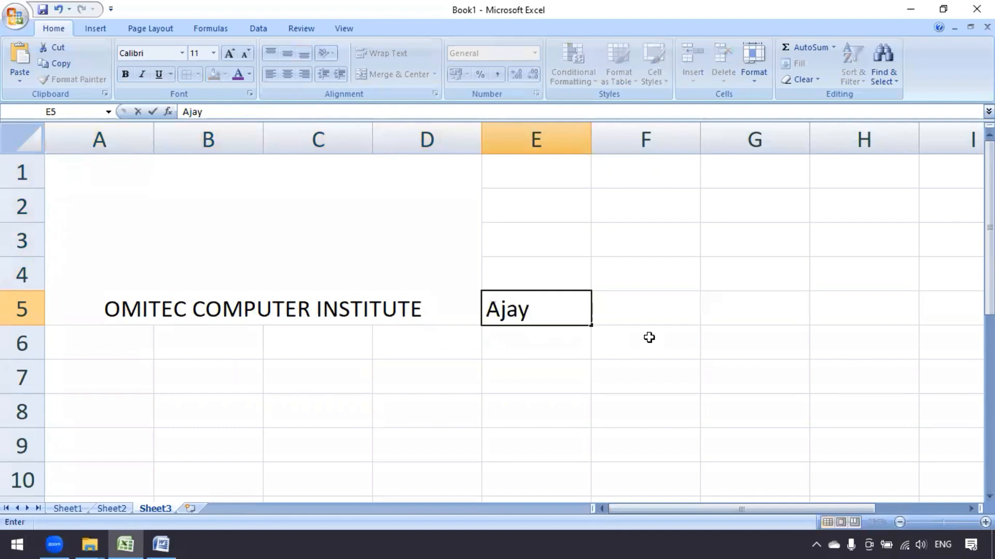
pyautogui.press('Return')
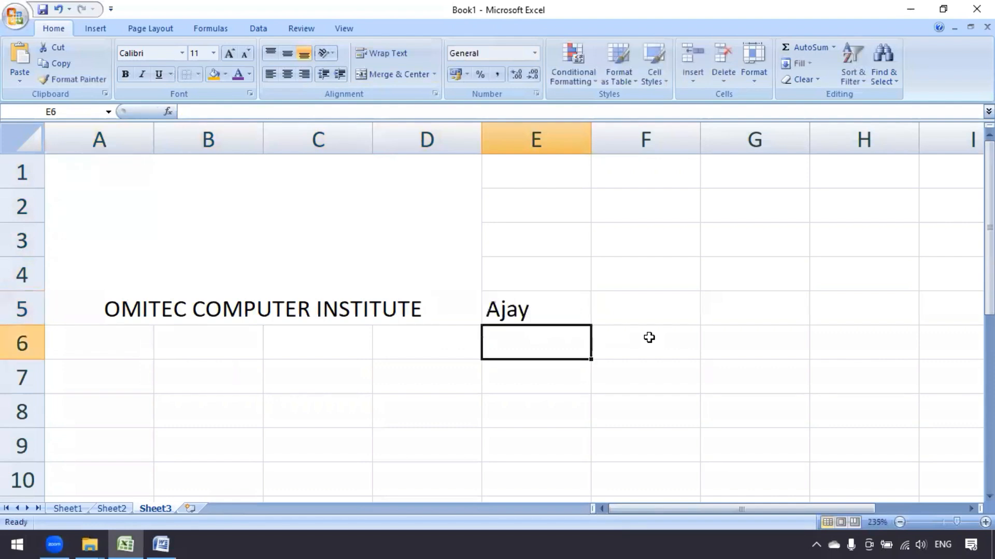
# Clear the first name from cell E5 and enter it in cell F5 instead
pyautogui.click(555, 317)
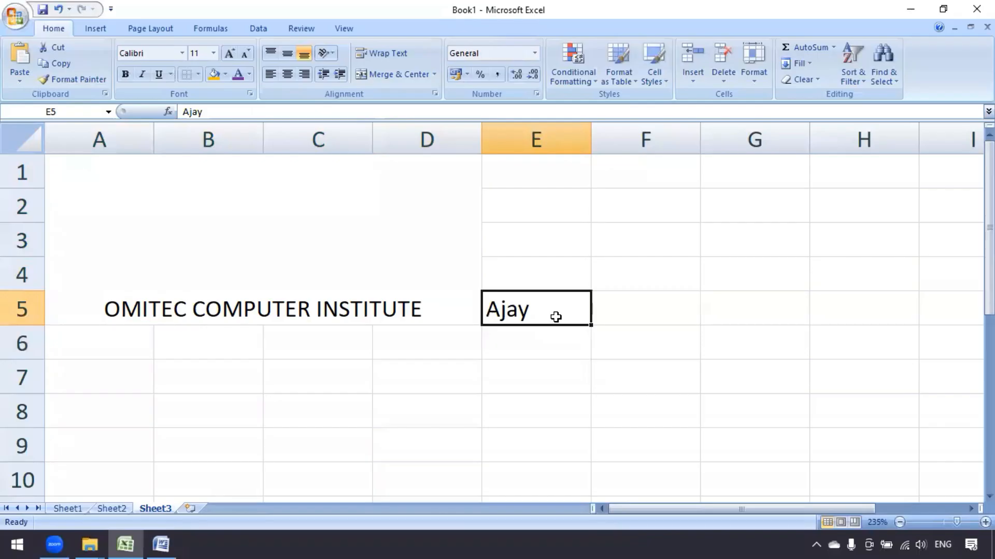
pyautogui.press('Delete')
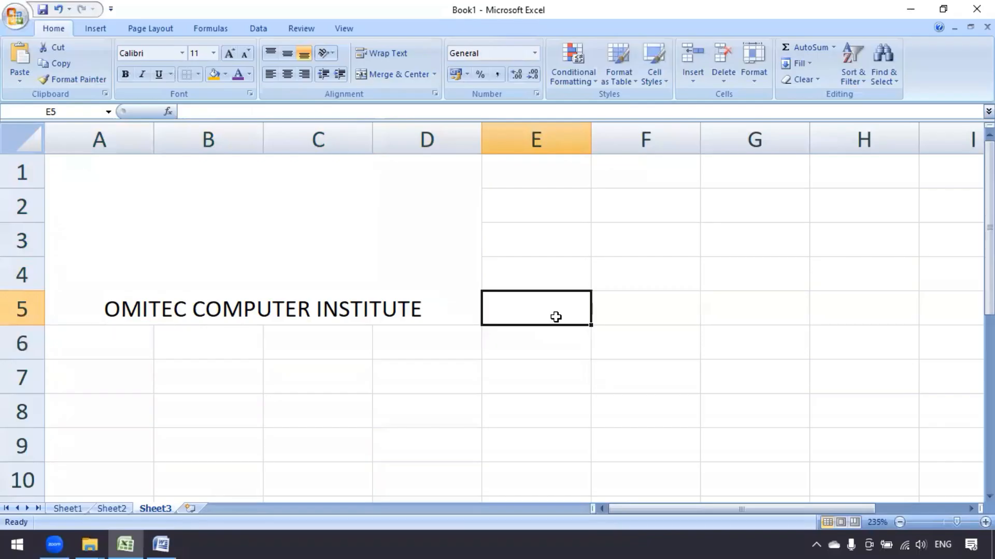
pyautogui.click(665, 308)
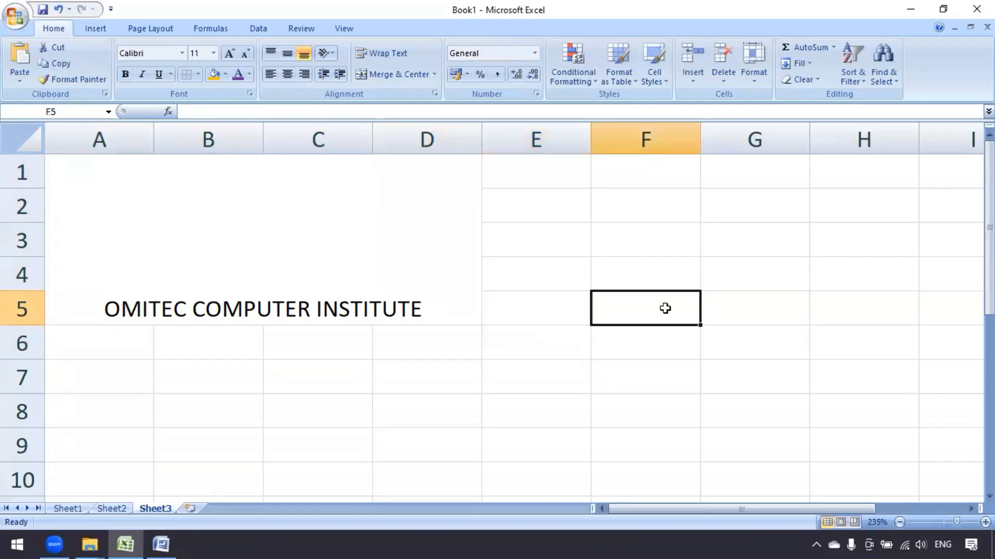
pyautogui.write('Ajay')
pyautogui.press('Return')
# Clear cell F5 and vertically center the OMITEC COMPUTER INSTITUTE title within the merged block A1:D5
pyautogui.click(666, 308)
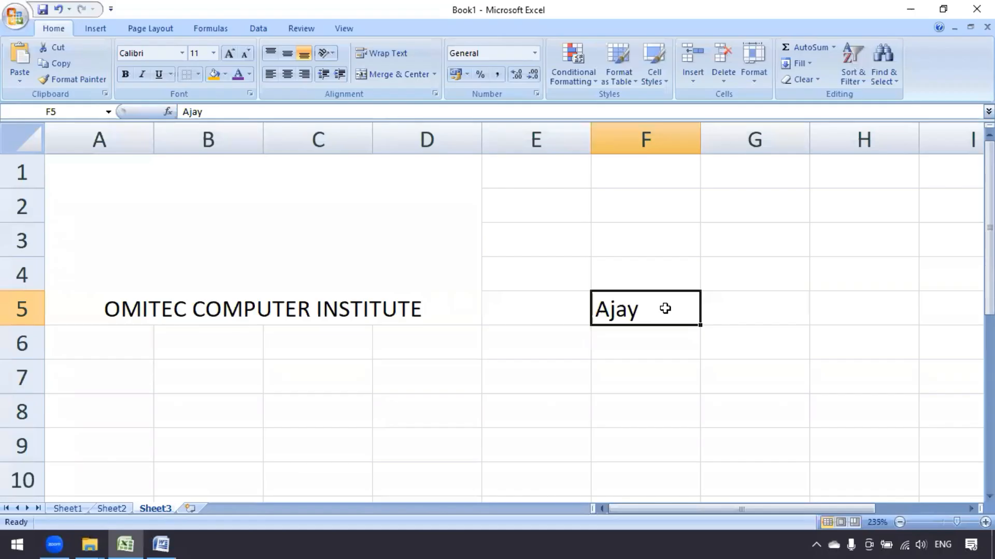
pyautogui.press('Delete')
pyautogui.click(353, 287)
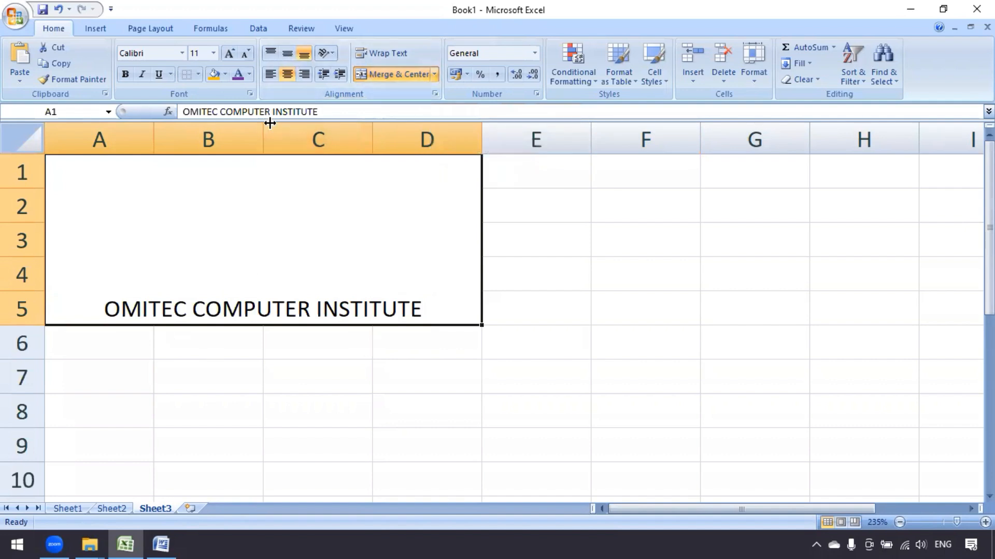
pyautogui.click(287, 53)
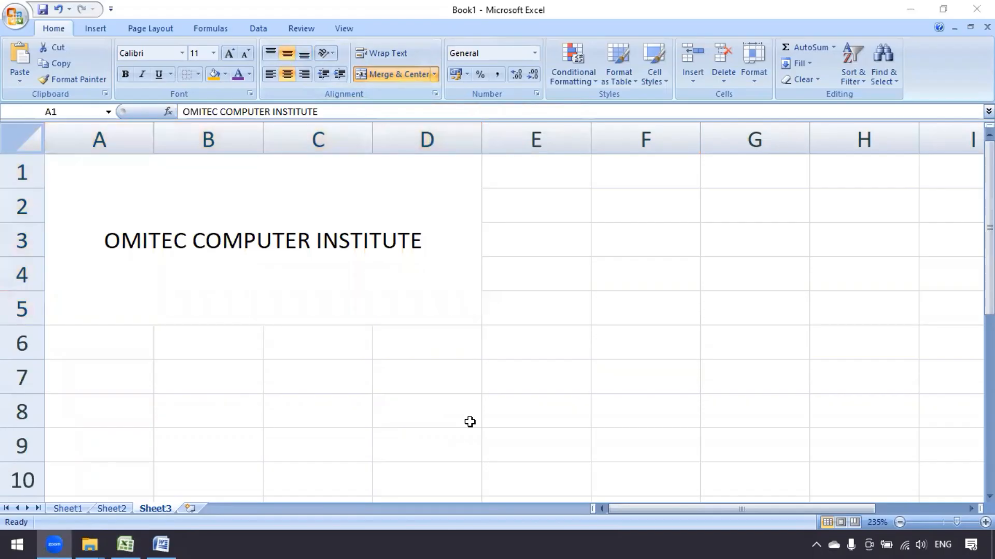
pyautogui.click(269, 245)
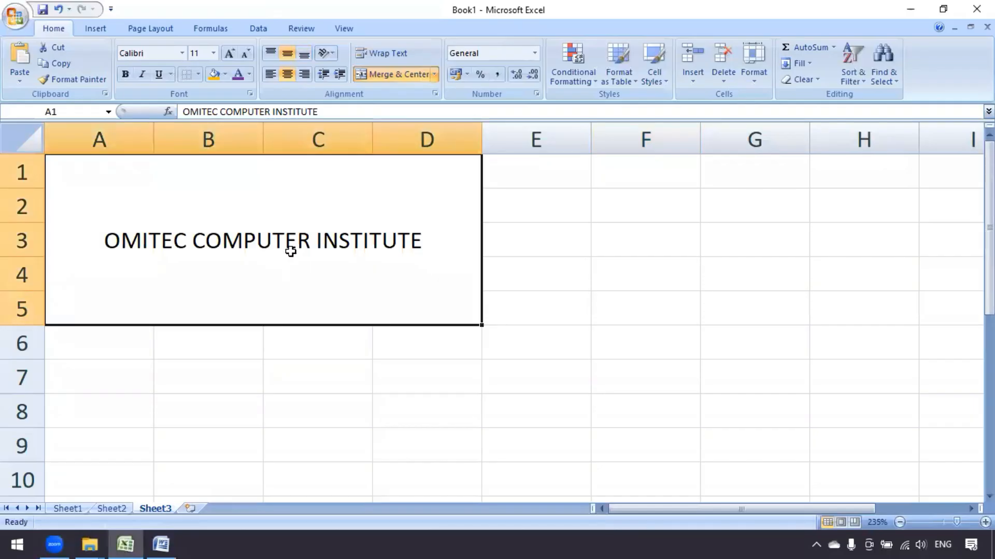
# Undo the recent edits back through the title entry and the Merge & Center of A1:D5
pyautogui.click(434, 75)
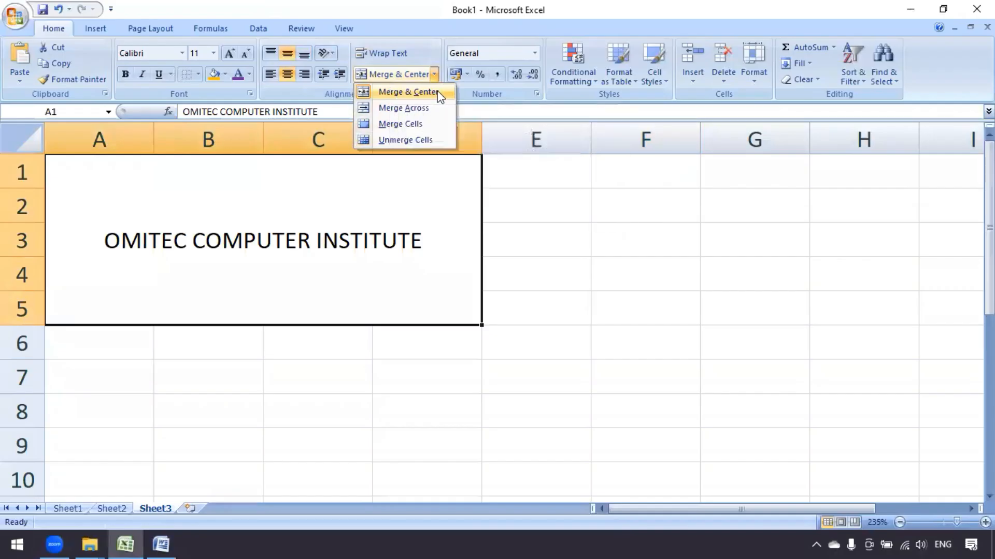
pyautogui.click(580, 285)
pyautogui.hotkey('ctrl', 'z')
pyautogui.hotkey('ctrl', 'z')
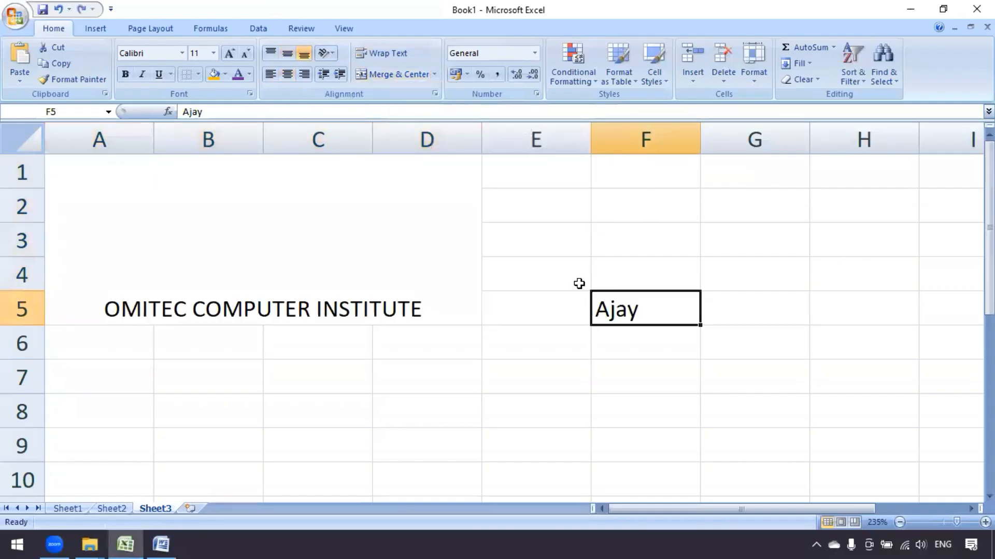
pyautogui.hotkey('ctrl', 'z')
pyautogui.hotkey('ctrl', 'z')
pyautogui.hotkey('ctrl', 'z')
pyautogui.hotkey('ctrl', 'z')
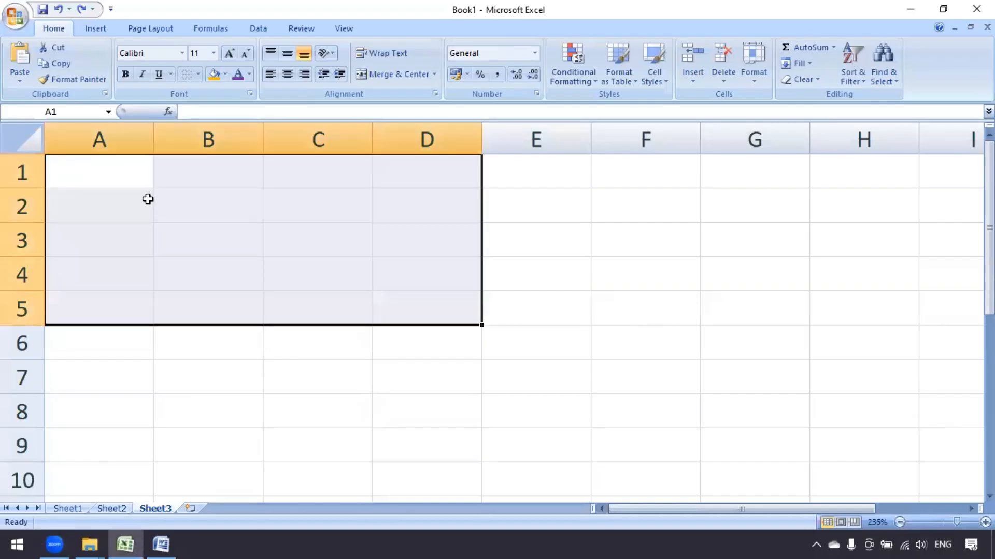
# Combine A1:D5 into one cell with Merge Cells, without centering, and enter OMITEC in it
pyautogui.click(434, 74)
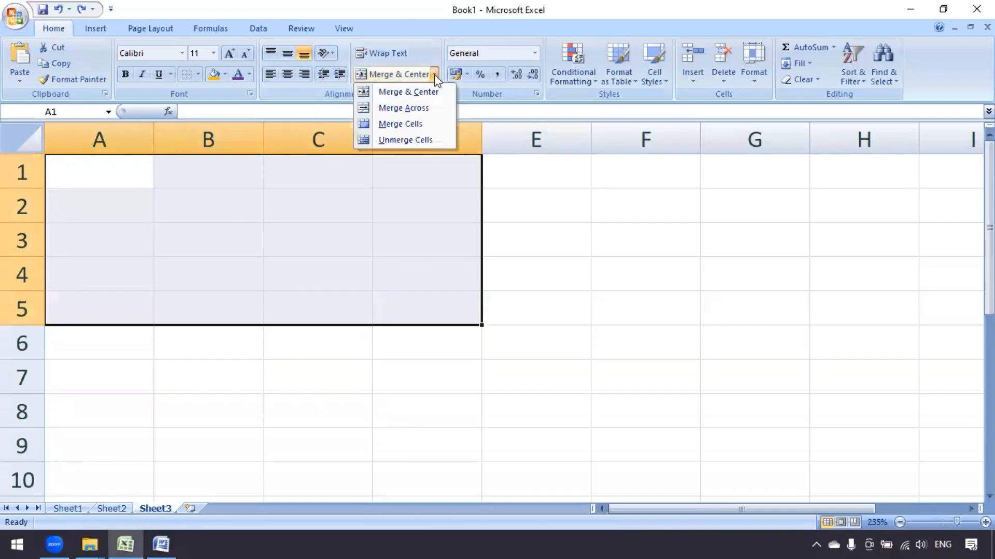
pyautogui.click(403, 123)
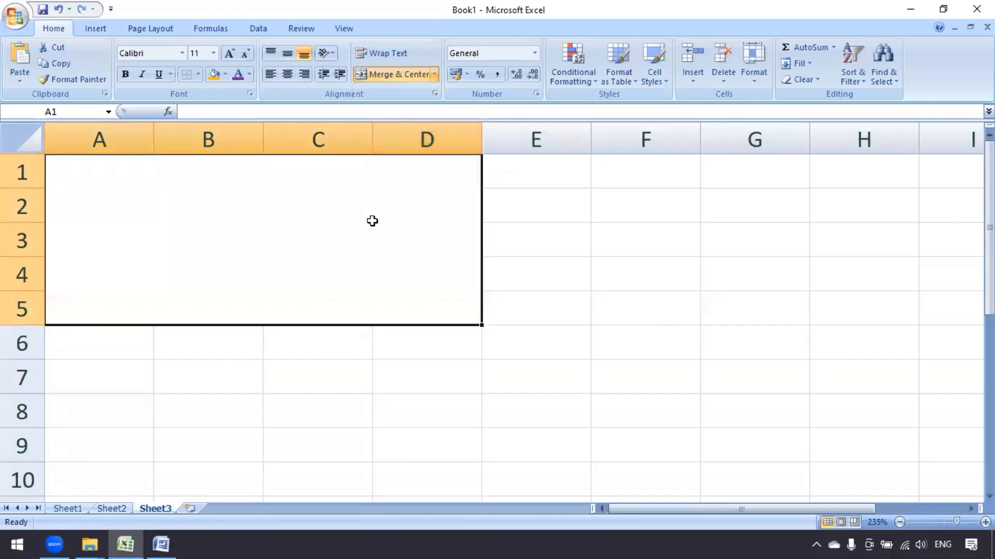
pyautogui.write('OMITEC')
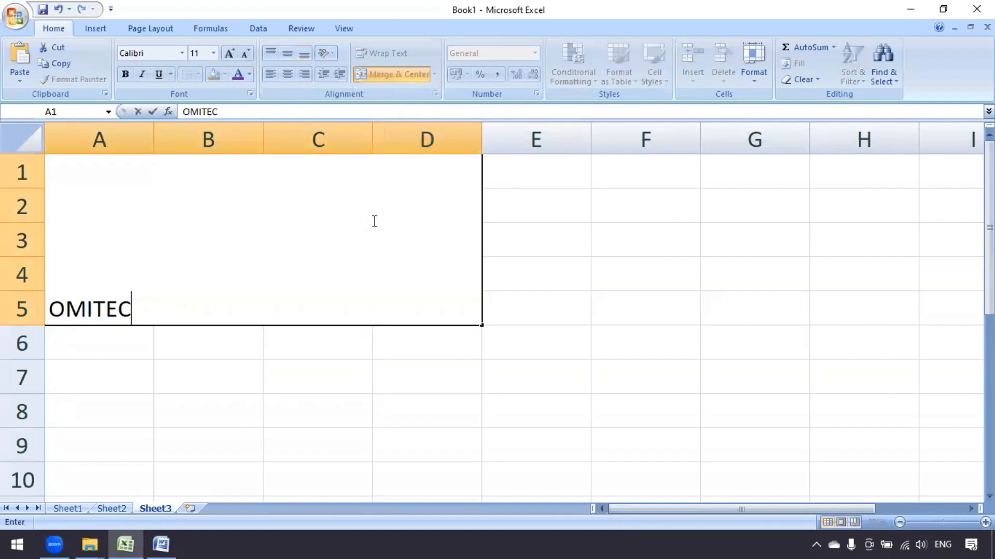
pyautogui.press('Return')
pyautogui.click(372, 221)
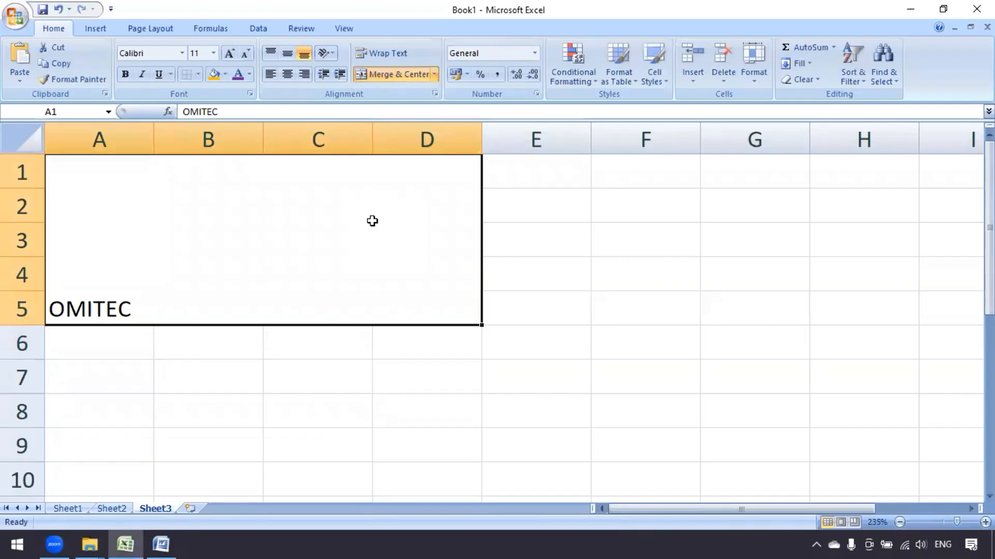
# Unmerge the block A1:D5 that contains OMITEC back into single cells
pyautogui.click(434, 74)
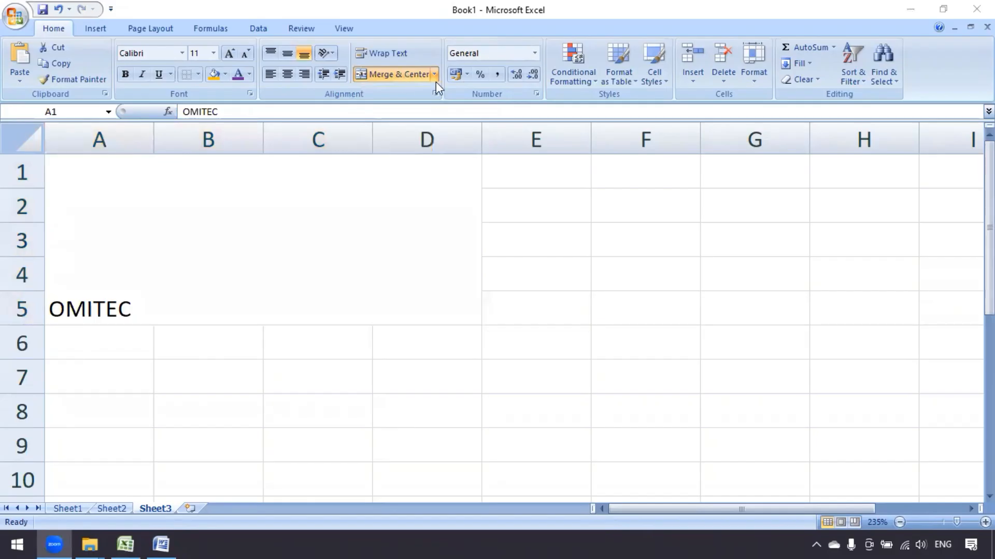
pyautogui.click(313, 222)
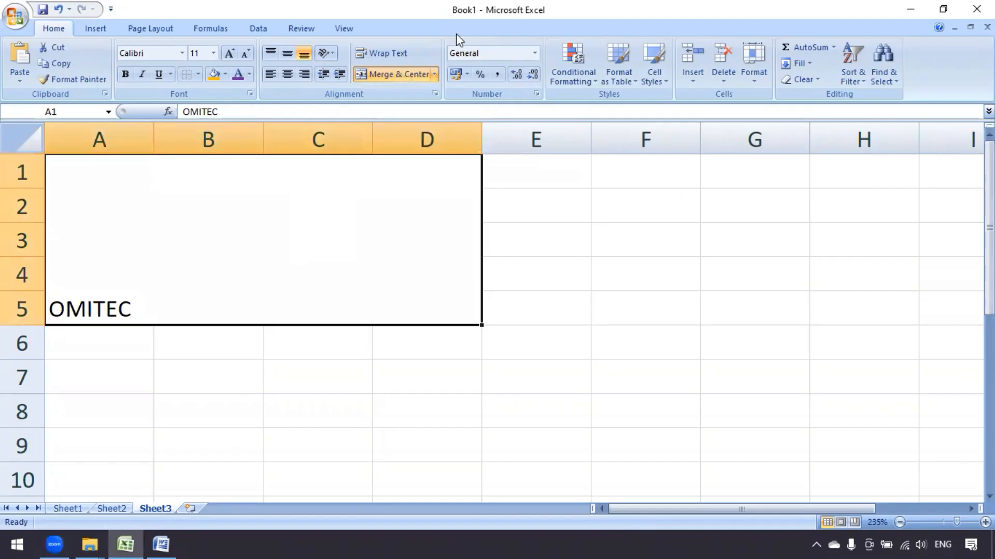
pyautogui.click(434, 74)
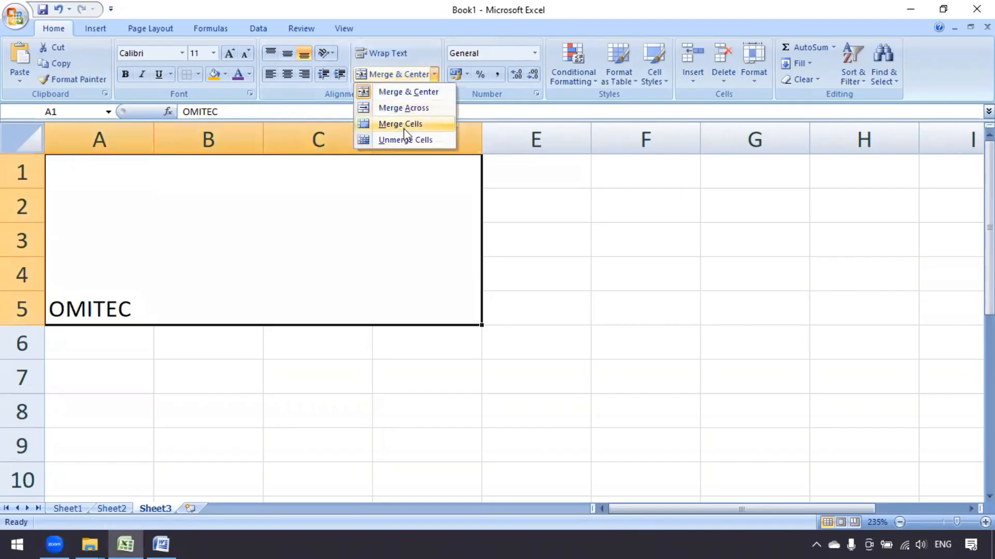
pyautogui.click(403, 141)
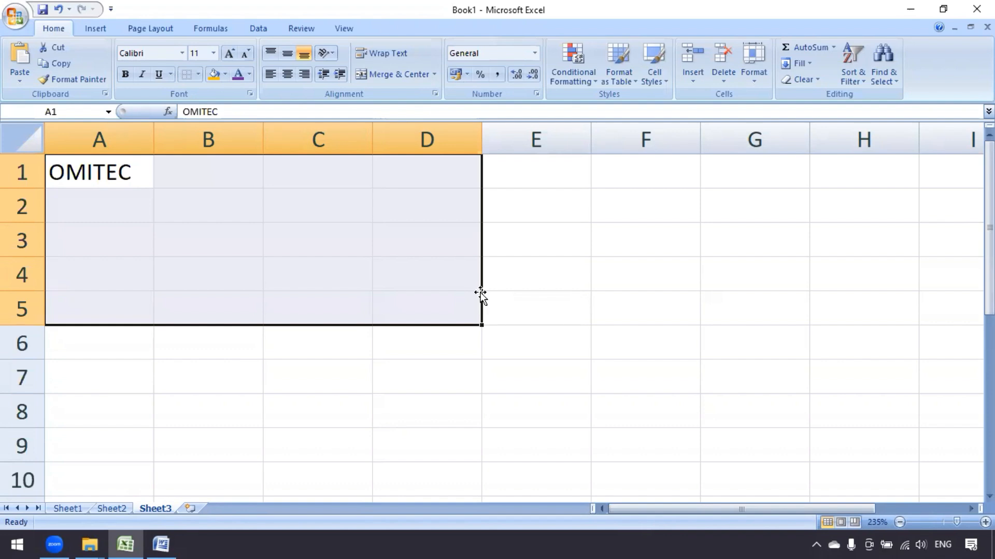
# Clear the OMITEC text from cell A1
pyautogui.click(434, 73)
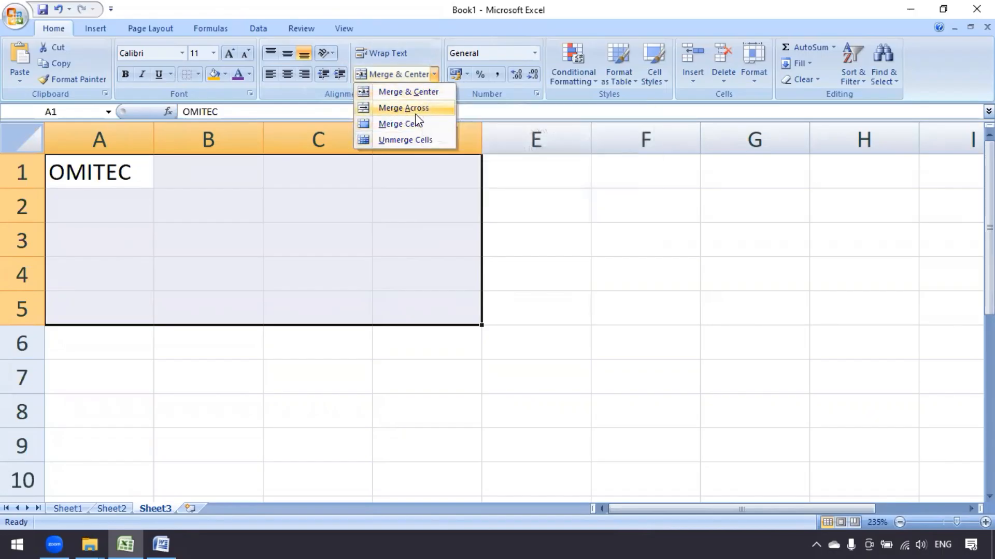
pyautogui.click(228, 235)
pyautogui.click(228, 235)
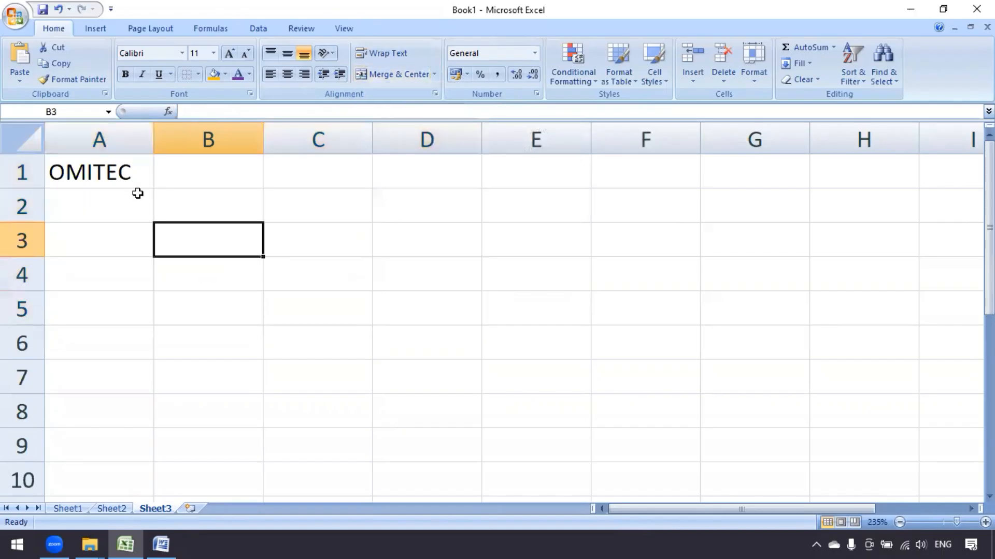
pyautogui.click(102, 171)
pyautogui.press('Delete')
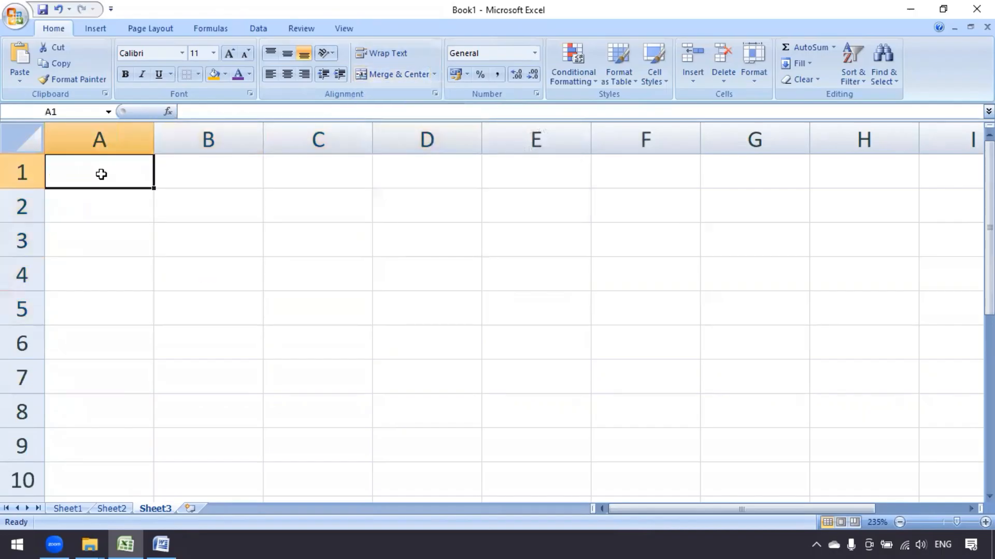
# Merge the range A1:D5 row by row with Merge Across
pyautogui.moveTo(101, 174); pyautogui.dragTo(423, 320)
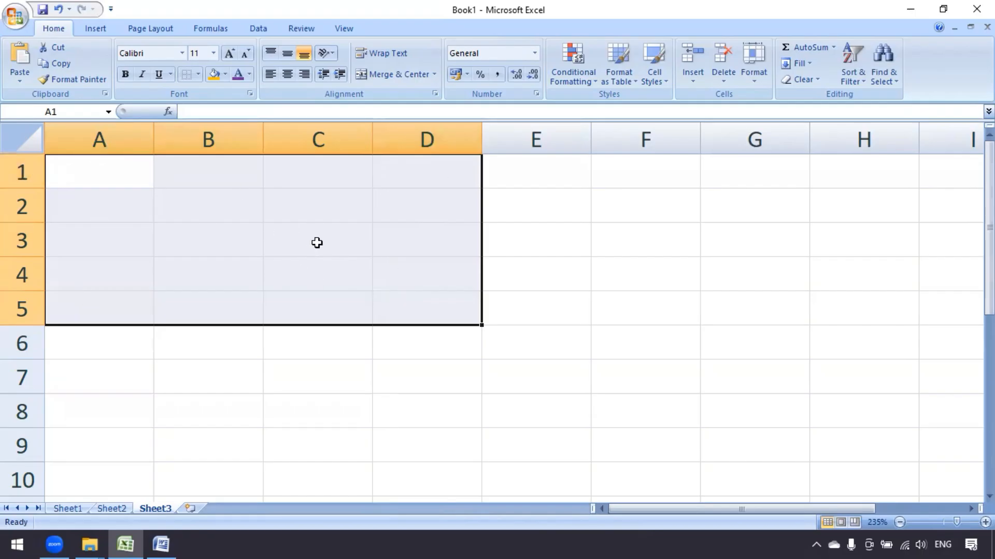
pyautogui.click(435, 74)
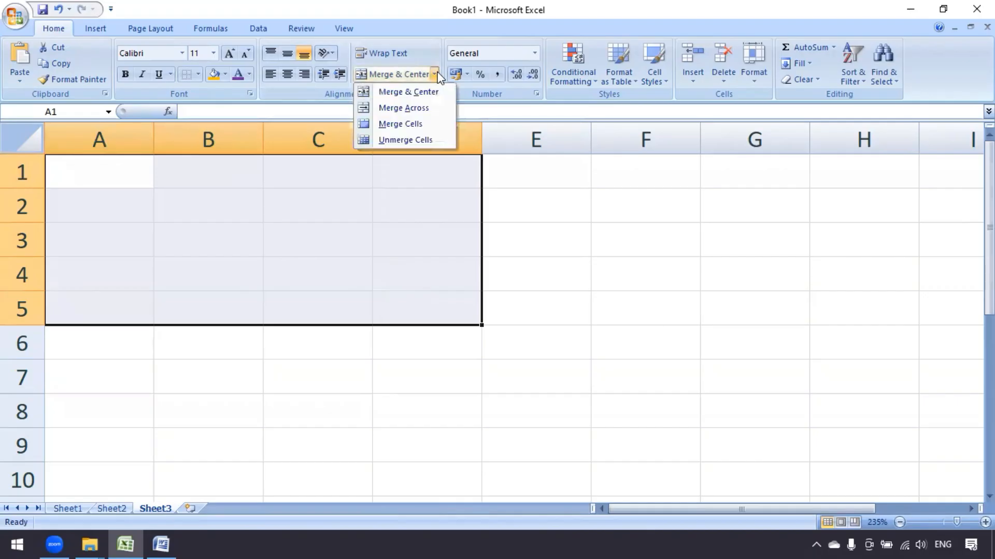
pyautogui.click(433, 108)
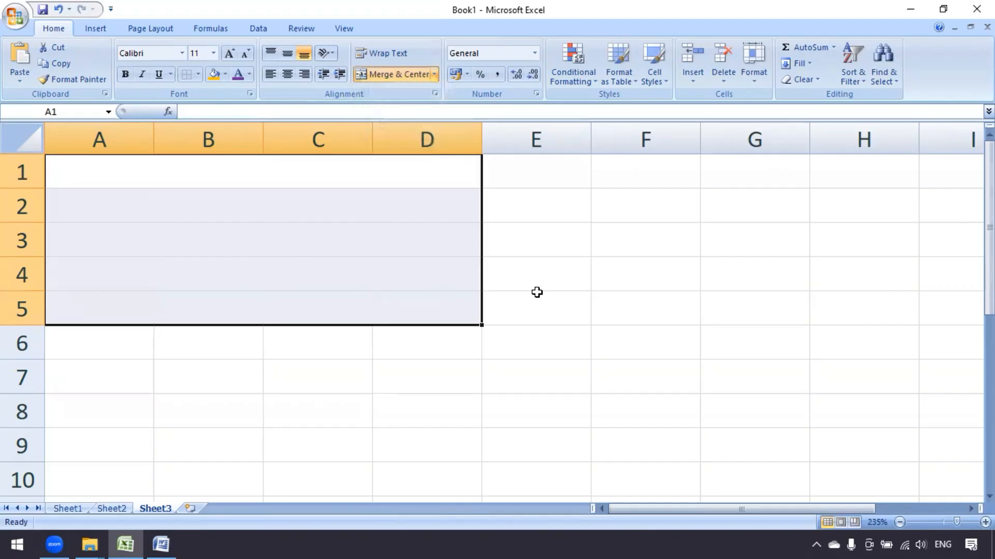
# Examine how rows 1 to 5 are merged across columns A to D by selecting each row's cell in turn
pyautogui.click(552, 285)
pyautogui.click(377, 179)
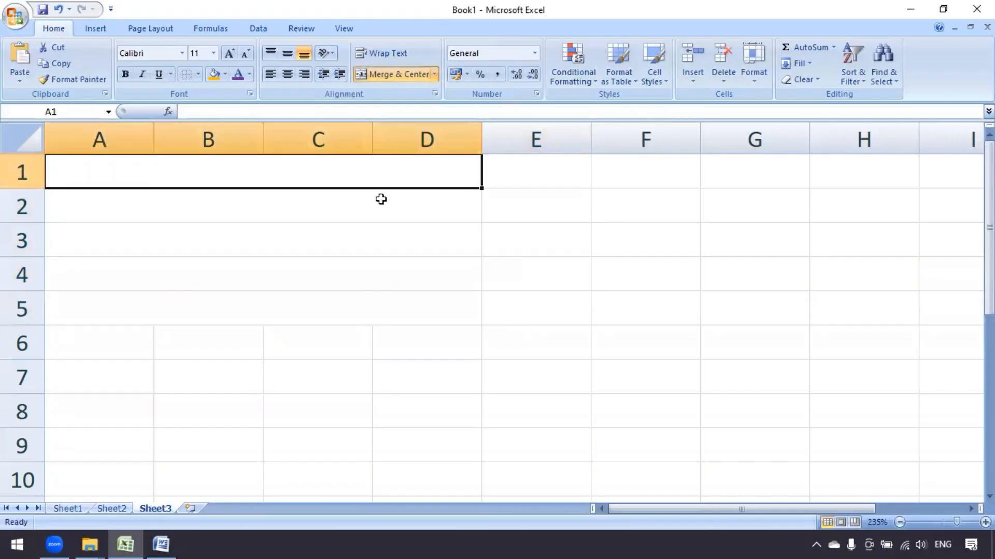
pyautogui.click(380, 207)
pyautogui.click(377, 240)
pyautogui.click(376, 270)
pyautogui.click(377, 305)
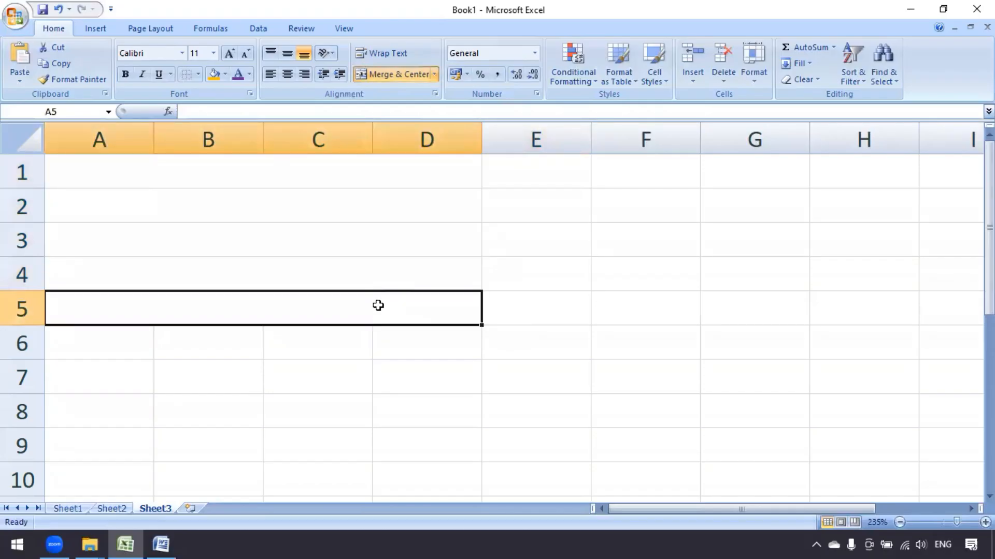
pyautogui.click(389, 176)
pyautogui.click(381, 216)
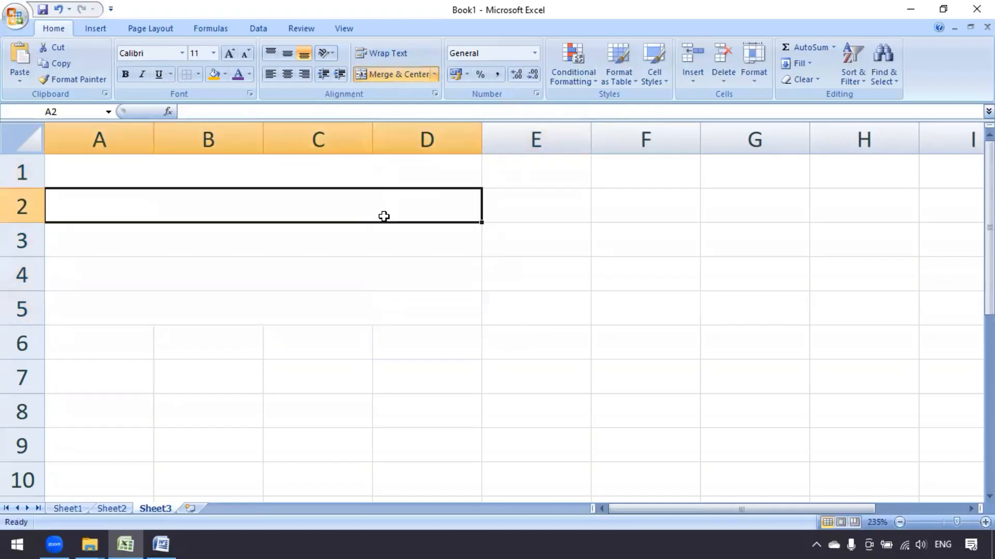
pyautogui.click(380, 275)
pyautogui.click(377, 295)
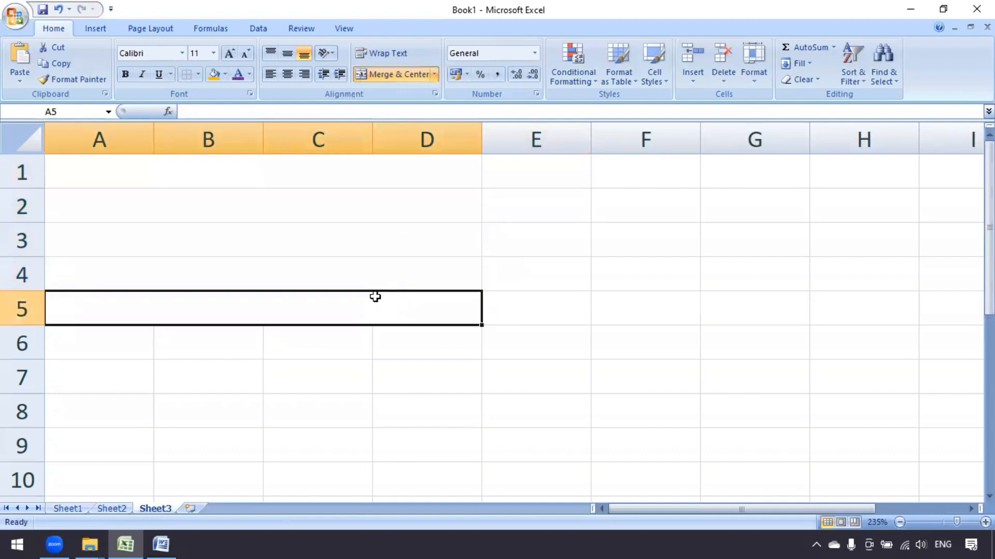
pyautogui.click(152, 174)
pyautogui.click(218, 213)
pyautogui.click(235, 244)
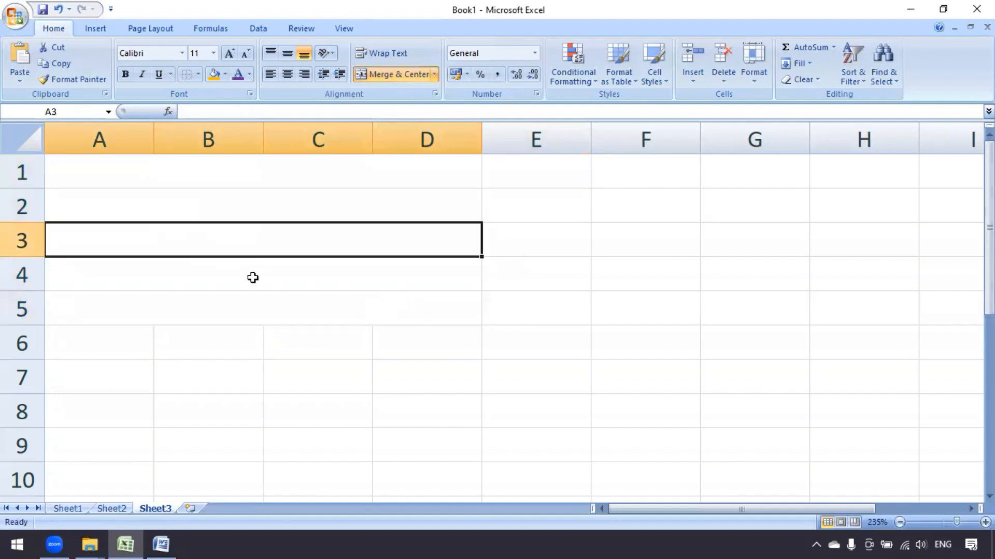
pyautogui.click(254, 278)
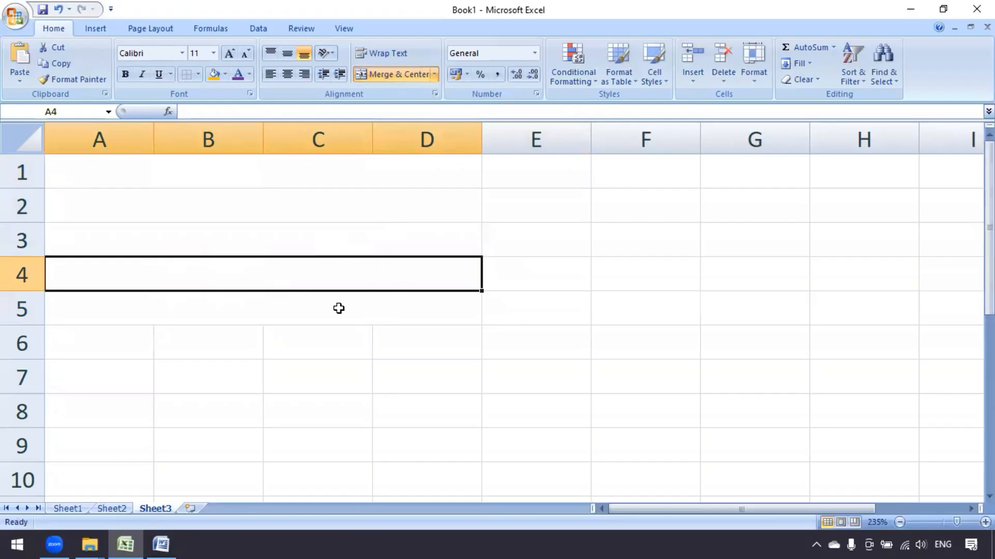
pyautogui.click(310, 173)
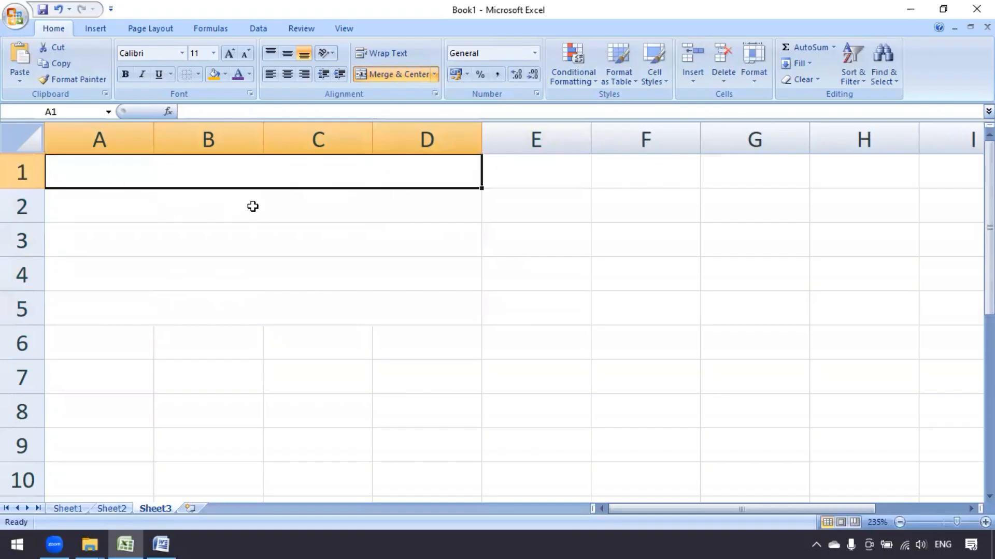
pyautogui.press('Down')
pyautogui.press('Down')
pyautogui.press('Down')
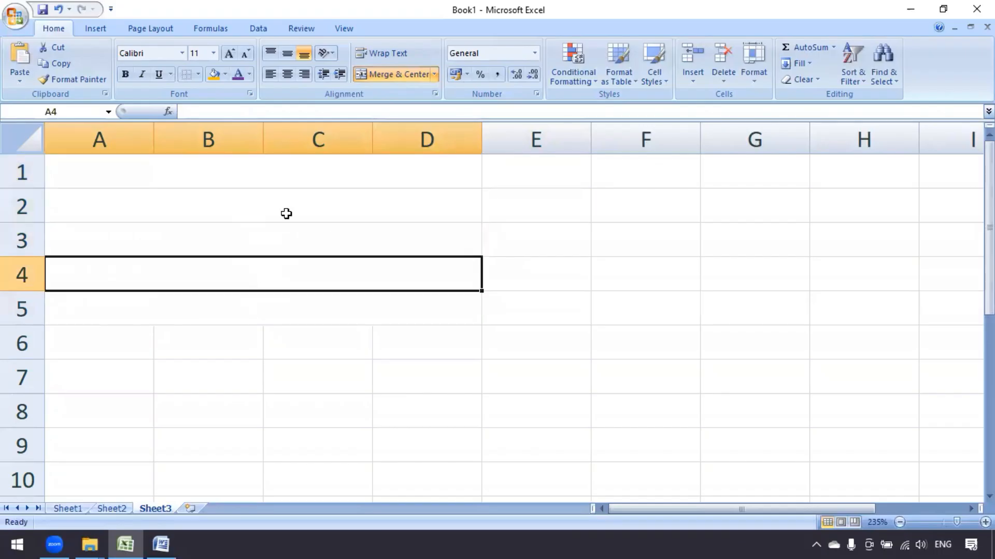
# Split all the row-wise merged cells in A1:D5 back into single cells by turning off Merge & Center
pyautogui.moveTo(297, 173); pyautogui.dragTo(300, 294)
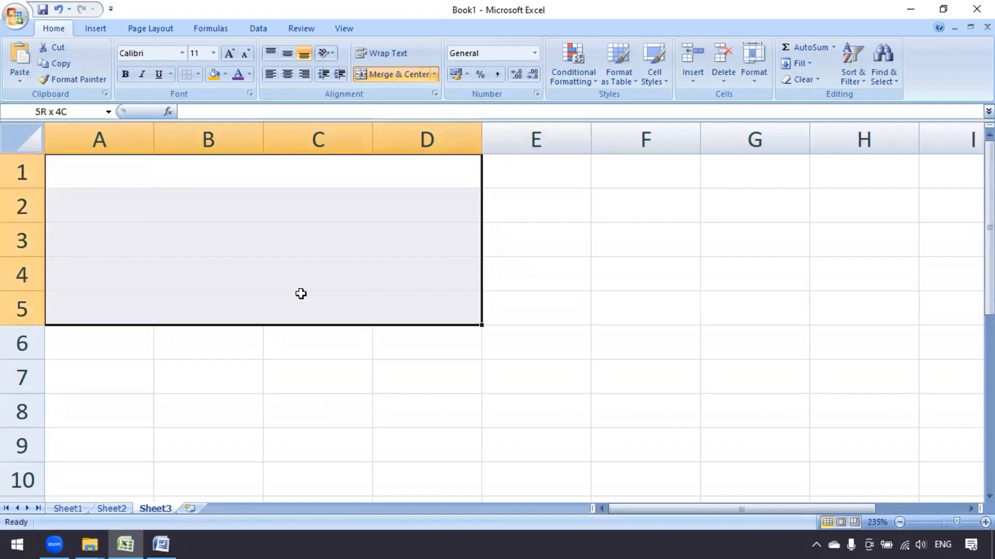
pyautogui.click(435, 76)
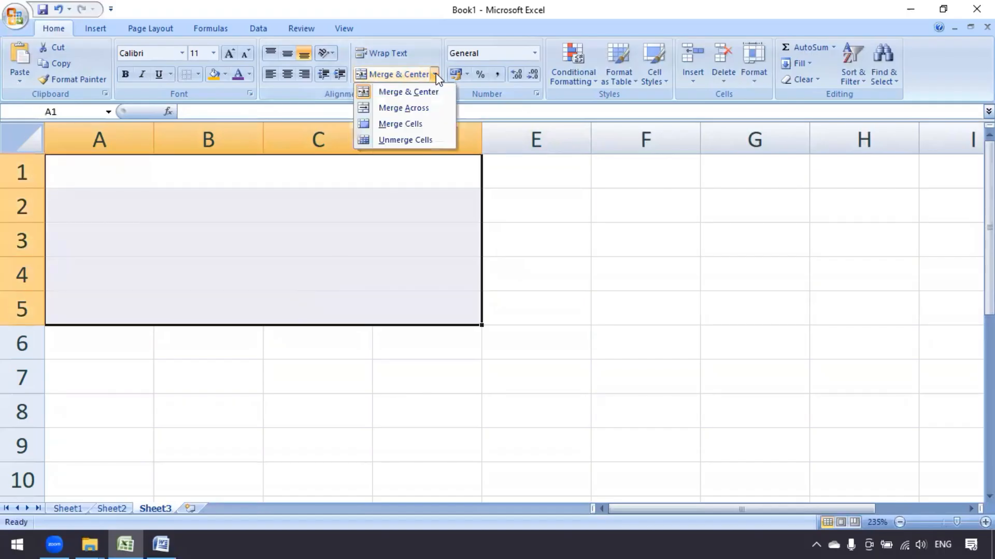
pyautogui.click(417, 93)
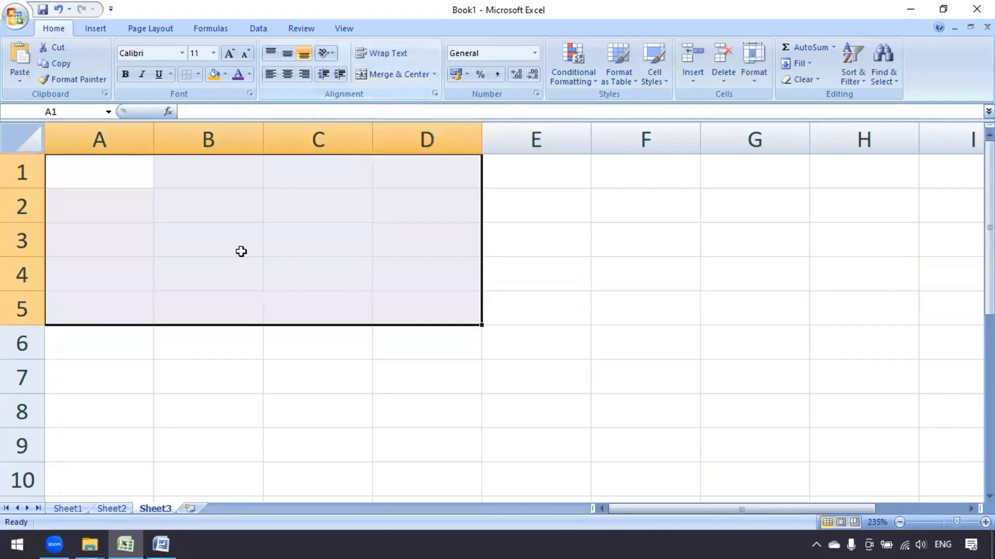
# Merge the range A1:D5 into one cell with Merge & Center and split it again with Unmerge Cells
pyautogui.click(413, 78)
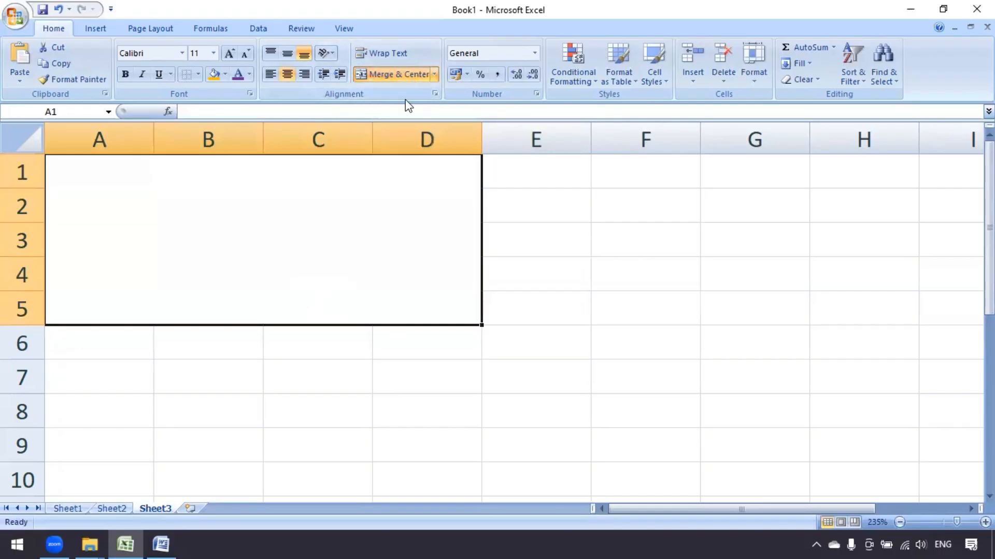
pyautogui.click(439, 78)
pyautogui.click(422, 137)
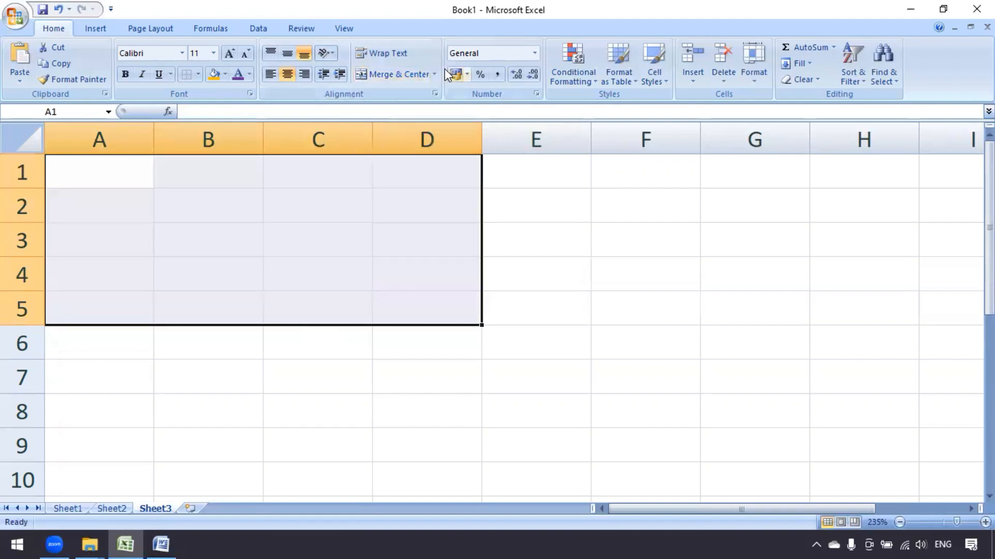
# Apply Merge Across to A1:D5 and check the merged cell in row 3
pyautogui.click(433, 74)
pyautogui.click(411, 108)
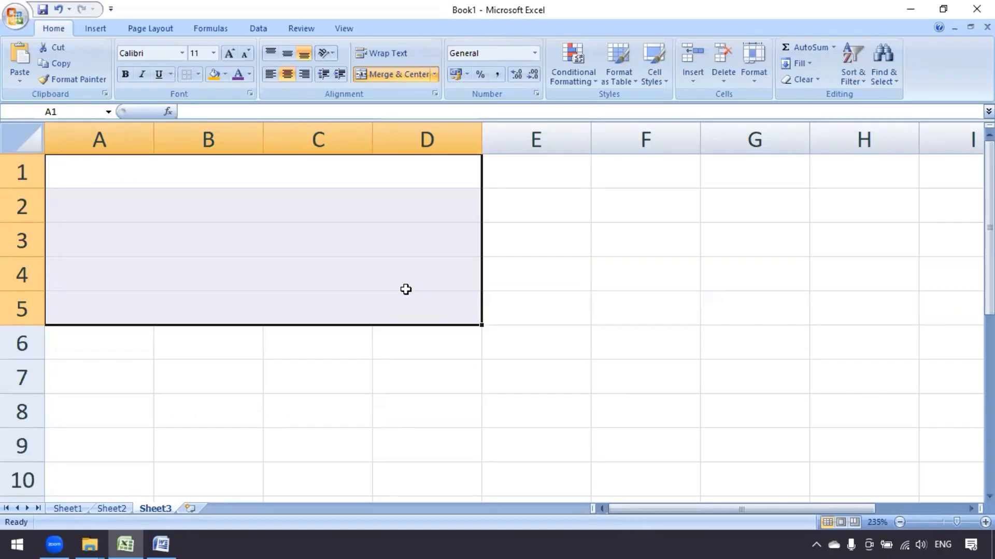
pyautogui.click(389, 230)
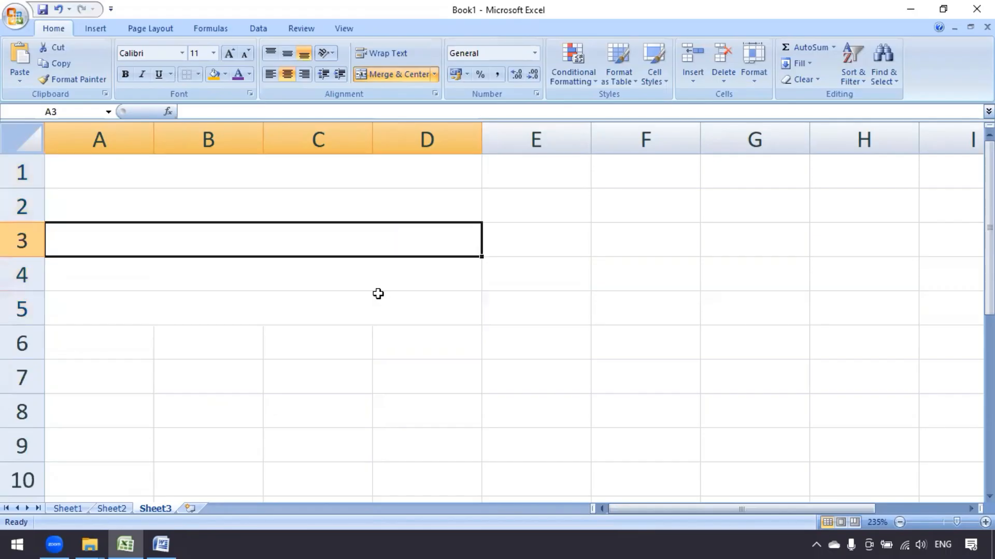
# Select the row-wise merged cells in A1:D5 and split them with Unmerge Cells
pyautogui.moveTo(335, 168); pyautogui.dragTo(335, 288)
pyautogui.click(434, 74)
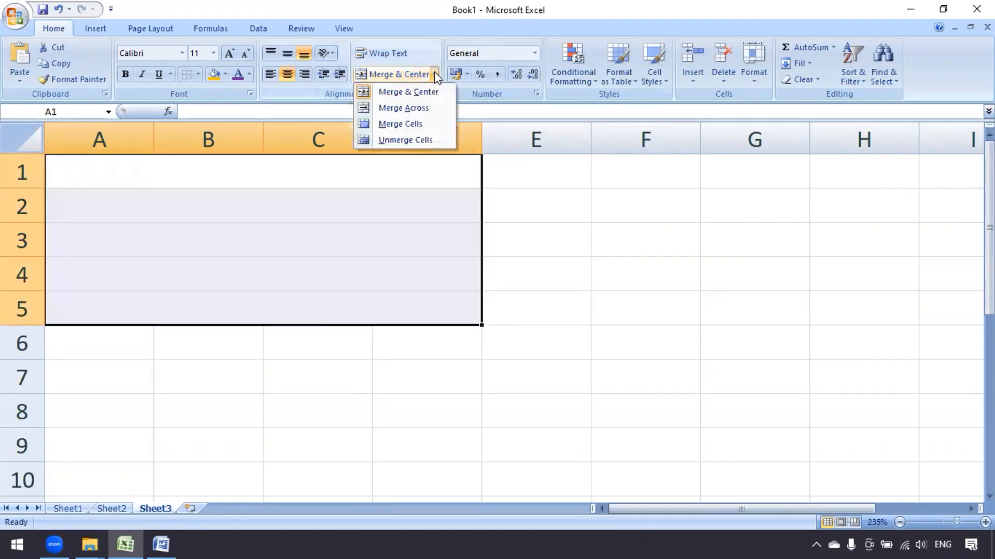
pyautogui.click(405, 139)
pyautogui.click(324, 238)
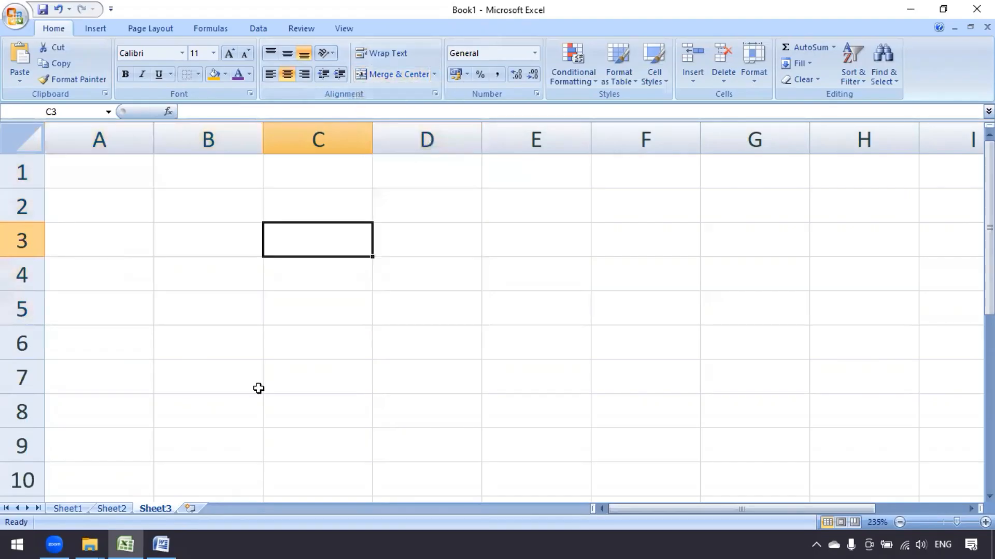
# Switch to Sheet1 and enter a third person's first name in cell A3, below the two existing names
pyautogui.click(69, 509)
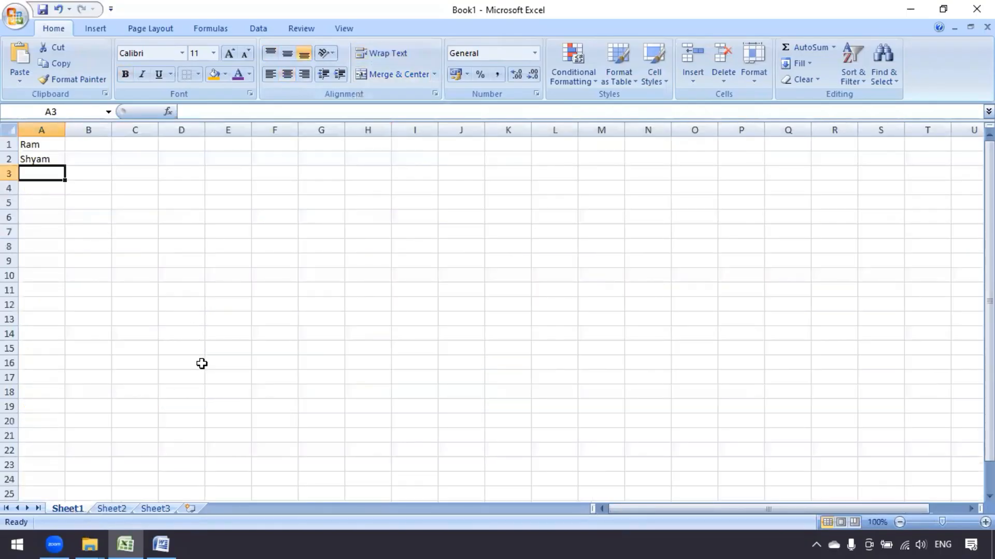
pyautogui.scroll(2, 204, 363)
pyautogui.scroll(3, 190, 332)
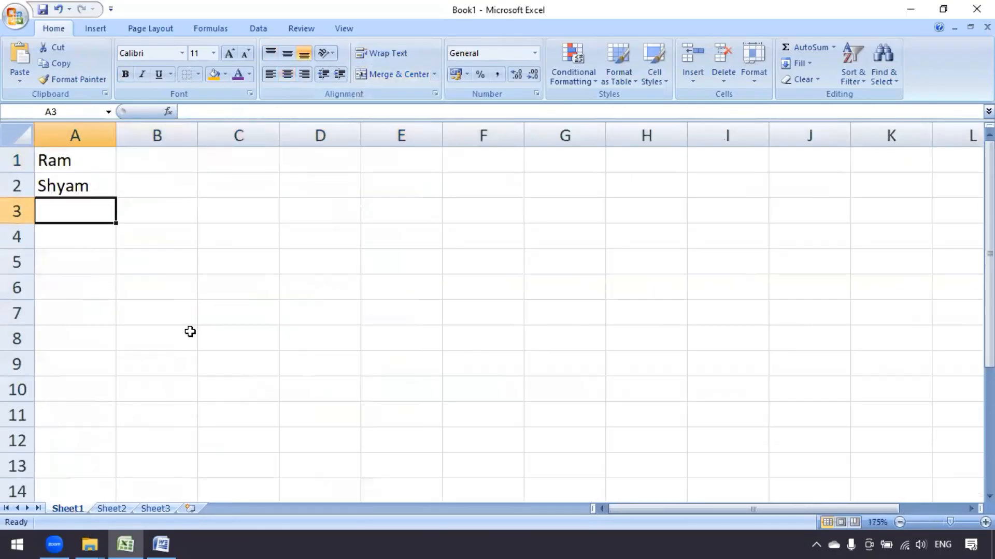
pyautogui.write('B')
pyautogui.press('BackSpace')
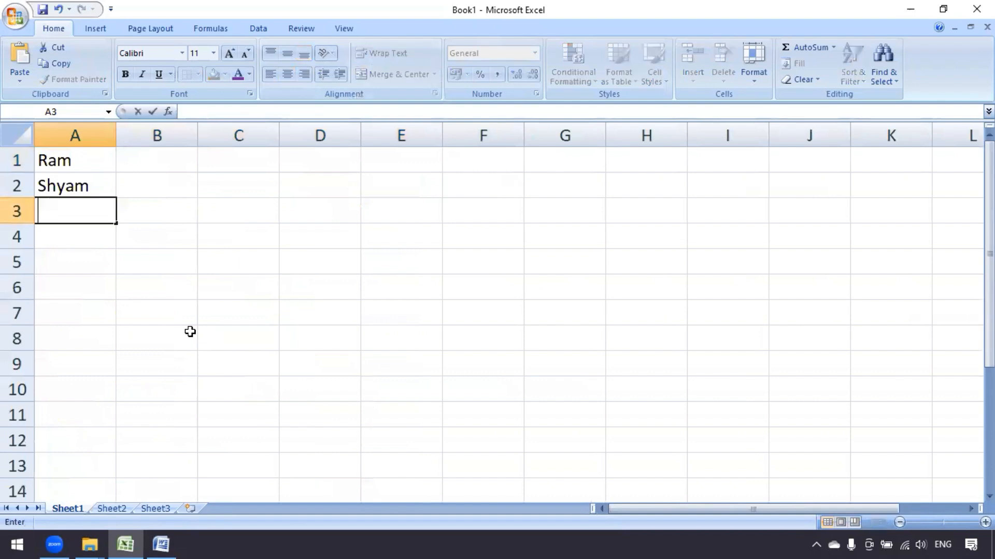
pyautogui.write('Vijay')
pyautogui.press('Return')
# Try to apply Merge & Center to the three names in A1:A3, cancelling at the data-loss warning
pyautogui.press('Up')
pyautogui.press('Up')
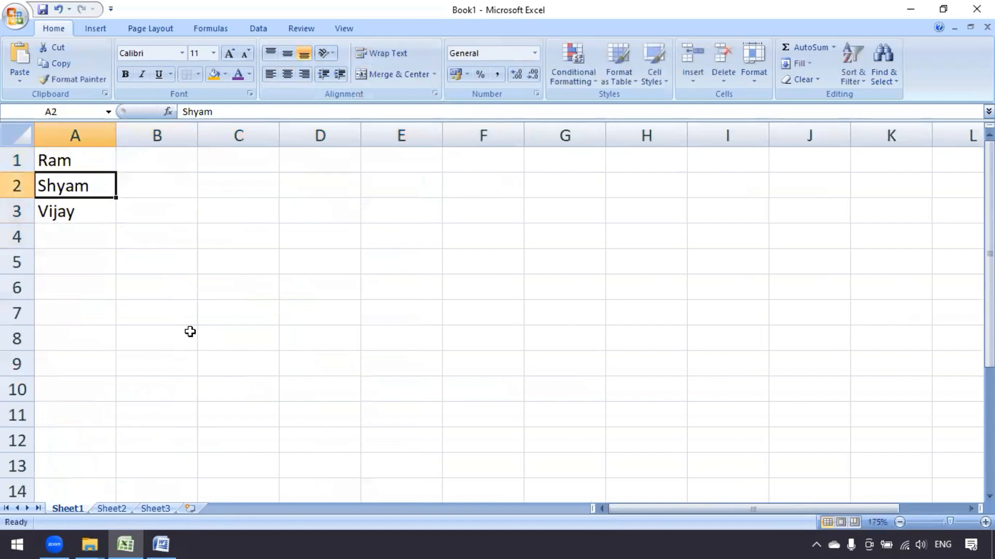
pyautogui.press('Up')
pyautogui.hotkey('shift', 'Down')
pyautogui.hotkey('shift', 'Down')
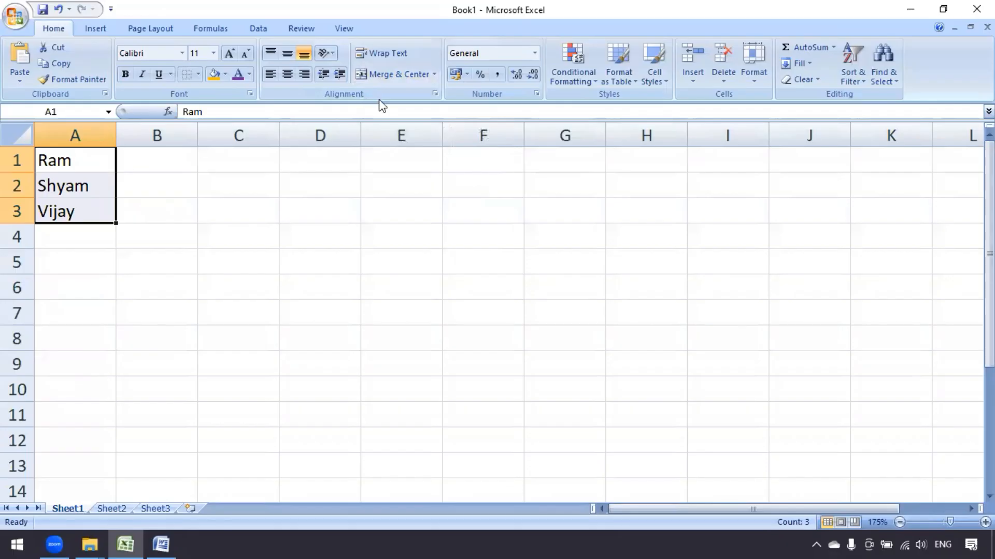
pyautogui.click(417, 74)
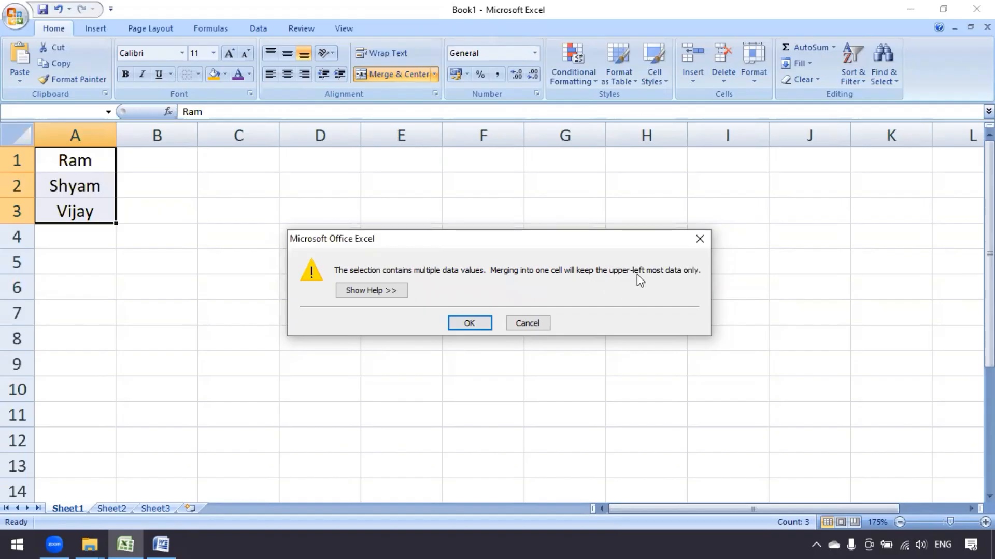
pyautogui.click(523, 324)
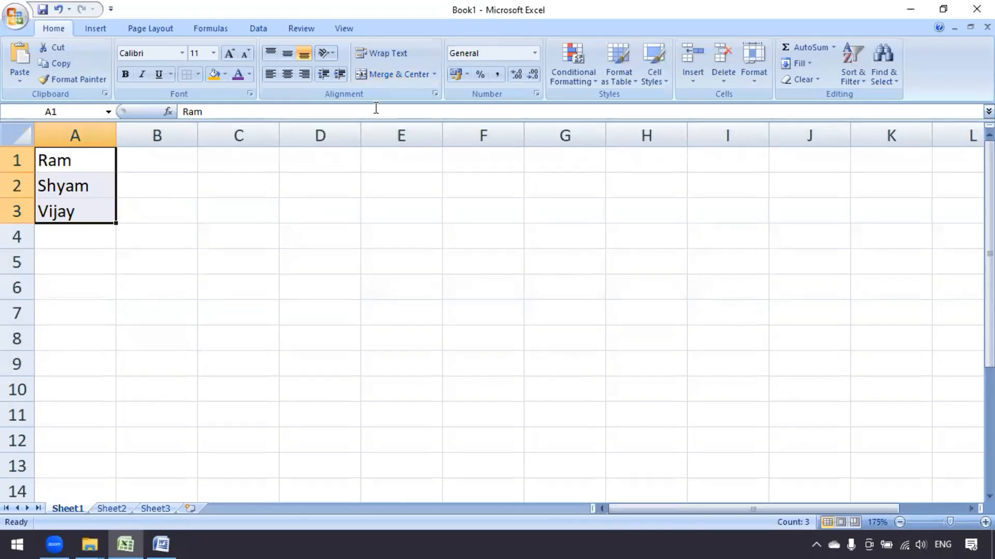
# Merge and center A1:A3, accepting that only the upper-left value is kept, and undo the merge
pyautogui.click(404, 76)
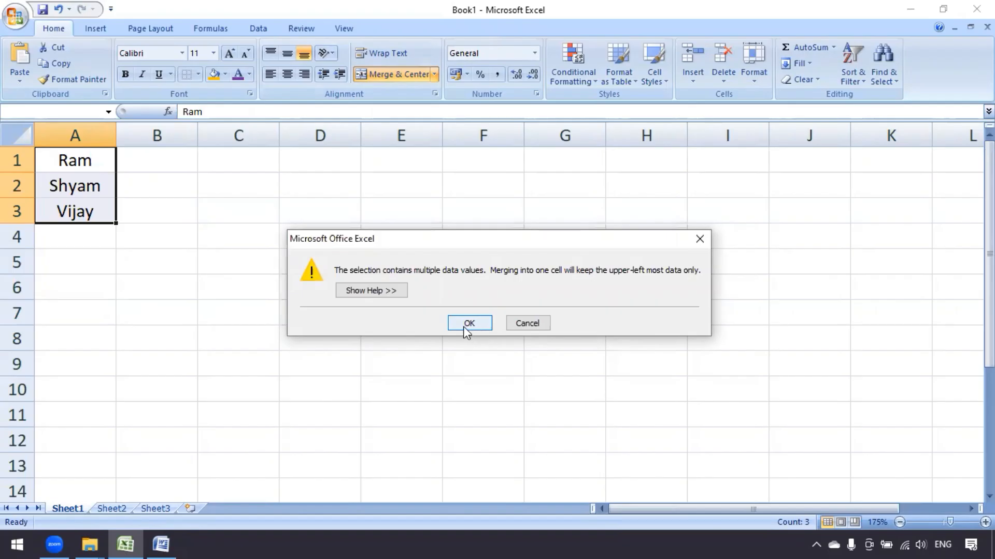
pyautogui.click(466, 324)
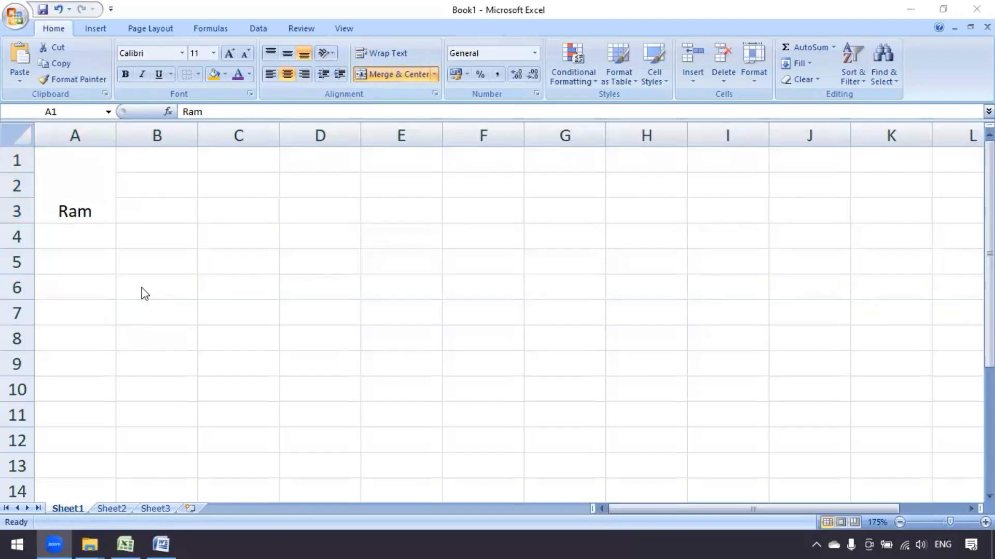
pyautogui.click(66, 193)
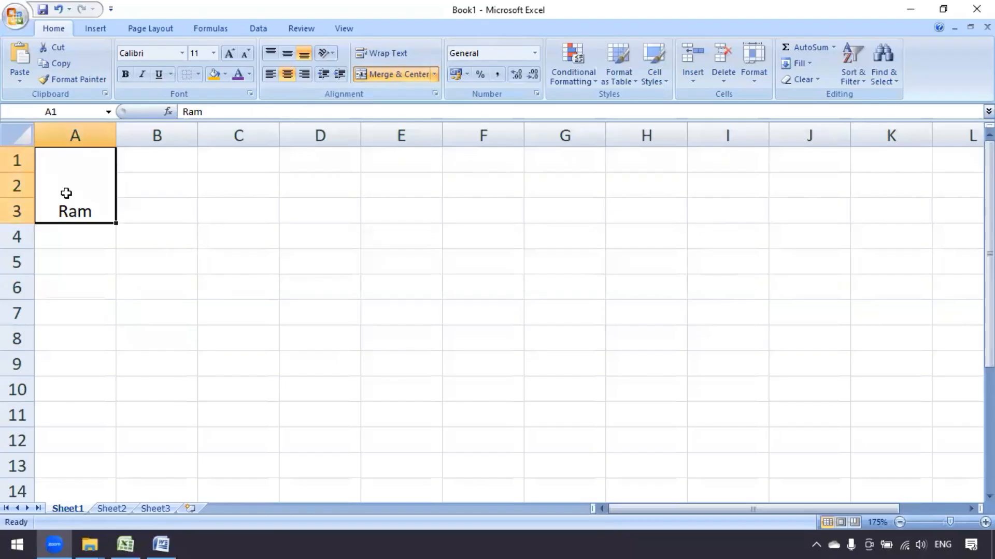
pyautogui.hotkey('ctrl', 'z')
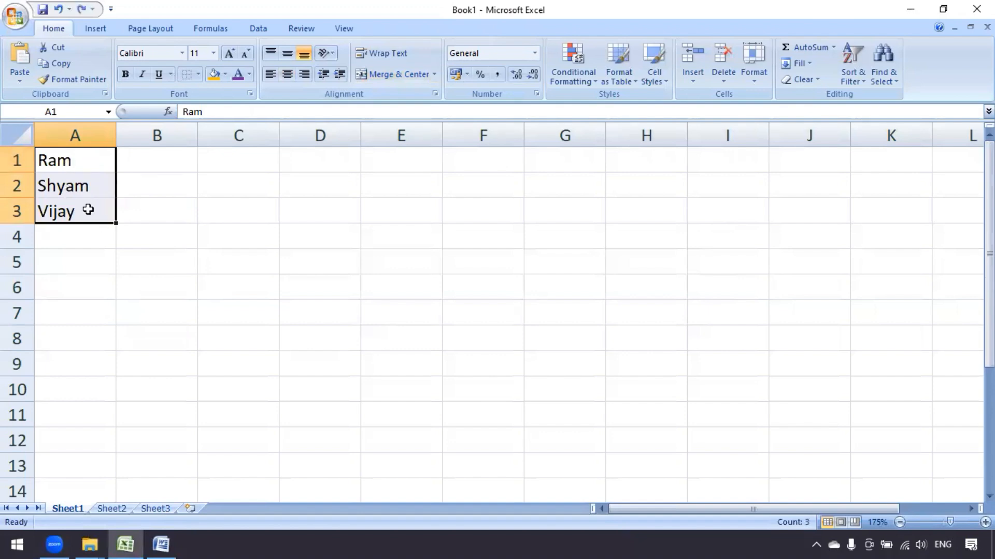
# Enter the numbers 65, 70 and 80 in cells B1 to B3 beside the names
pyautogui.click(146, 154)
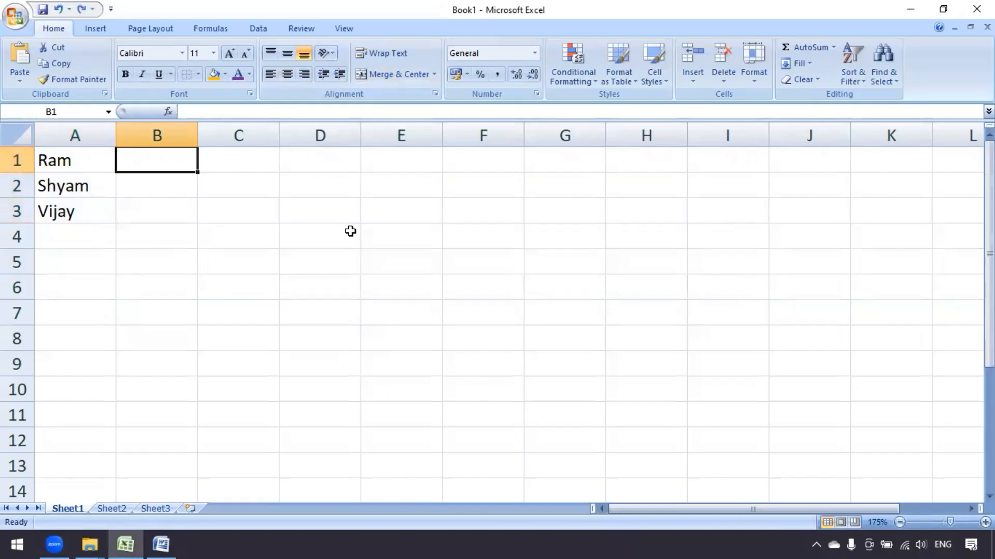
pyautogui.write('65')
pyautogui.press('Return')
pyautogui.write('70')
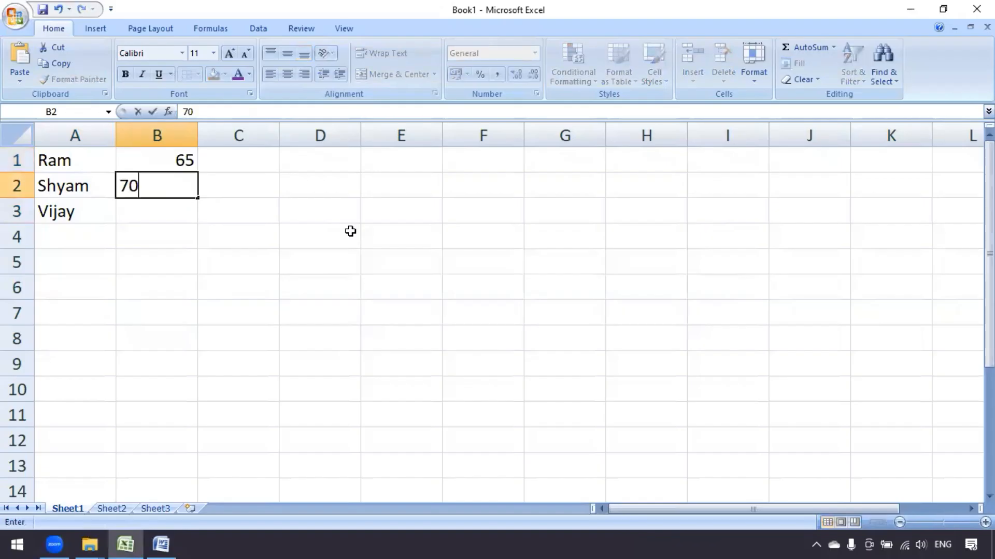
pyautogui.press('Return')
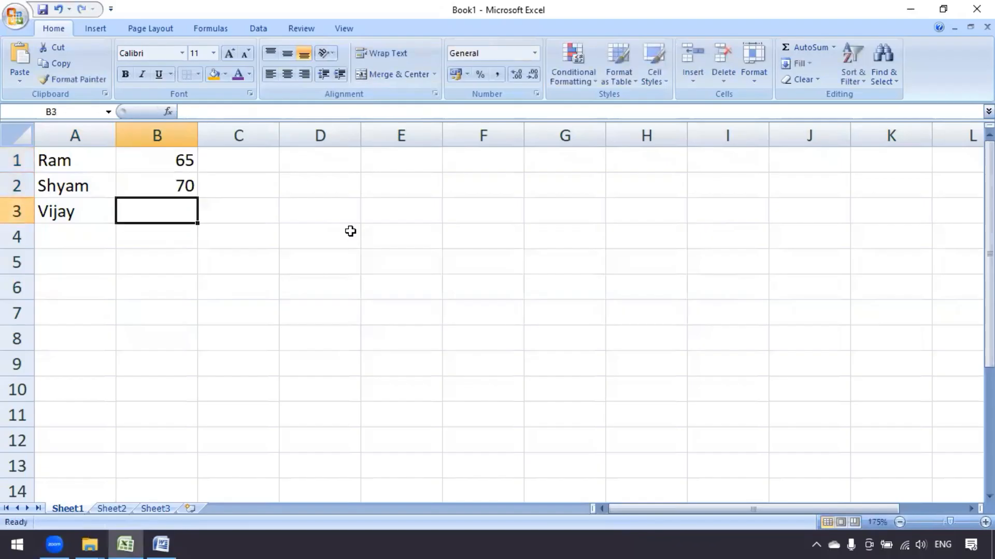
pyautogui.write('89')
pyautogui.press('BackSpace')
pyautogui.write('0')
pyautogui.press('Return')
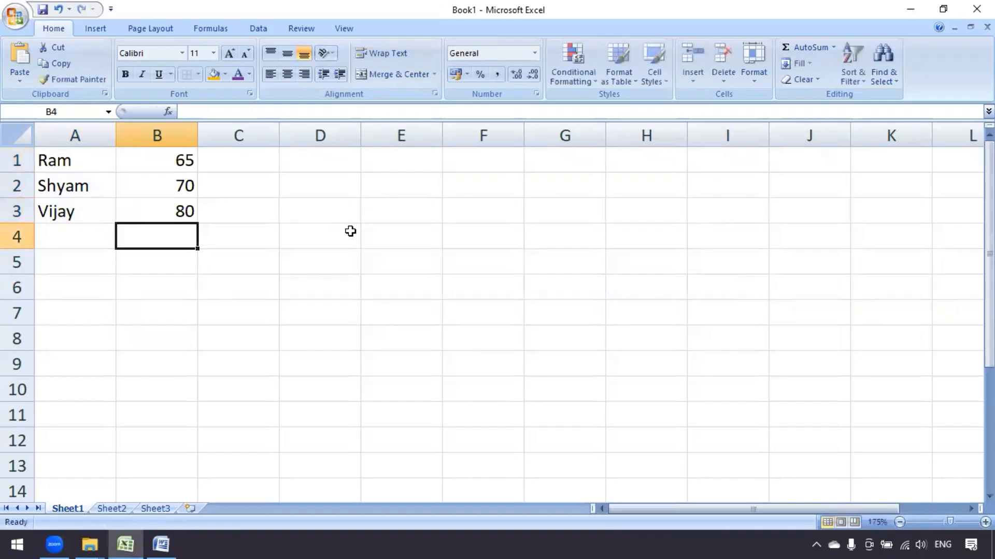
# Merge and center the whole range A1:B3, accepting that only the upper-left value is kept, and undo the merge
pyautogui.moveTo(71, 164); pyautogui.dragTo(173, 214)
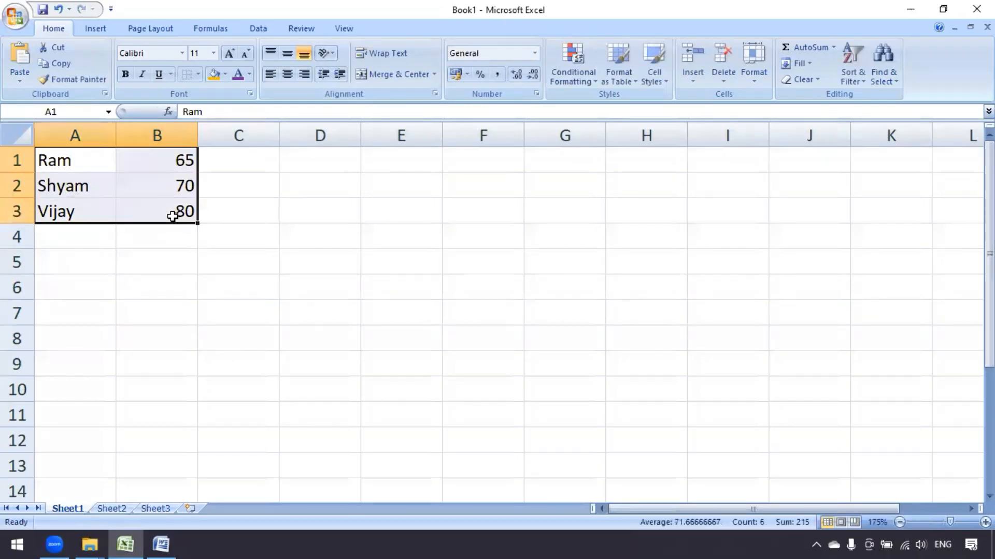
pyautogui.click(397, 77)
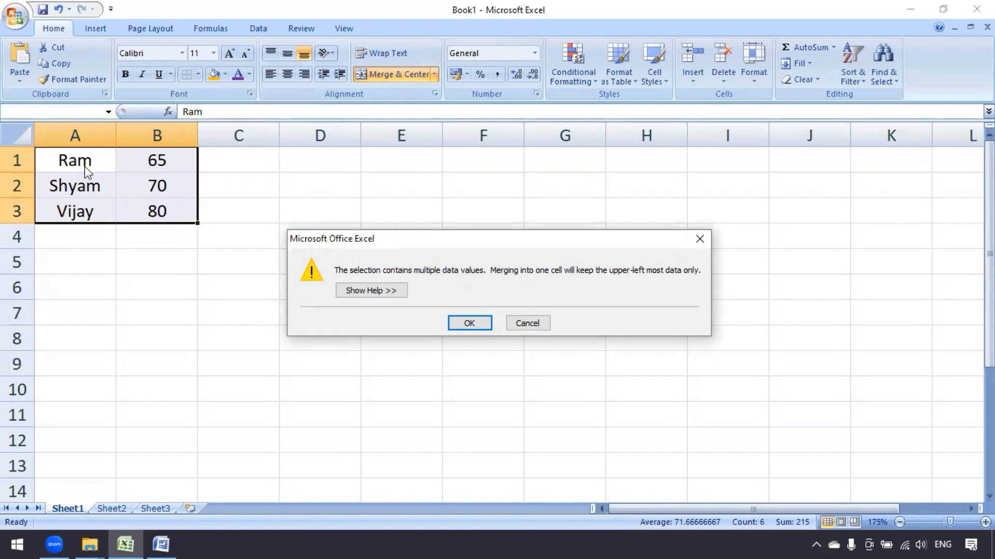
pyautogui.click(471, 325)
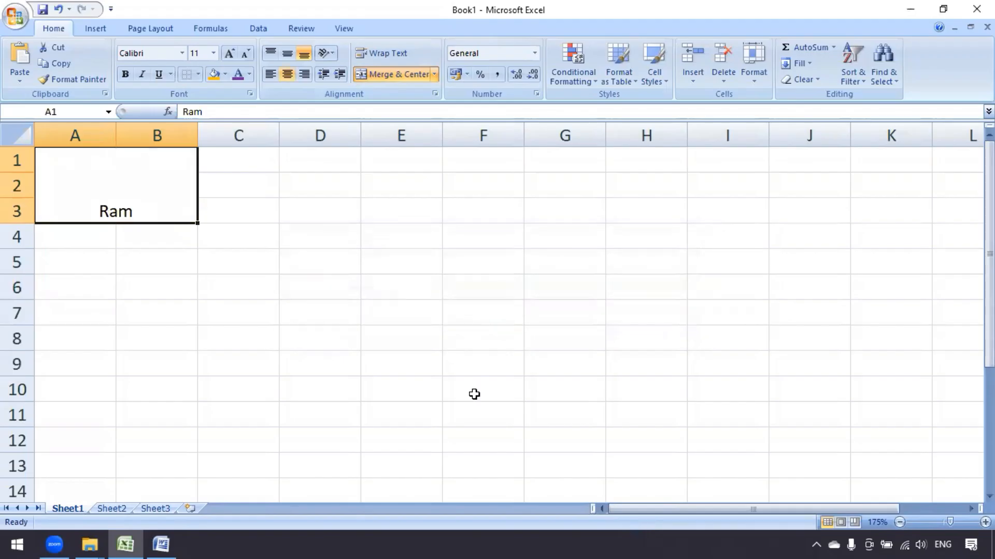
pyautogui.hotkey('alt', 'Tab')
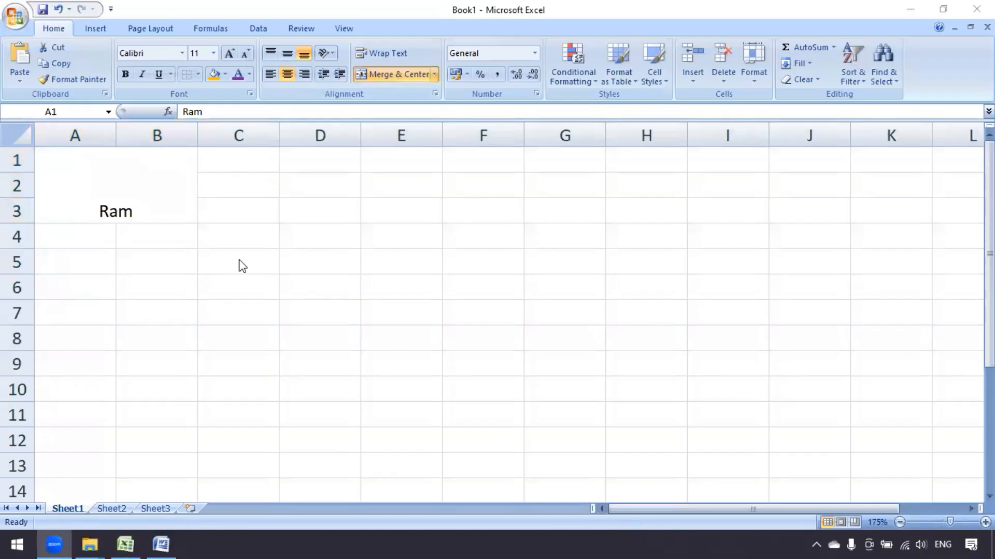
pyautogui.hotkey('alt', 'Tab')
pyautogui.hotkey('ctrl', 'z')
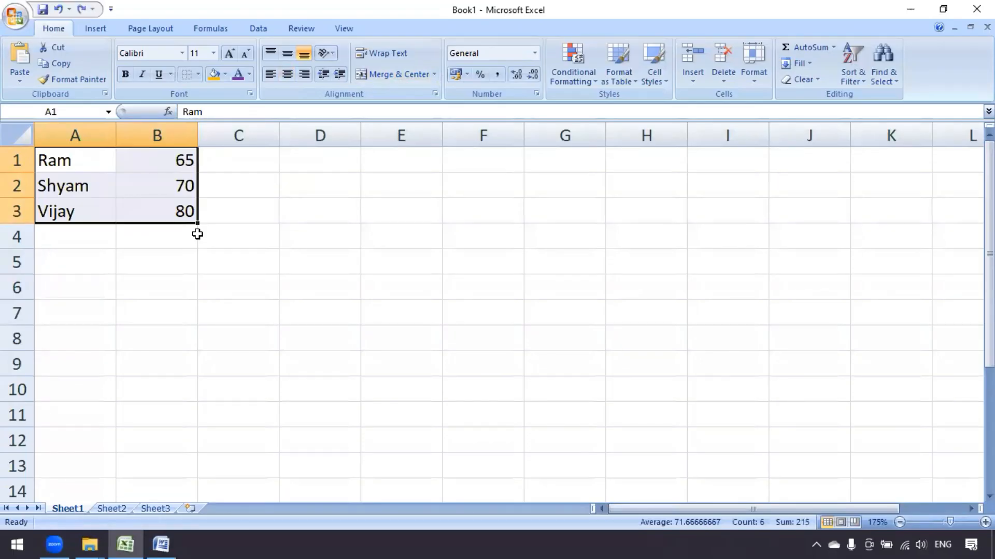
pyautogui.click(300, 219)
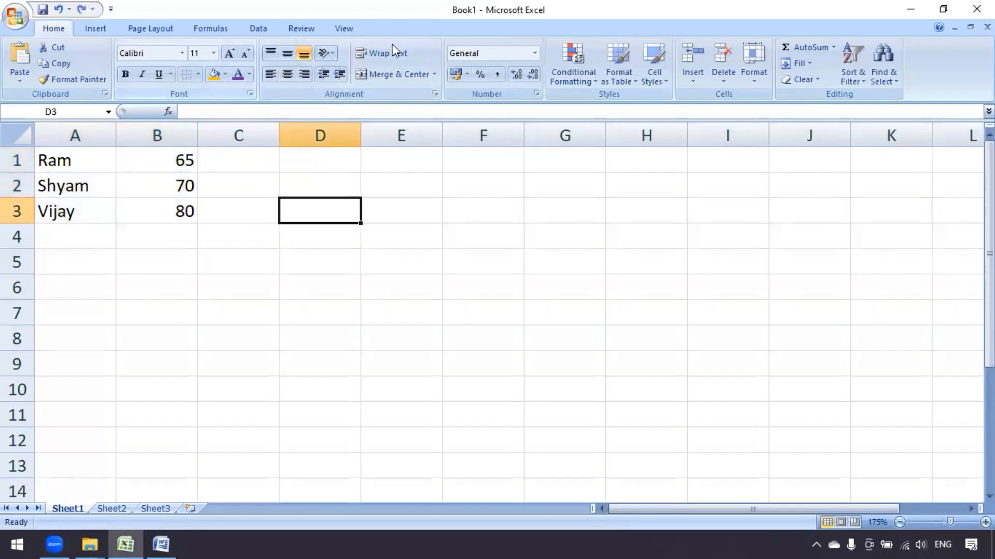
pyautogui.click(195, 234)
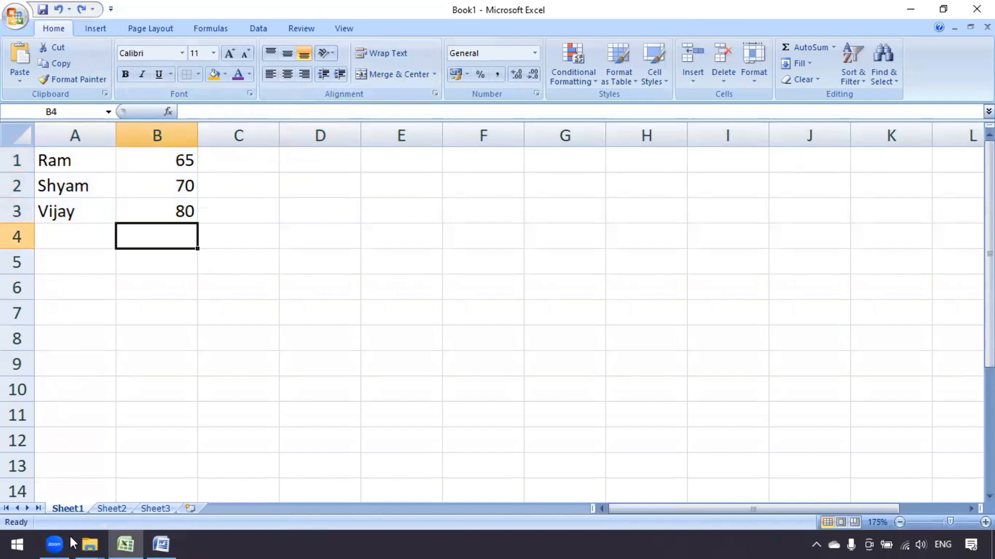
# Switch to File Explorer and open the PDF 001 Excel Assignment 01 from the 102 EXCEL ASSIGNMENT folder
pyautogui.moveTo(90, 544)
pyautogui.click(231, 483)
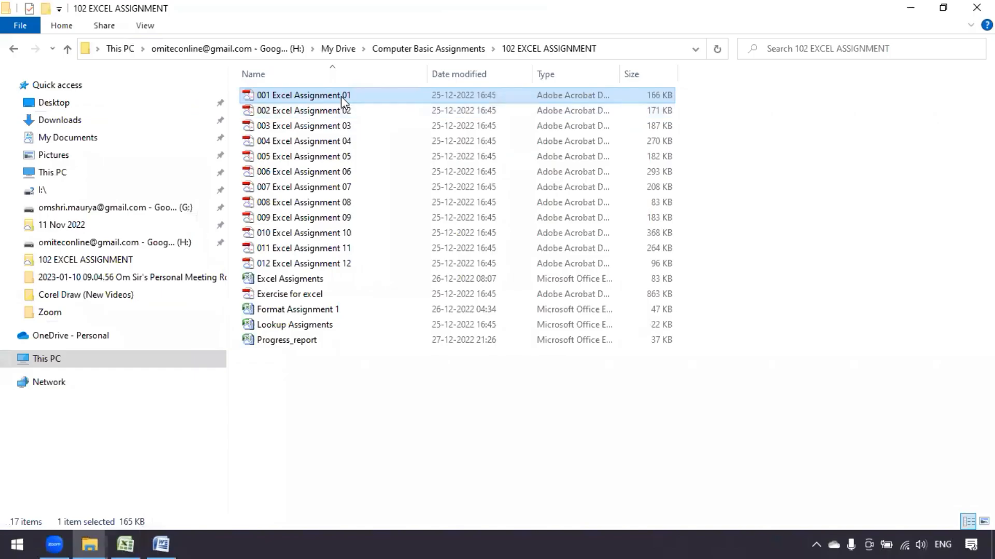
pyautogui.doubleClick(341, 96)
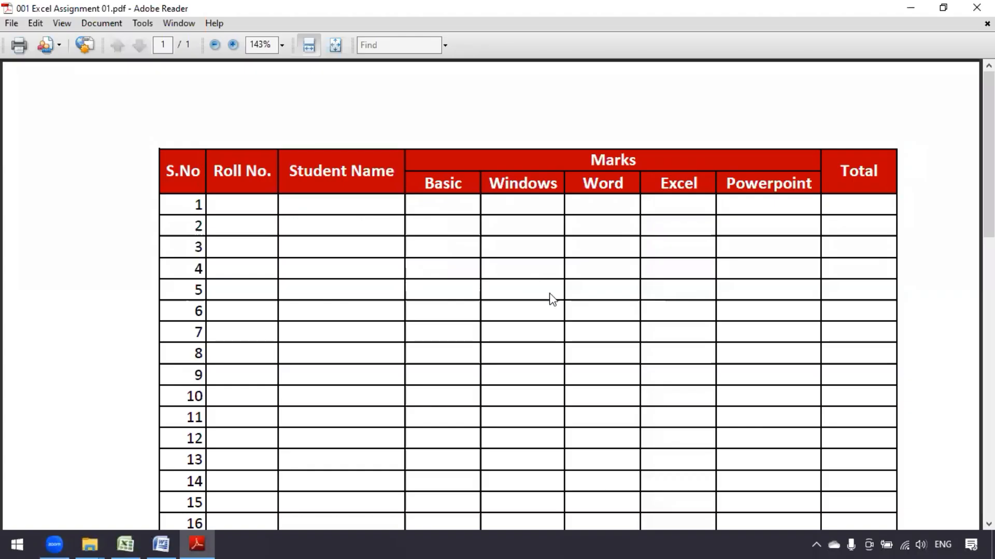
# Examine the assignment's student marks table, including its merged header cells and its numbered rows
pyautogui.scroll(-1, 551, 295)
pyautogui.scroll(1, 553, 297)
pyautogui.scroll(-3, 551, 294)
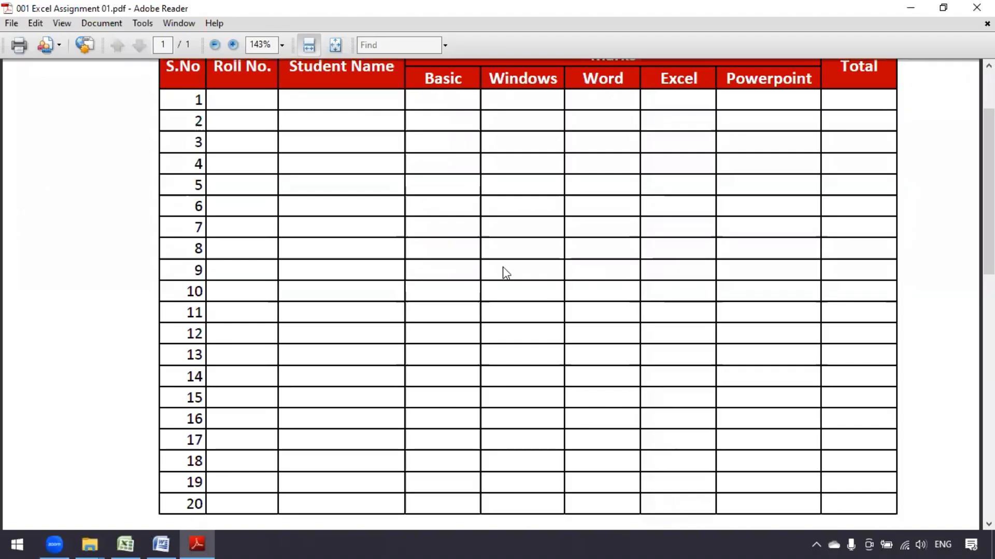
pyautogui.scroll(3, 506, 273)
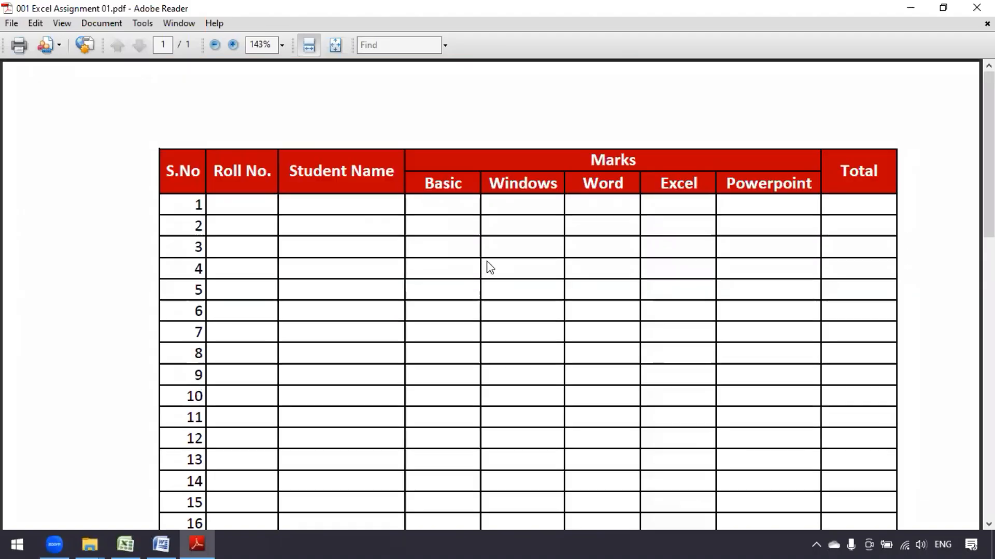
pyautogui.scroll(-3, 490, 267)
pyautogui.scroll(3, 490, 267)
pyautogui.scroll(-2, 490, 268)
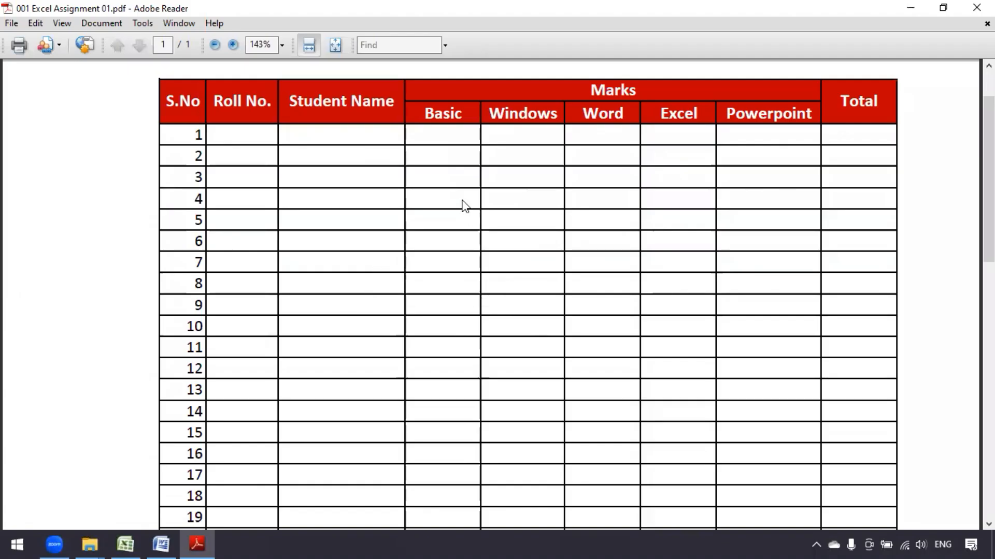
# Switch back to Excel and add a new blank worksheet to Book1
pyautogui.click(127, 543)
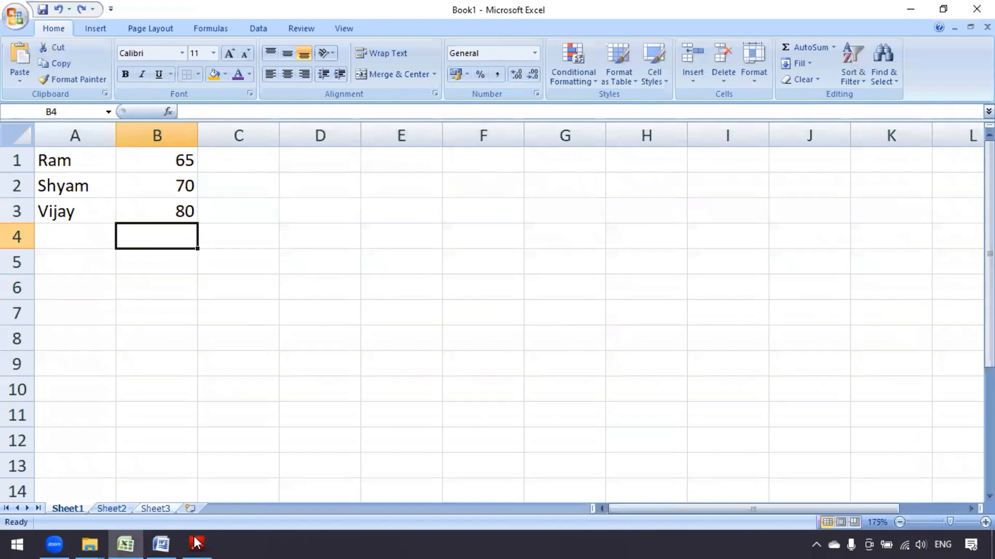
pyautogui.click(191, 507)
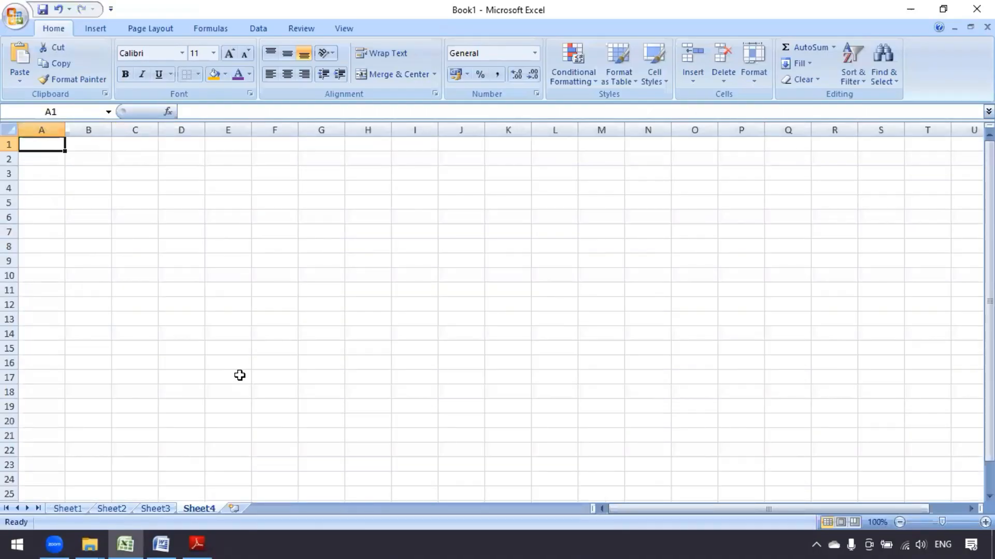
# Check the header row of the assignment table in the PDF and enter the heading S.No. in cell A1 of Sheet4
pyautogui.scroll(4, 239, 375)
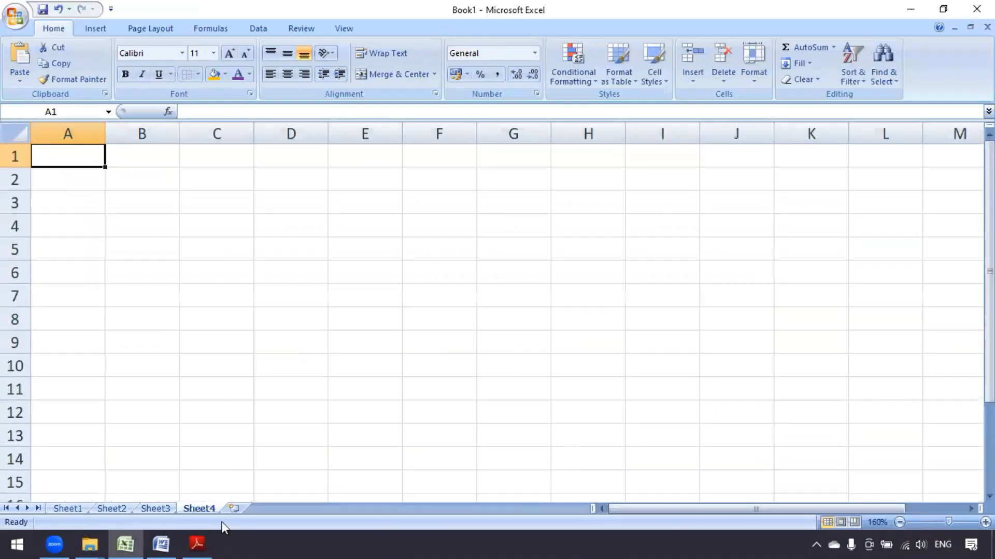
pyautogui.hotkey('alt', 'Tab')
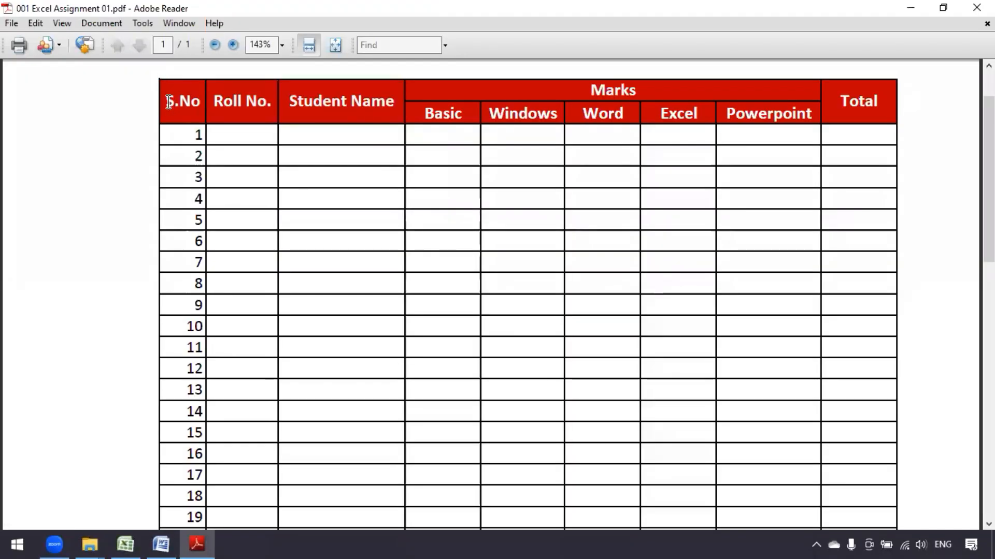
pyautogui.moveTo(169, 102); pyautogui.dragTo(440, 101)
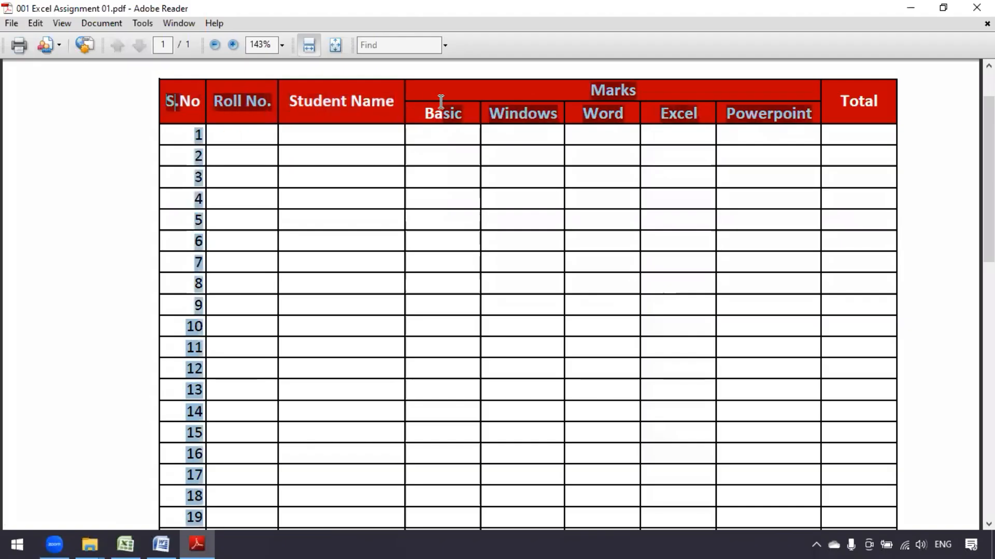
pyautogui.click(306, 159)
pyautogui.click(115, 109)
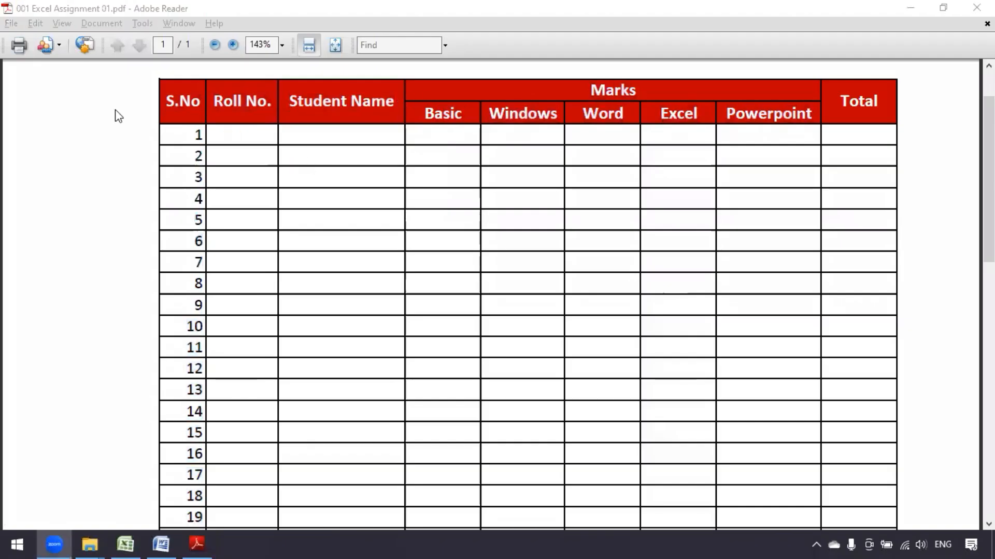
pyautogui.click(125, 544)
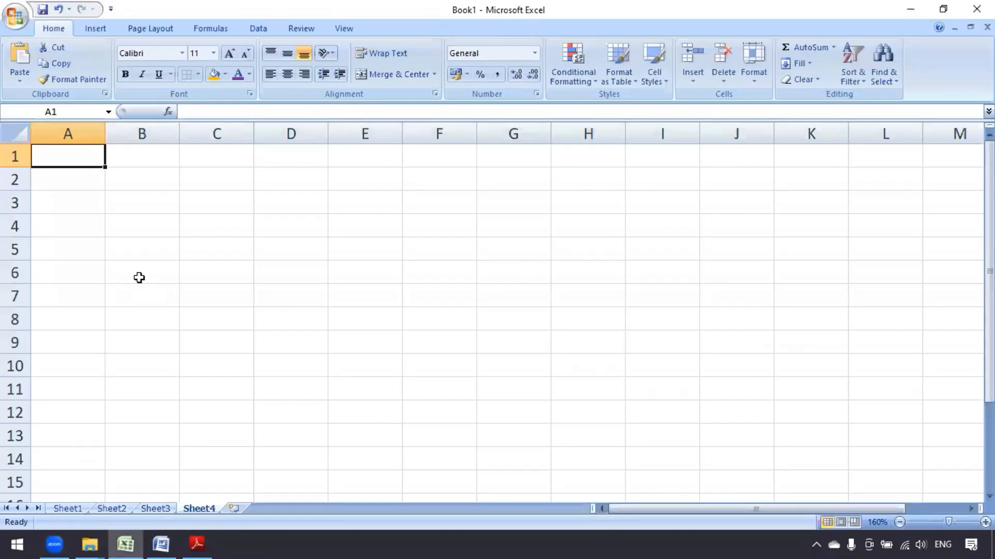
pyautogui.write('S.No.')
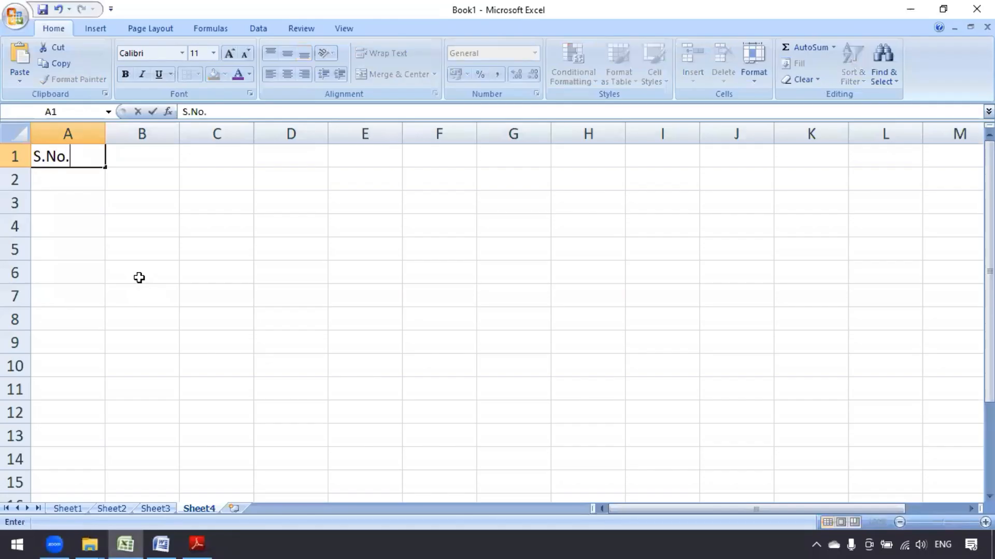
pyautogui.press('Tab')
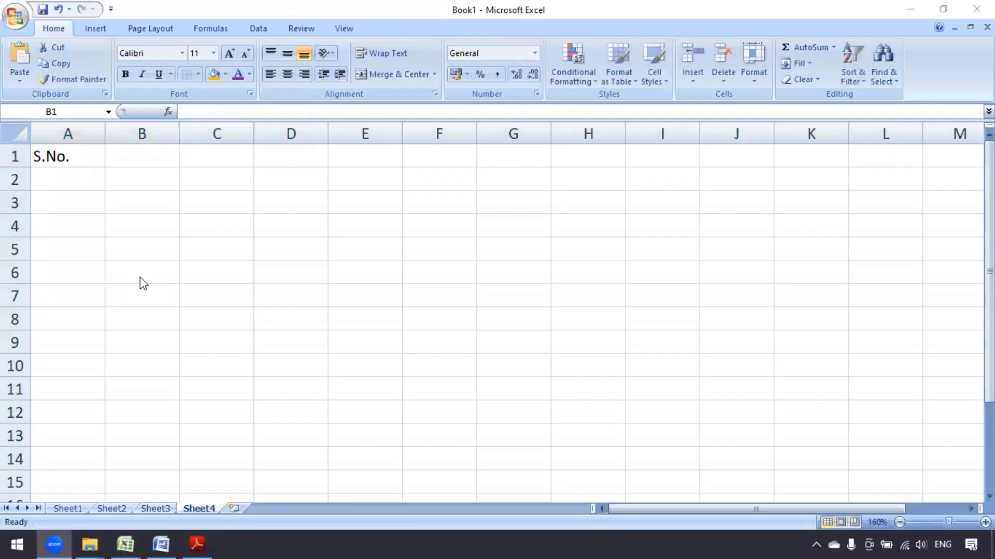
# Consult the assignment PDF again and enter the headings Roll No in B1 and Student Name in C1
pyautogui.hotkey('alt', 'Tab')
pyautogui.hotkey('alt', 'Tab')
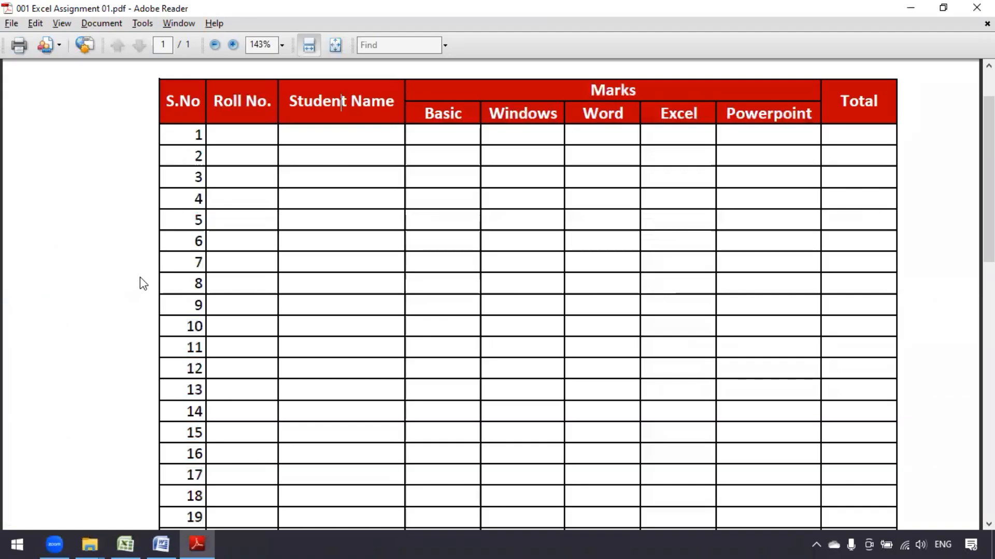
pyautogui.hotkey('alt', 'Tab')
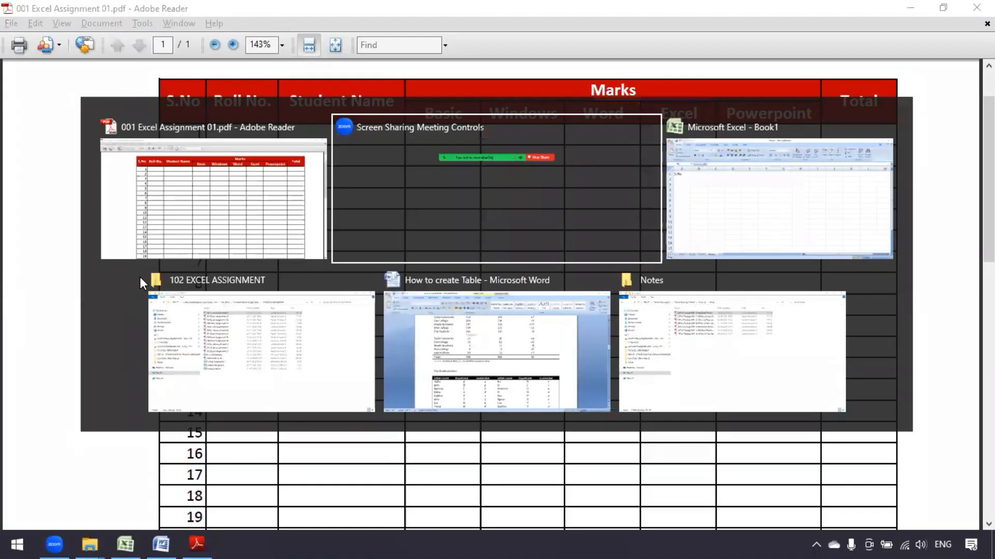
pyautogui.hotkey('alt', 'Tab')
pyautogui.write('Rol')
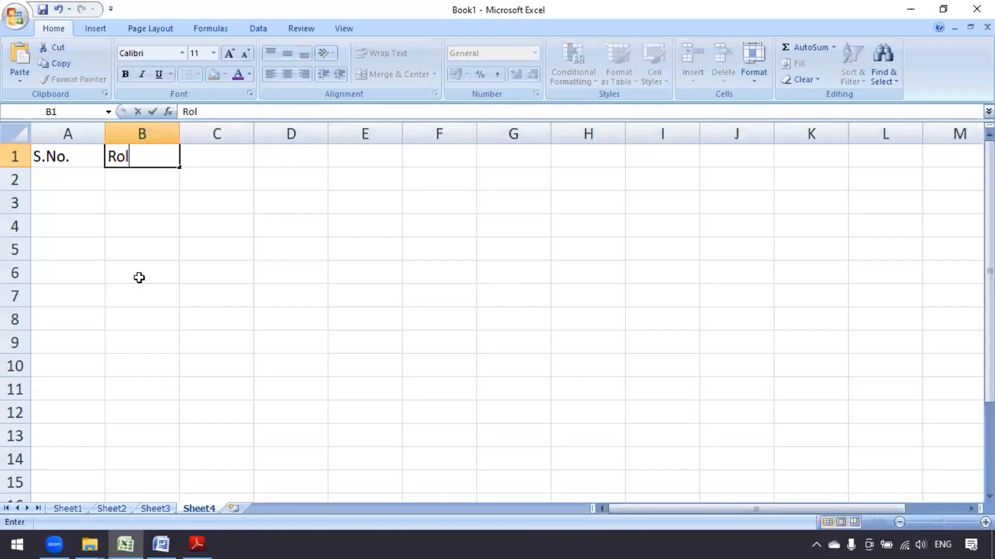
pyautogui.write('l No.')
pyautogui.press('Tab')
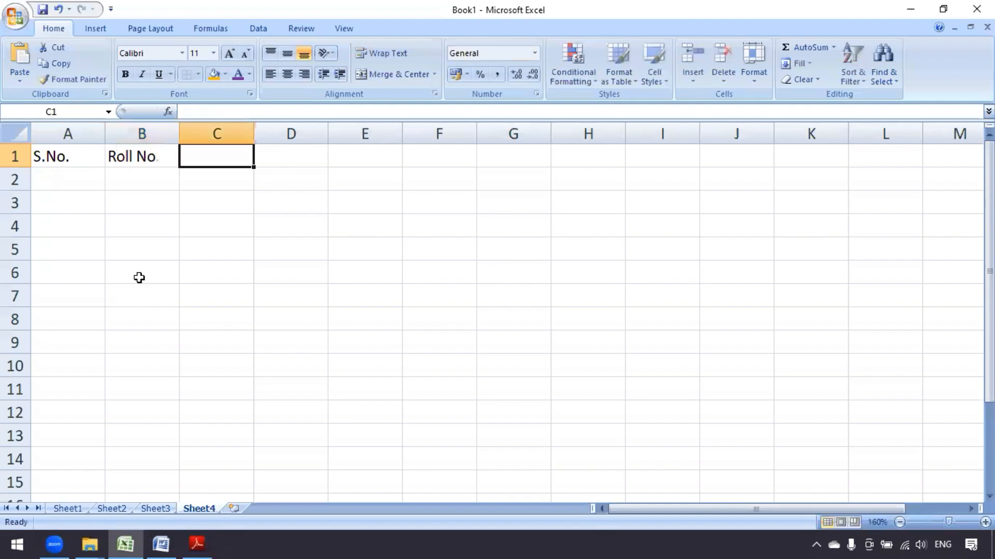
pyautogui.write('Student ')
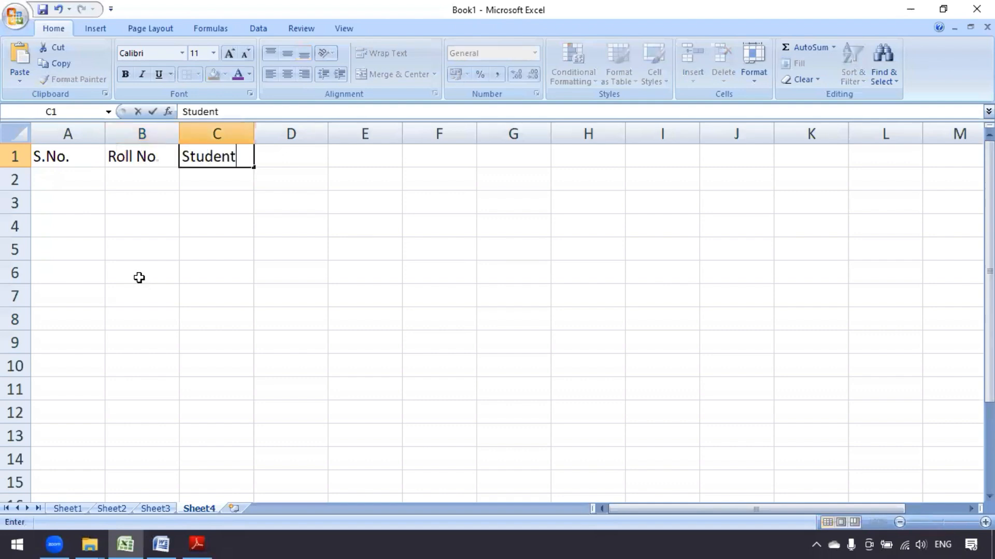
pyautogui.write('Name')
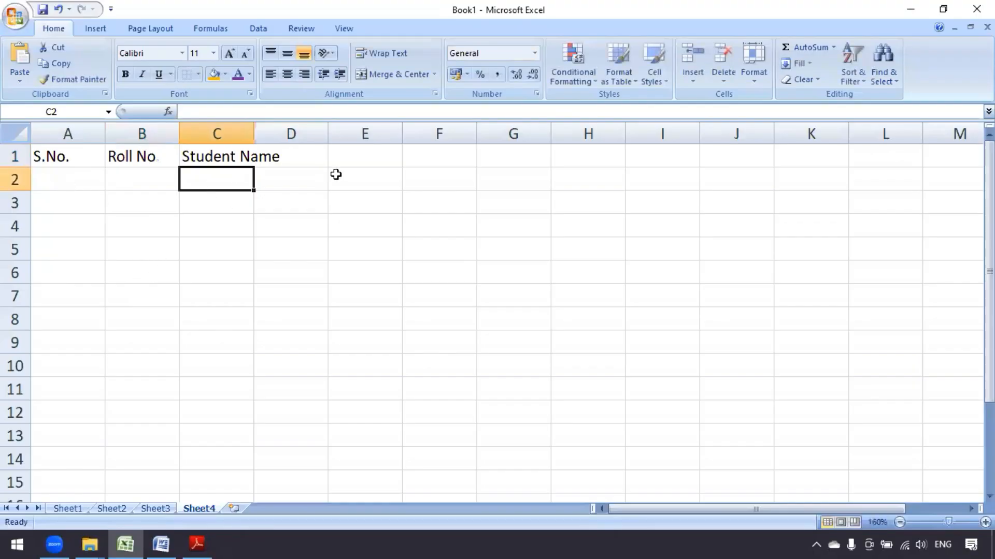
# Check the next heading in the assignment PDF and enter Marks in cell E1
pyautogui.click(309, 156)
pyautogui.click(198, 544)
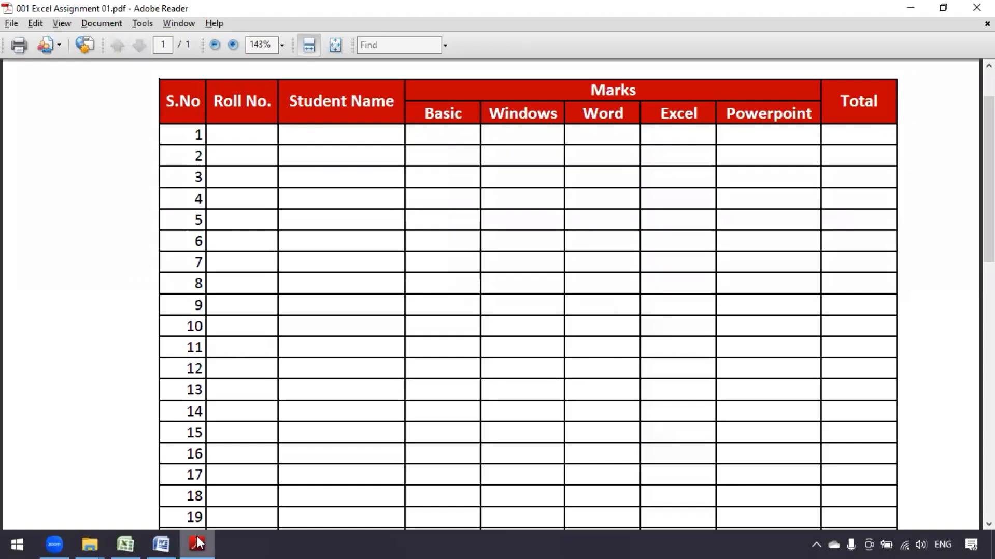
pyautogui.click(198, 544)
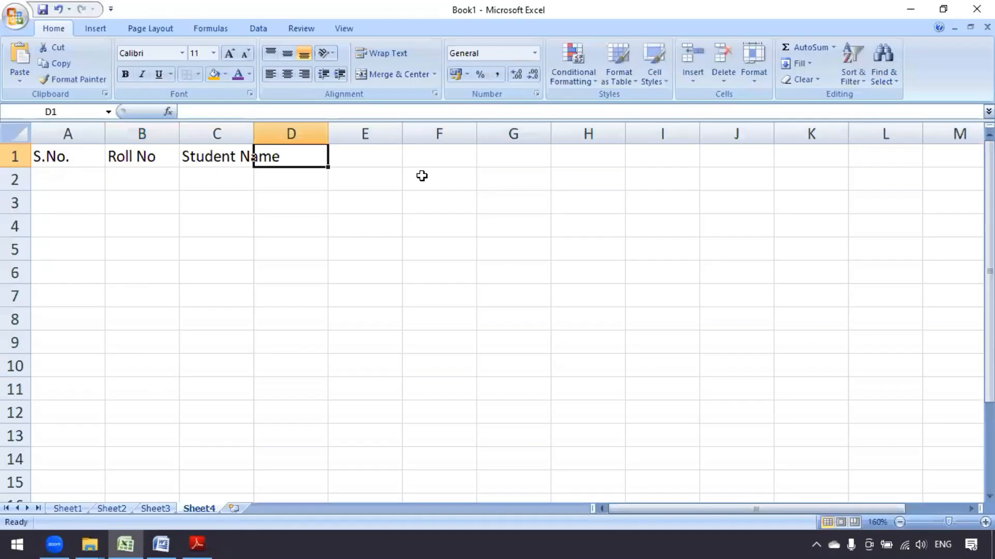
pyautogui.click(354, 153)
pyautogui.write('Marks')
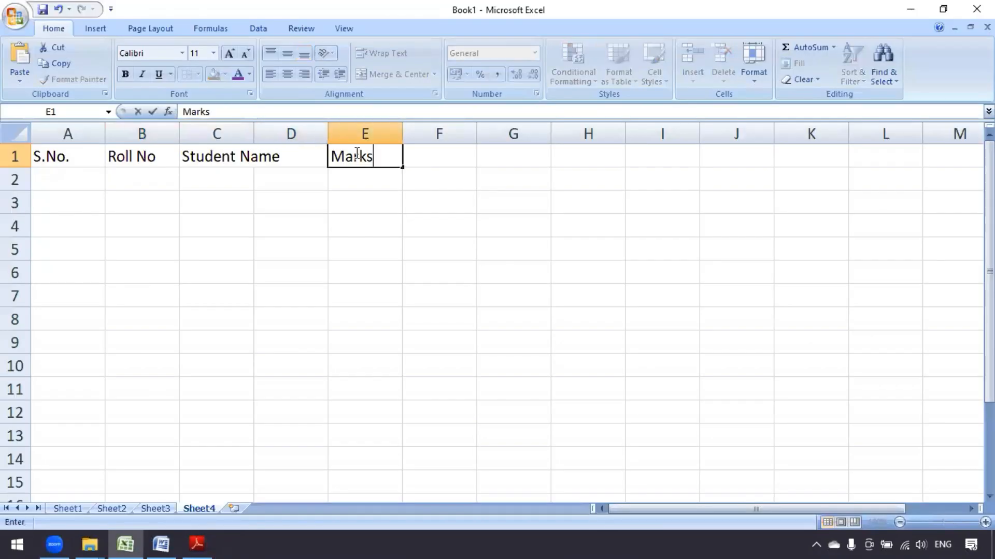
pyautogui.press('Return')
pyautogui.press('Left')
pyautogui.press('Right')
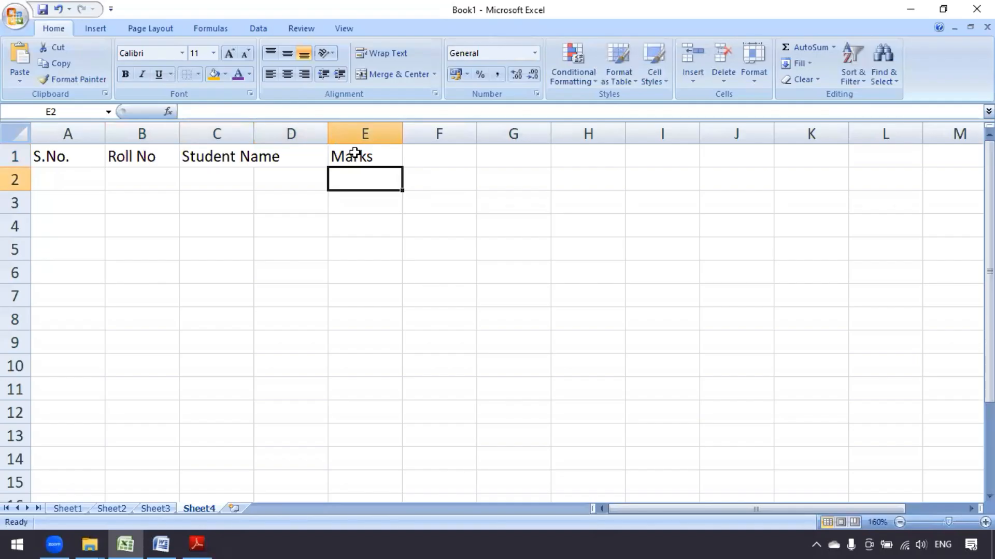
# Enter the subject headings Basic, Windows, Word, Excel and Powerpoint in cells E2 to I2, below Marks
pyautogui.write('Basic')
pyautogui.press('Return')
pyautogui.press('Up')
pyautogui.press('Right')
pyautogui.write('Windows')
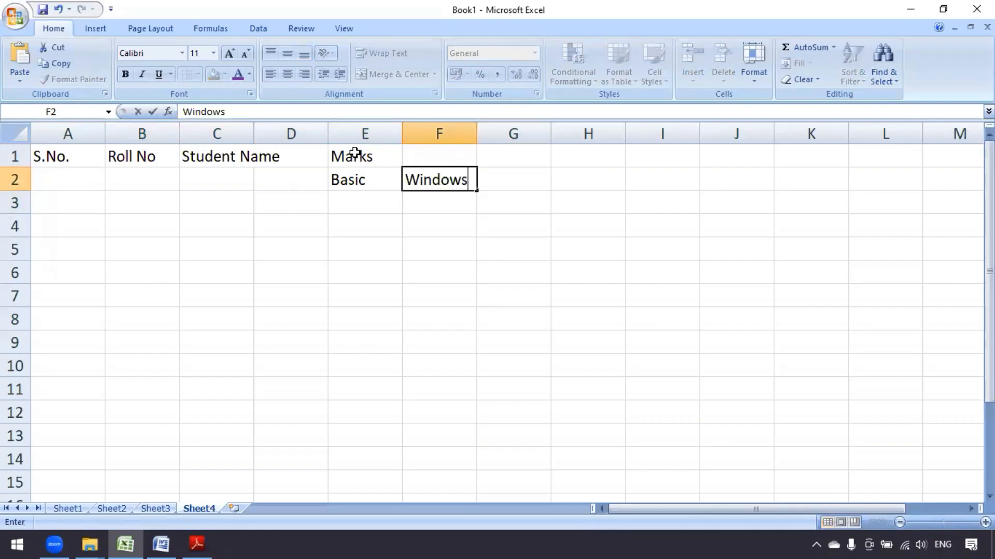
pyautogui.press('Tab')
pyautogui.write('Word')
pyautogui.press('Tab')
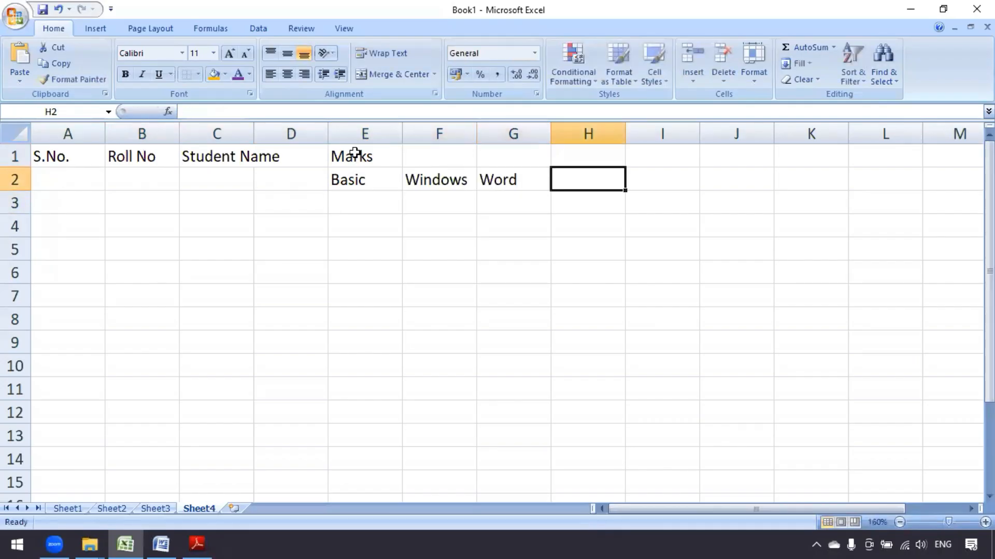
pyautogui.write('Excel')
pyautogui.press('Tab')
pyautogui.write('P')
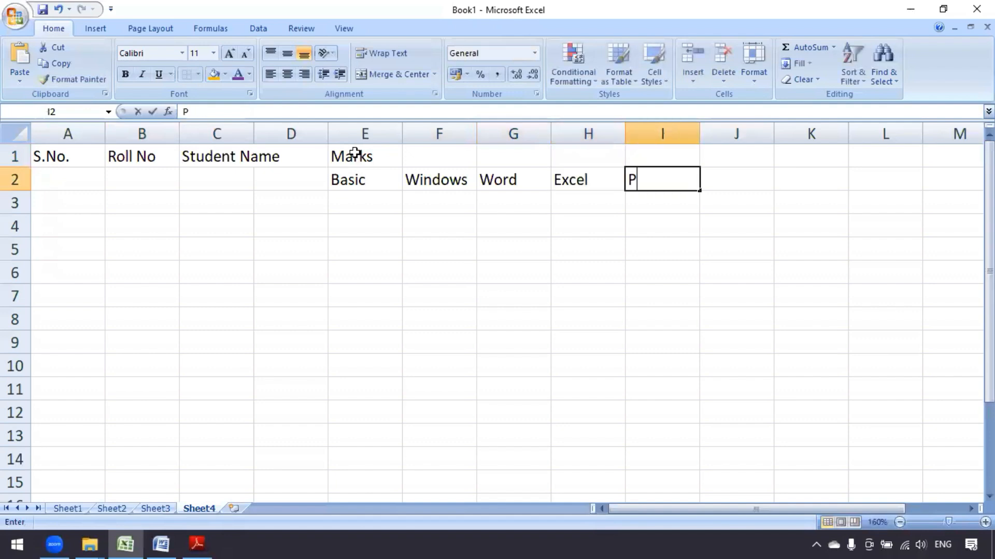
pyautogui.write('owerpoint')
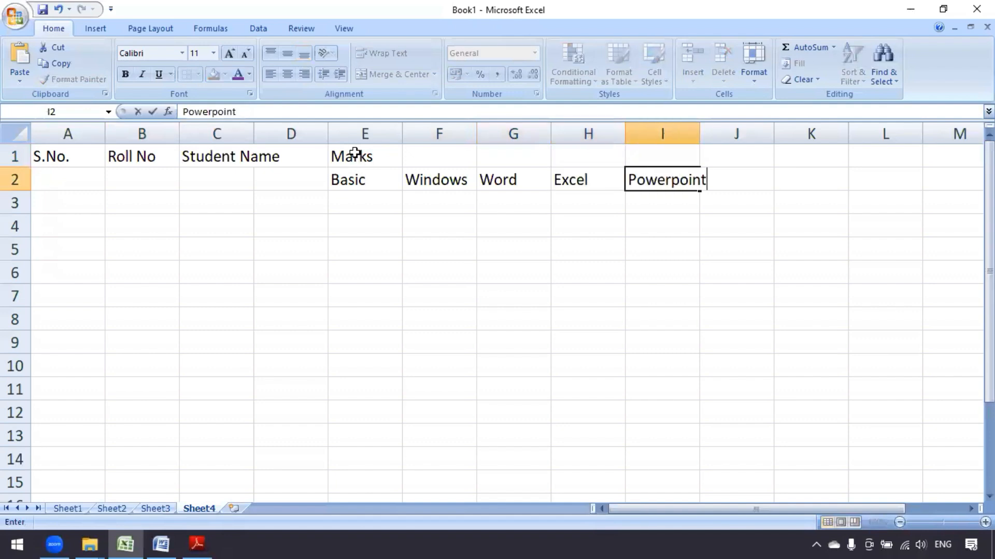
pyautogui.hotkey('ctrl', 'Return')
# Enter the heading Total in cell J1, in the column after Powerpoint
pyautogui.press('Tab')
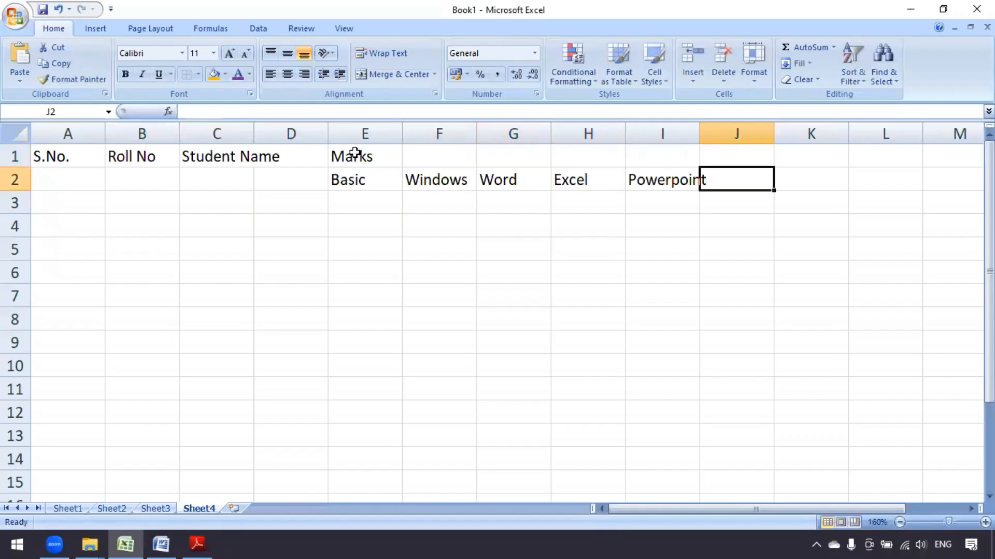
pyautogui.press('Up')
pyautogui.write('Total')
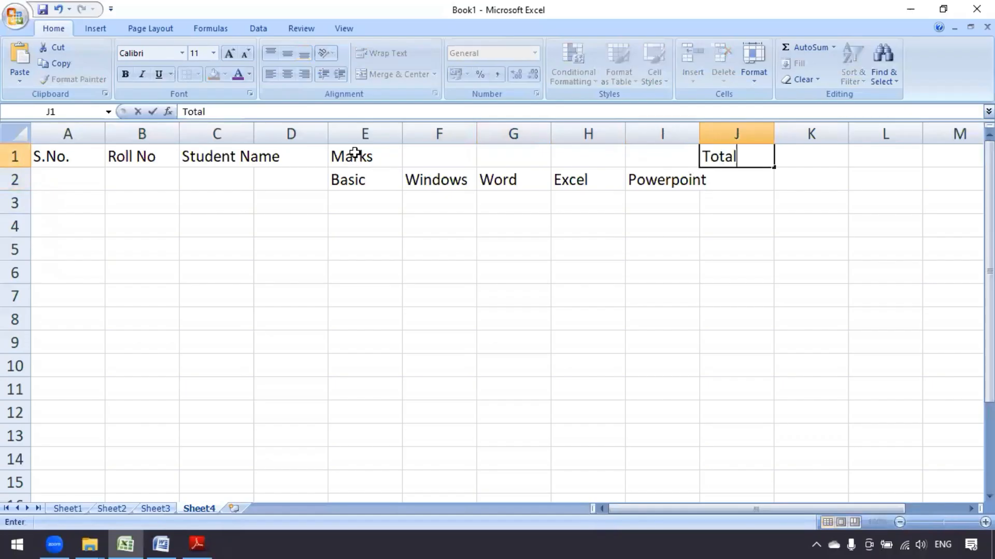
pyautogui.press('Return')
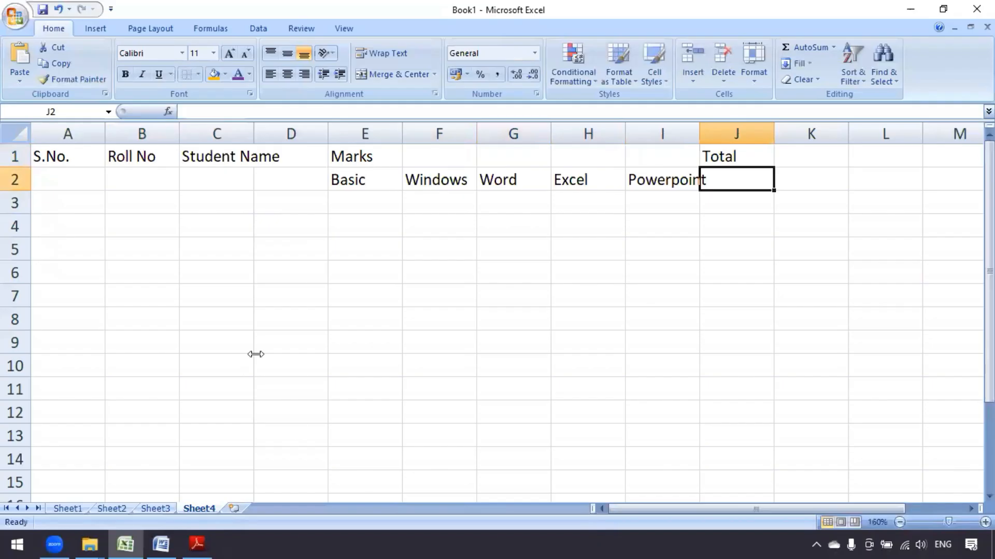
pyautogui.hotkey('alt', 'Tab')
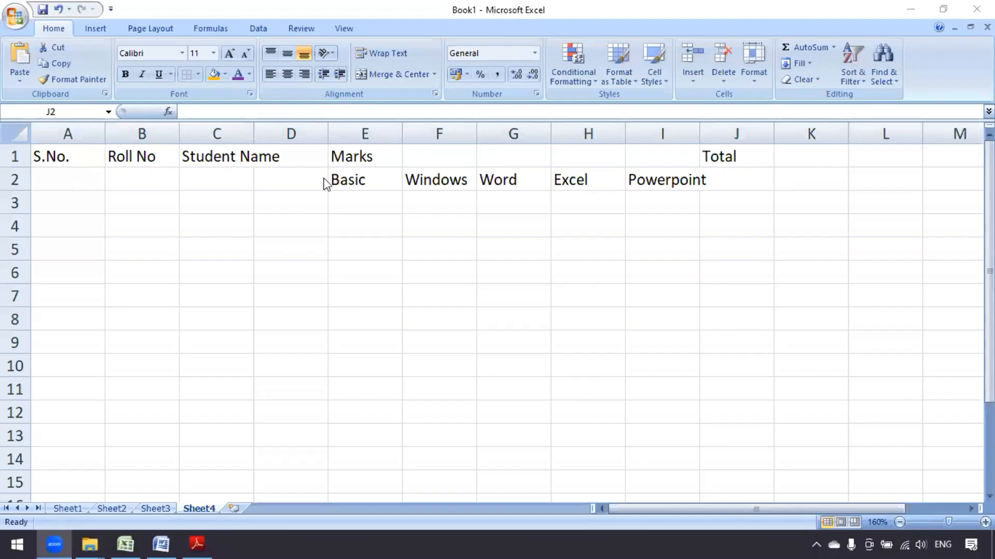
# Widen column C to fit the Student Name heading and delete the empty column D
pyautogui.moveTo(253, 133); pyautogui.dragTo(291, 133)
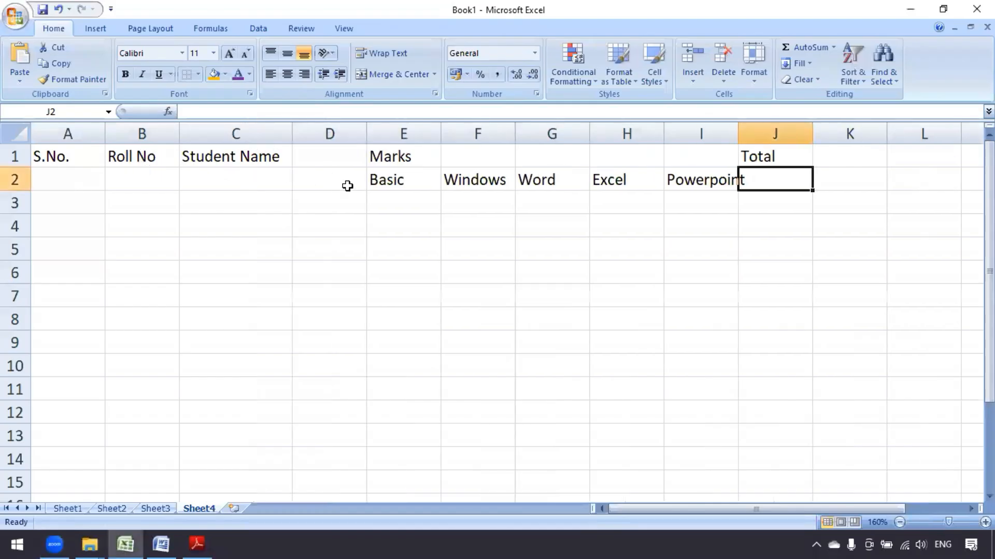
pyautogui.click(333, 133)
pyautogui.hotkey('alt', 'e')
pyautogui.press('d')
pyautogui.click(404, 296)
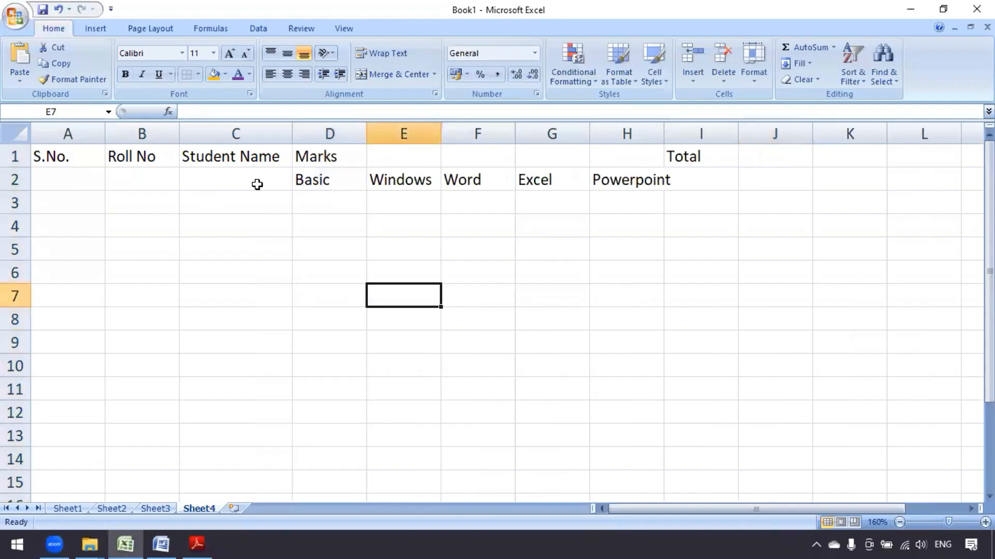
# Review the Marks and subject headings in the sheet and compare them with the full table in the assignment PDF
pyautogui.click(342, 158)
pyautogui.click(403, 179)
pyautogui.click(478, 179)
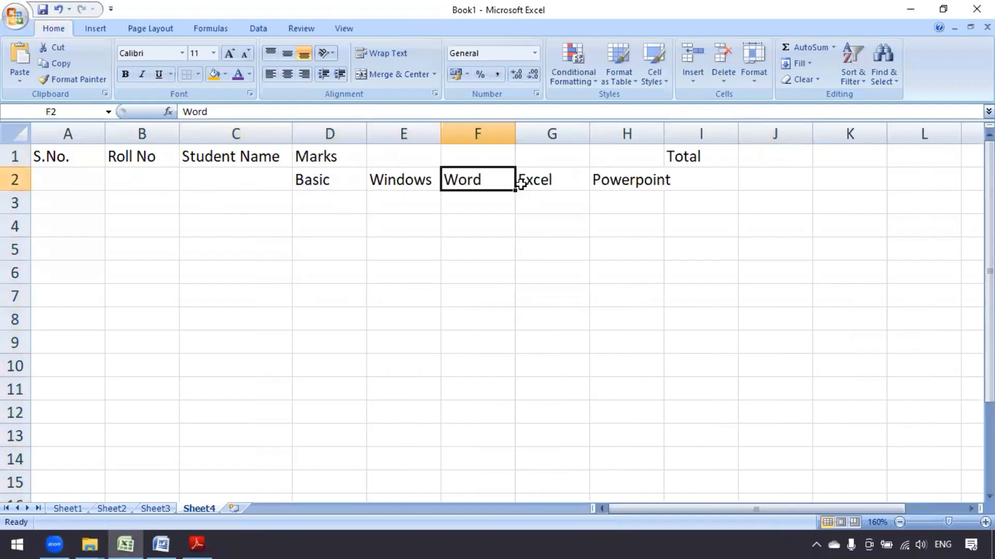
pyautogui.click(552, 179)
pyautogui.click(626, 179)
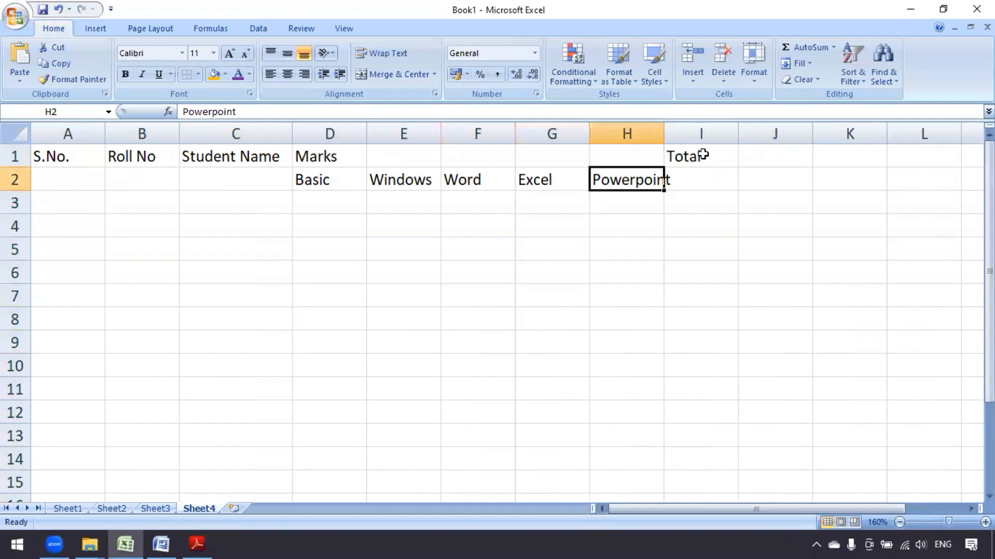
pyautogui.click(197, 544)
pyautogui.scroll(-3, 285, 387)
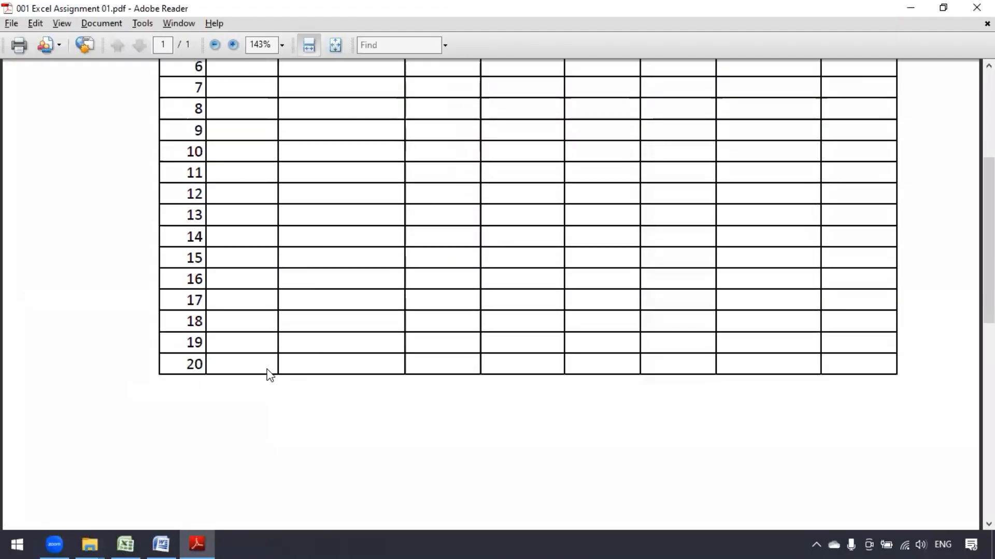
pyautogui.scroll(4, 269, 375)
pyautogui.hotkey('alt', 'Tab')
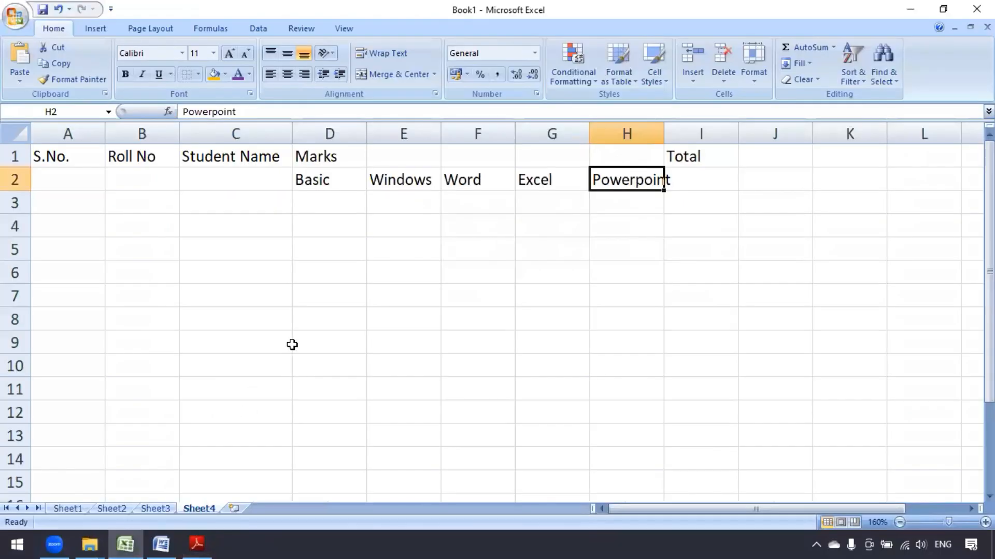
pyautogui.click(290, 344)
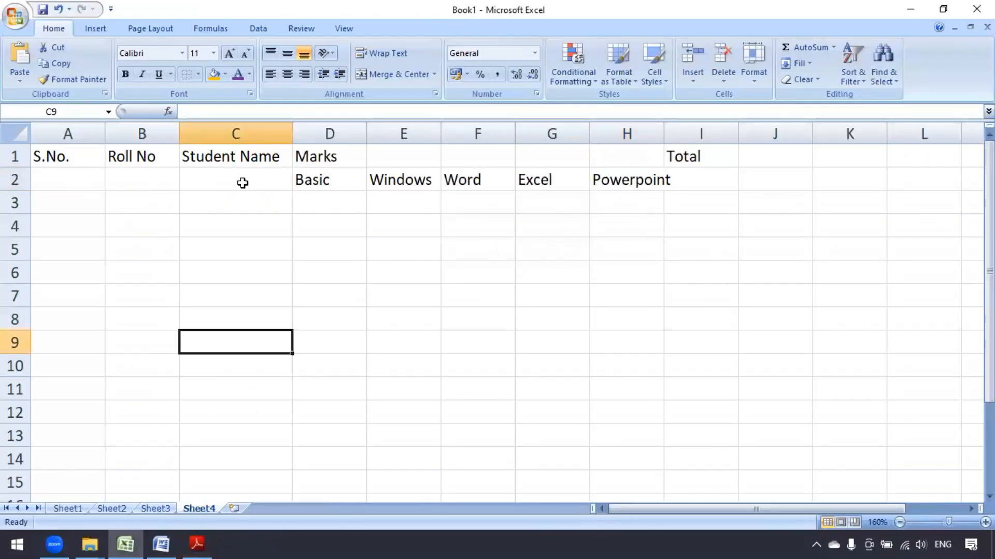
# Compare the S.No. heading cells with the assignment PDF to see which headings span two rows
pyautogui.moveTo(82, 159); pyautogui.dragTo(83, 182)
pyautogui.hotkey('alt', 'Tab')
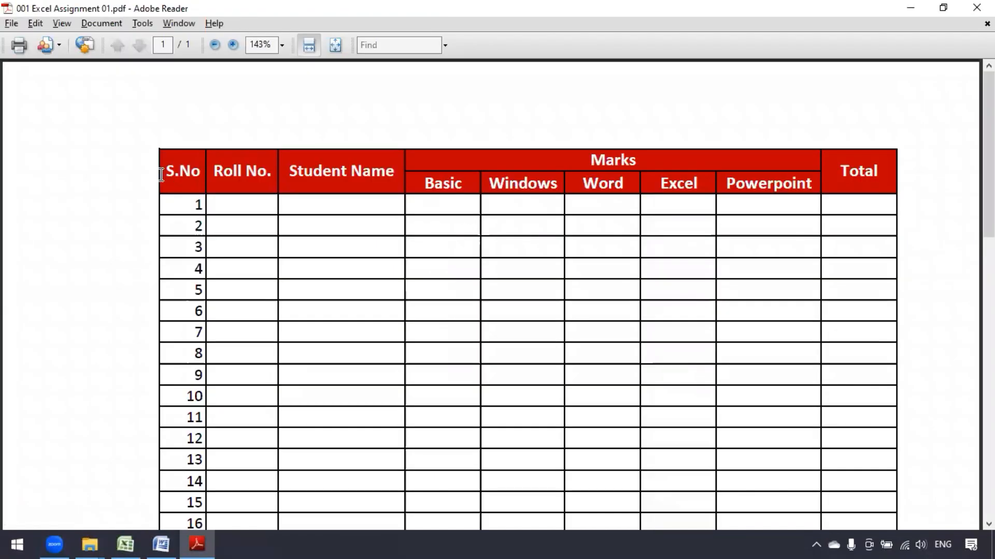
pyautogui.moveTo(165, 164); pyautogui.dragTo(440, 172)
pyautogui.hotkey('alt', 'Tab')
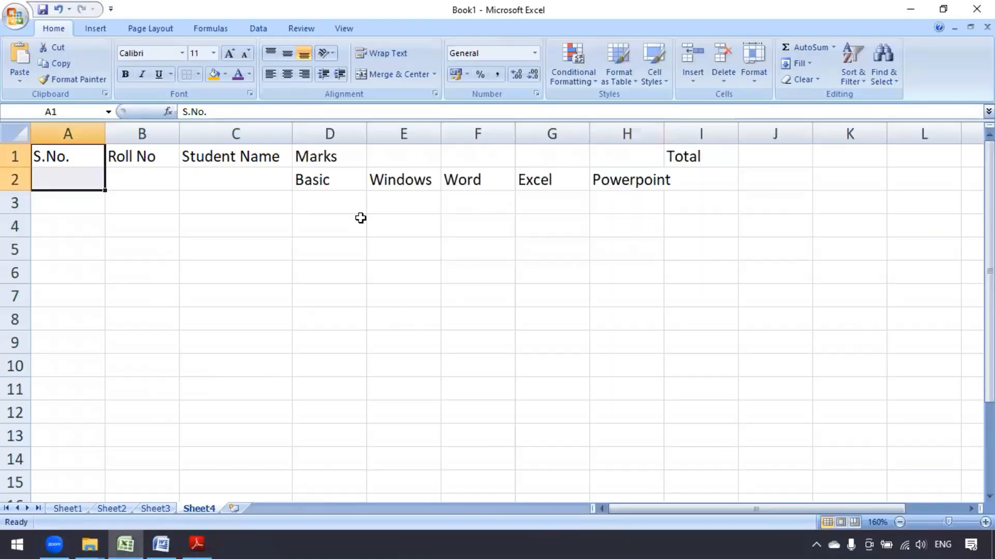
pyautogui.click(360, 219)
pyautogui.press('Left')
pyautogui.press('Left')
pyautogui.press('Left')
# Merge and center S.No. across A1:A2, Roll No across B1:B2 and Student Name across C1:C2
pyautogui.moveTo(83, 155); pyautogui.dragTo(82, 177)
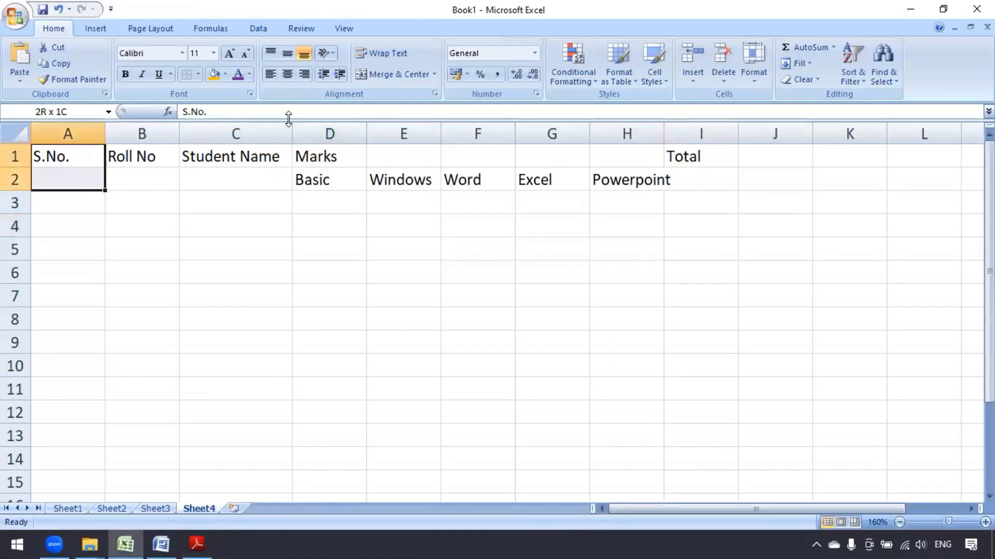
pyautogui.click(395, 78)
pyautogui.moveTo(140, 156); pyautogui.dragTo(140, 176)
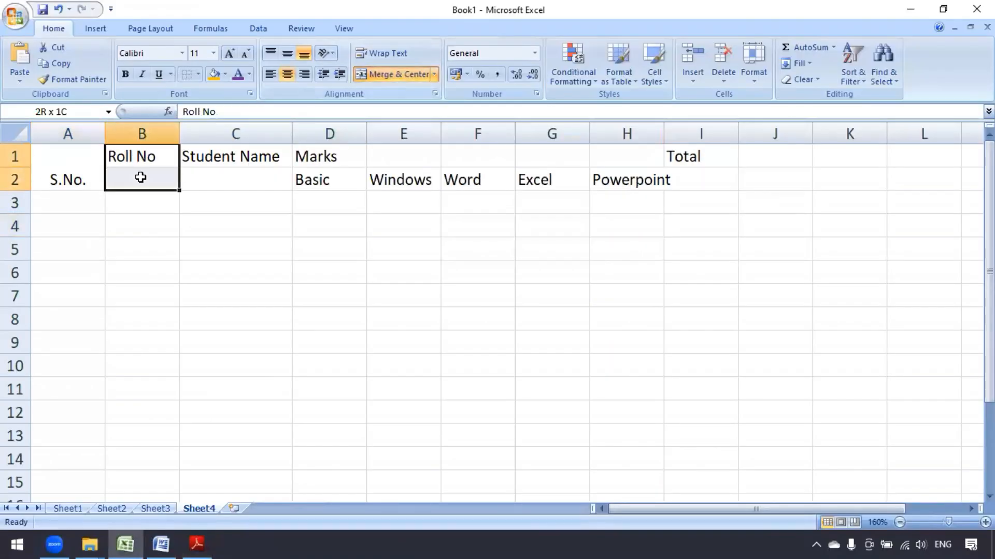
pyautogui.click(403, 73)
pyautogui.moveTo(235, 156); pyautogui.dragTo(275, 178)
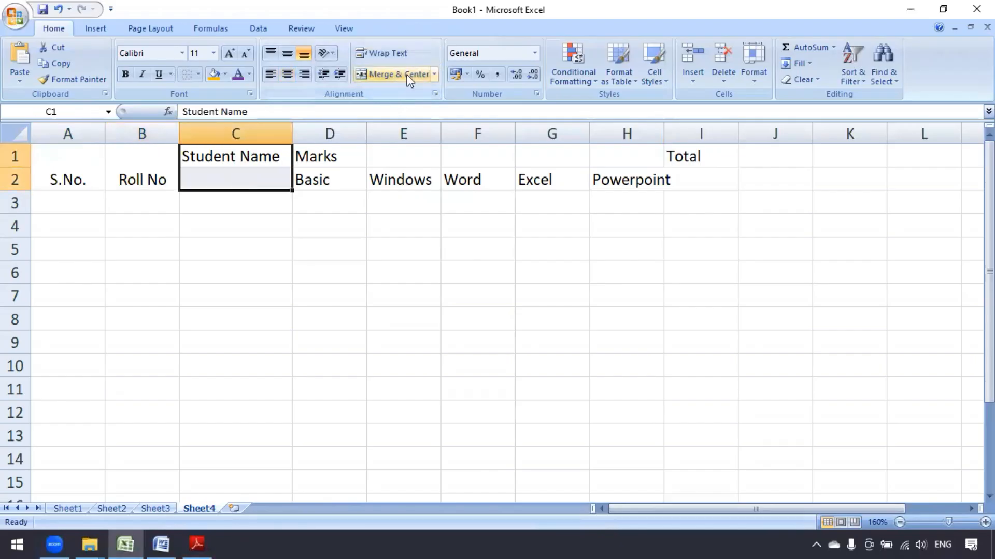
pyautogui.click(407, 76)
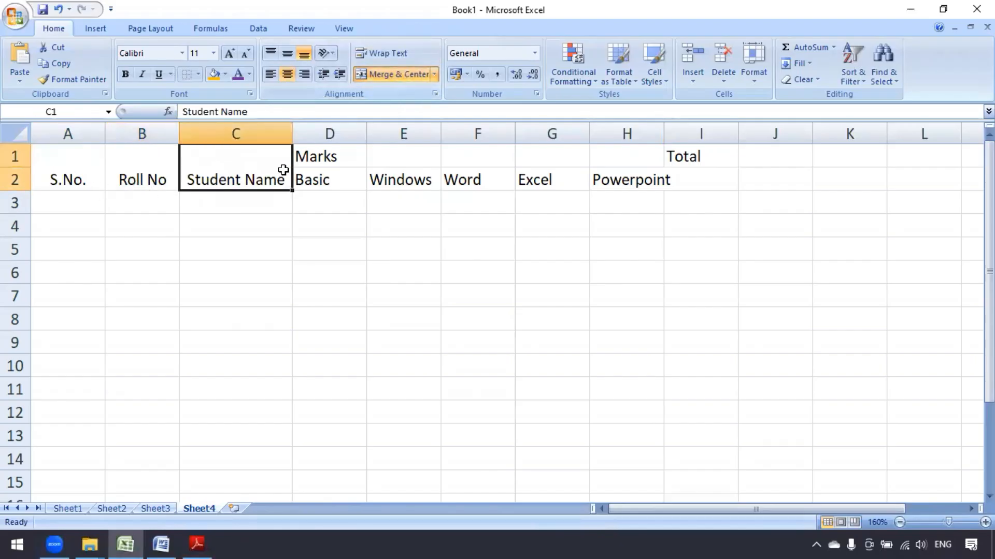
# Merge and center Marks across D1:H1 and Total across I1:I2, and widen column H to fit the Powerpoint heading
pyautogui.moveTo(340, 156); pyautogui.dragTo(622, 156)
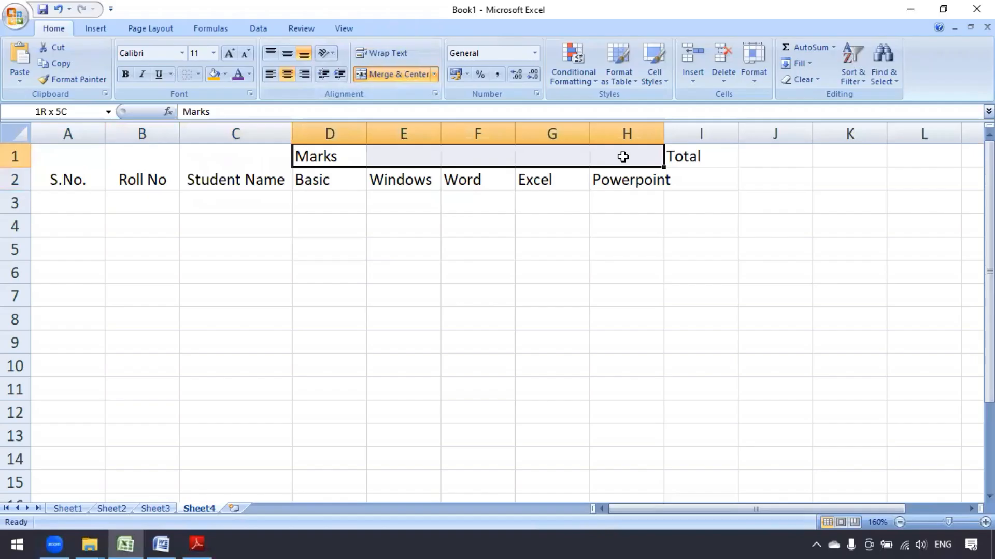
pyautogui.click(410, 76)
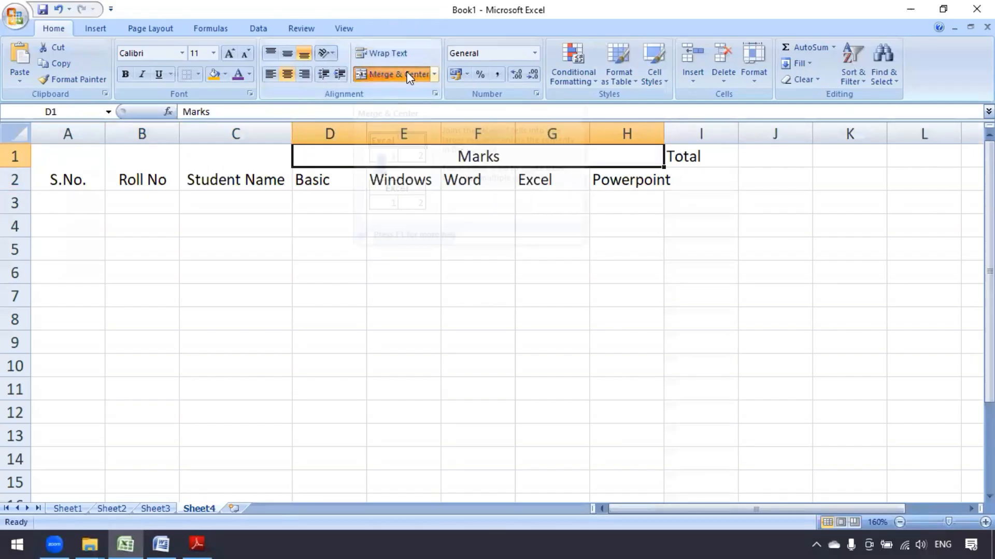
pyautogui.moveTo(707, 162); pyautogui.dragTo(703, 180)
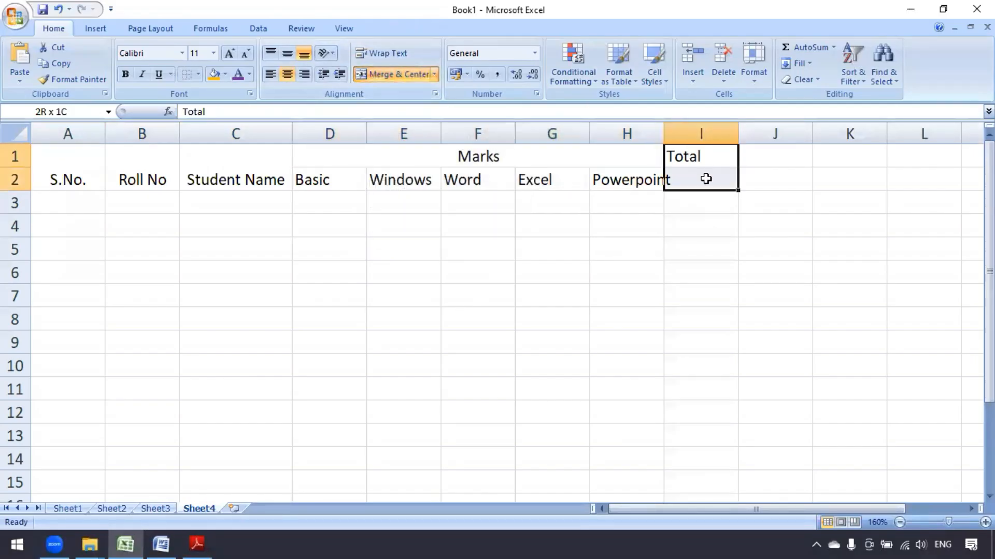
pyautogui.click(399, 74)
pyautogui.click(392, 294)
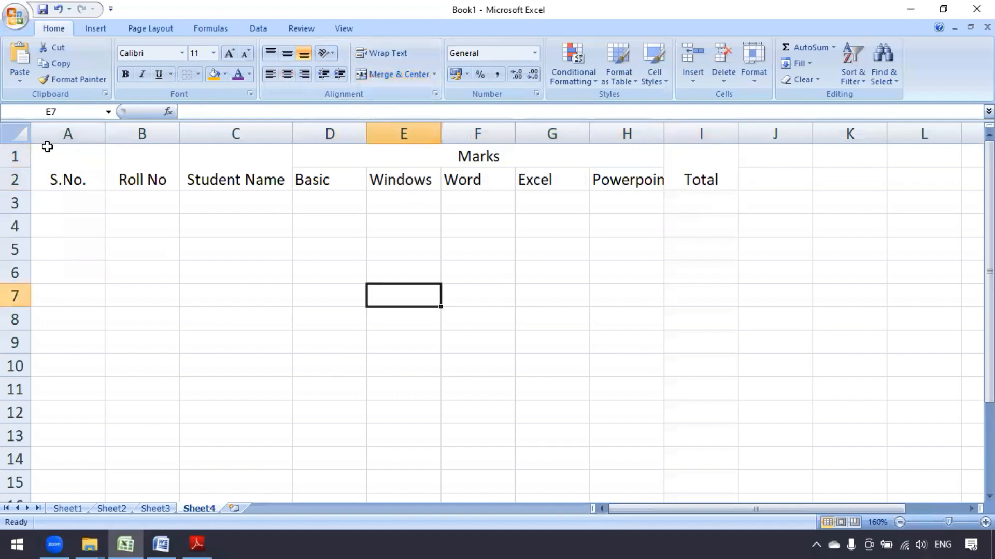
pyautogui.doubleClick(664, 134)
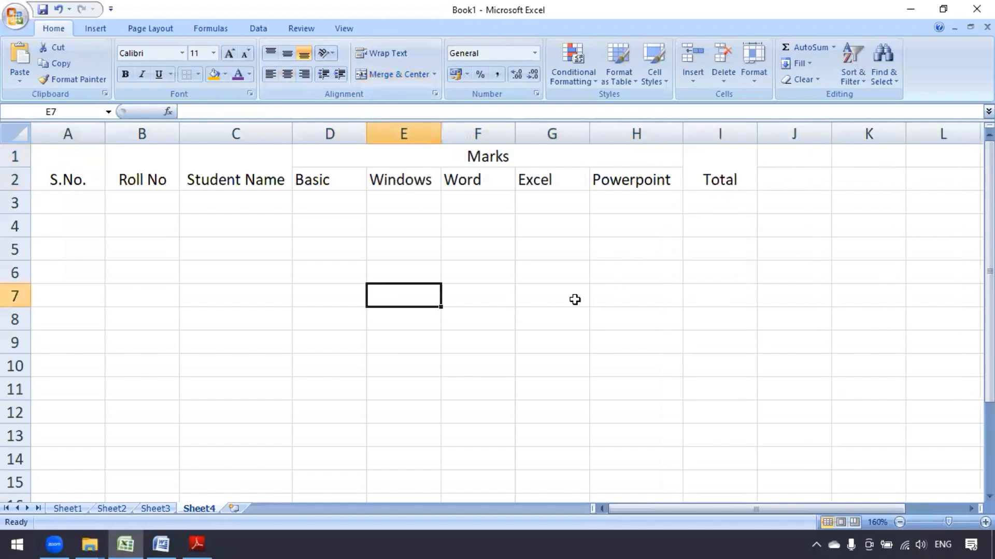
# Middle-align the headings in A1:I2 vertically and make them bold
pyautogui.moveTo(68, 155); pyautogui.dragTo(721, 182)
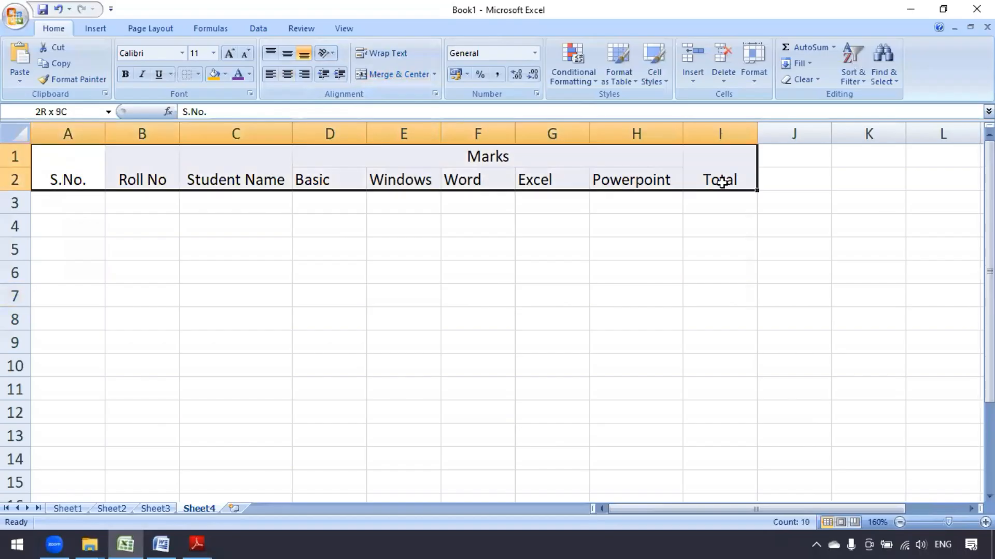
pyautogui.click(286, 53)
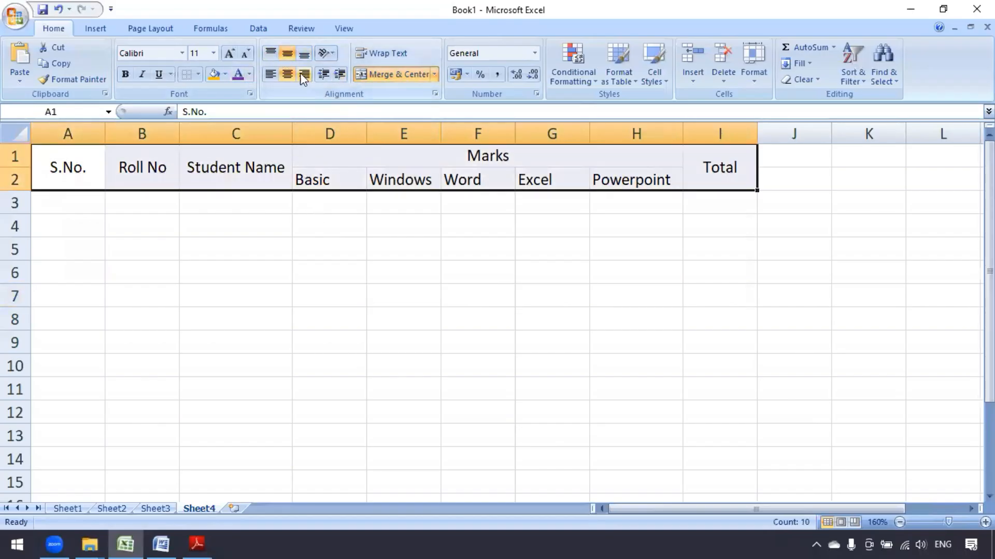
pyautogui.click(125, 74)
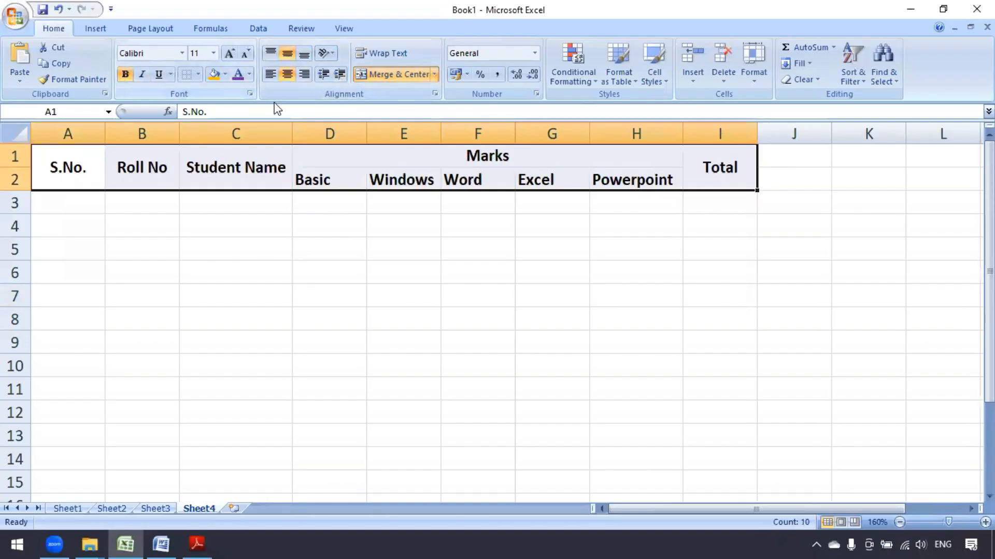
# Fill the heading cells A1:I2 with dark red and set their text color to white
pyautogui.click(225, 75)
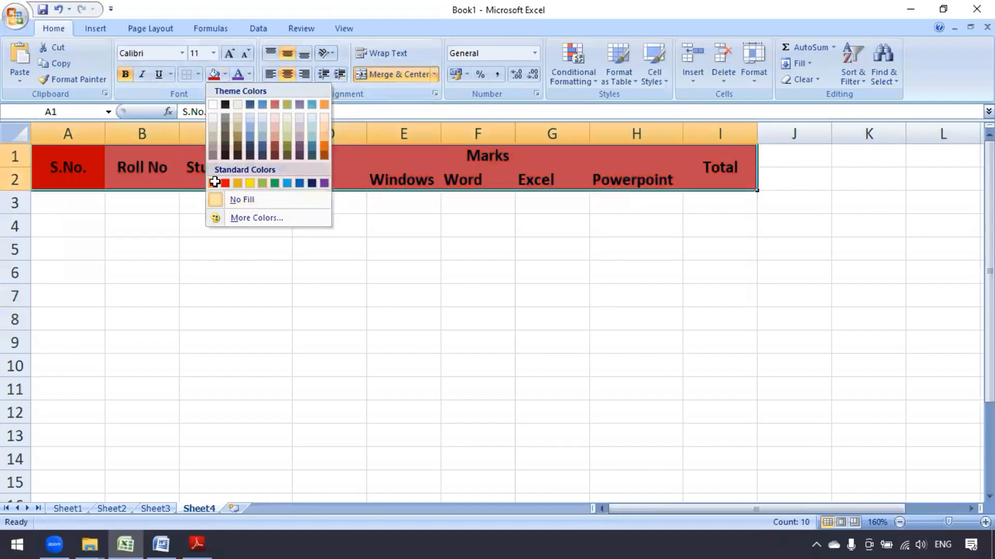
pyautogui.click(212, 183)
pyautogui.click(250, 76)
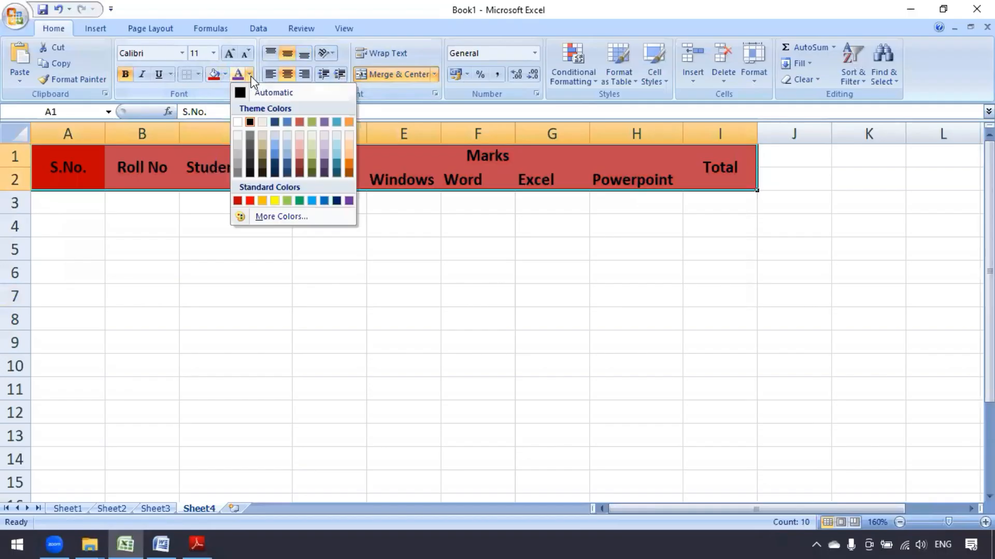
pyautogui.click(242, 120)
pyautogui.click(278, 265)
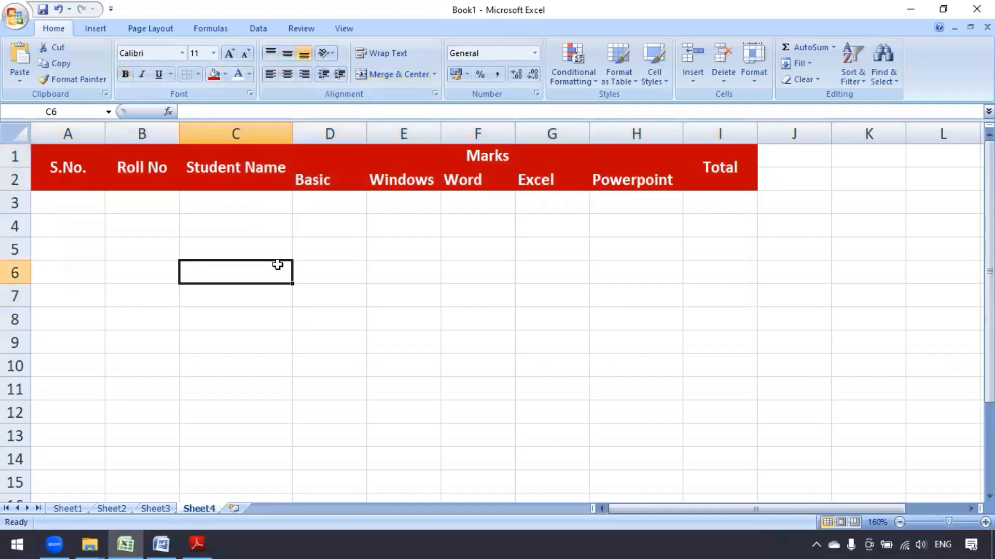
# Check the serial numbers in the assignment PDF and enter 1 and 2 in cells A3 and A4
pyautogui.click(161, 544)
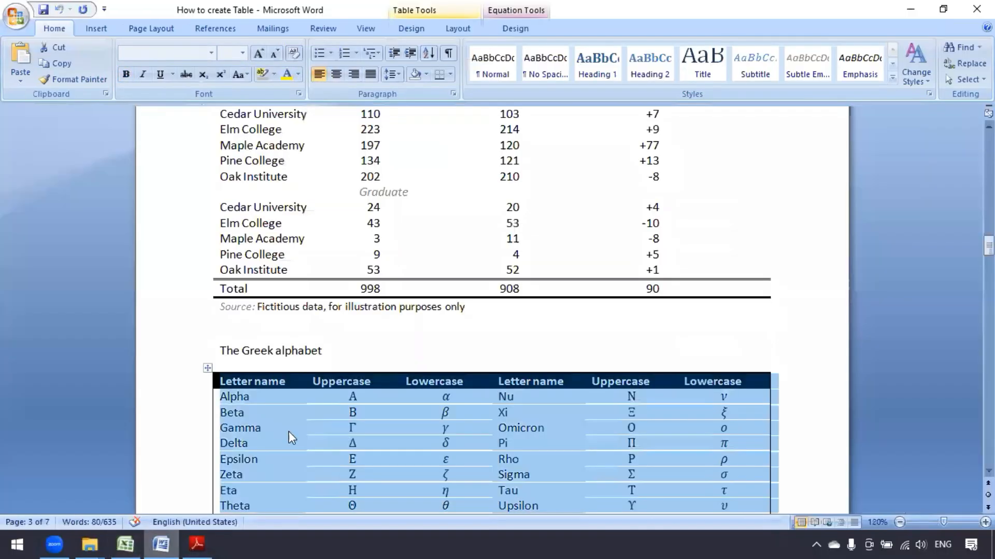
pyautogui.click(198, 543)
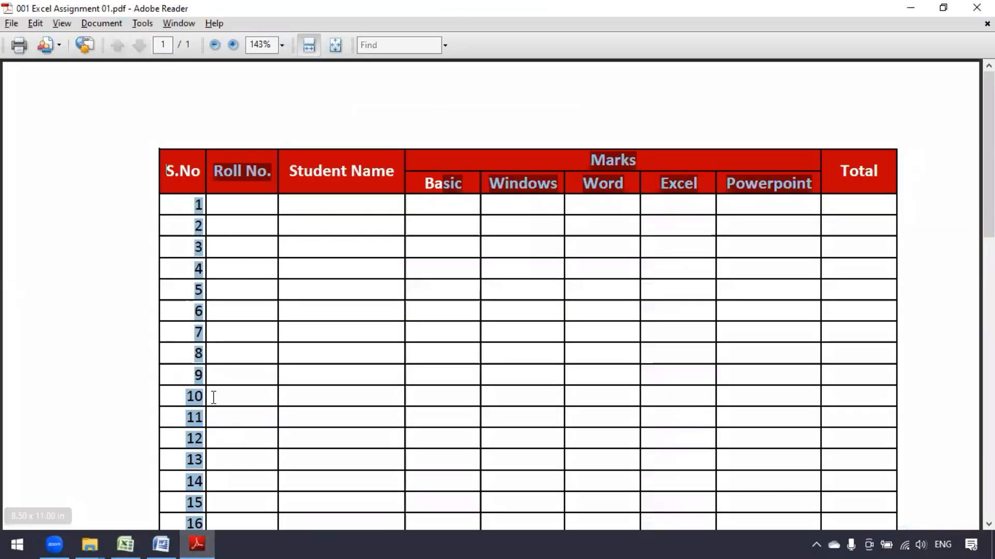
pyautogui.click(125, 544)
pyautogui.click(69, 203)
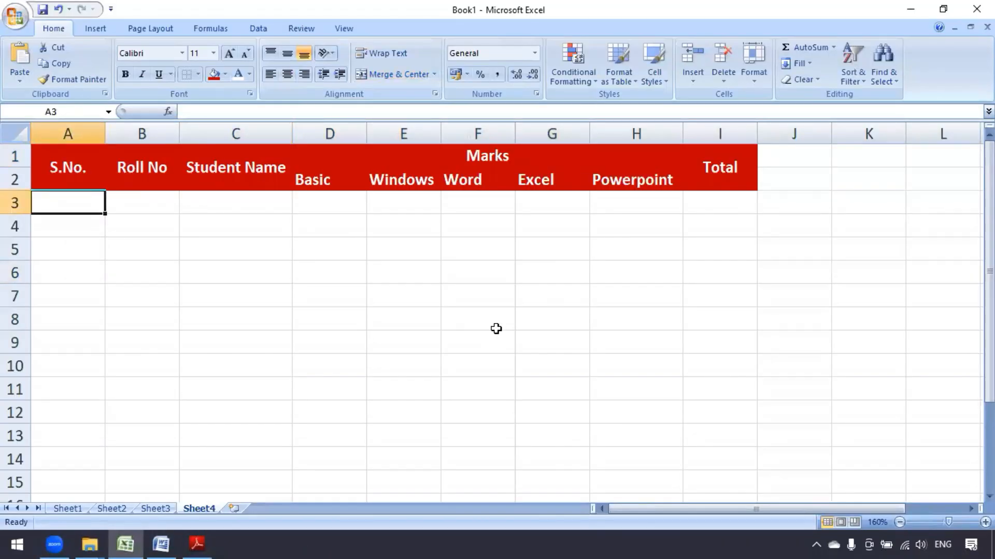
pyautogui.write('1')
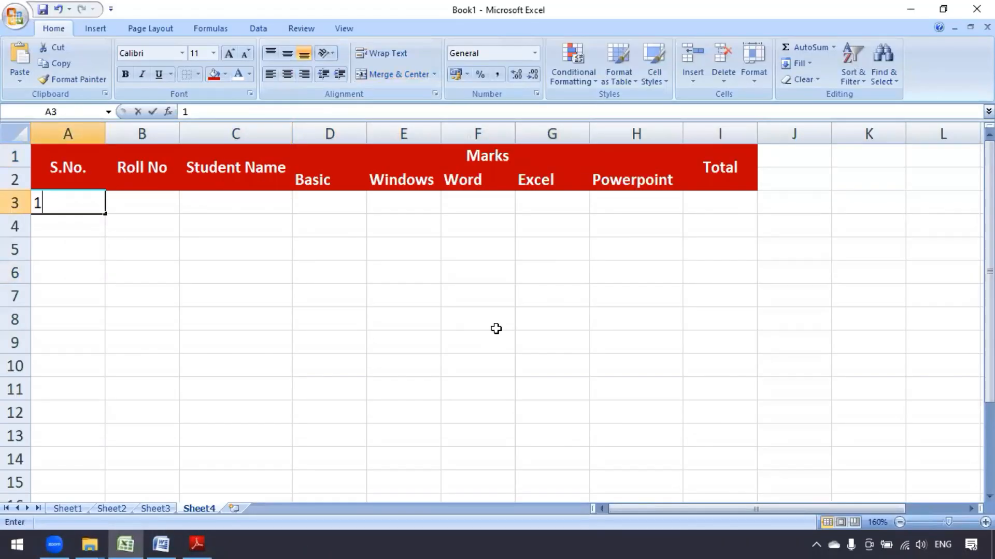
pyautogui.press('Return')
pyautogui.write('2')
pyautogui.press('Return')
# Extend the serial number series from A3:A4 down to 20 in cell A22
pyautogui.press('Up')
pyautogui.press('Up')
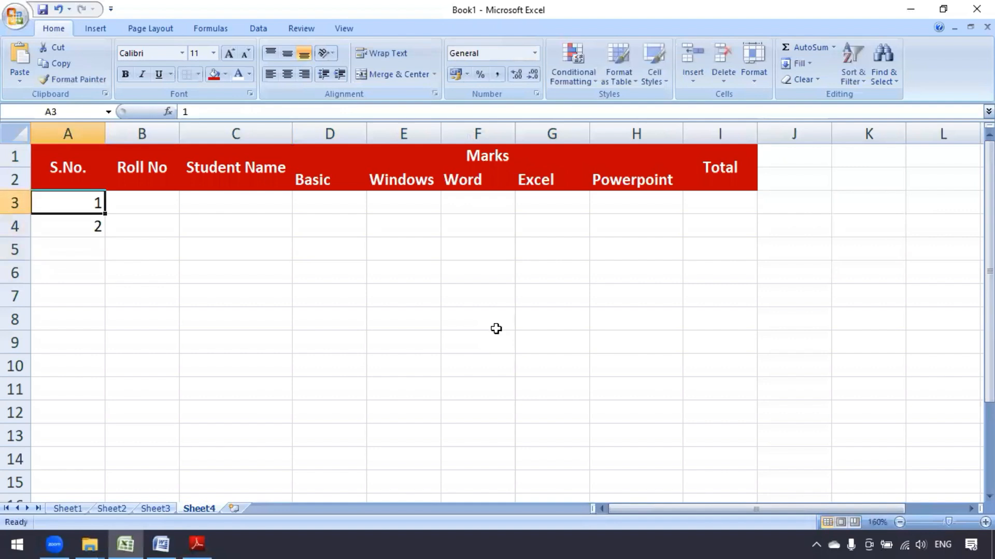
pyautogui.hotkey('shift', 'Down')
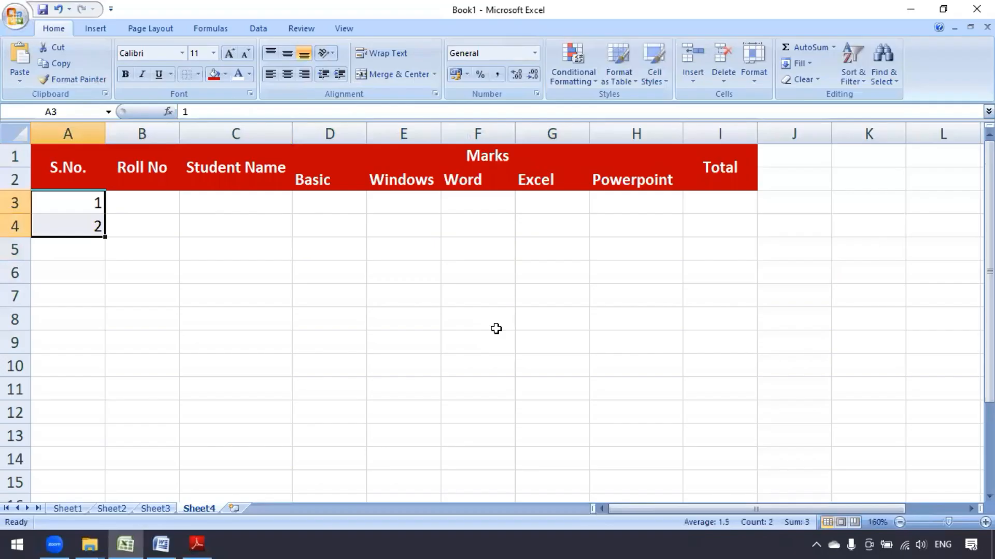
pyautogui.click(302, 342)
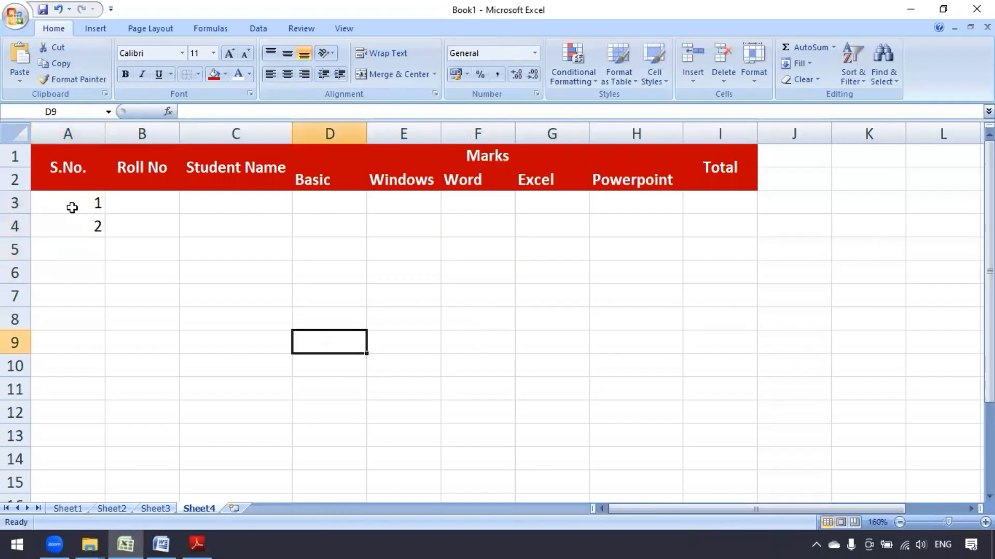
pyautogui.moveTo(67, 202); pyautogui.dragTo(68, 224)
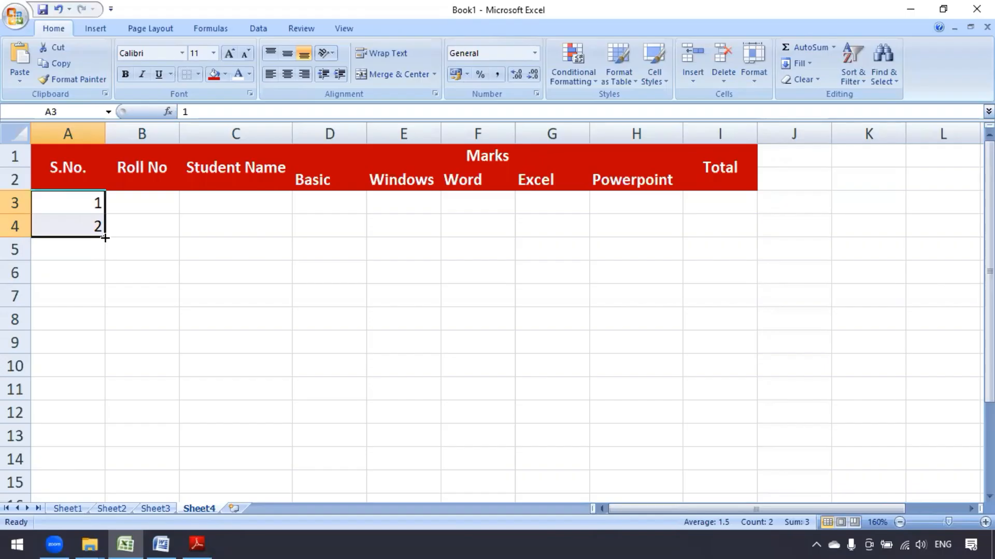
pyautogui.moveTo(105, 237); pyautogui.dragTo(111, 492)
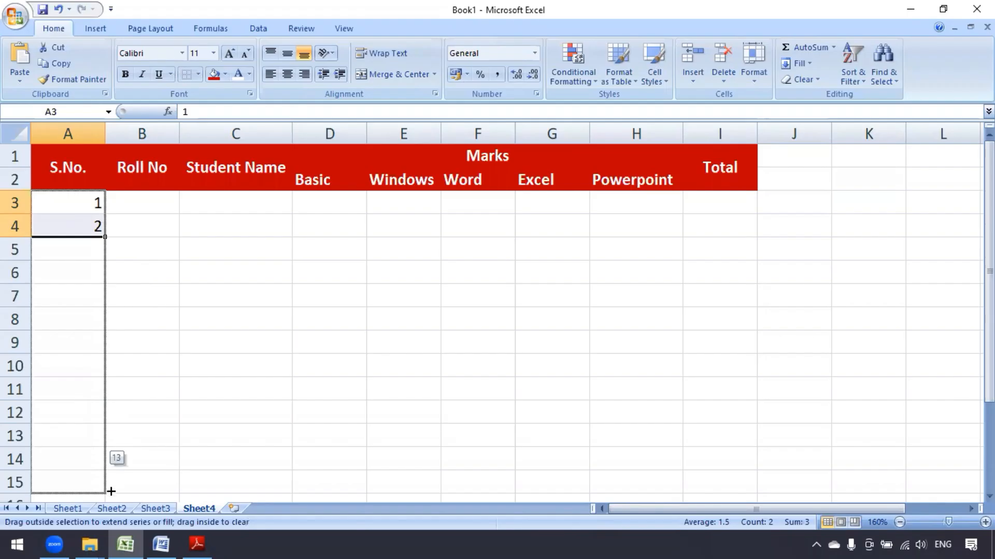
pyautogui.moveTo(114, 438); pyautogui.dragTo(114, 477)
pyautogui.scroll(3, 148, 337)
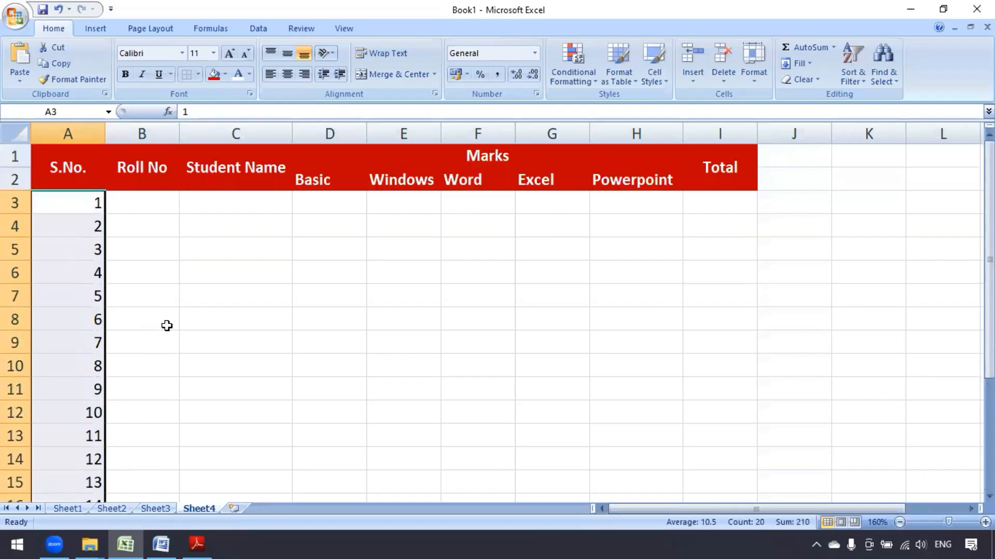
# Apply all borders to the whole marks table, A1:I22
pyautogui.scroll(-5, 167, 325)
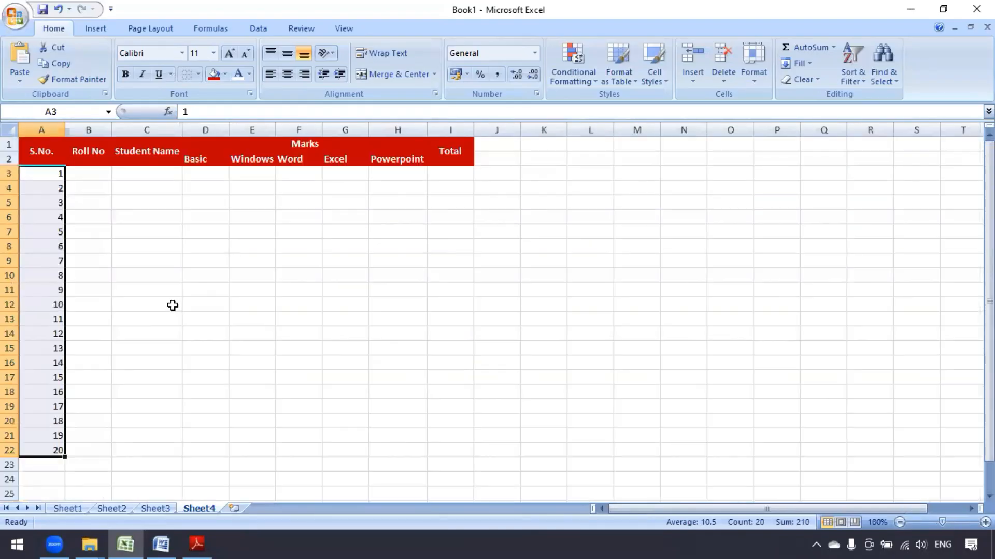
pyautogui.click(147, 291)
pyautogui.moveTo(57, 150); pyautogui.dragTo(433, 432)
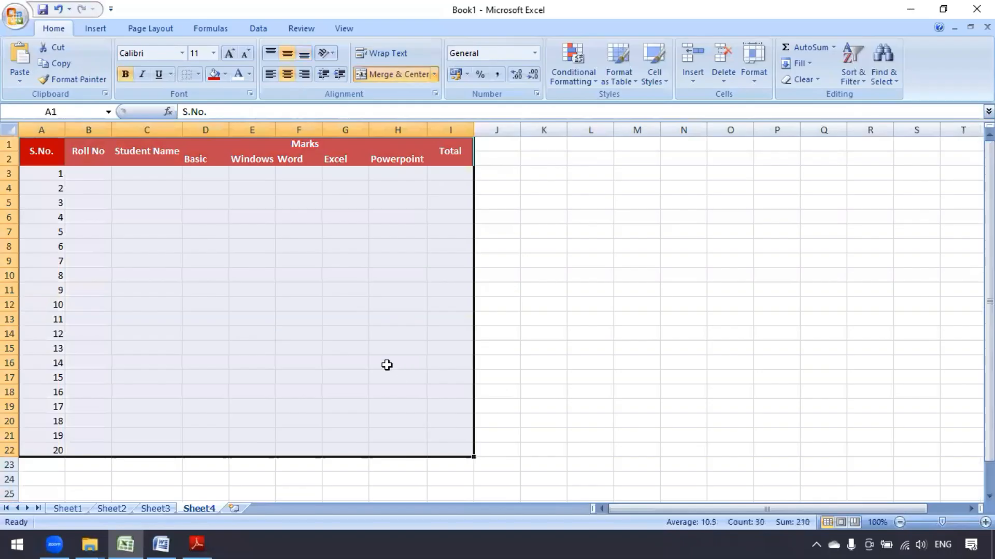
pyautogui.click(197, 75)
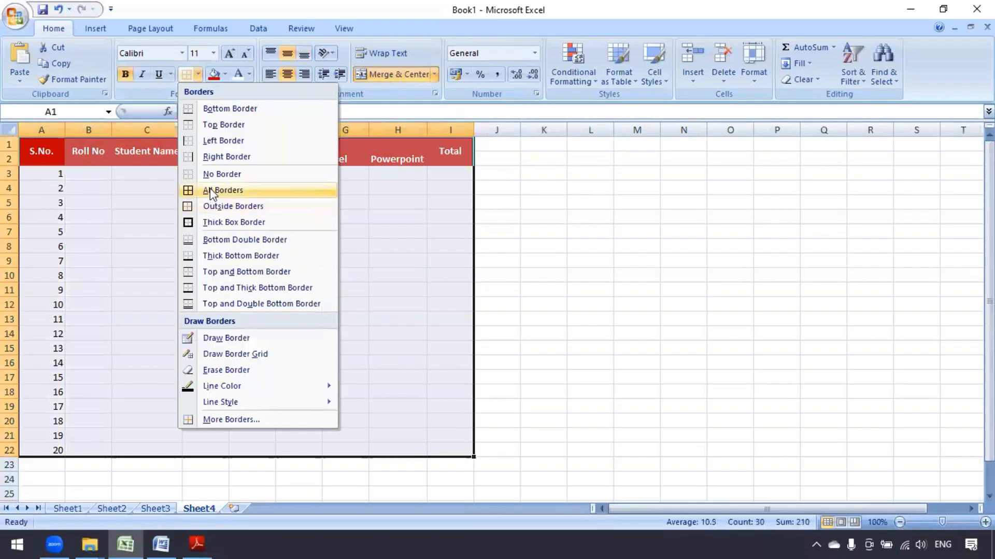
pyautogui.click(204, 189)
pyautogui.click(332, 247)
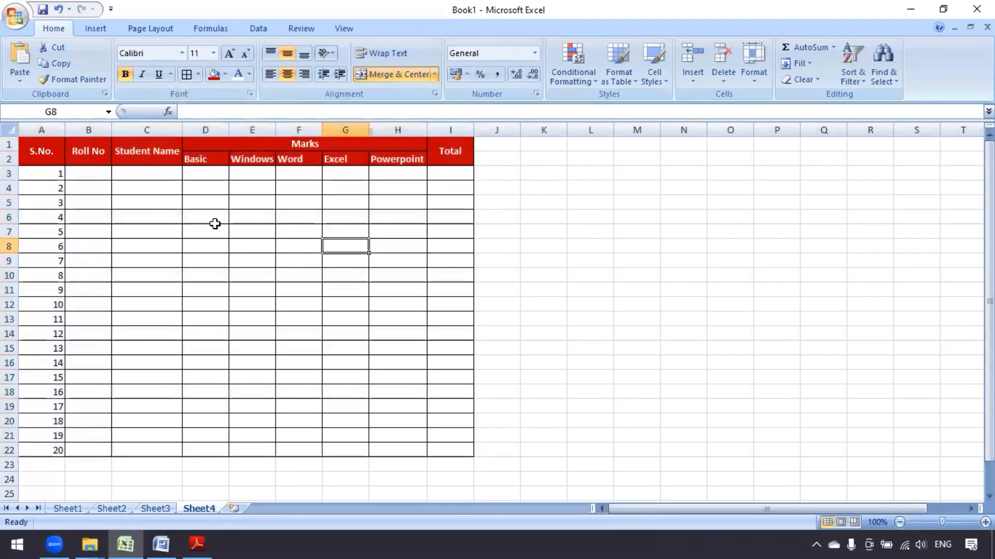
# Center the table headings in A1:I2 horizontally, keeping them middle-aligned vertically
pyautogui.moveTo(41, 150); pyautogui.dragTo(428, 157)
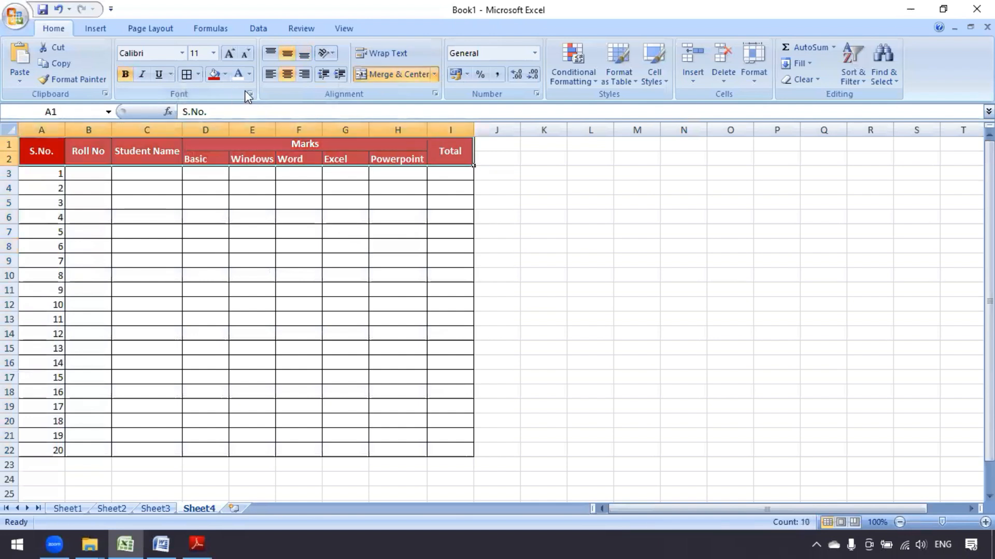
pyautogui.click(288, 74)
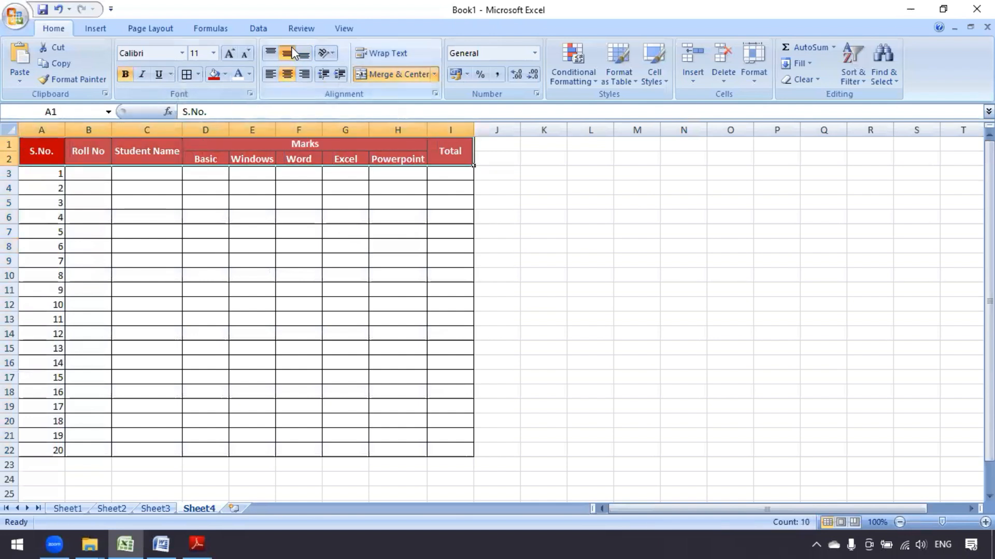
pyautogui.click(288, 55)
pyautogui.click(288, 54)
pyautogui.click(325, 225)
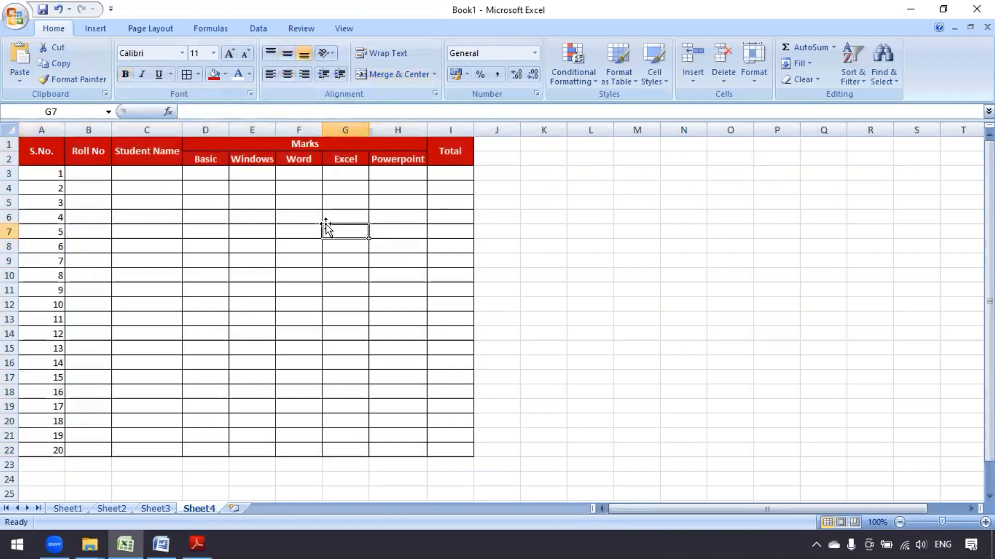
# Check the marks table on Sheet4 in Print Preview, and return to the worksheet
pyautogui.click(16, 17)
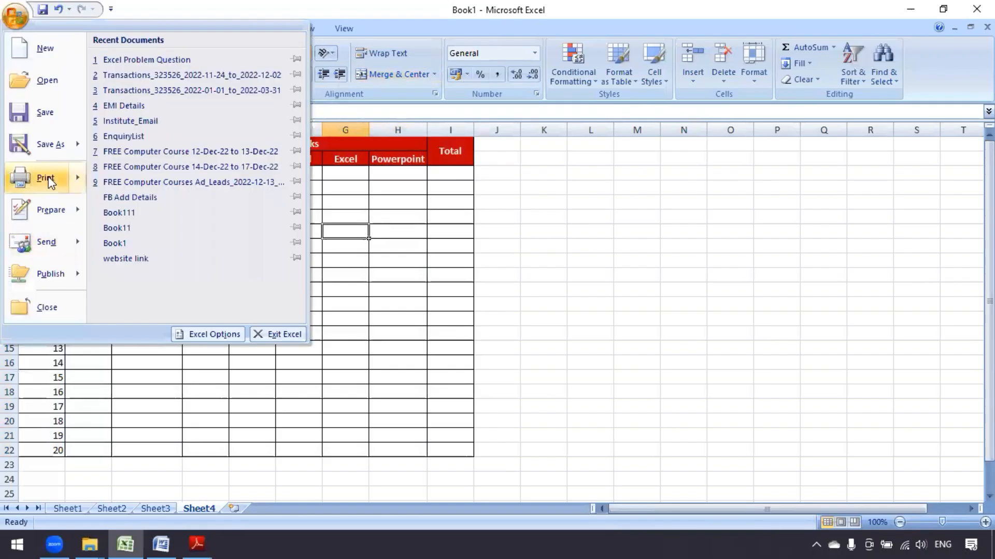
pyautogui.moveTo(48, 178)
pyautogui.click(171, 149)
pyautogui.click(548, 258)
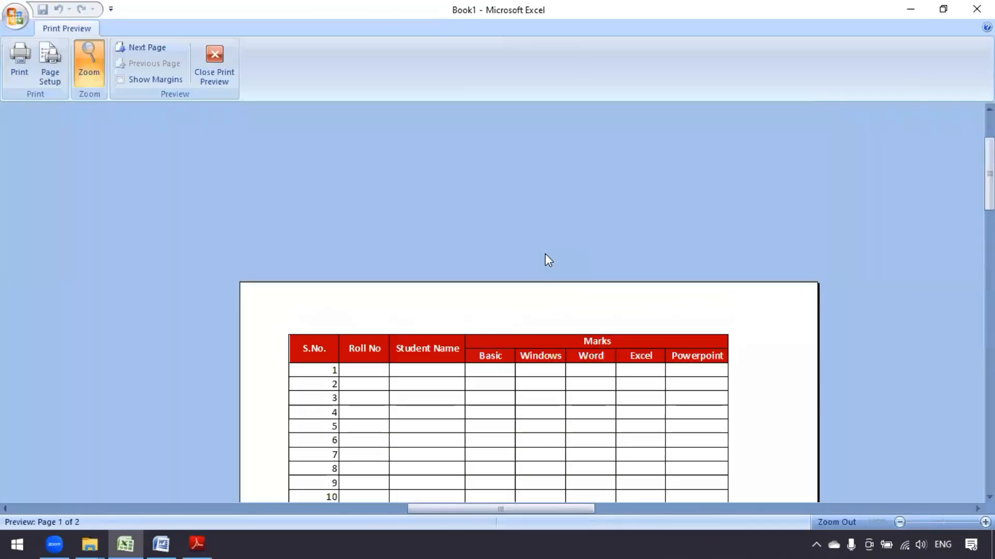
pyautogui.click(546, 255)
pyautogui.click(548, 259)
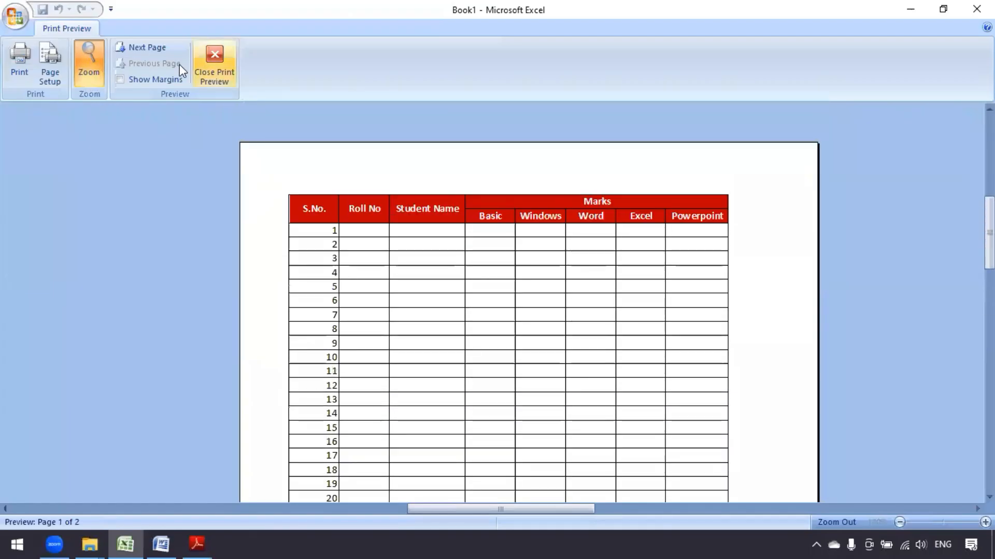
pyautogui.click(214, 62)
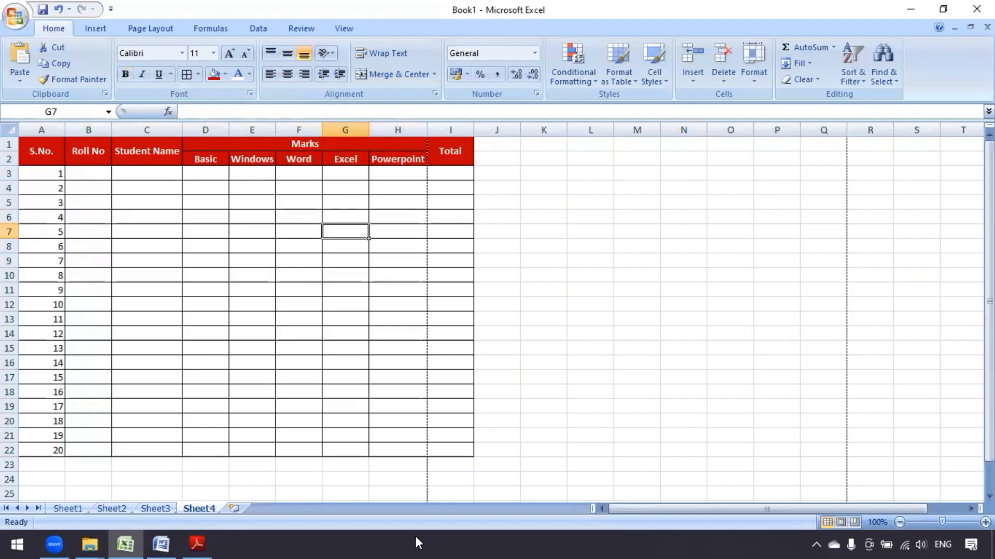
pyautogui.click(118, 304)
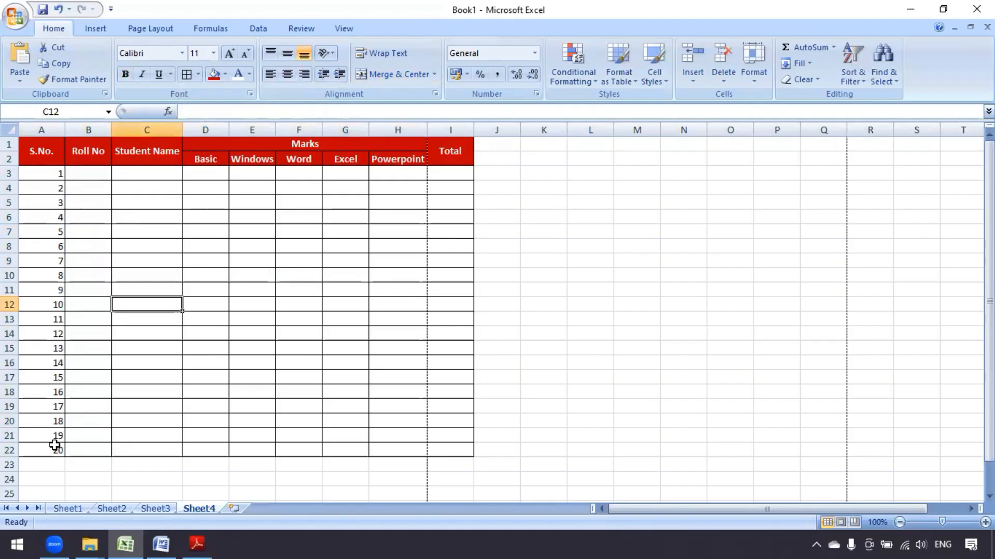
pyautogui.click(261, 378)
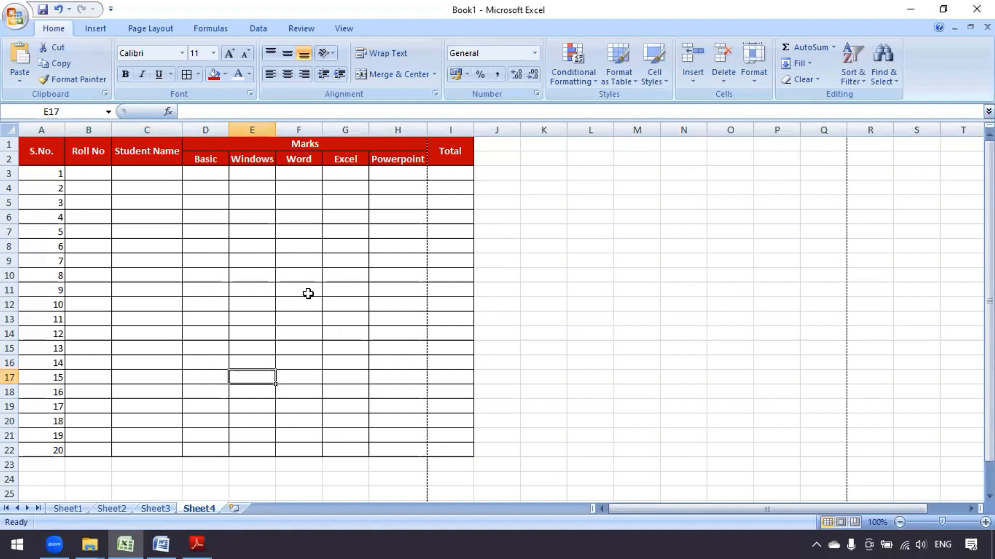
pyautogui.click(82, 174)
pyautogui.click(166, 205)
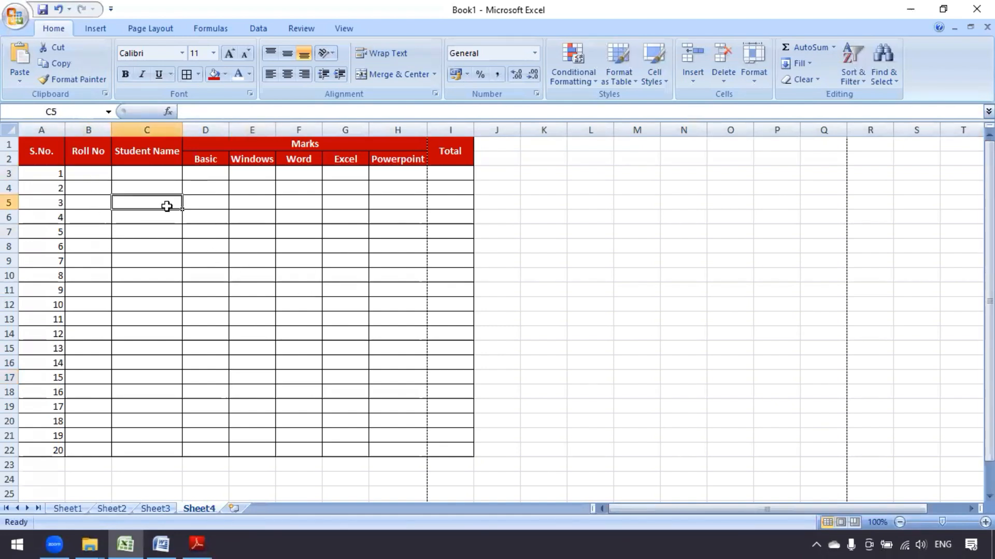
pyautogui.click(217, 232)
pyautogui.click(266, 235)
pyautogui.click(342, 241)
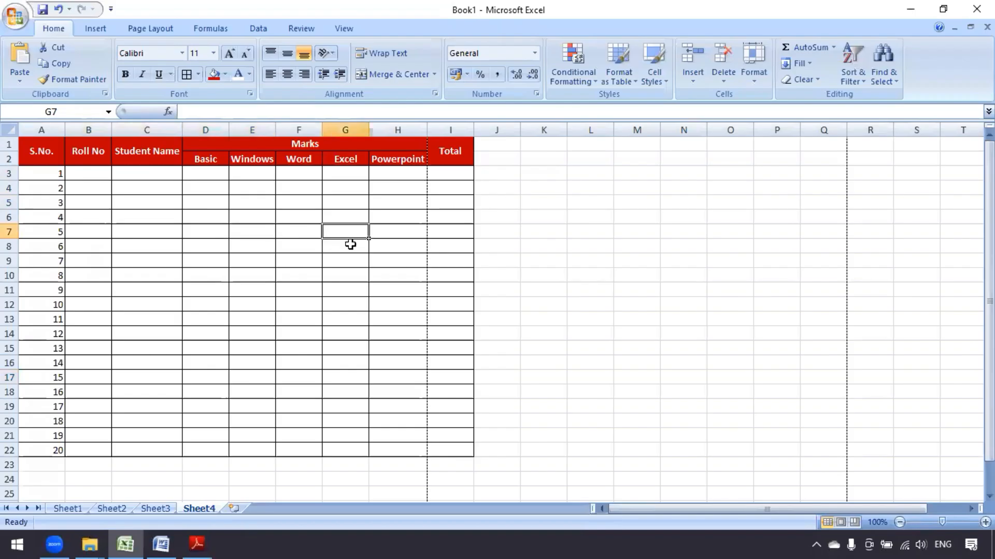
pyautogui.click(406, 230)
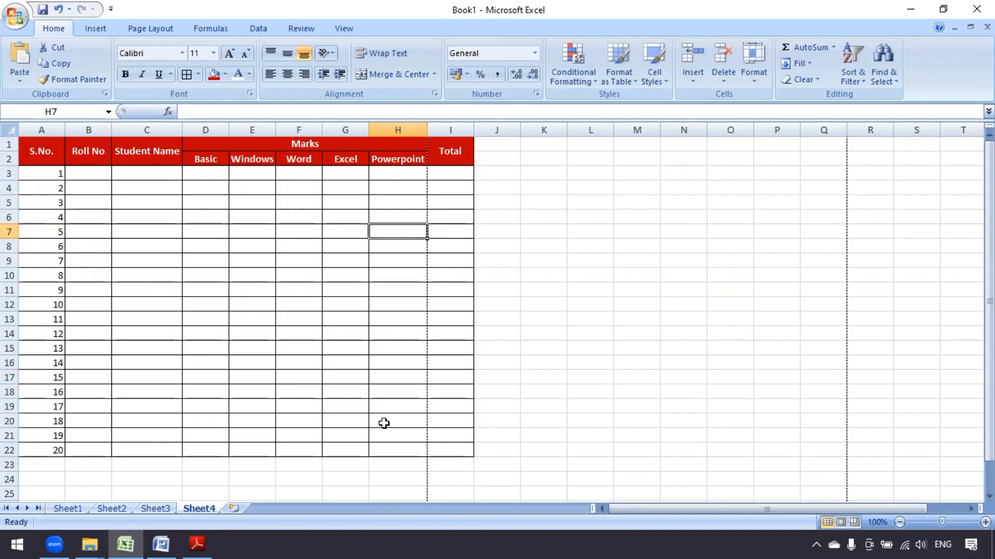
# Switch to the Excel Assignment 01 PDF to review its complete table, and return to the Excel workbook
pyautogui.click(196, 544)
pyautogui.scroll(-5, 497, 358)
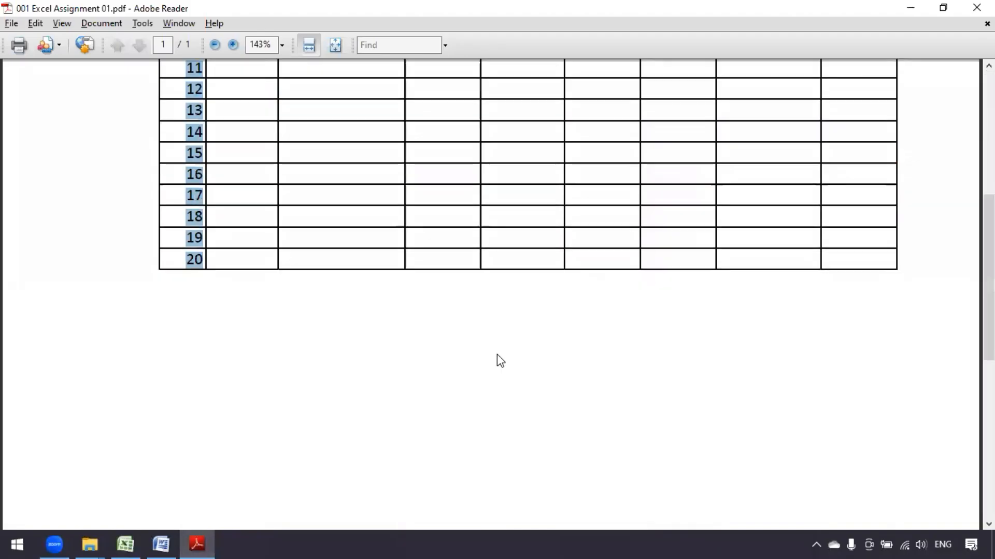
pyautogui.scroll(2, 497, 359)
pyautogui.scroll(3, 458, 326)
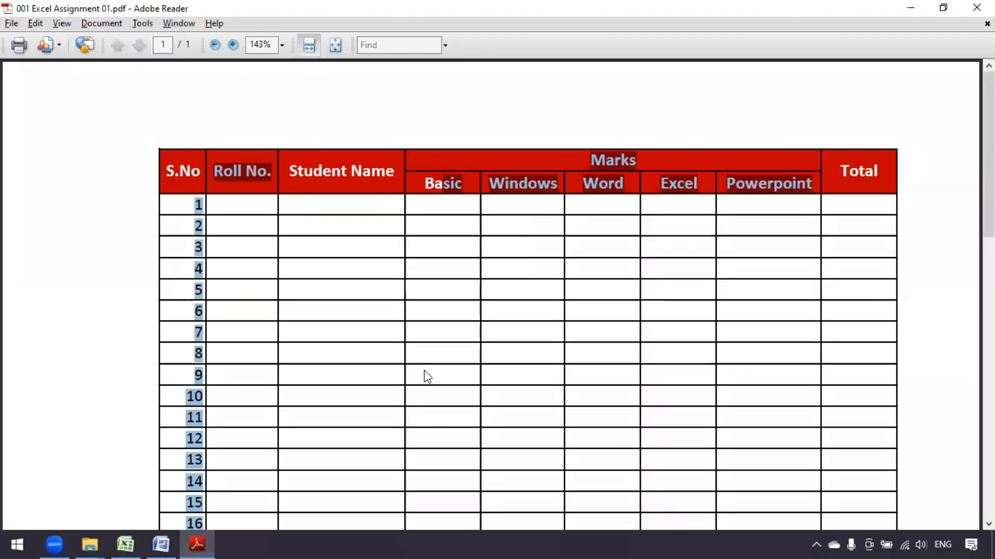
pyautogui.click(128, 543)
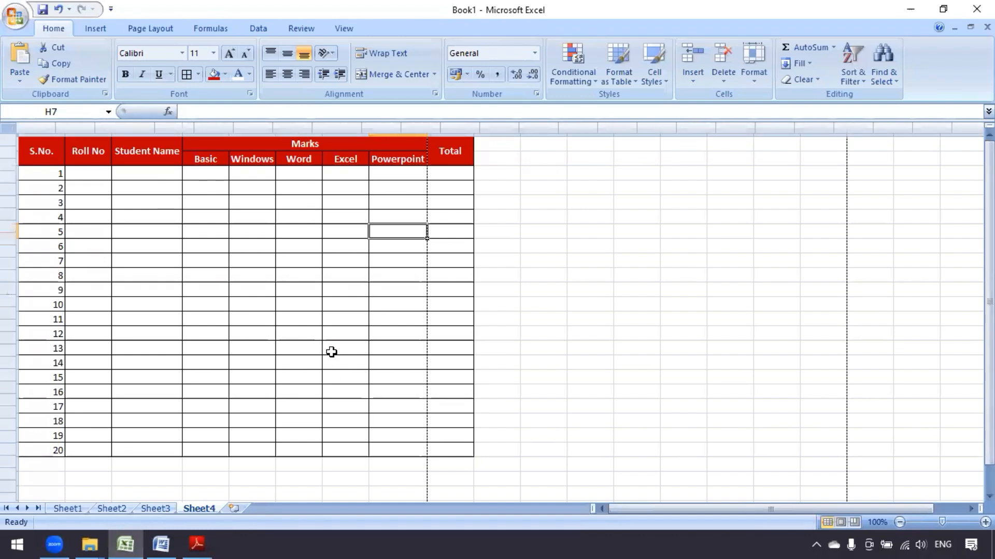
# Zoom Sheet4 out to 25% and examine how the dashed page breaks divide the sheet into printed pages
pyautogui.scroll(-2, 331, 350)
pyautogui.scroll(-4, 342, 348)
pyautogui.scroll(-3, 304, 310)
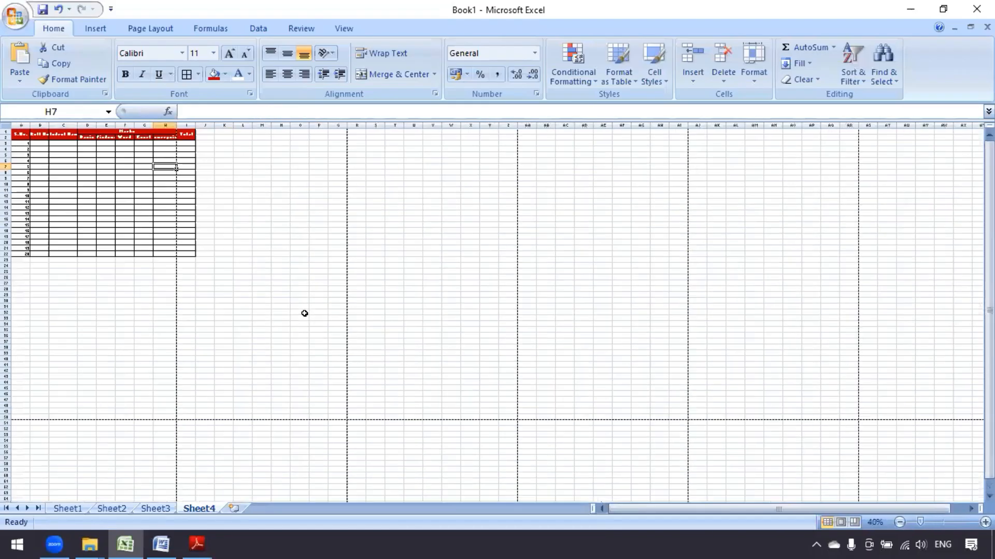
pyautogui.scroll(2, 306, 321)
pyautogui.scroll(-2, 347, 345)
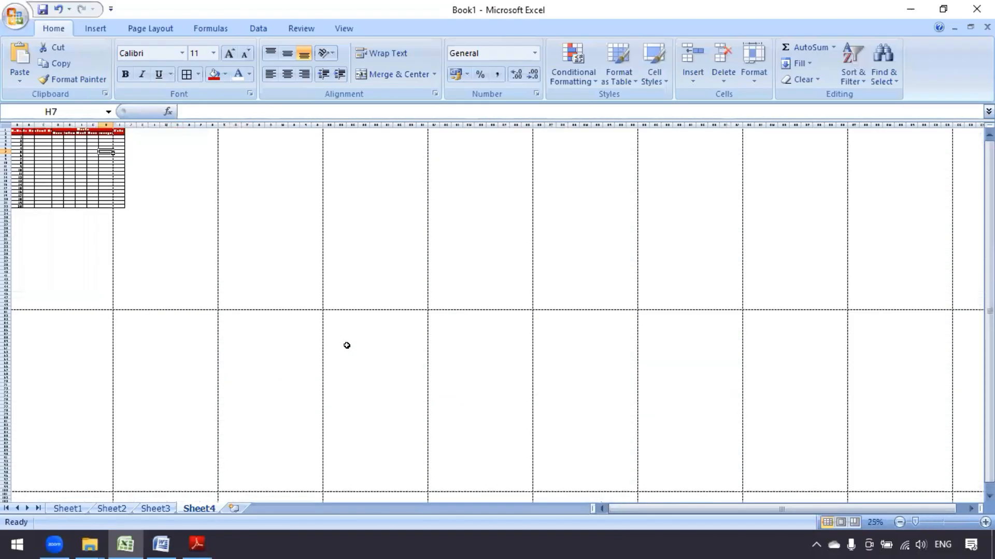
pyautogui.click(72, 275)
pyautogui.click(154, 276)
pyautogui.click(306, 275)
pyautogui.click(411, 272)
pyautogui.click(516, 272)
pyautogui.click(630, 264)
pyautogui.click(737, 261)
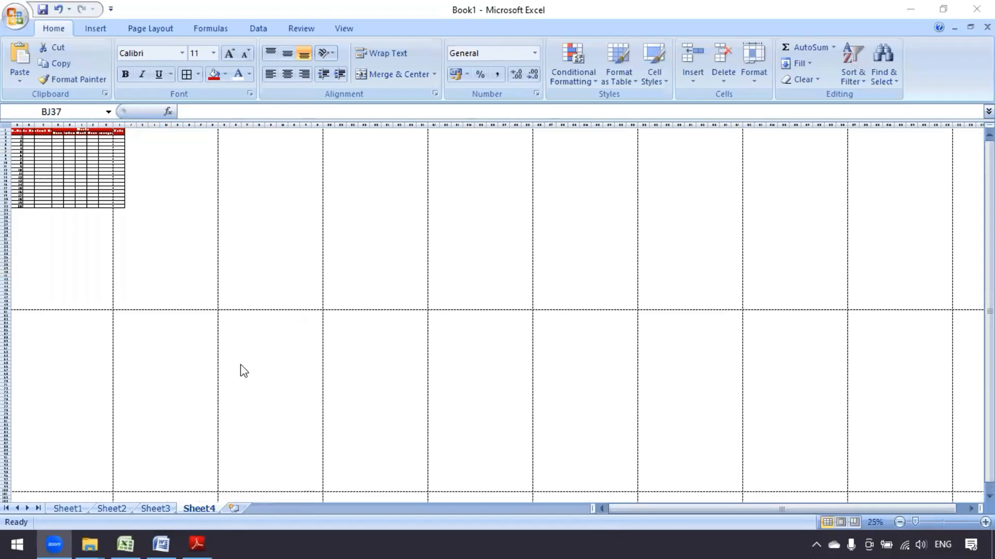
# Bring the marks table back into view from column A, row 1, at 100% zoom
pyautogui.scroll(4, 162, 335)
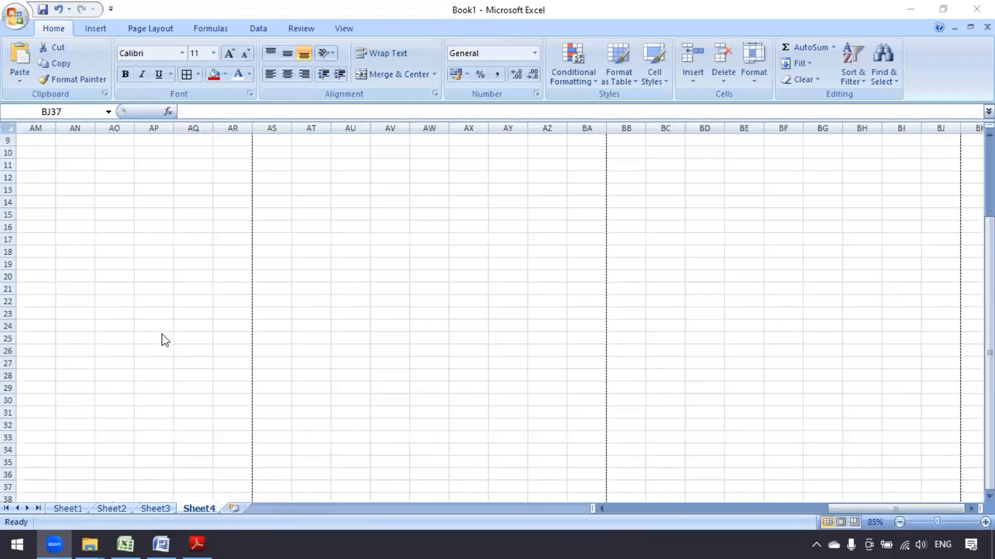
pyautogui.click(856, 505)
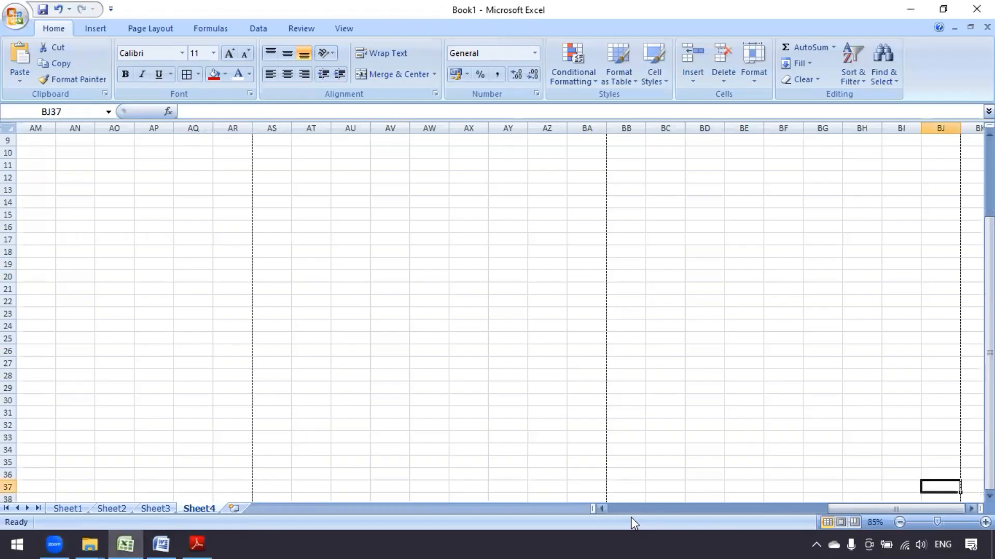
pyautogui.moveTo(818, 512); pyautogui.dragTo(601, 510)
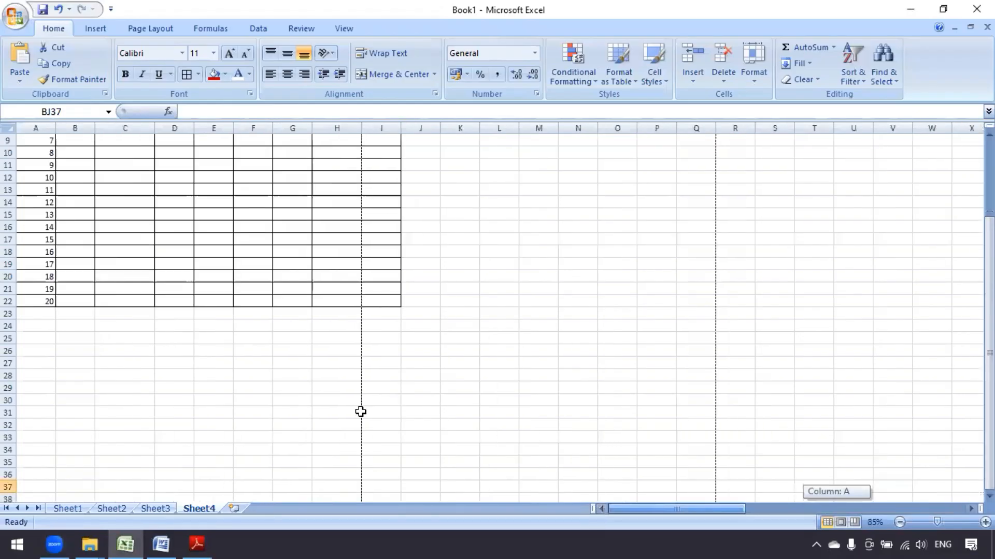
pyautogui.scroll(2, 278, 349)
pyautogui.scroll(-2, 278, 349)
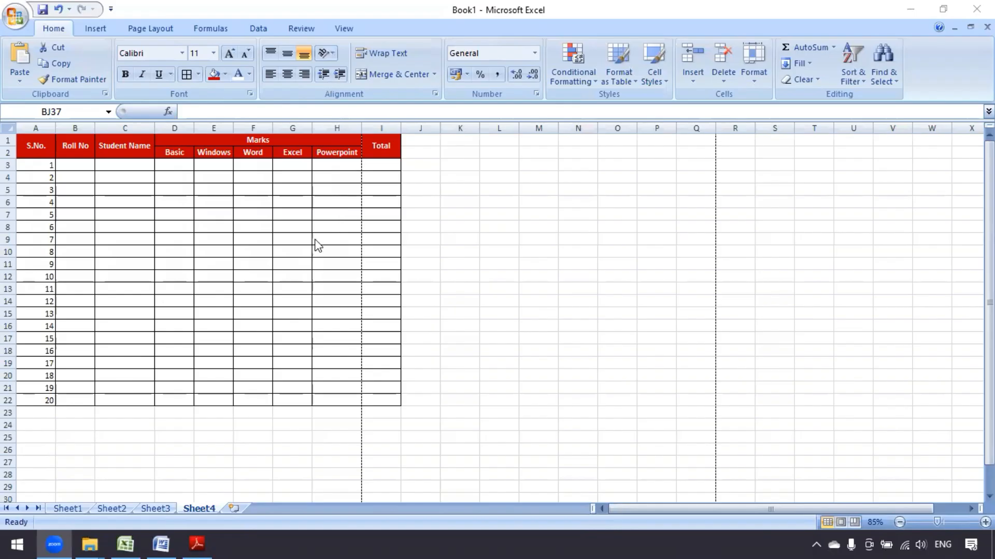
pyautogui.keyDown('ctrl'); pyautogui.scroll(3, 251, 277); pyautogui.keyUp('ctrl')
pyautogui.scroll(1, 262, 284)
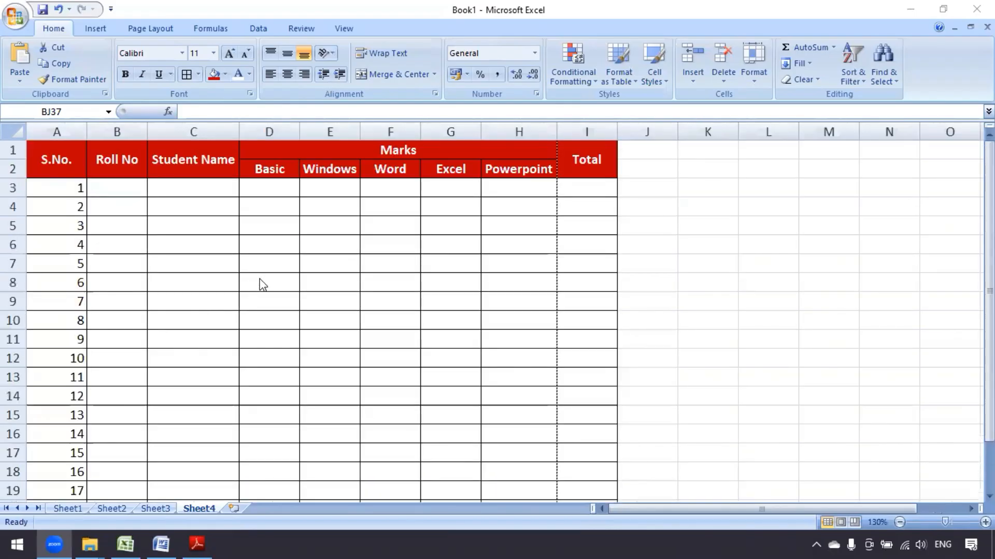
pyautogui.keyDown('ctrl'); pyautogui.scroll(-2, 262, 285); pyautogui.keyUp('ctrl')
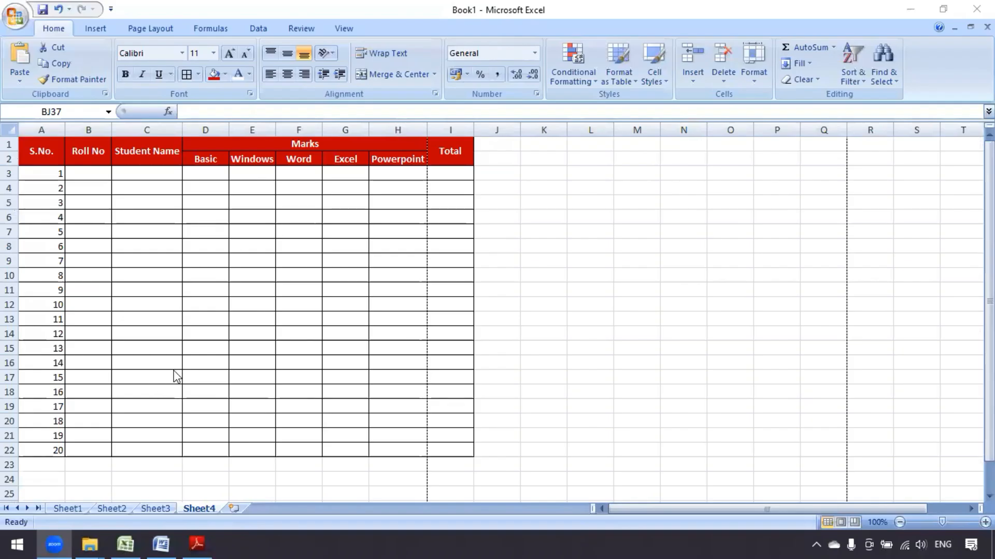
# Close the Excel Assignment 01 PDF and open 002 Excel Assignment 02 from the 102 EXCEL ASSIGNMENT folder
pyautogui.click(197, 544)
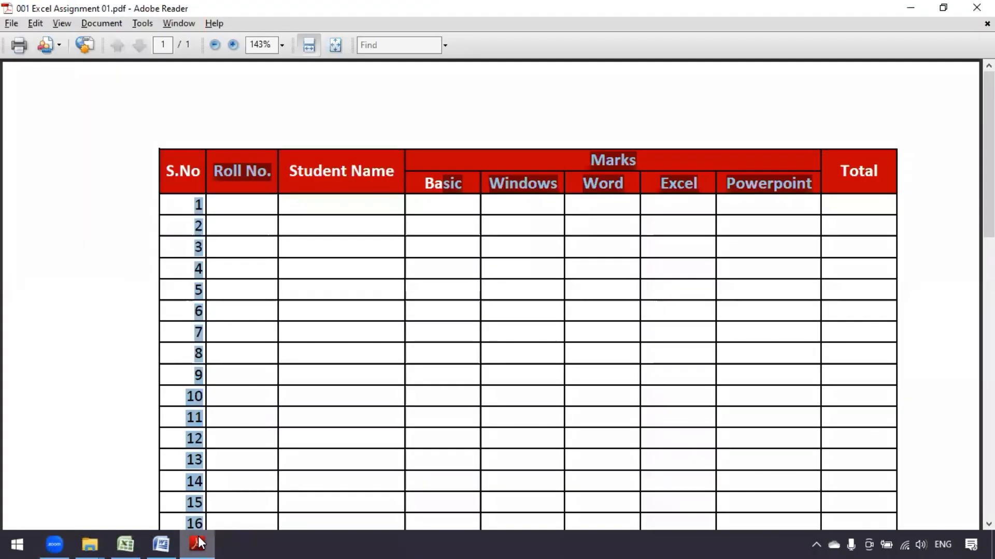
pyautogui.click(976, 8)
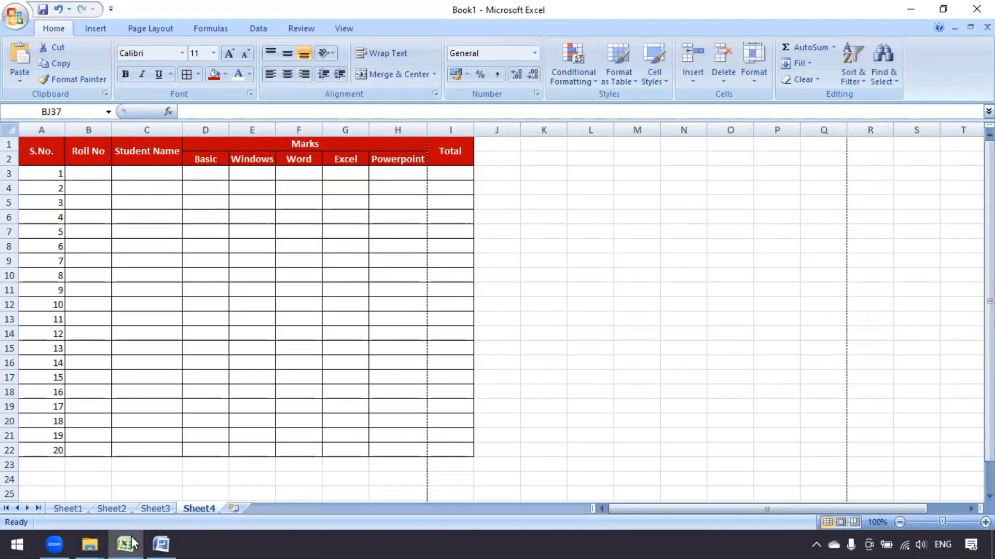
pyautogui.click(89, 545)
pyautogui.click(209, 498)
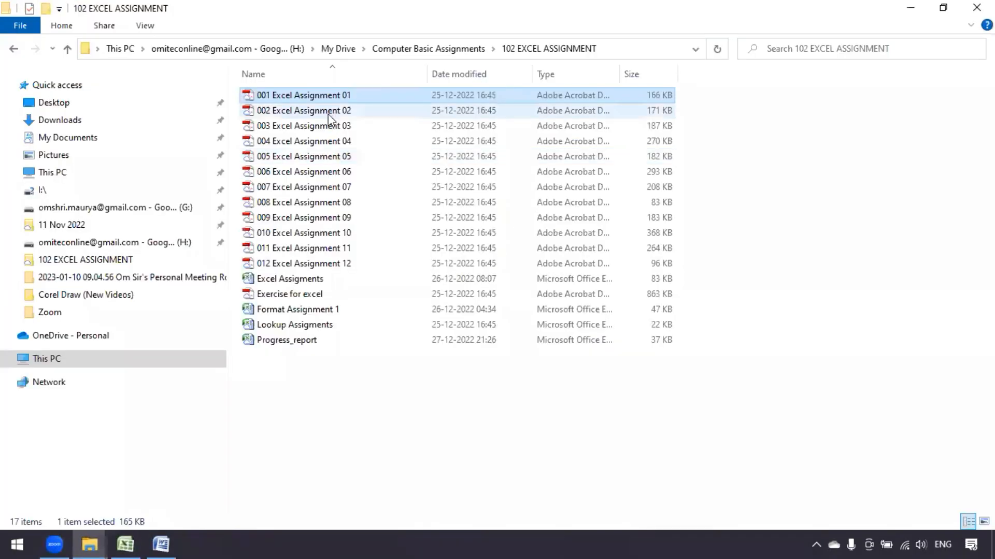
pyautogui.doubleClick(328, 111)
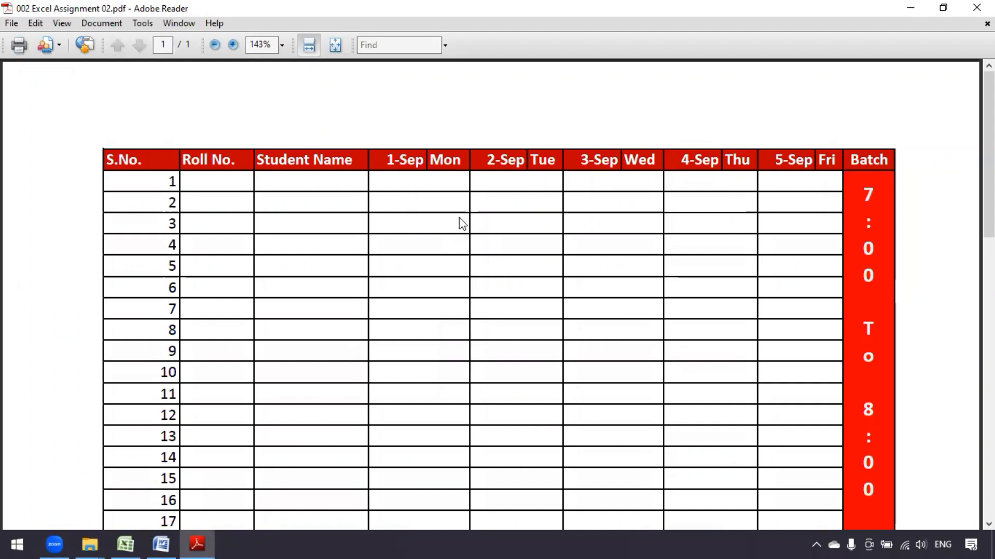
# Examine the Excel Assignment 02 table, including its date and day headings, serial numbers and vertical Batch column
pyautogui.scroll(-5, 433, 245)
pyautogui.scroll(3, 470, 160)
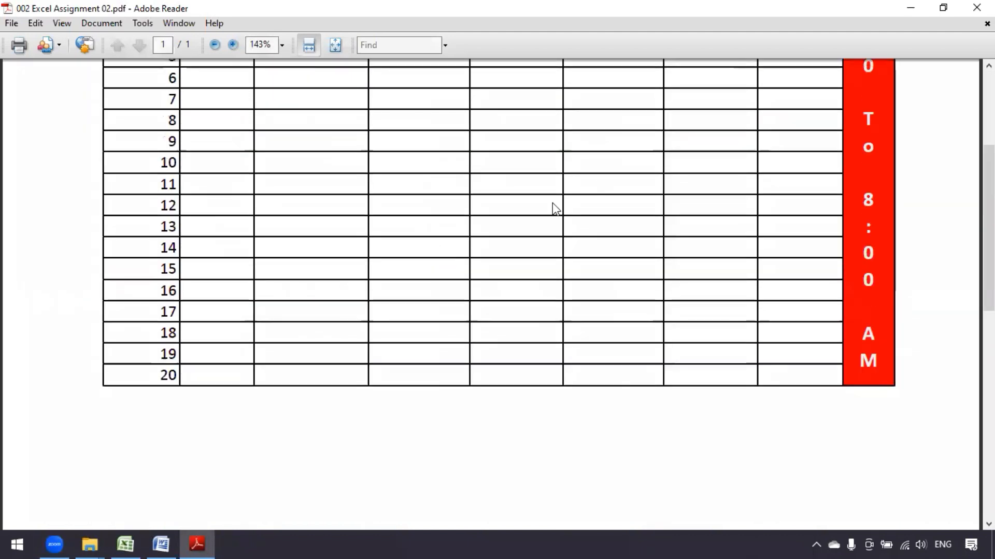
pyautogui.scroll(2, 611, 202)
pyautogui.scroll(-1, 612, 200)
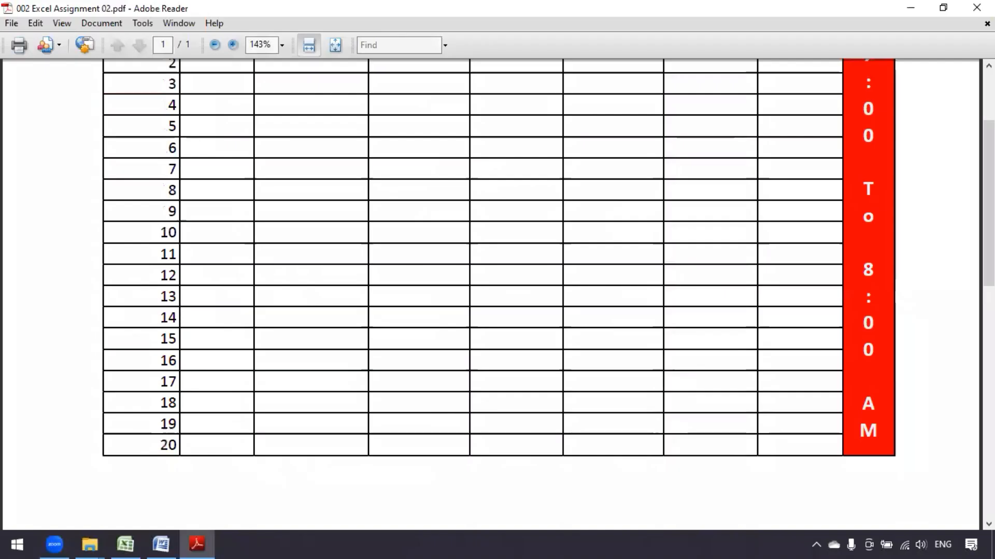
pyautogui.scroll(2, 562, 302)
pyautogui.scroll(-1, 489, 258)
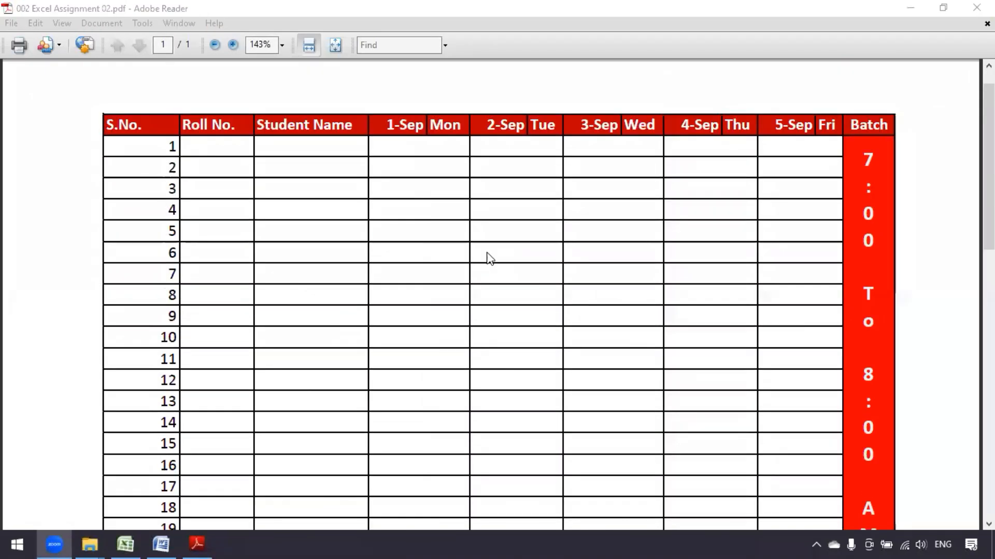
pyautogui.scroll(-1, 423, 223)
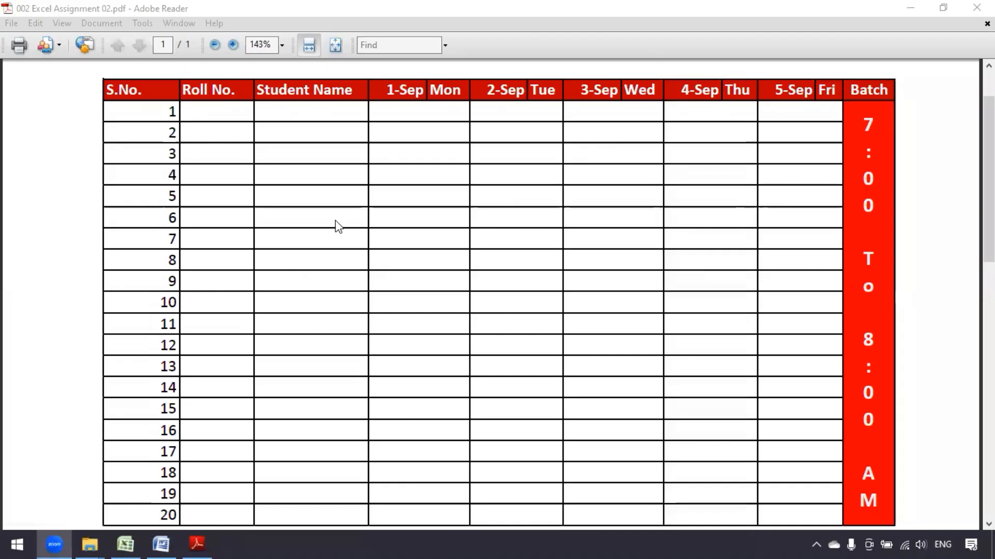
# Compare the Excel Assignment 02 table in Adobe Reader with the finished marks table on Sheet4 in Excel
pyautogui.click(125, 544)
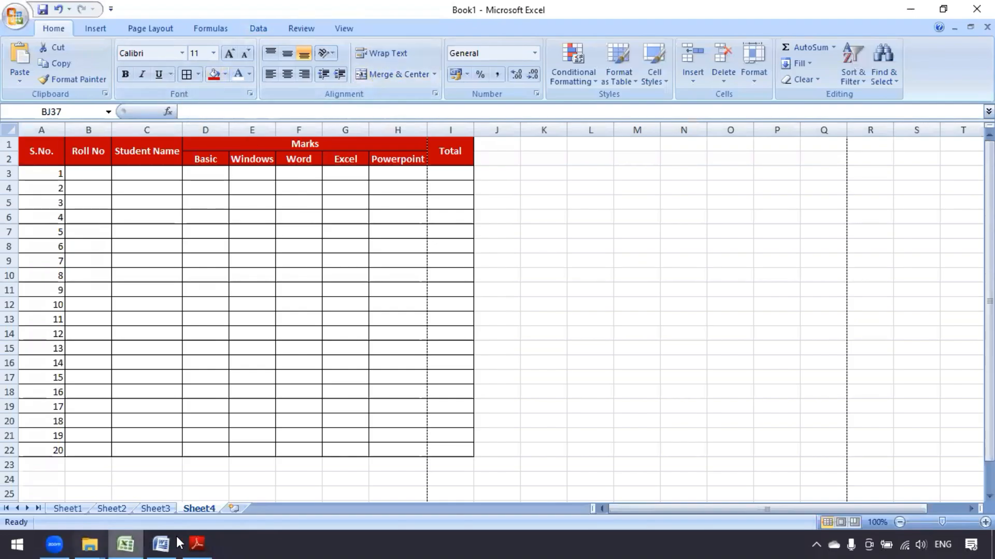
pyautogui.click(196, 543)
pyautogui.scroll(3, 457, 344)
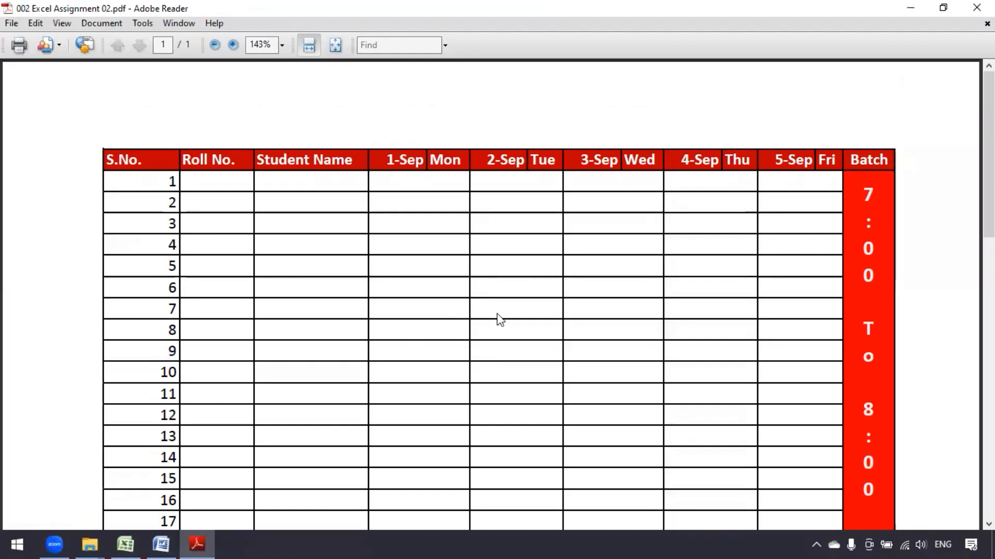
pyautogui.scroll(-1, 498, 320)
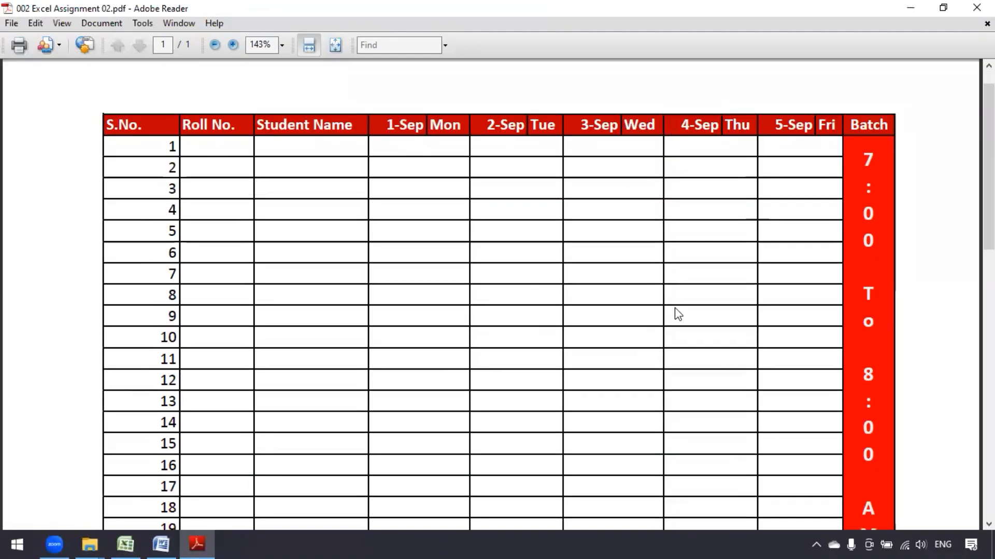
pyautogui.scroll(-1, 674, 308)
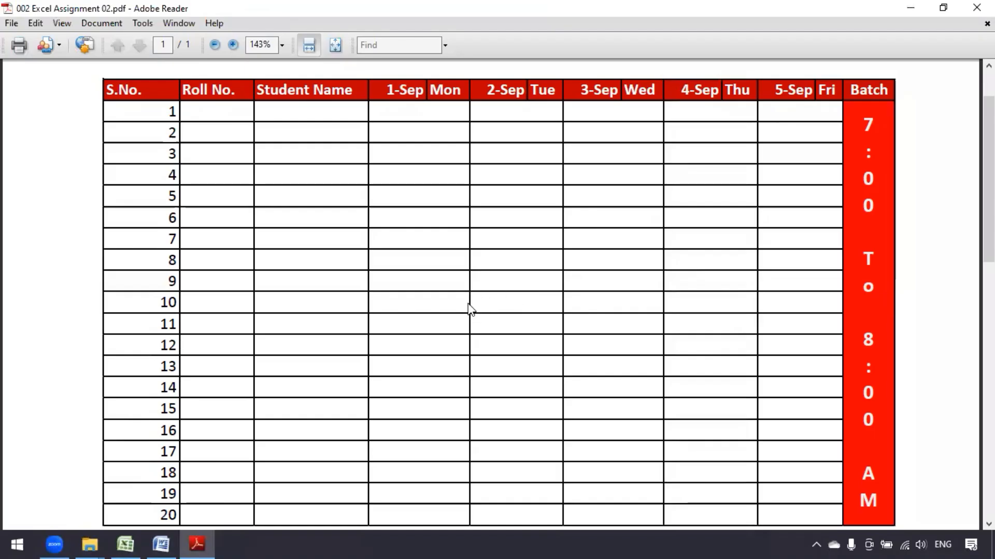
pyautogui.scroll(-3, 539, 304)
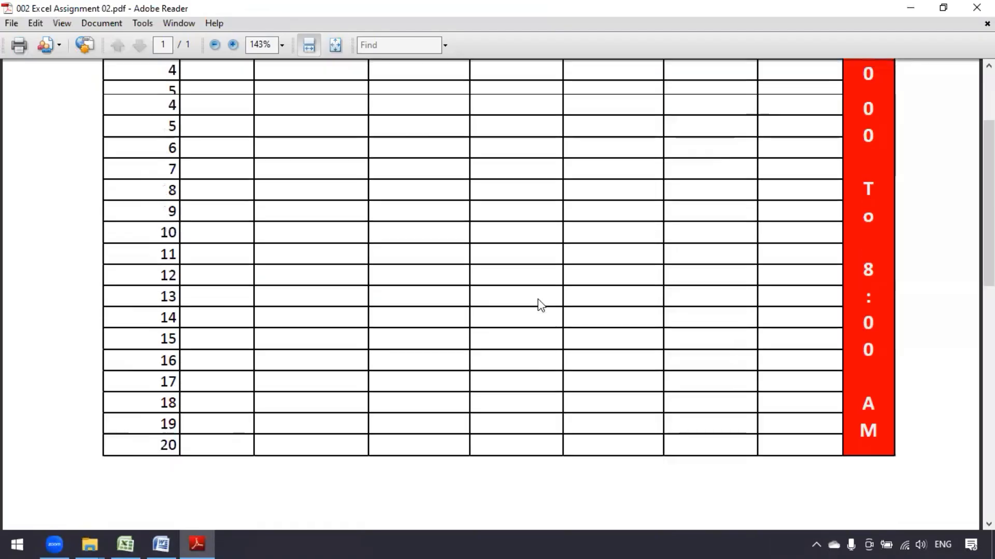
pyautogui.scroll(3, 544, 280)
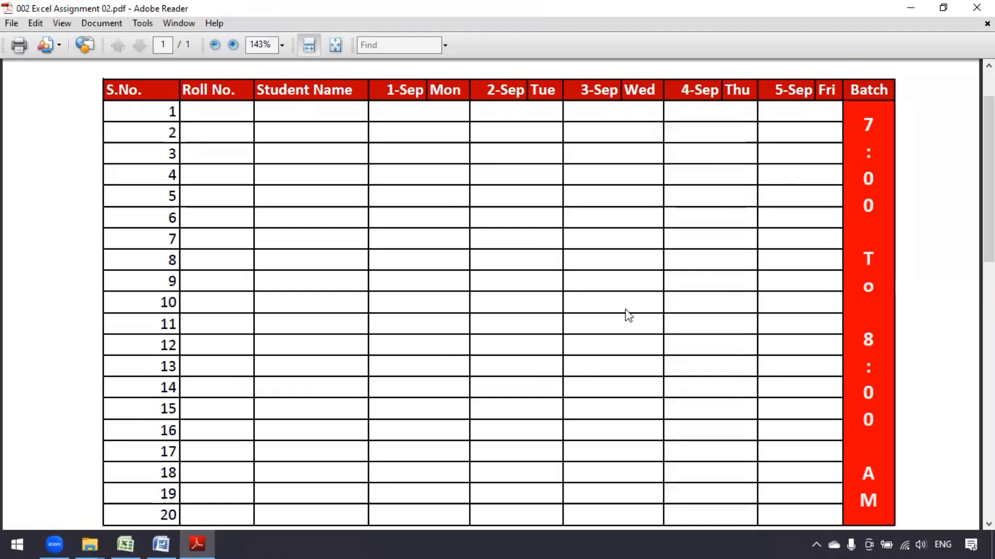
pyautogui.scroll(-5, 627, 316)
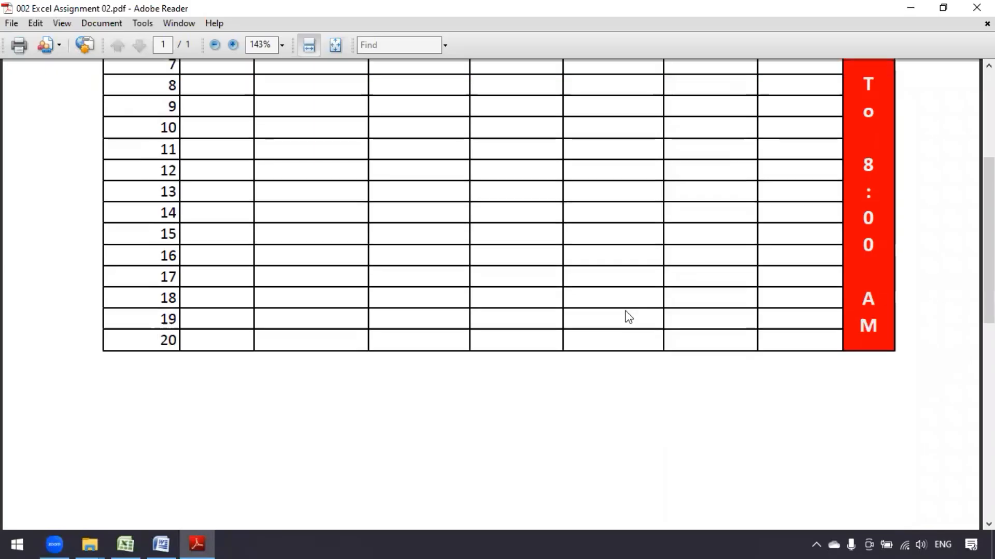
pyautogui.scroll(5, 627, 316)
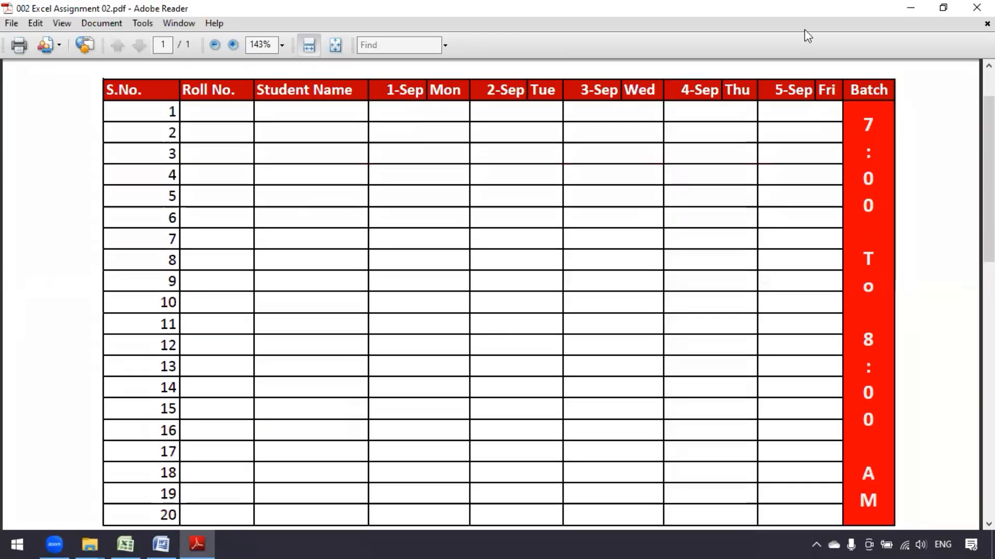
# Close the Excel Assignment 02 PDF, minimize the assignment folder window and return to the Excel workbook
pyautogui.click(977, 7)
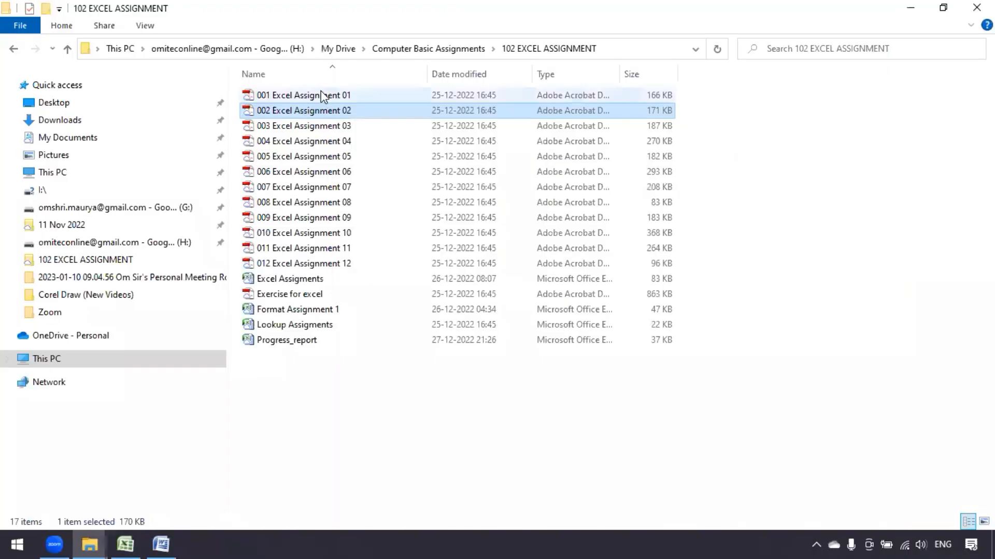
pyautogui.click(320, 95)
pyautogui.click(330, 111)
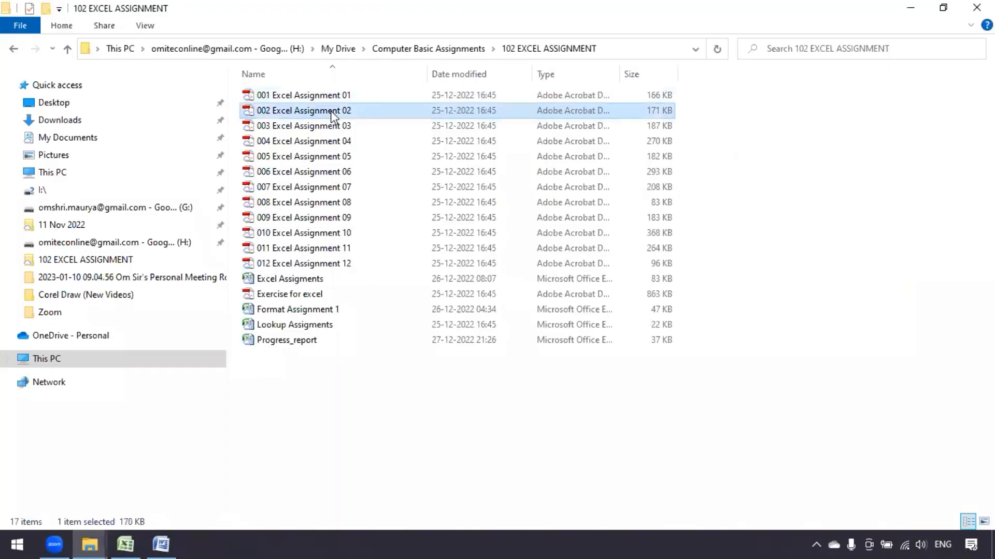
pyautogui.click(911, 8)
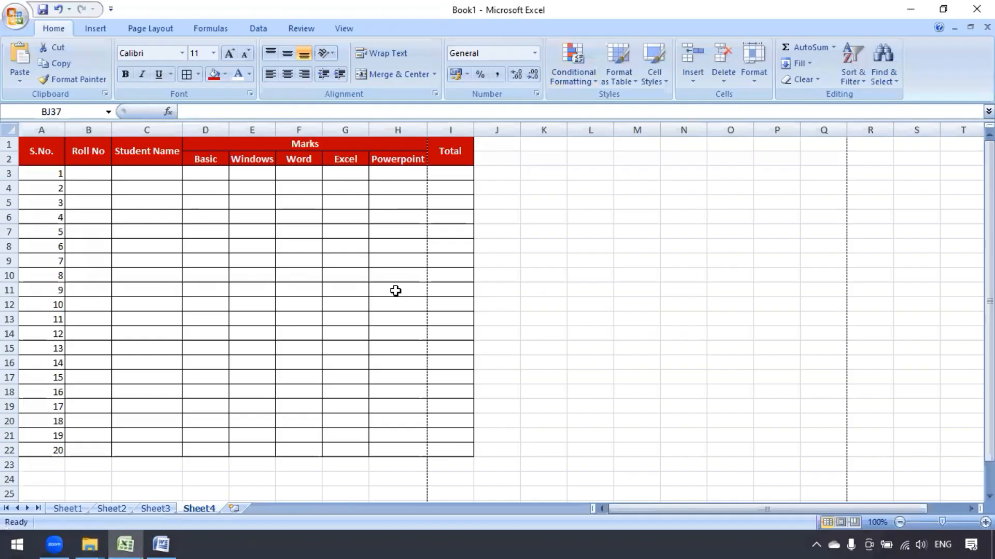